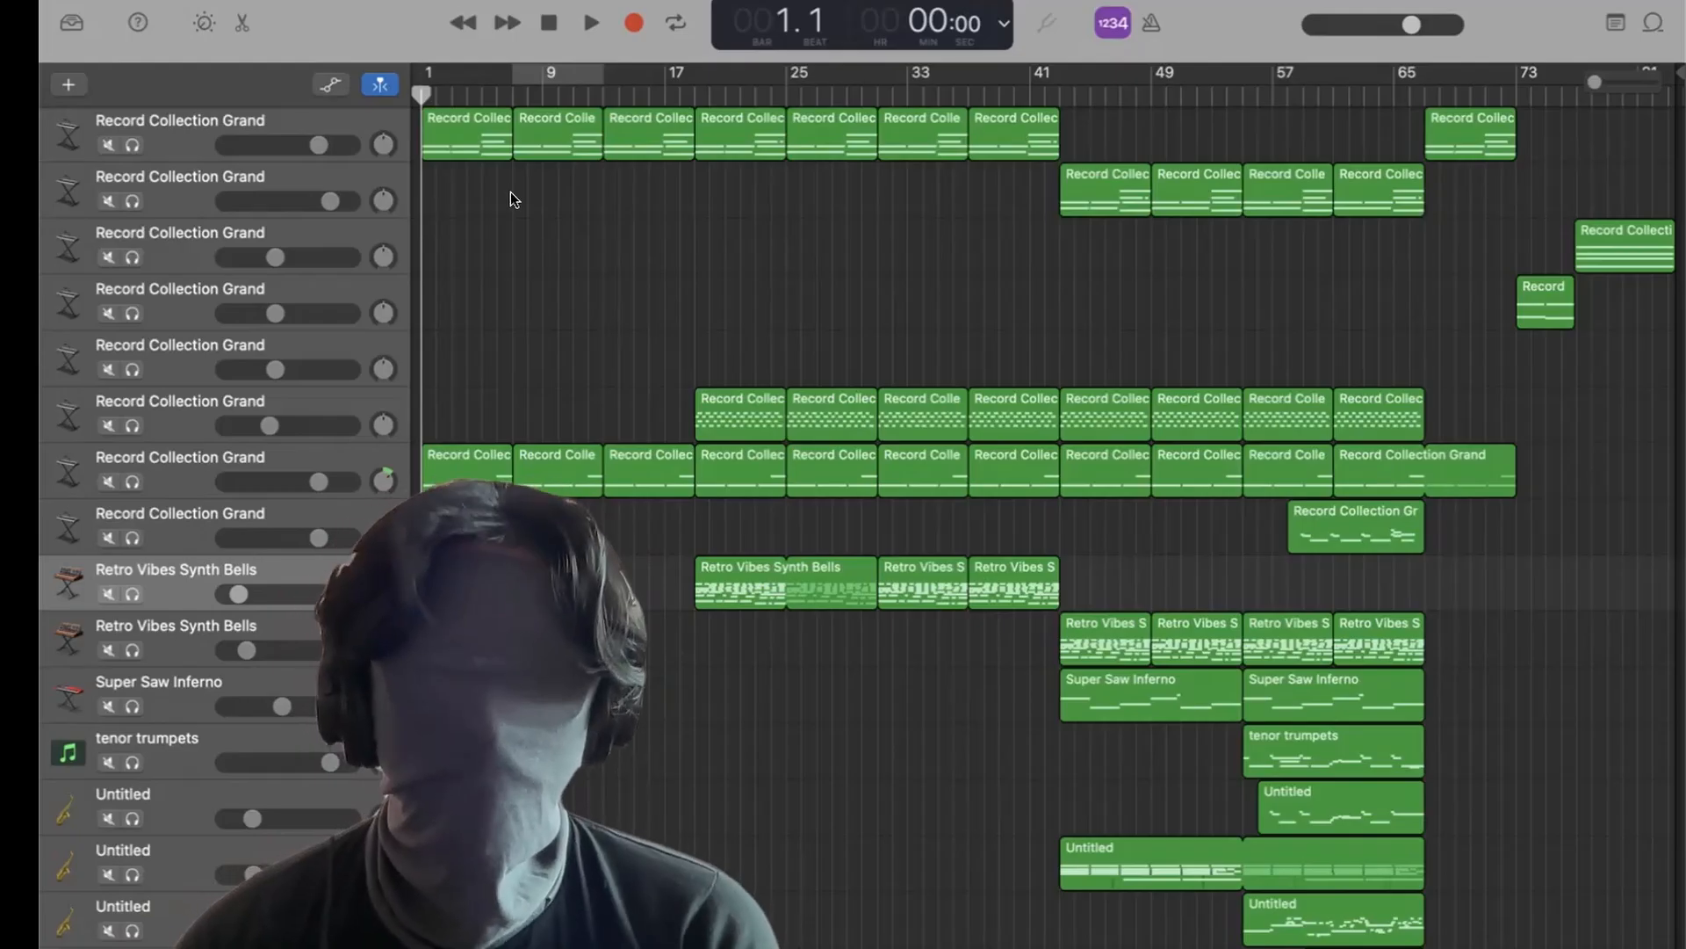
Open the first region of the top Record Collection Grand track in the Piano Roll and examine its notes.
click(456, 135)
double_click(457, 136)
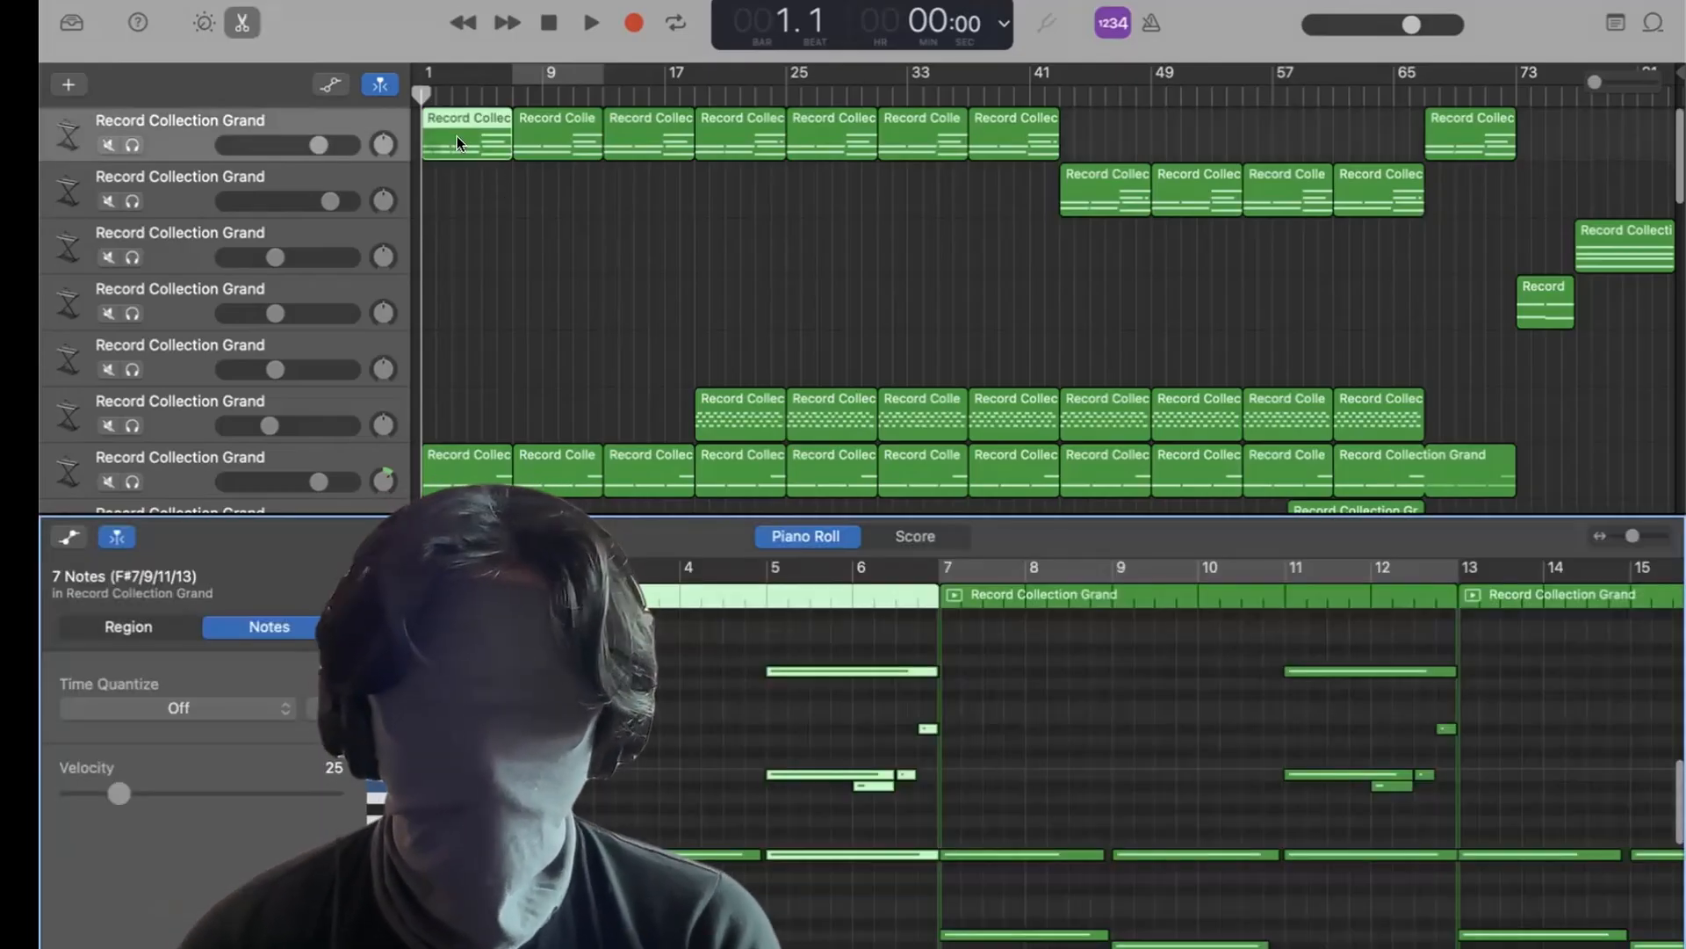
scroll(742, 814, down, 3)
click(509, 249)
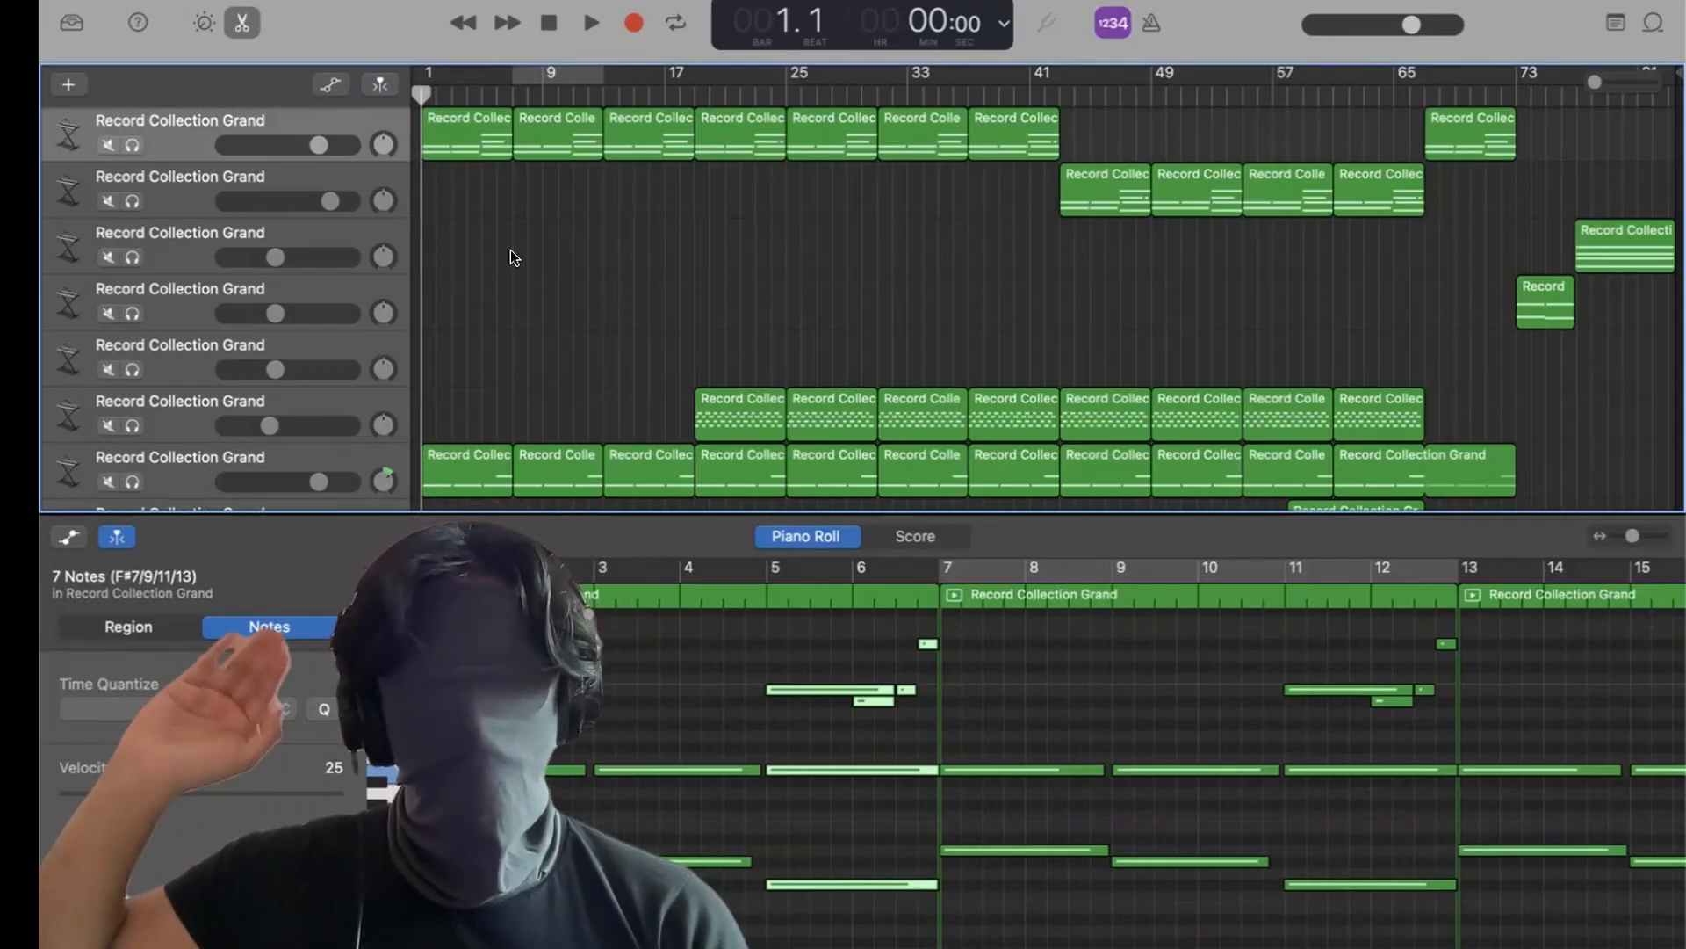
Show the top Record Collection Grand track's notes and play the song's opening briefly from bar 1.
click(176, 481)
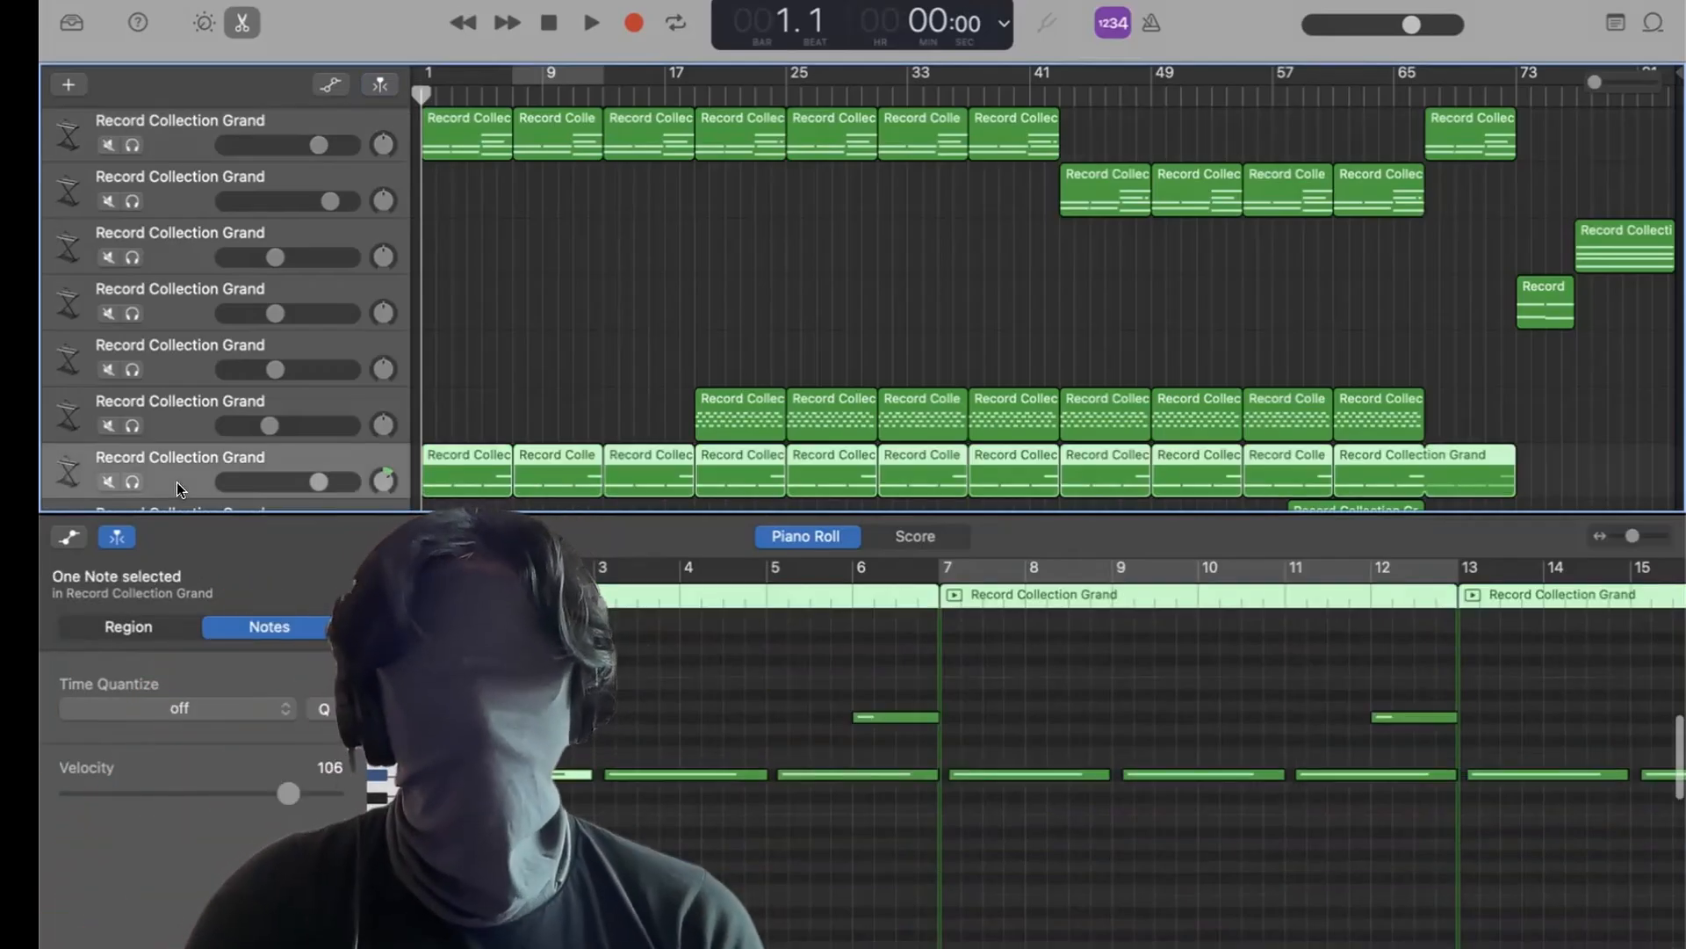
click(183, 149)
key(space)
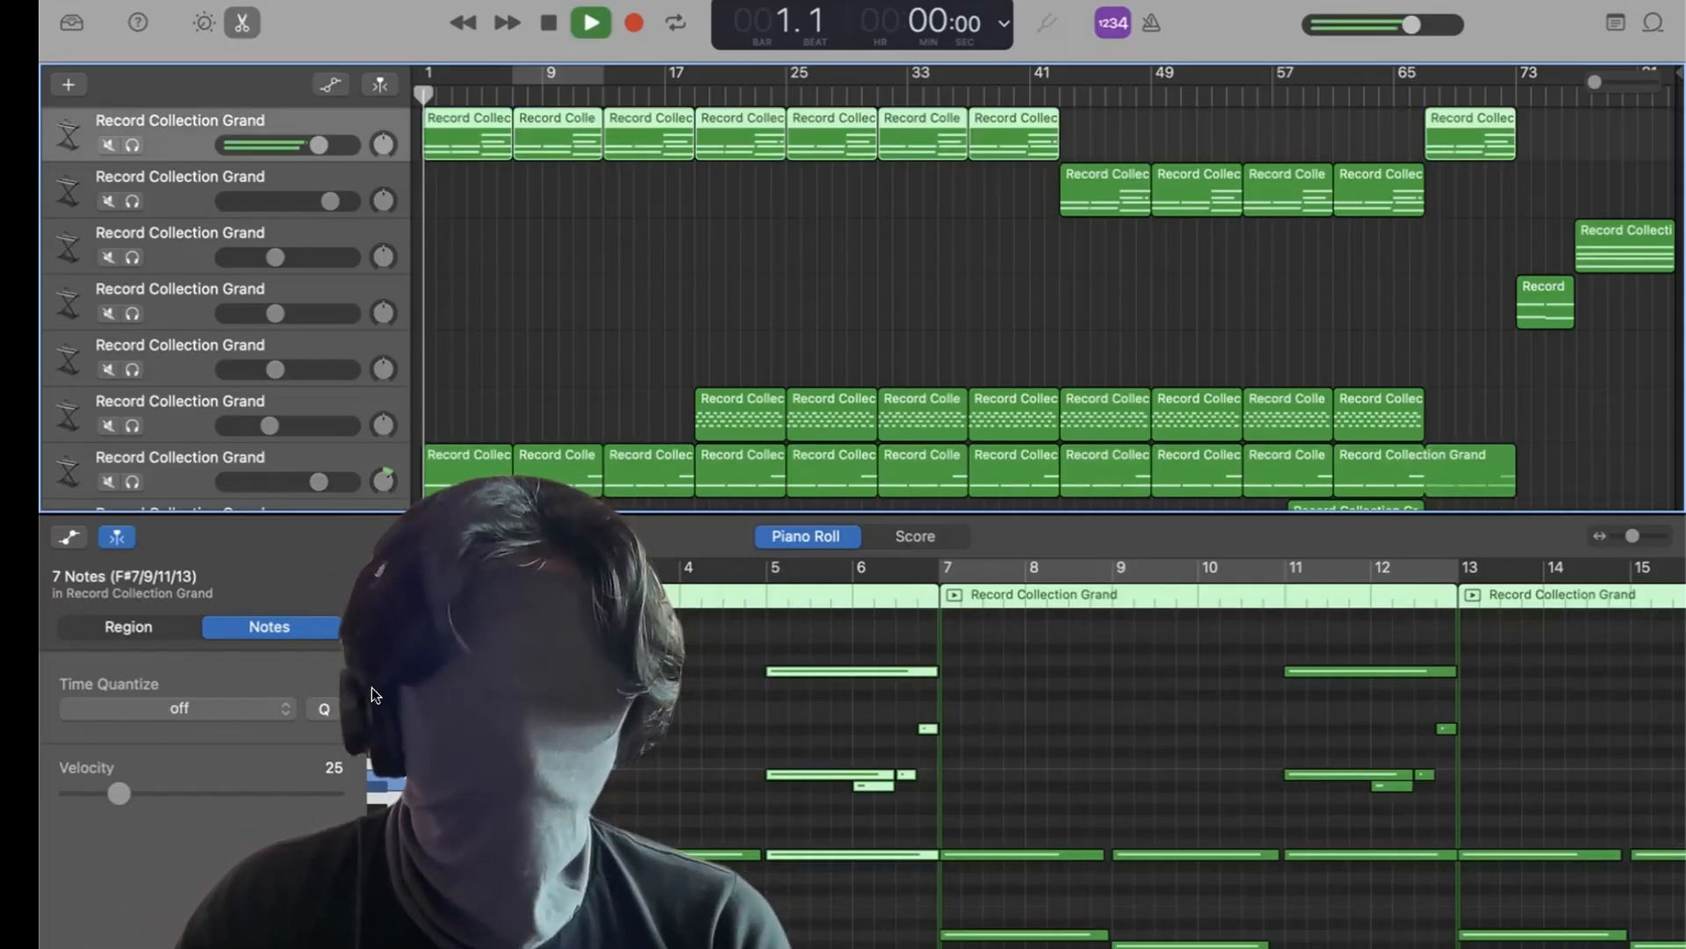
scroll(397, 747, down, 3)
key(space)
Display the seventh Record Collection Grand track's first region in the Piano Roll and examine its note line.
drag(449, 817, 484, 638)
click(320, 451)
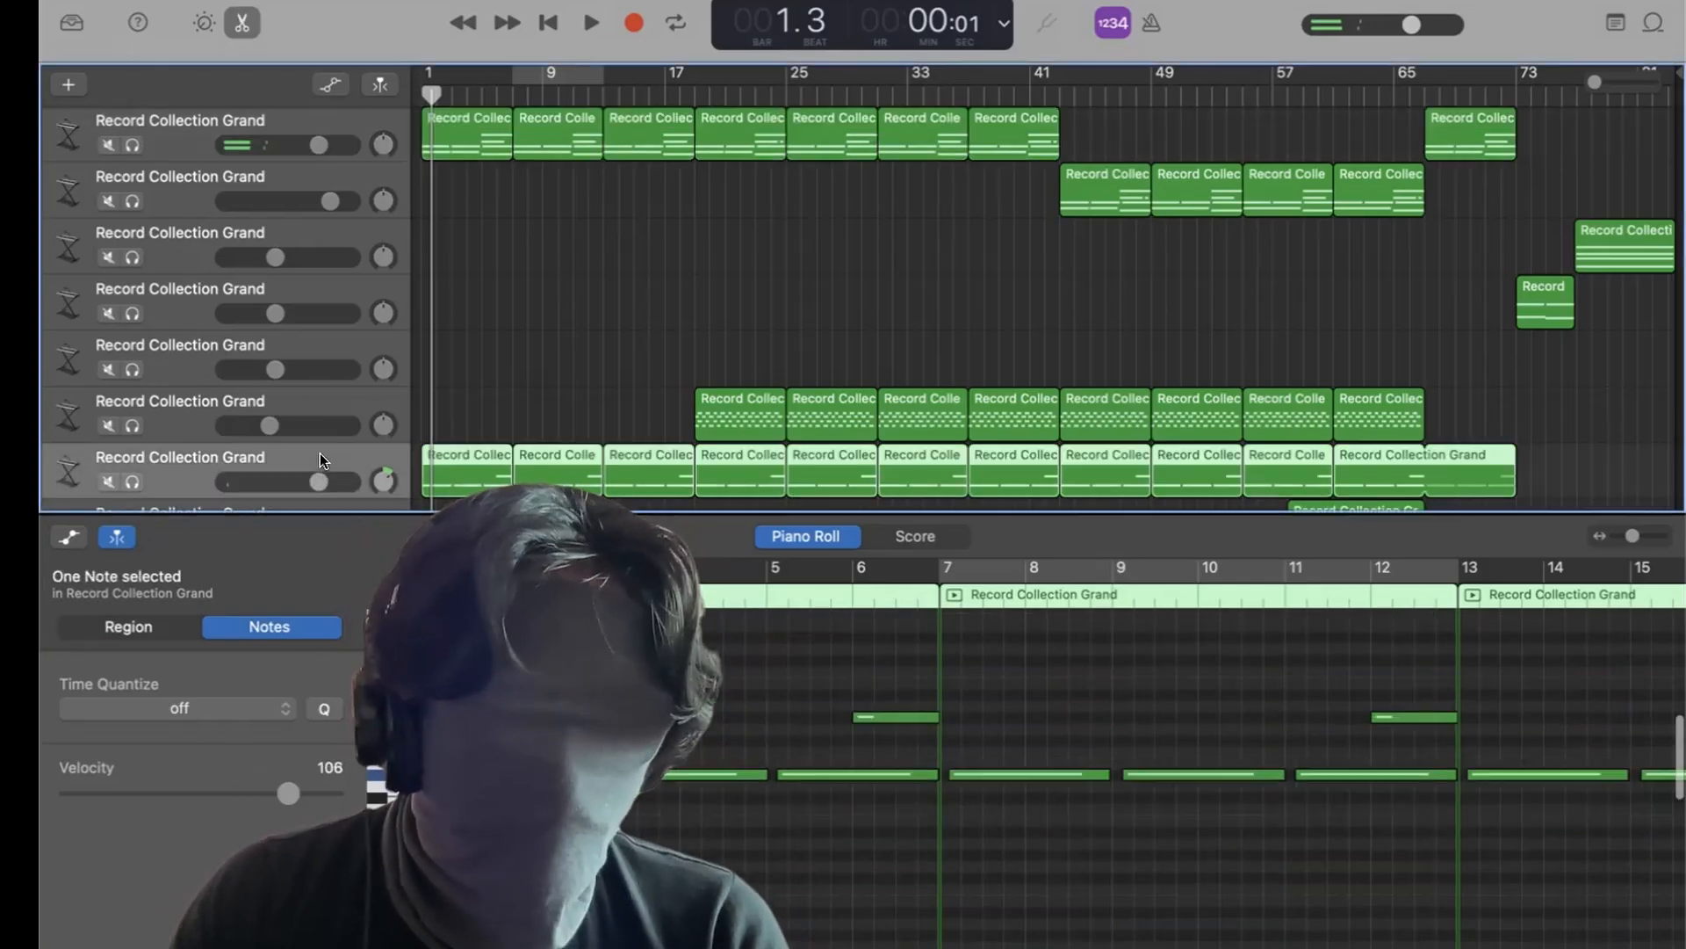
click(450, 466)
scroll(518, 746, up, 2)
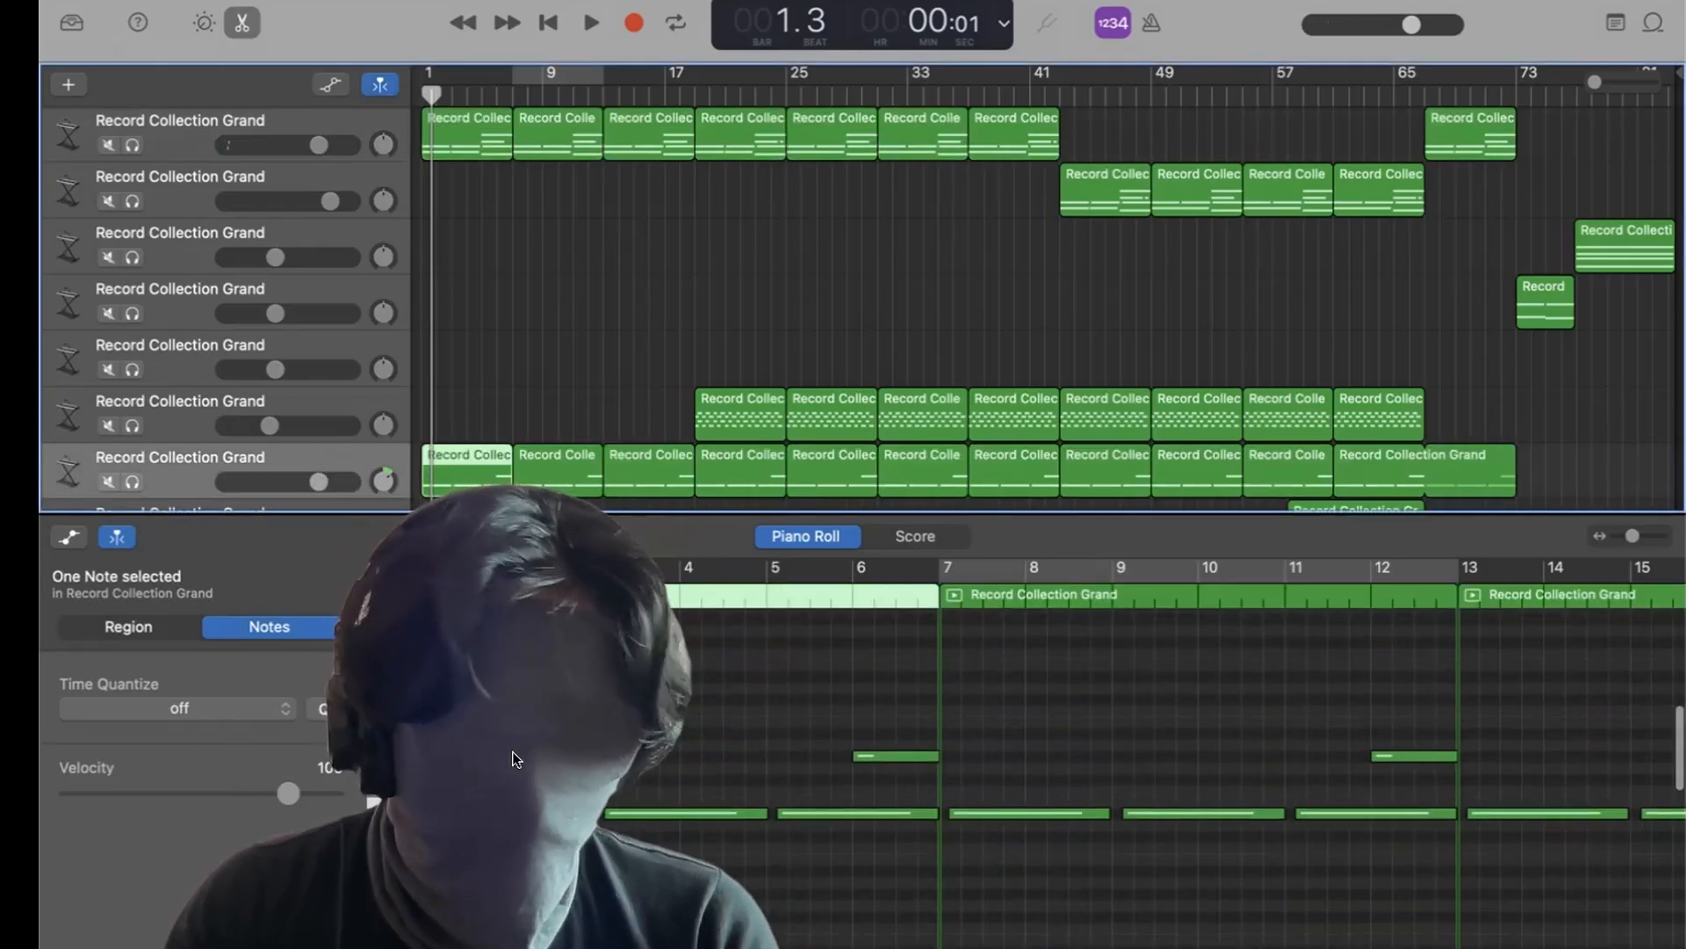
scroll(531, 721, down, 3)
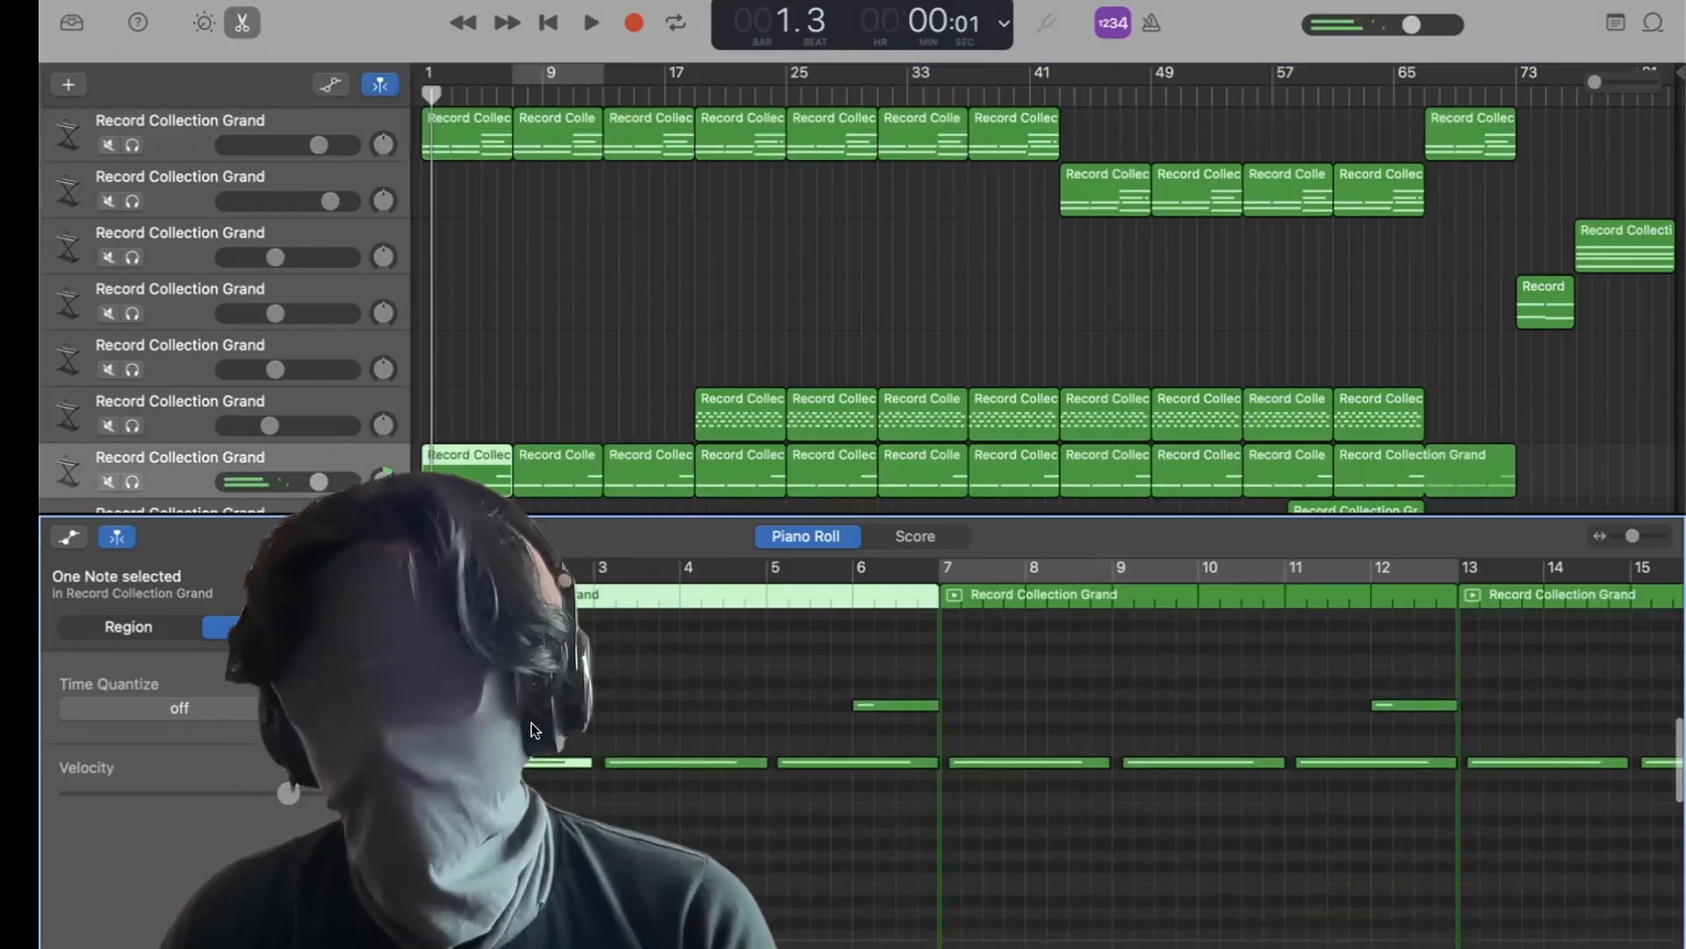
scroll(541, 715, up, 3)
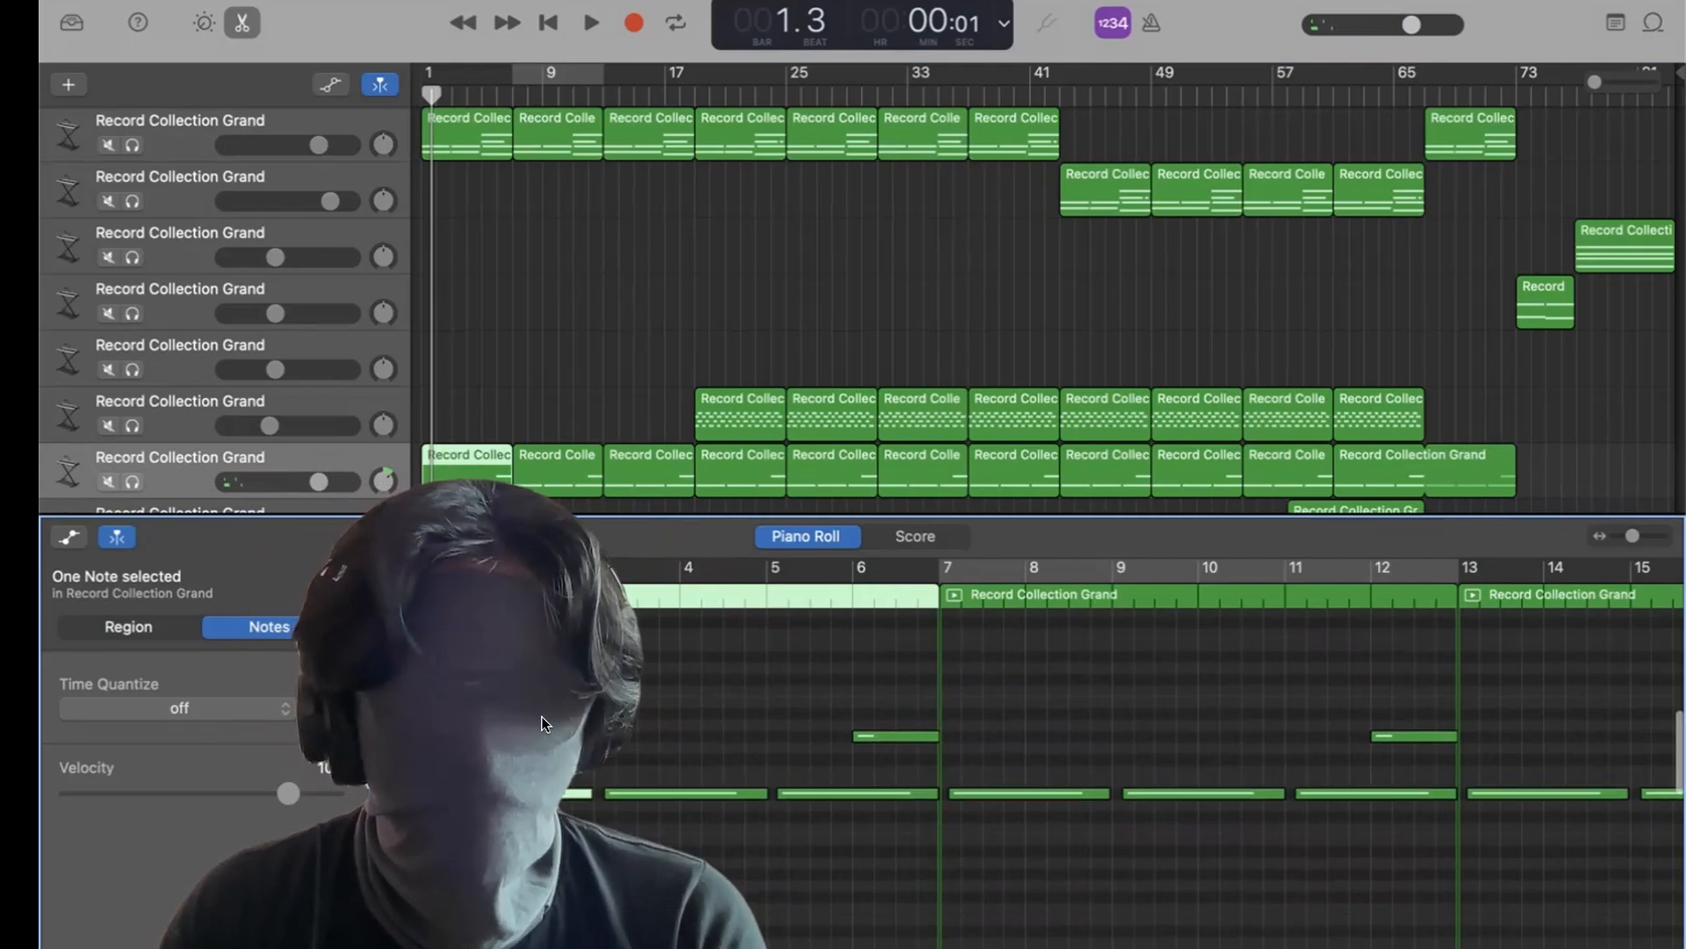
scroll(541, 715, up, 1)
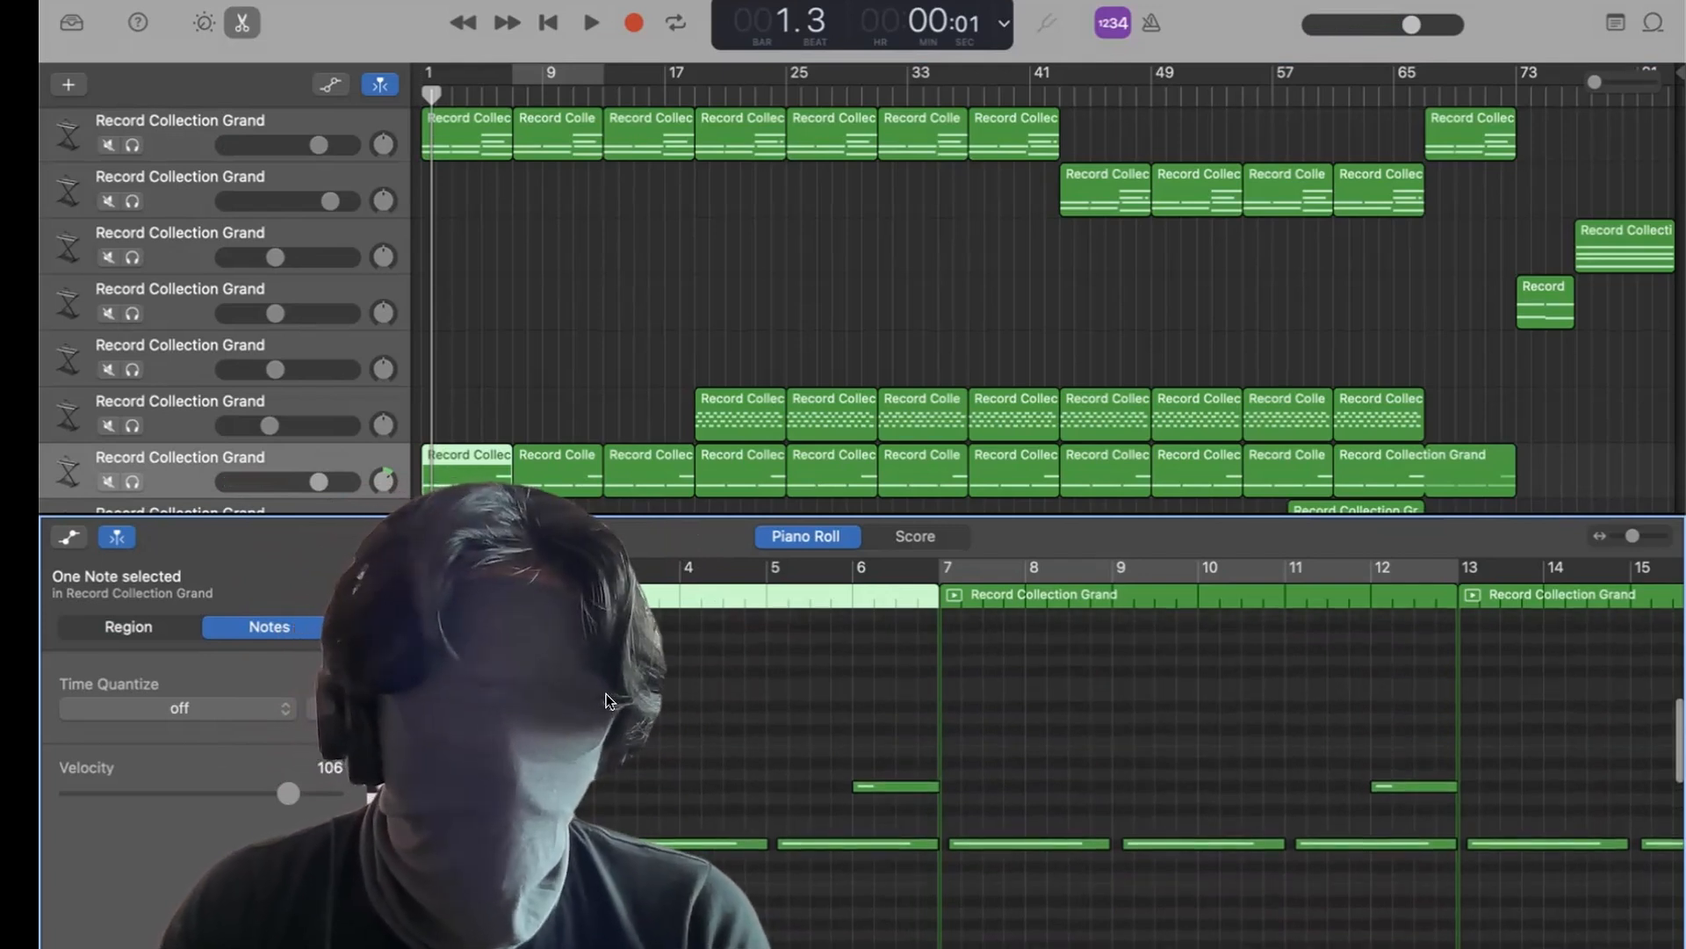
Return the playhead to the beginning and play the intro up to bar 5.
key(Return)
key(space)
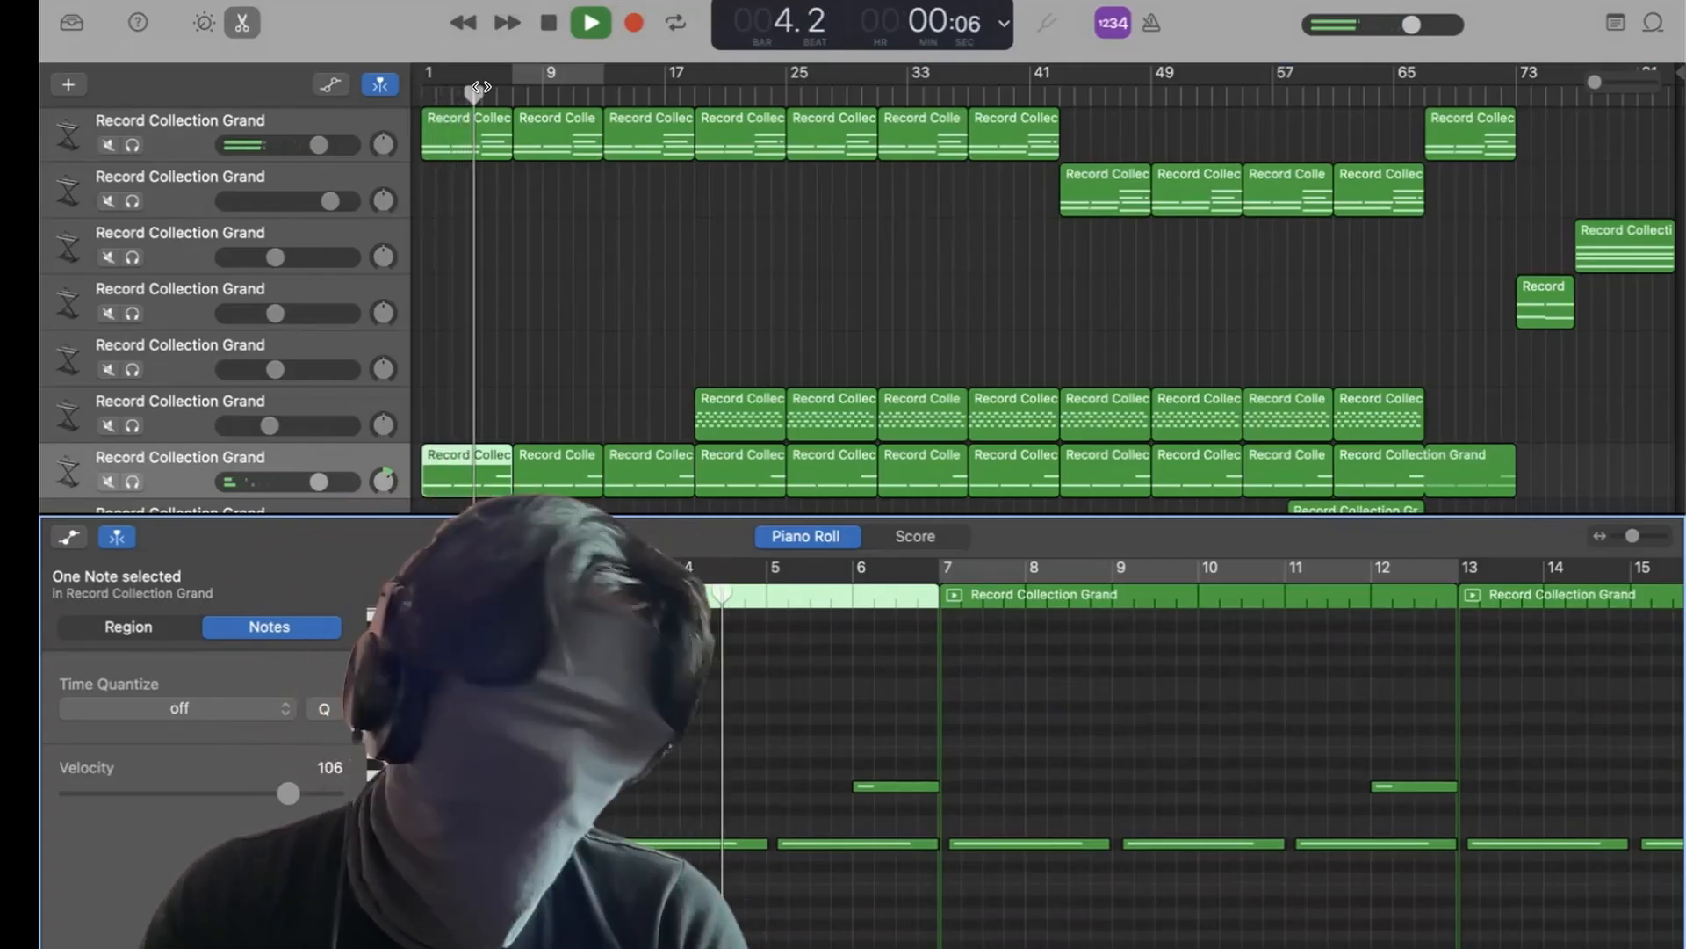
key(space)
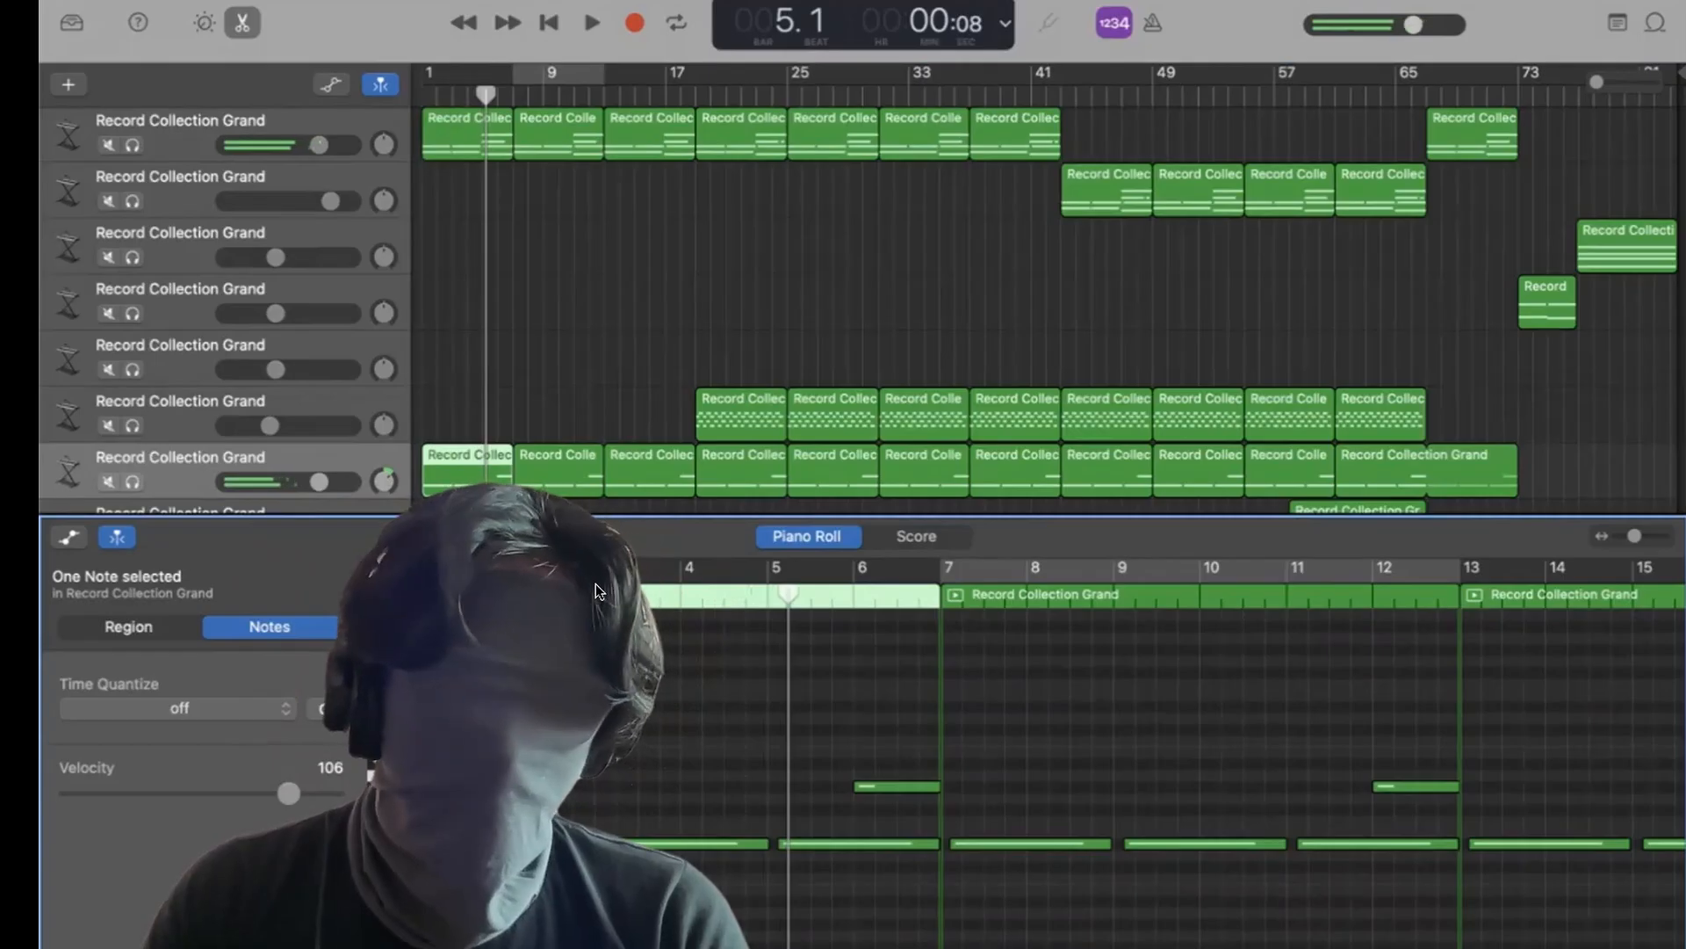
key(space)
key(space)
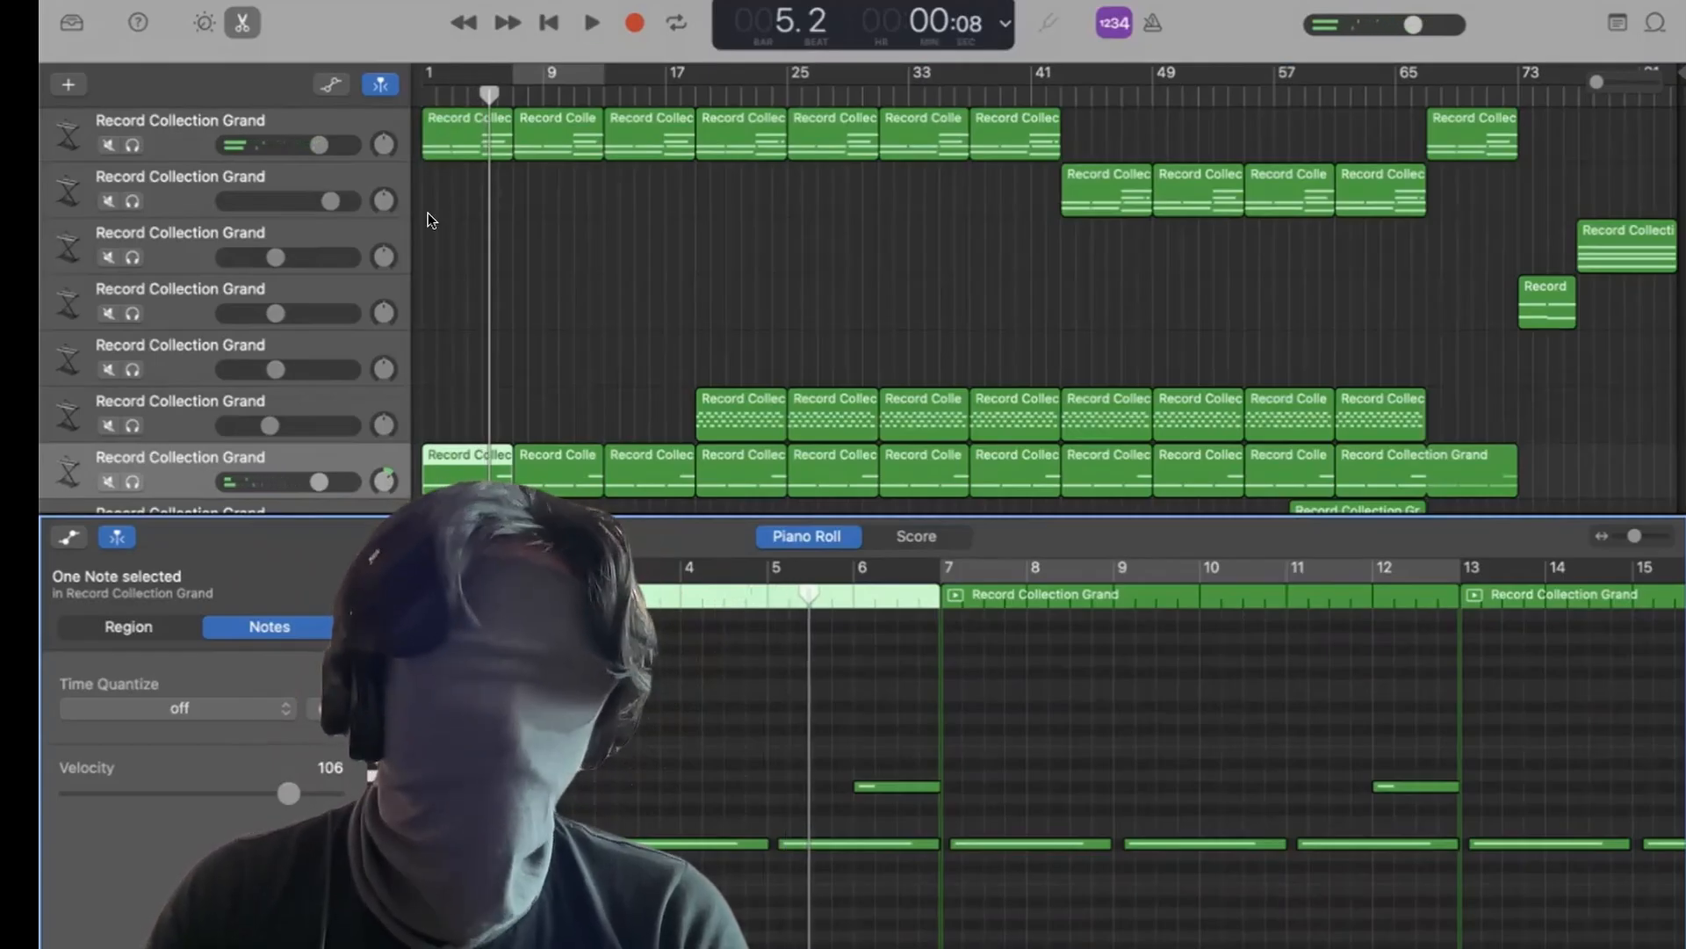
Show the top track's first region in the Piano Roll and select a group of its chord notes.
click(431, 111)
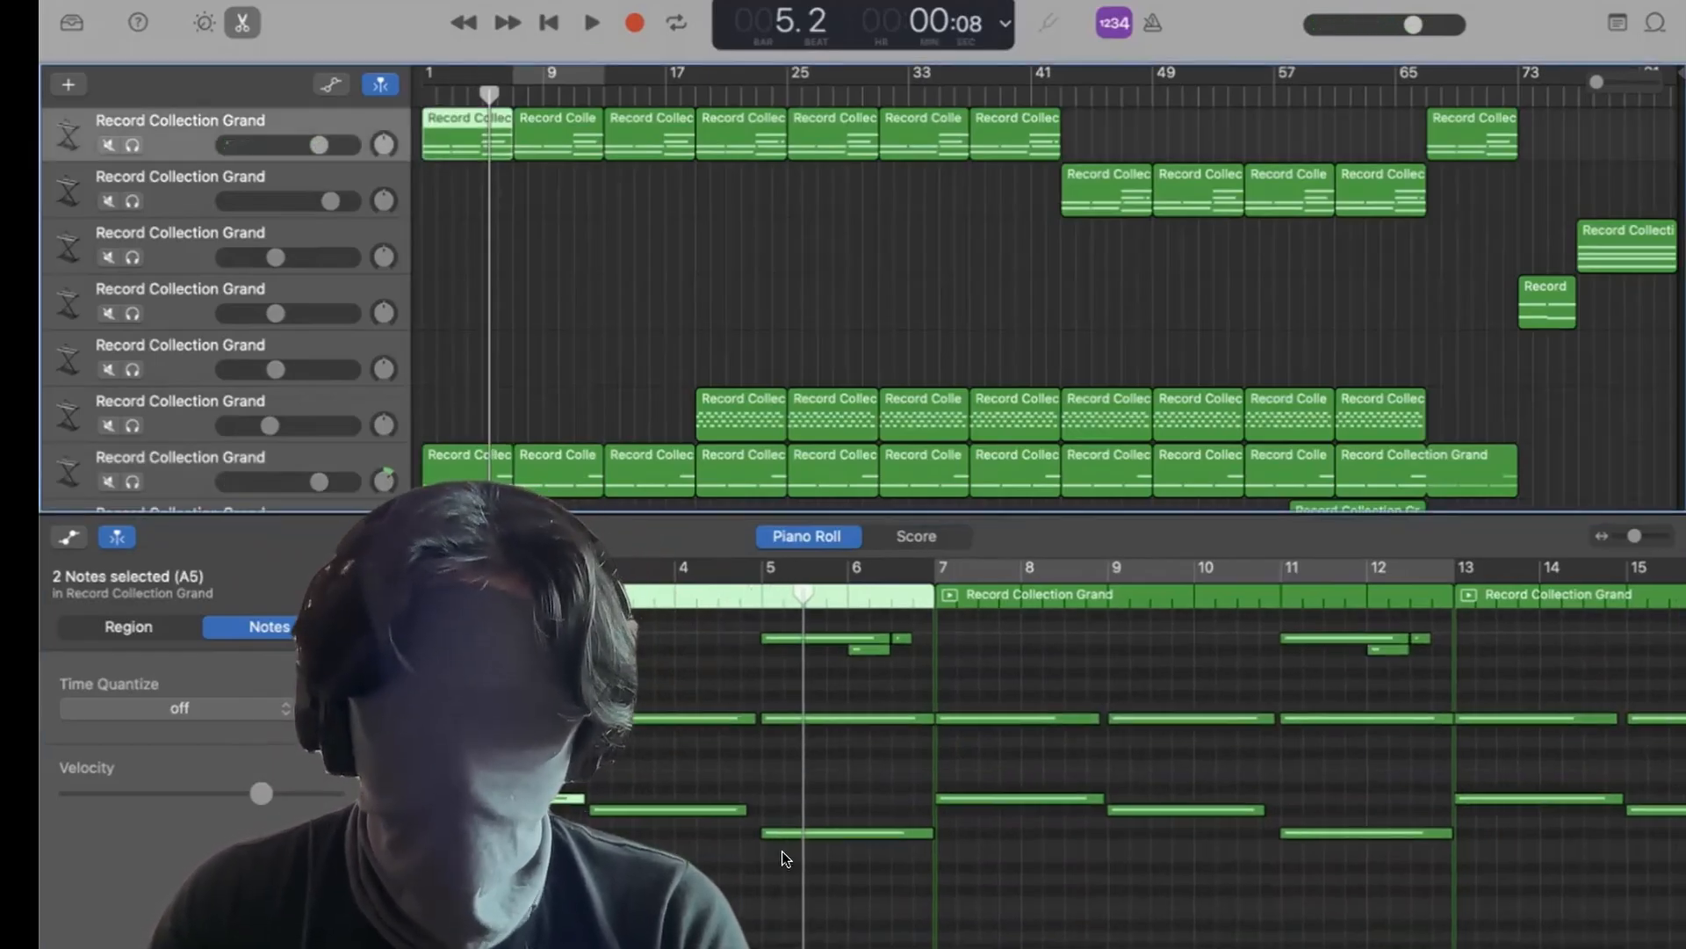
drag(777, 867, 901, 580)
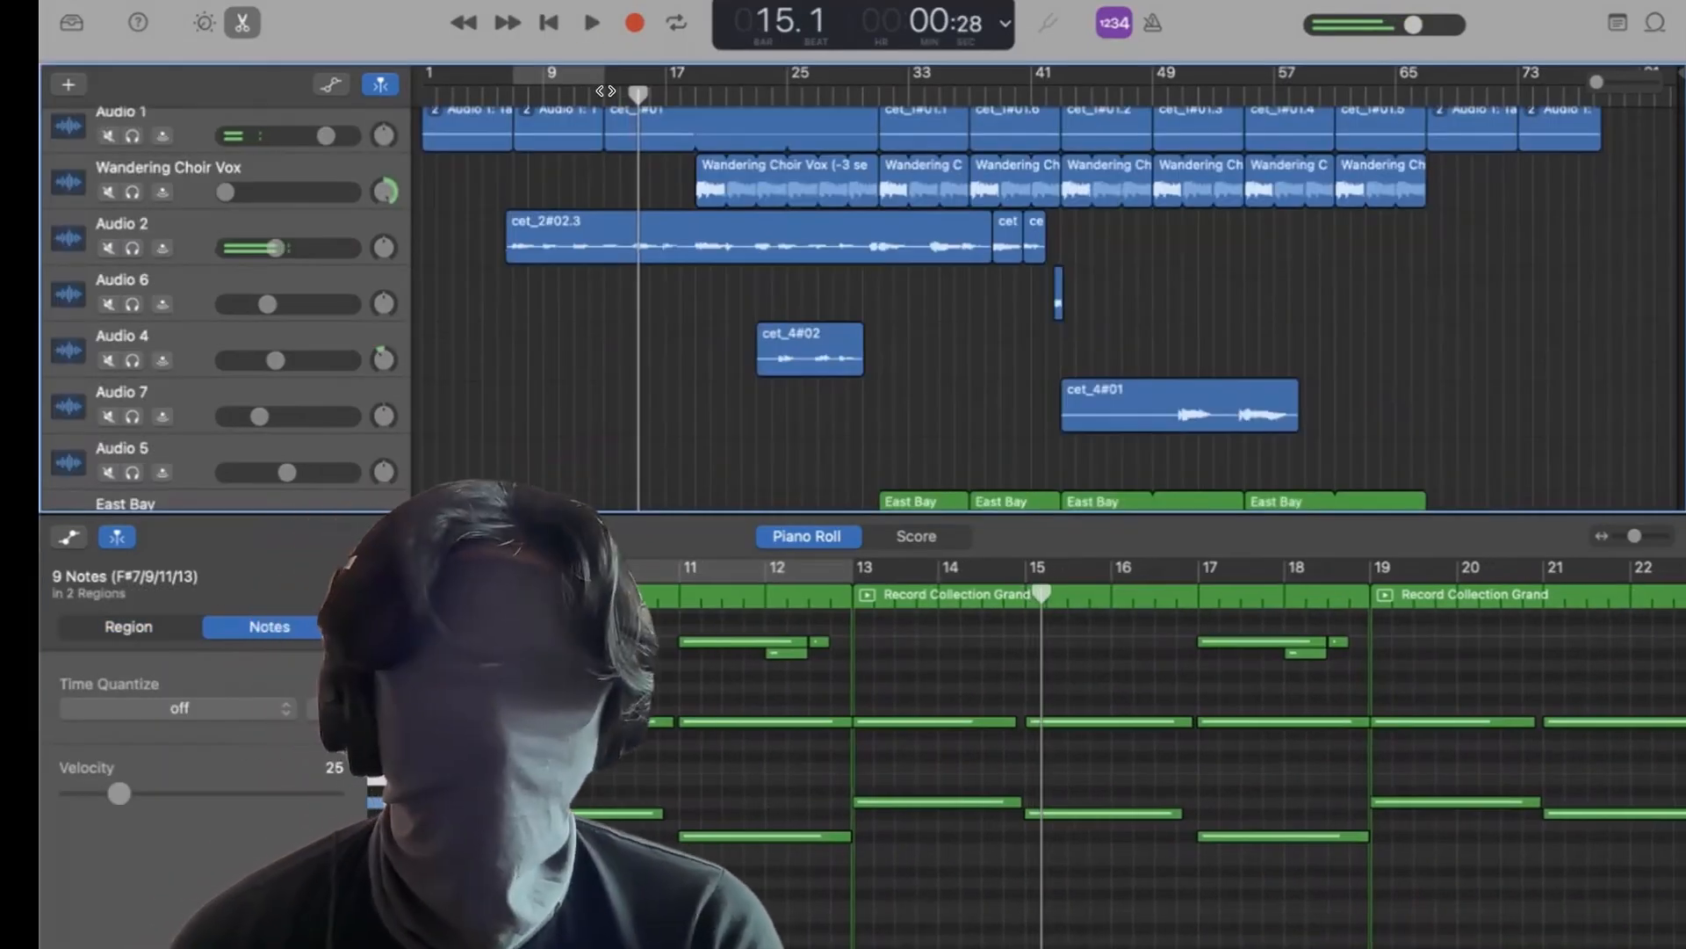
Move the playhead to bar 13, solo the Audio 1 track and play it briefly.
click(601, 84)
scroll(671, 200, up, 4)
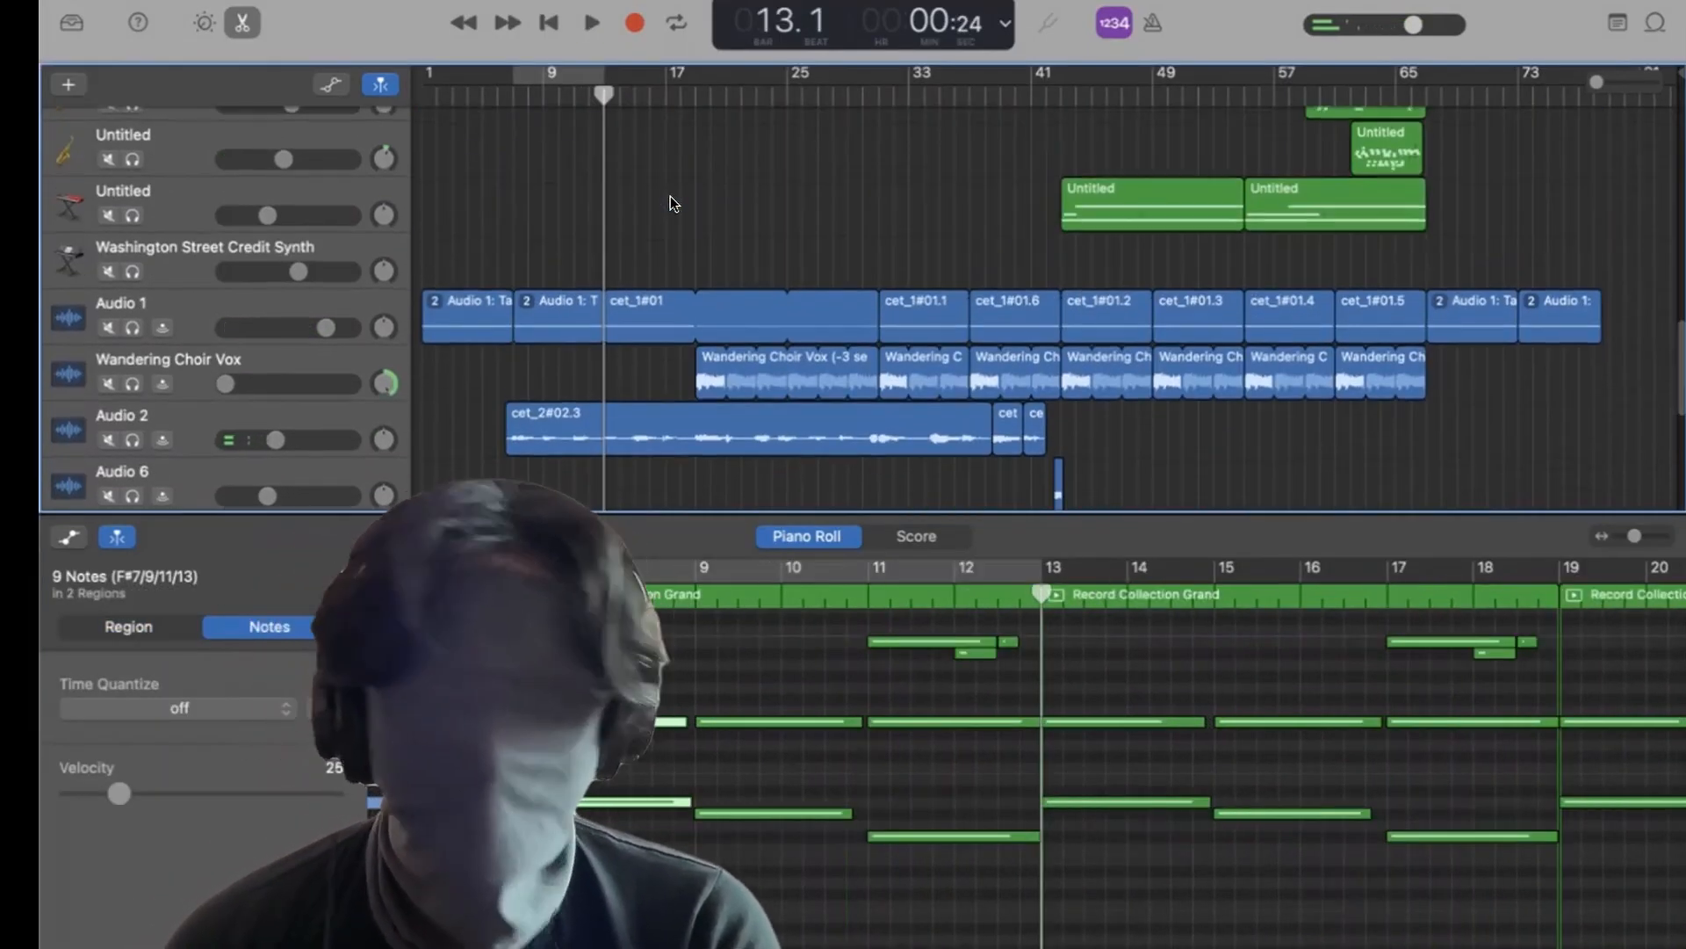
click(131, 327)
key(space)
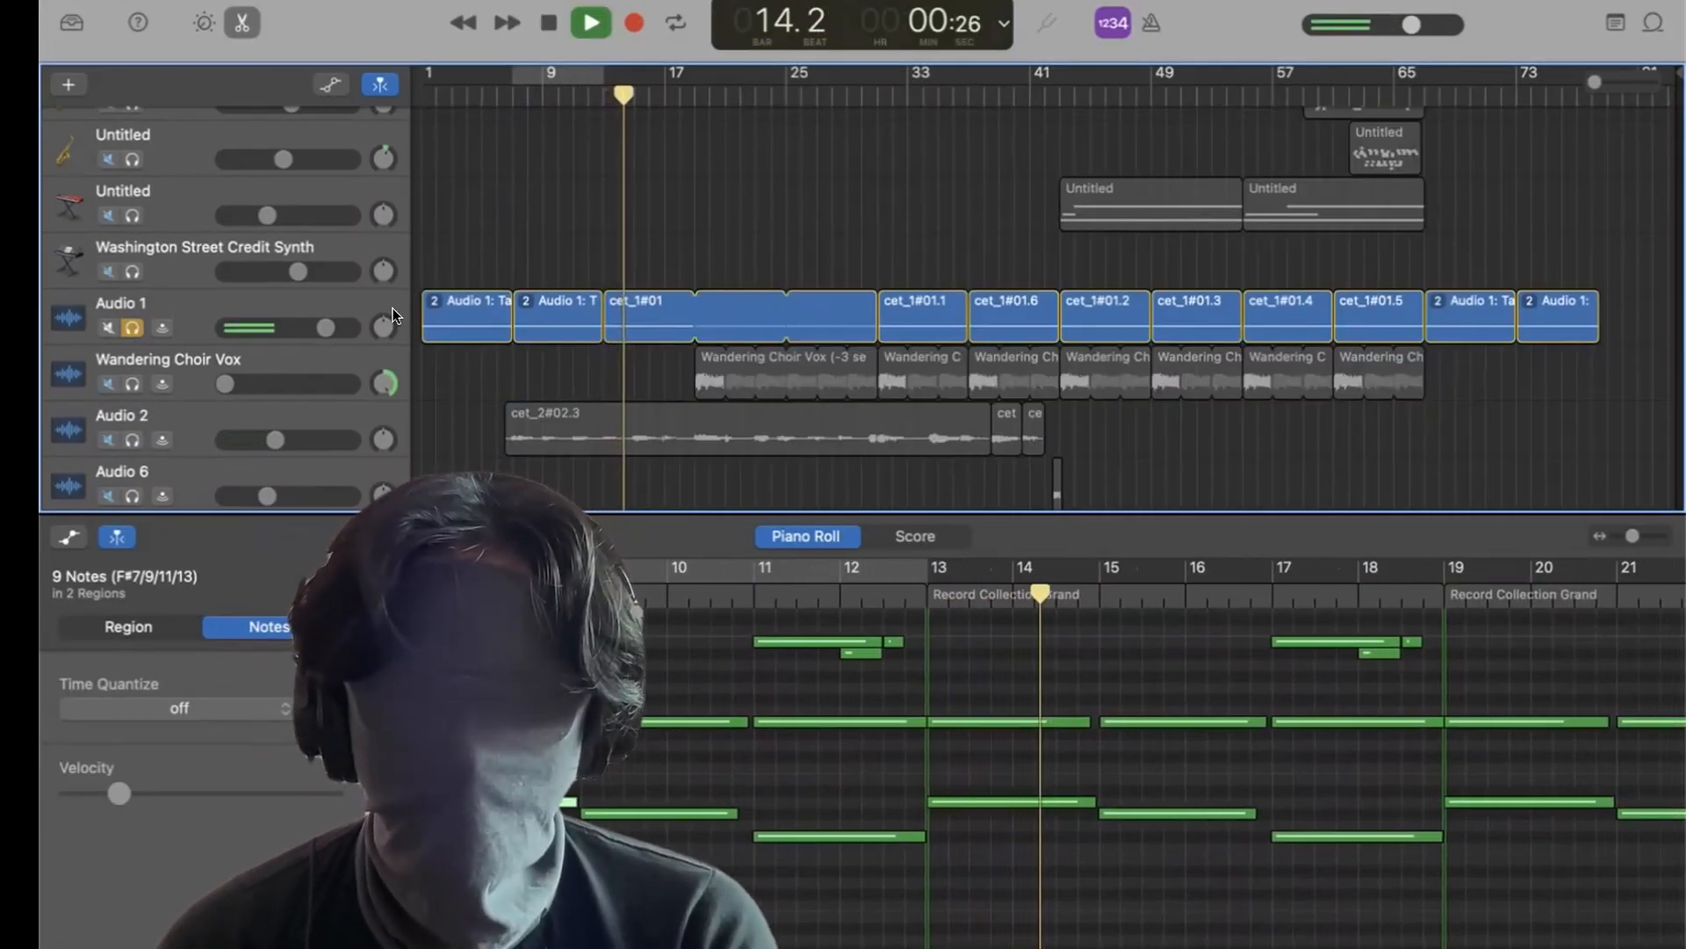
key(space)
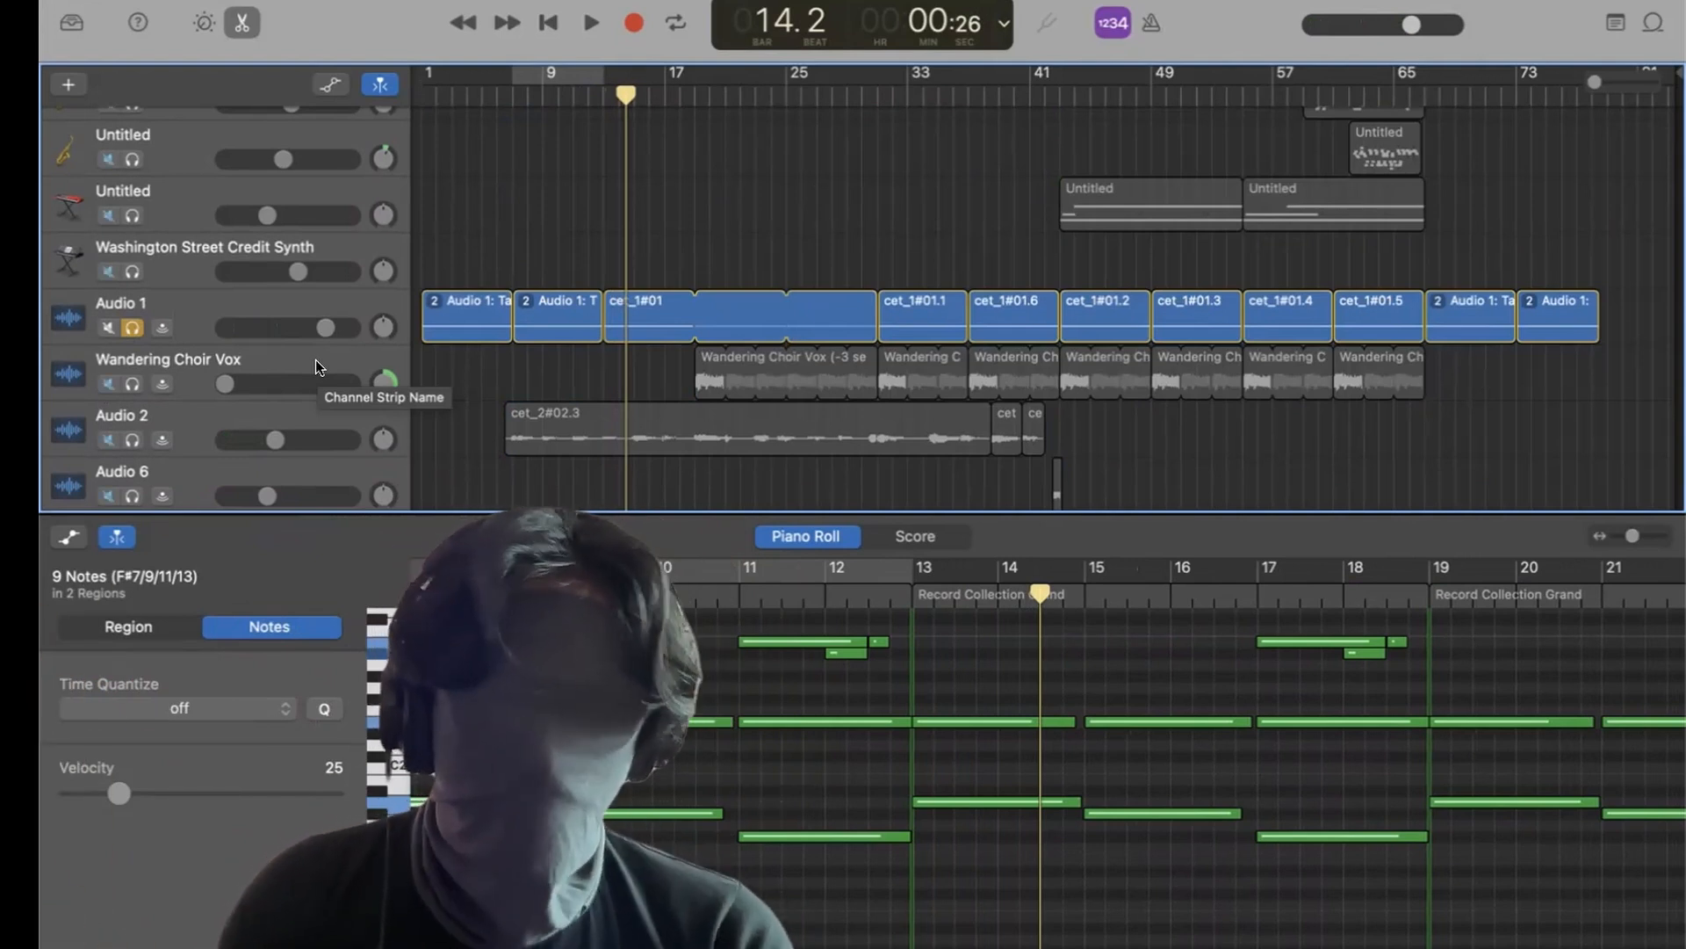
Resume playing the soloed Audio 1 track to bar 19, then turn its solo off.
key(space)
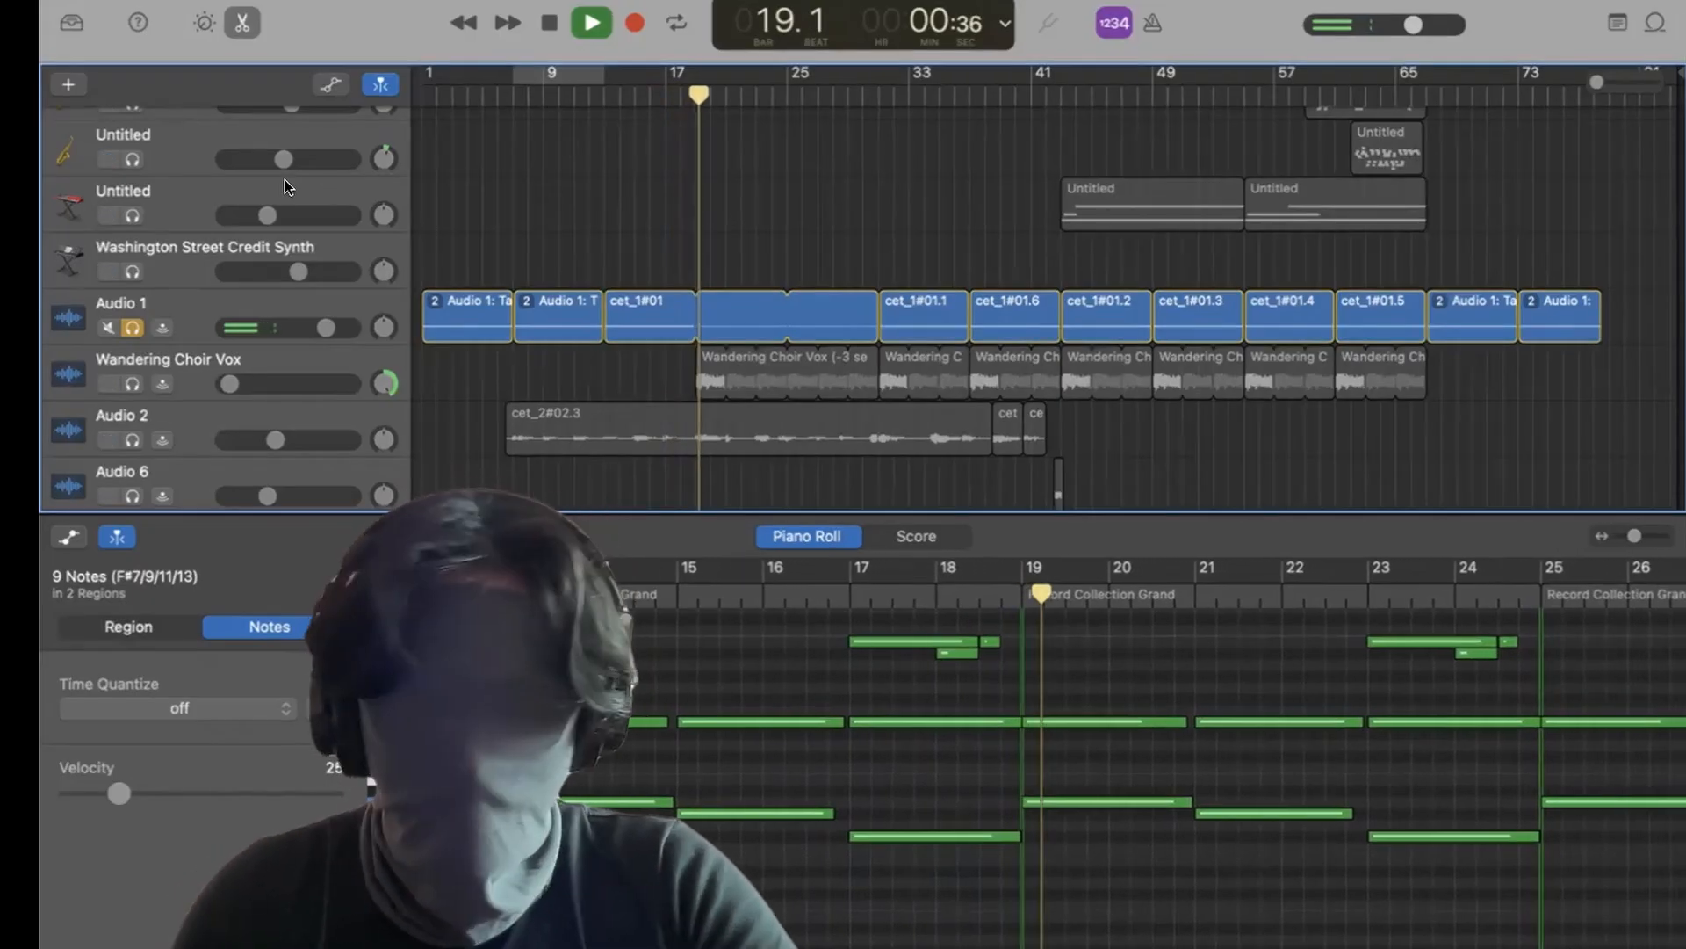
key(space)
click(124, 327)
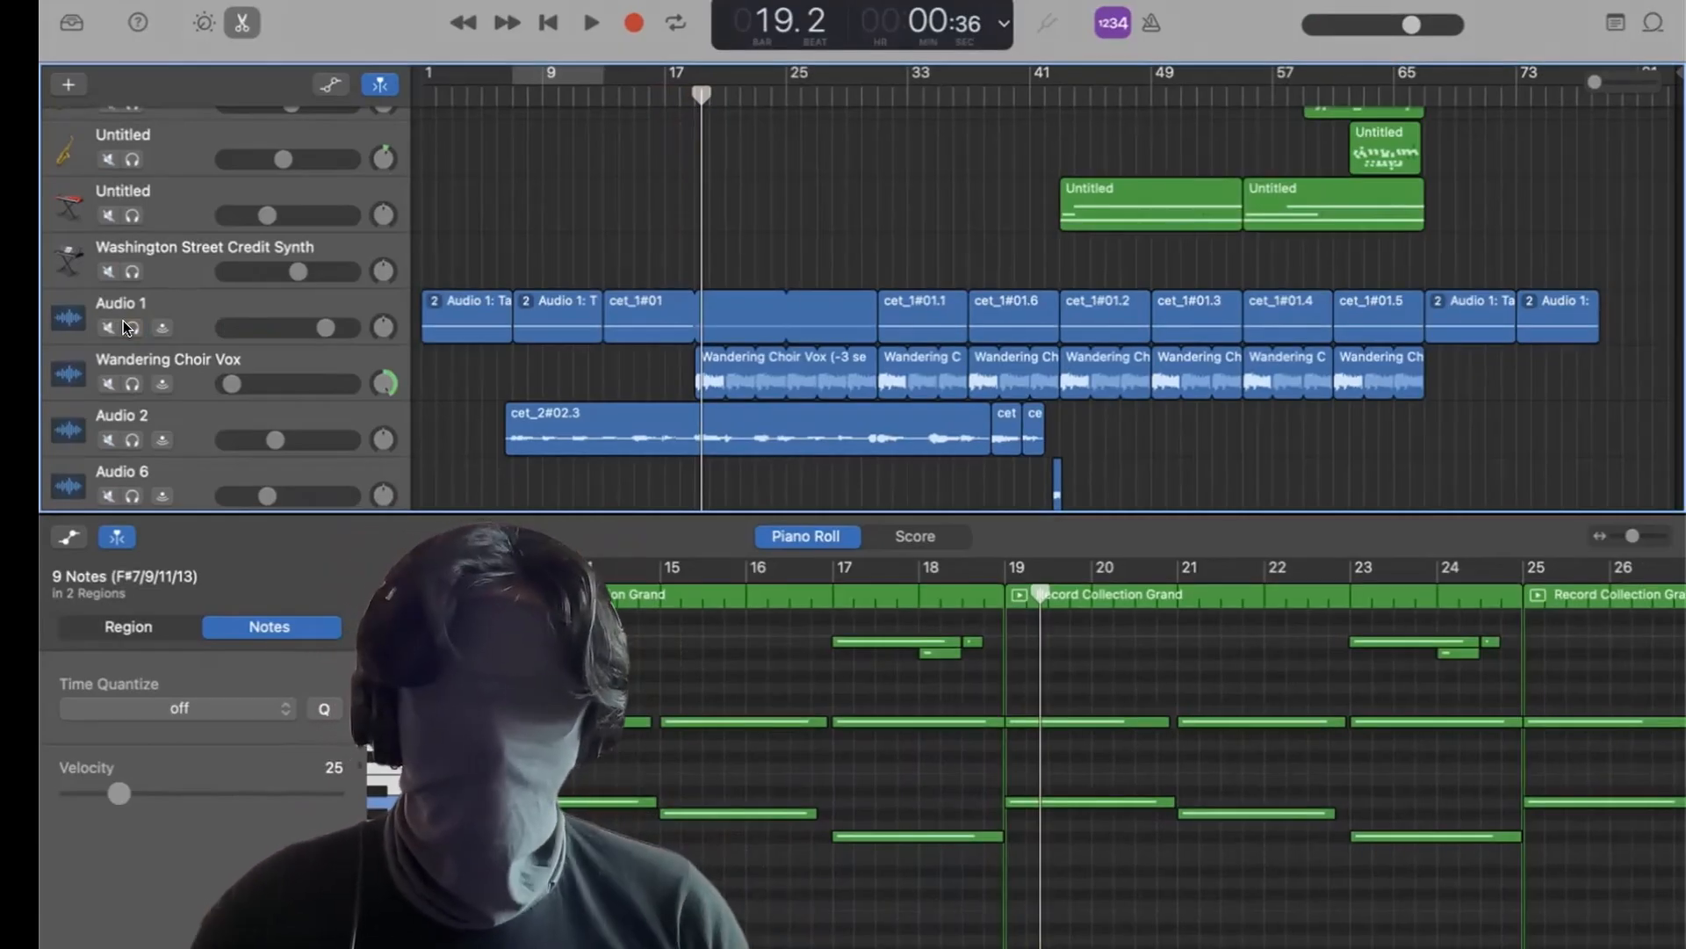
Show the Smart Controls for the Audio 1 track and listen to the full mix up to bar 18.
click(182, 314)
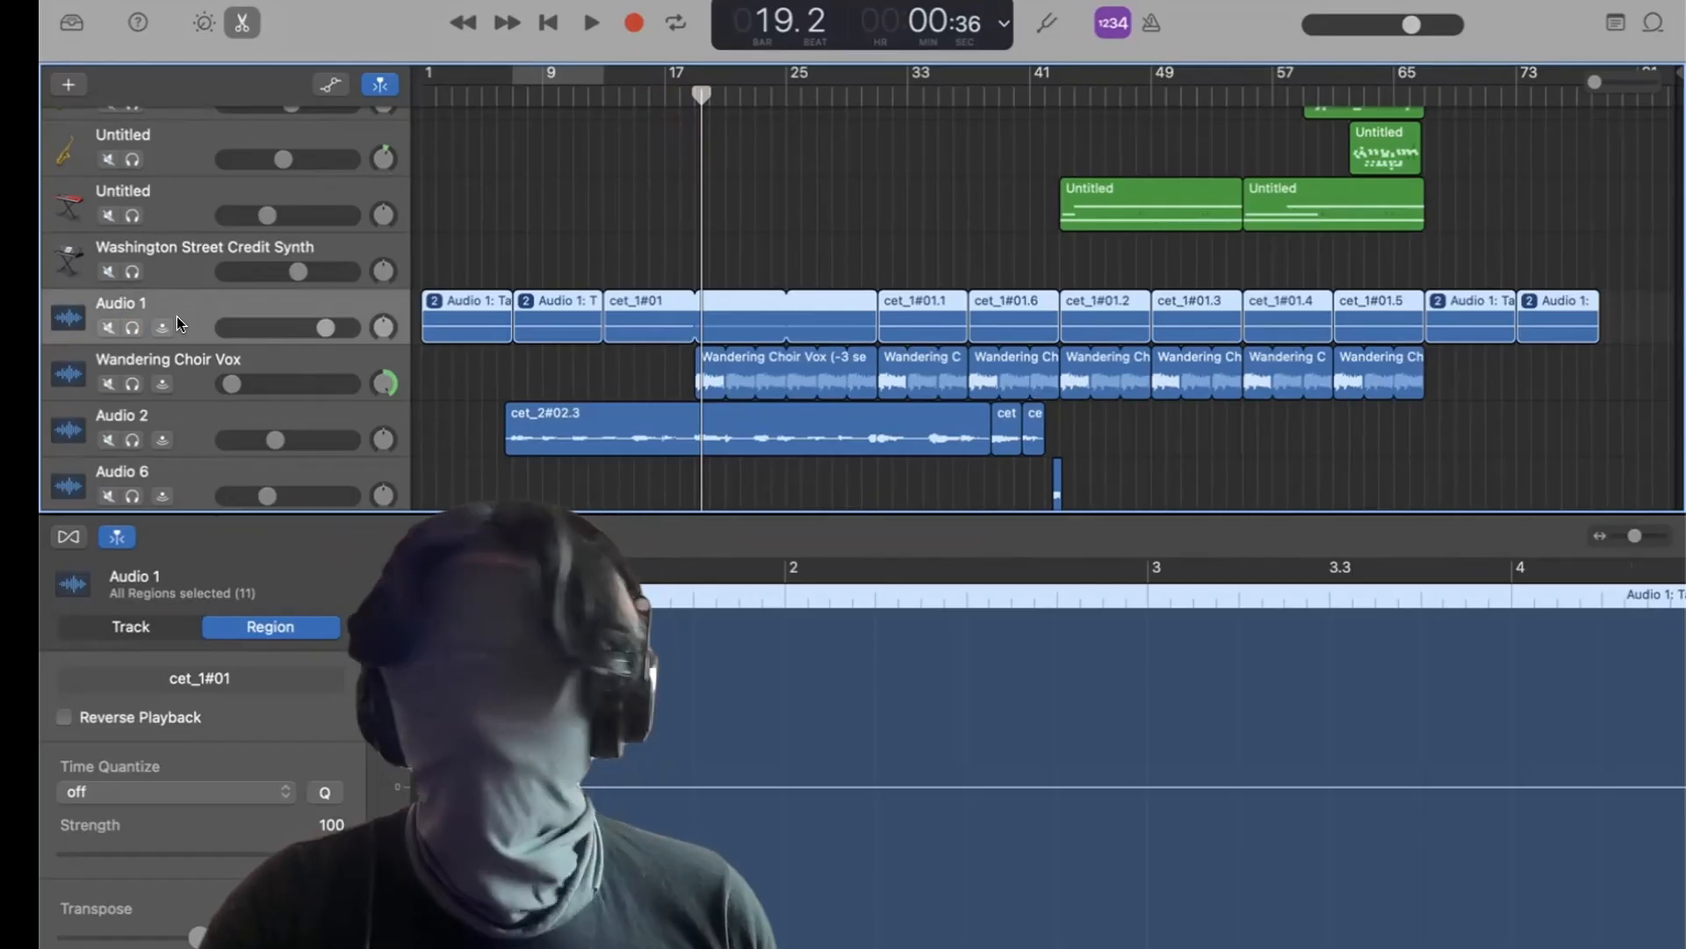
key(b)
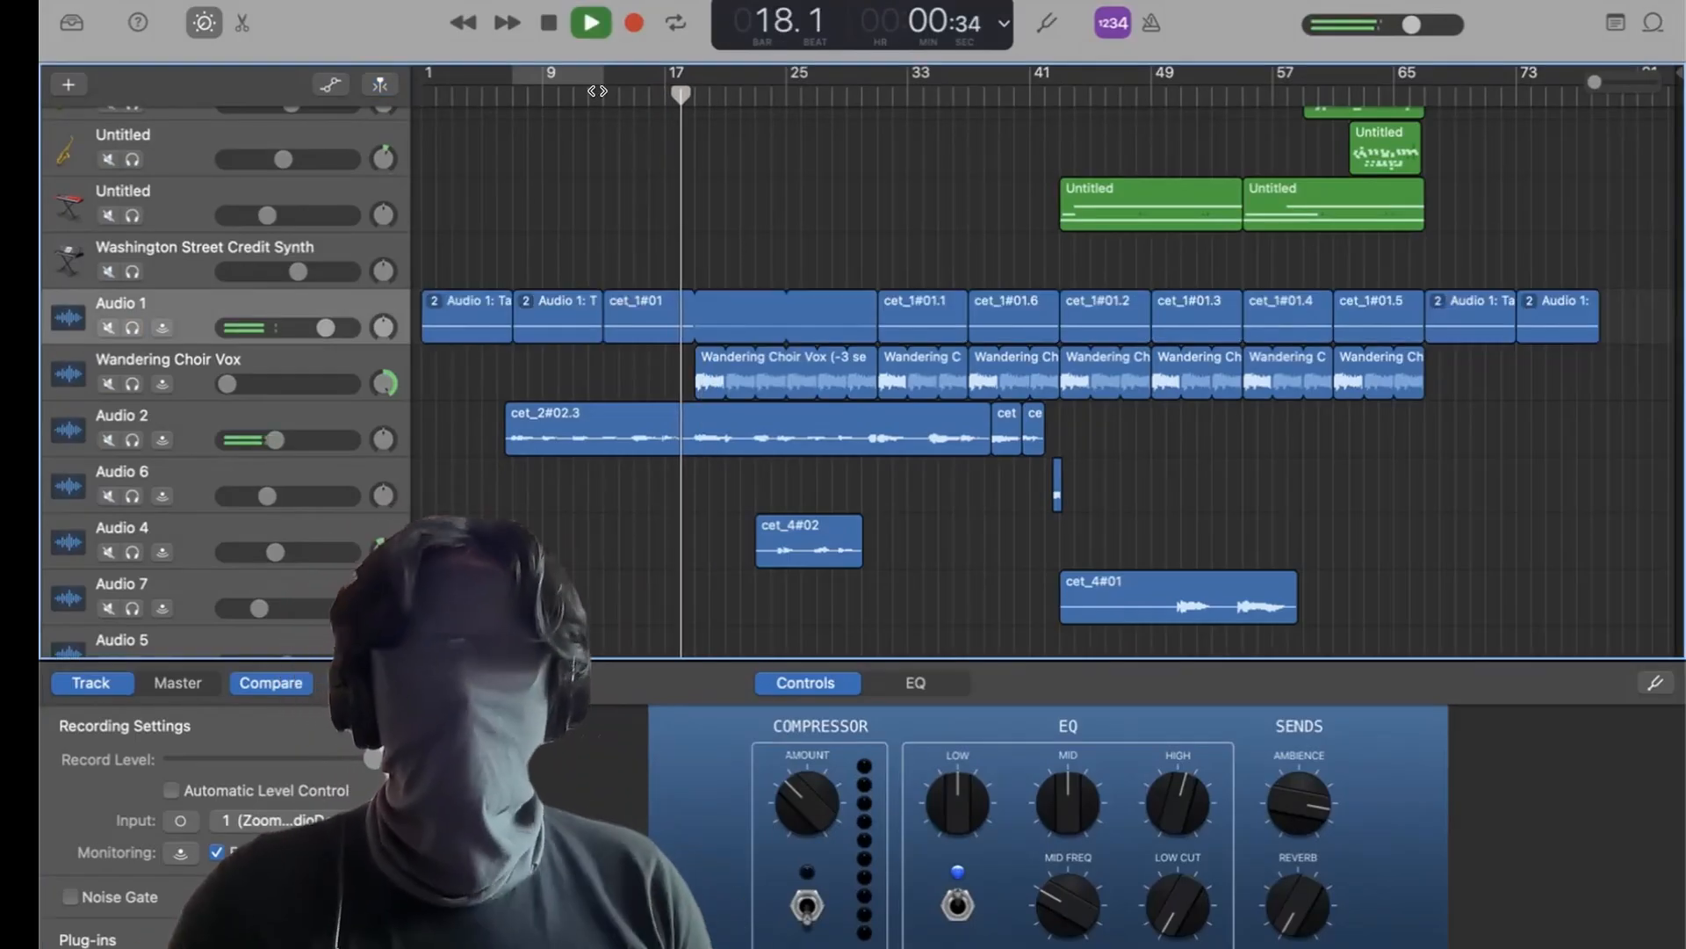
key(space)
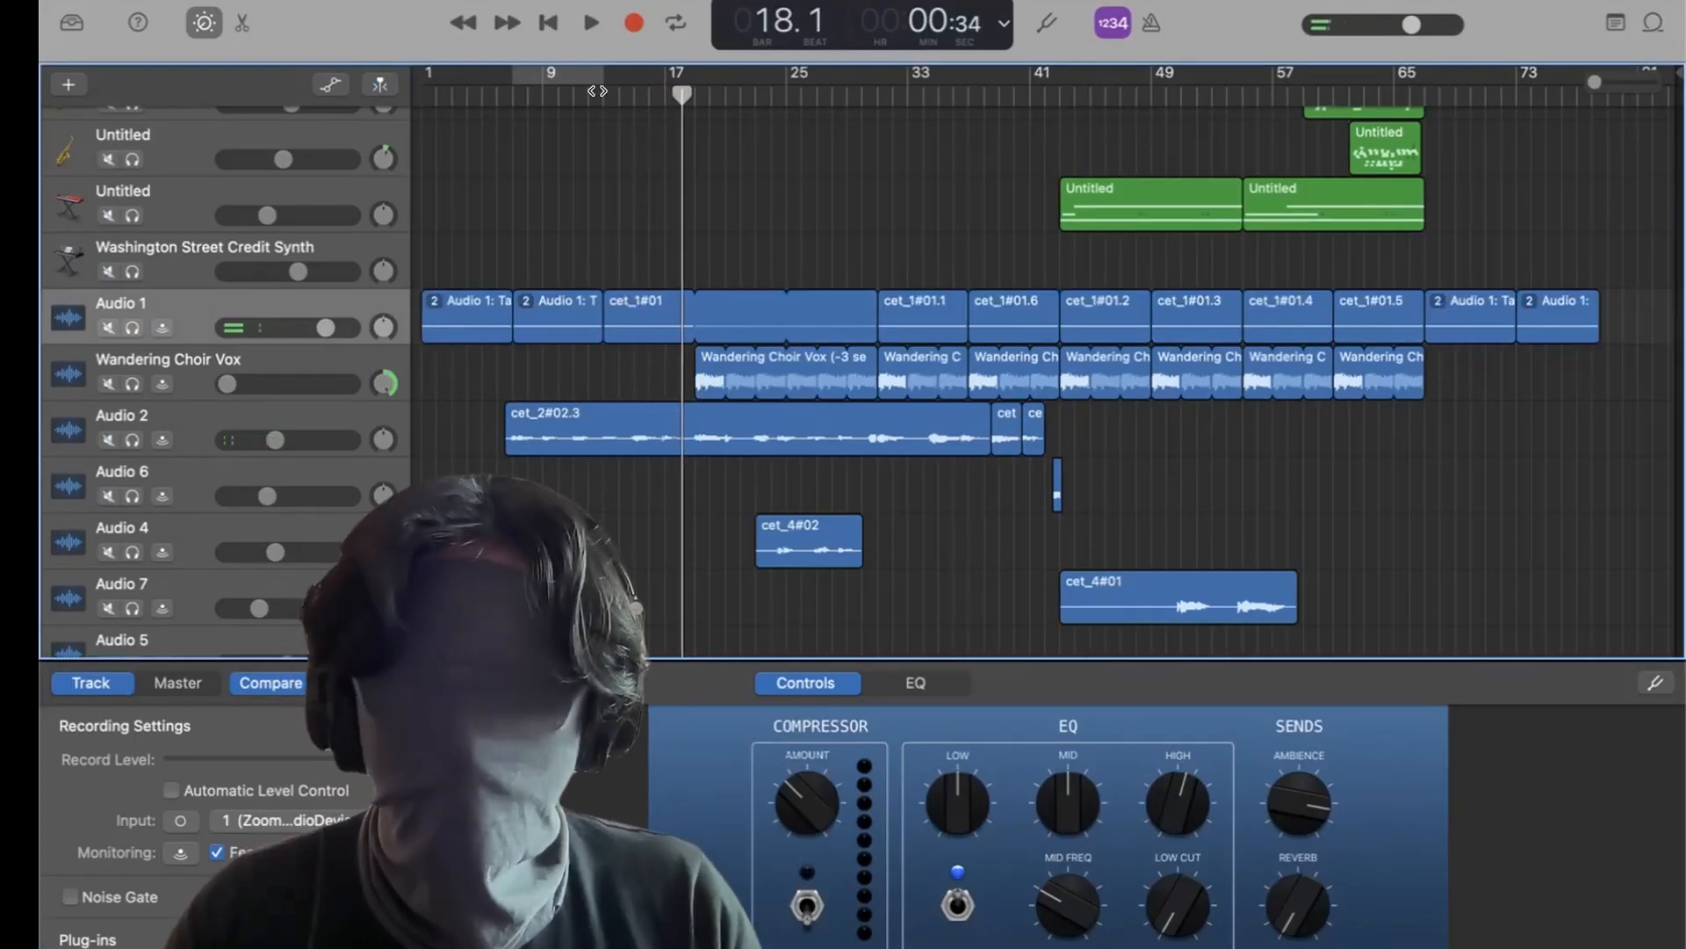
scroll(710, 169, up, 10)
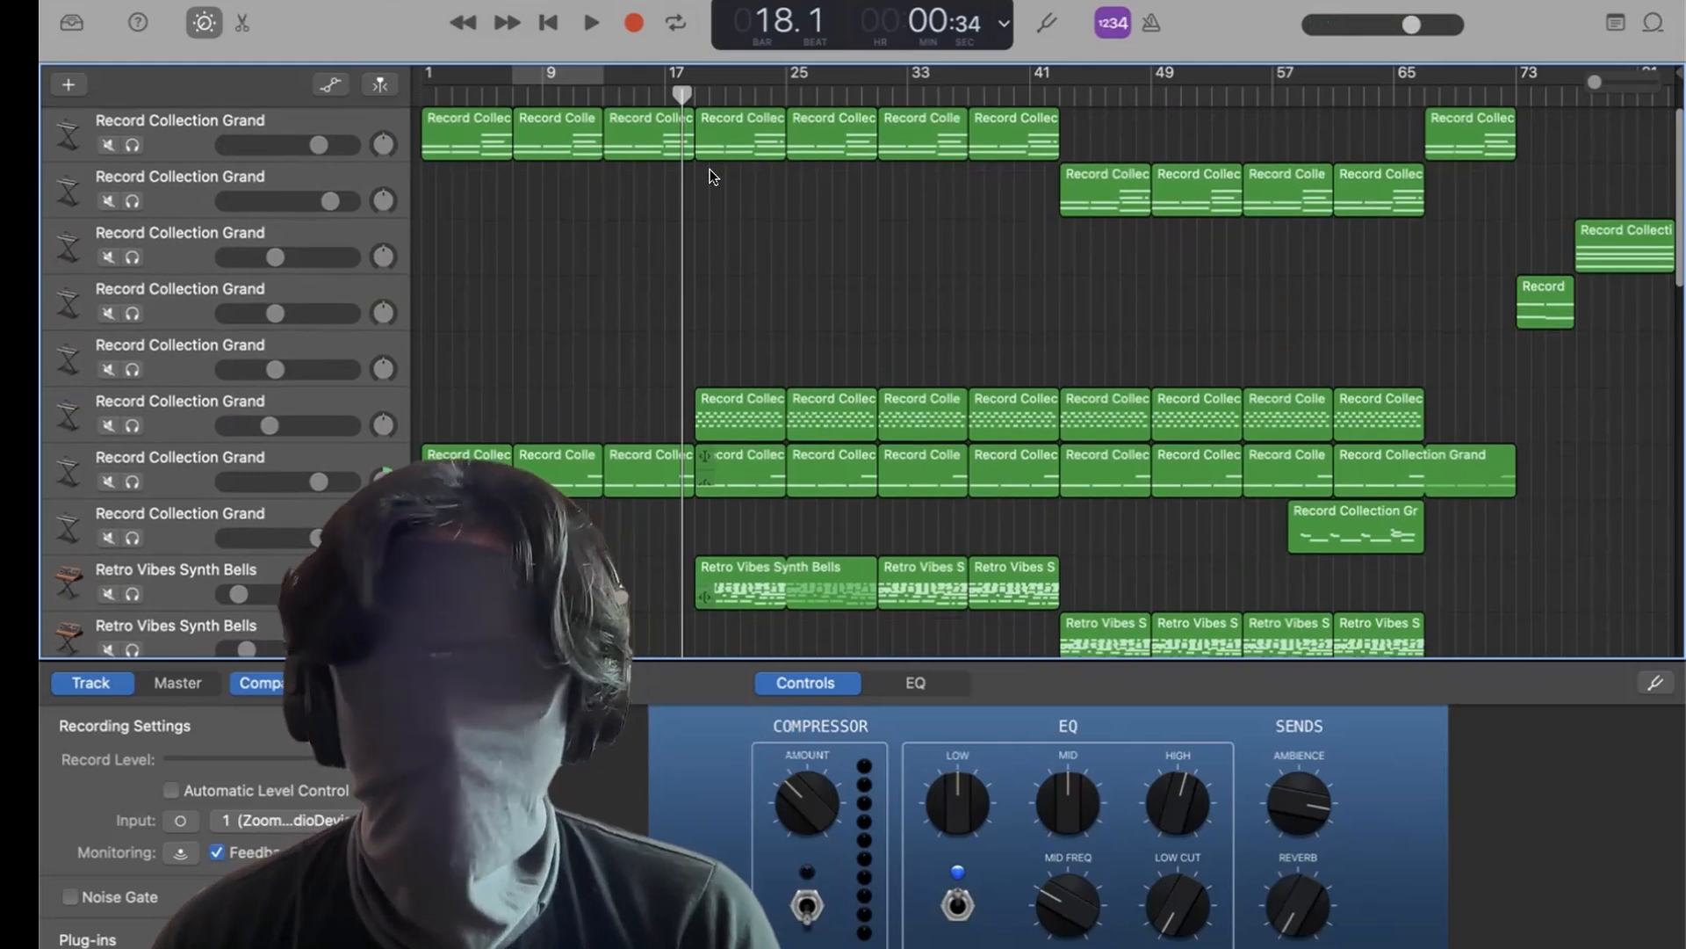
scroll(770, 287, up, 1)
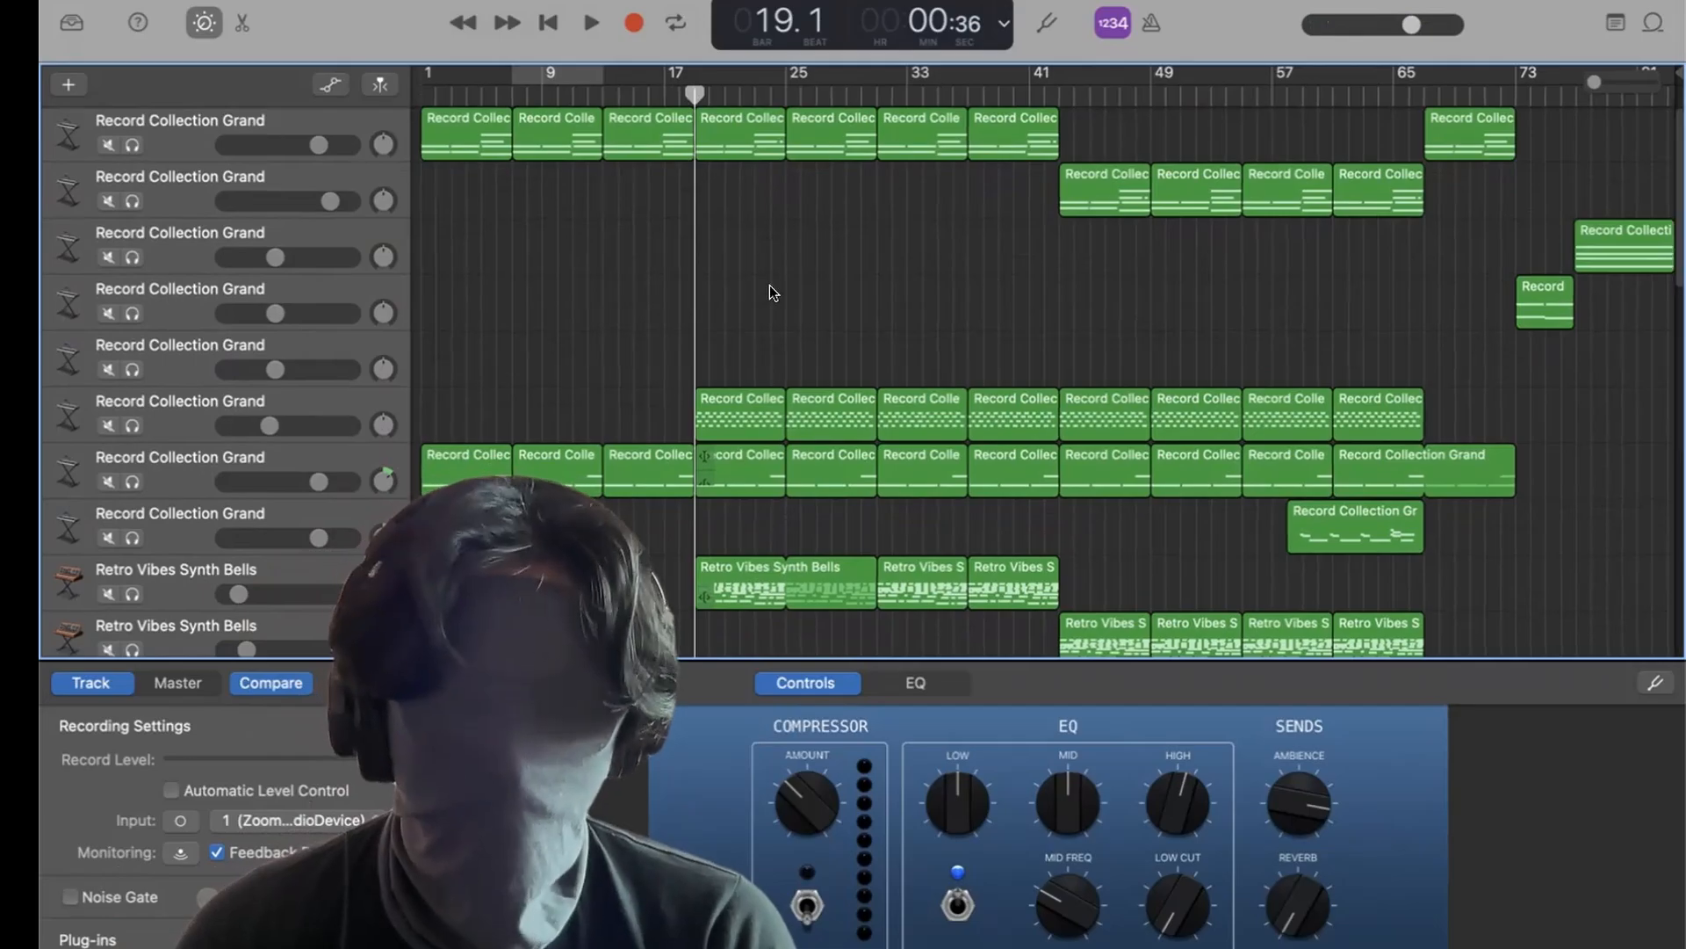
scroll(769, 286, down, 2)
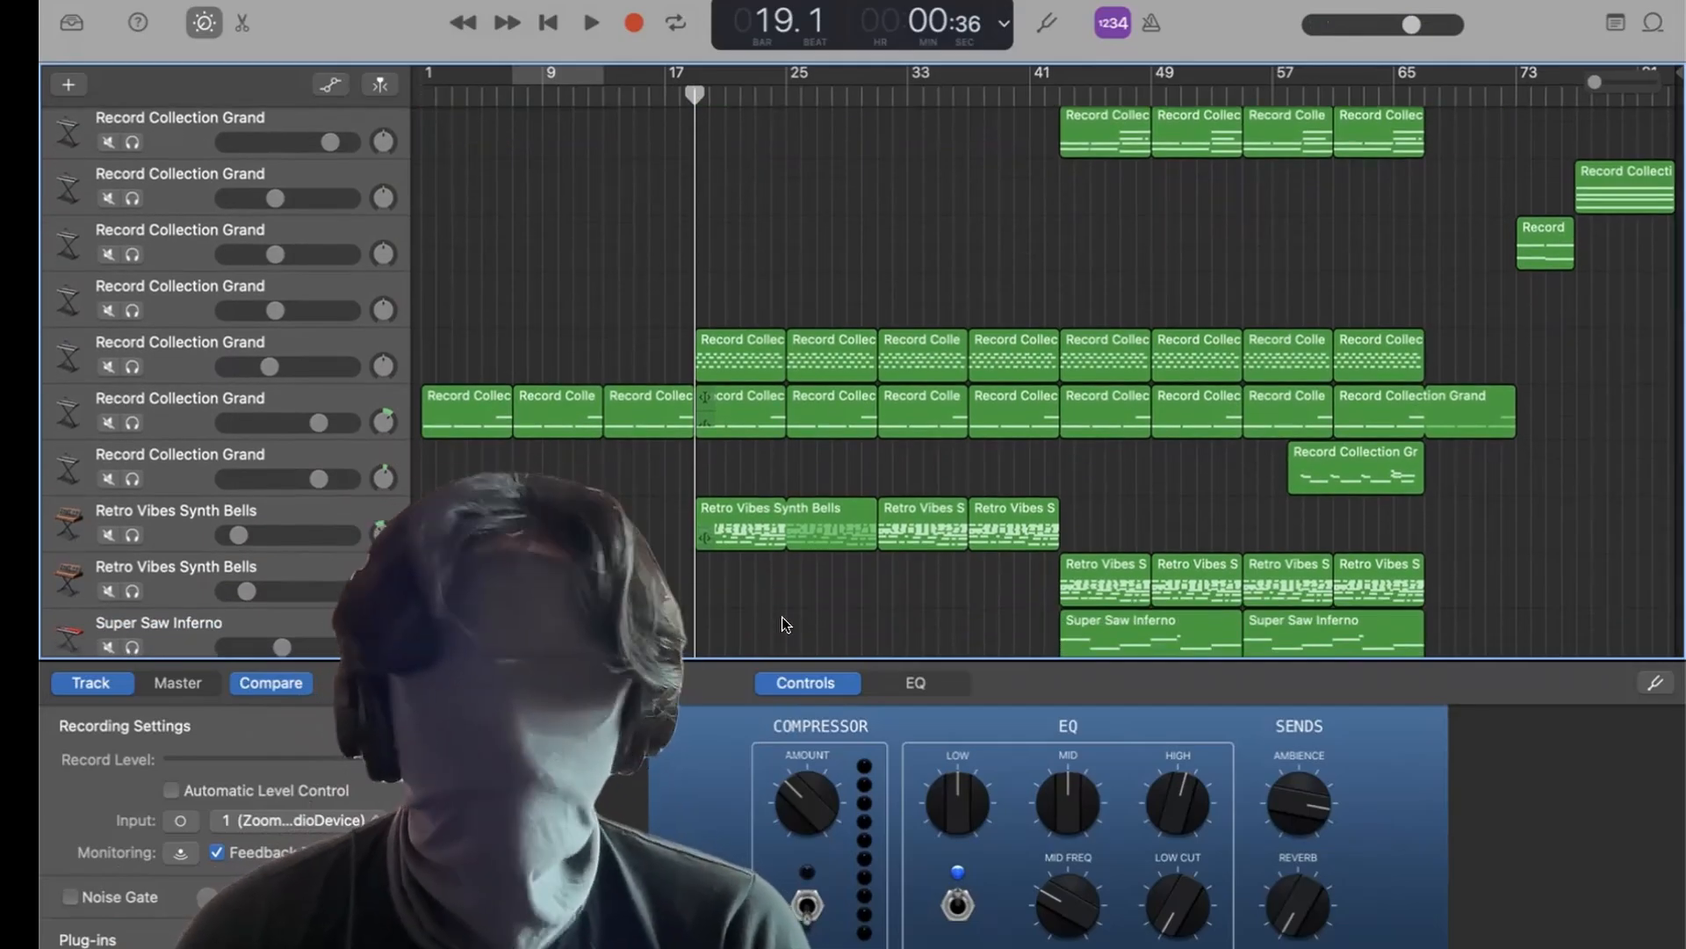
scroll(782, 616, down, 2)
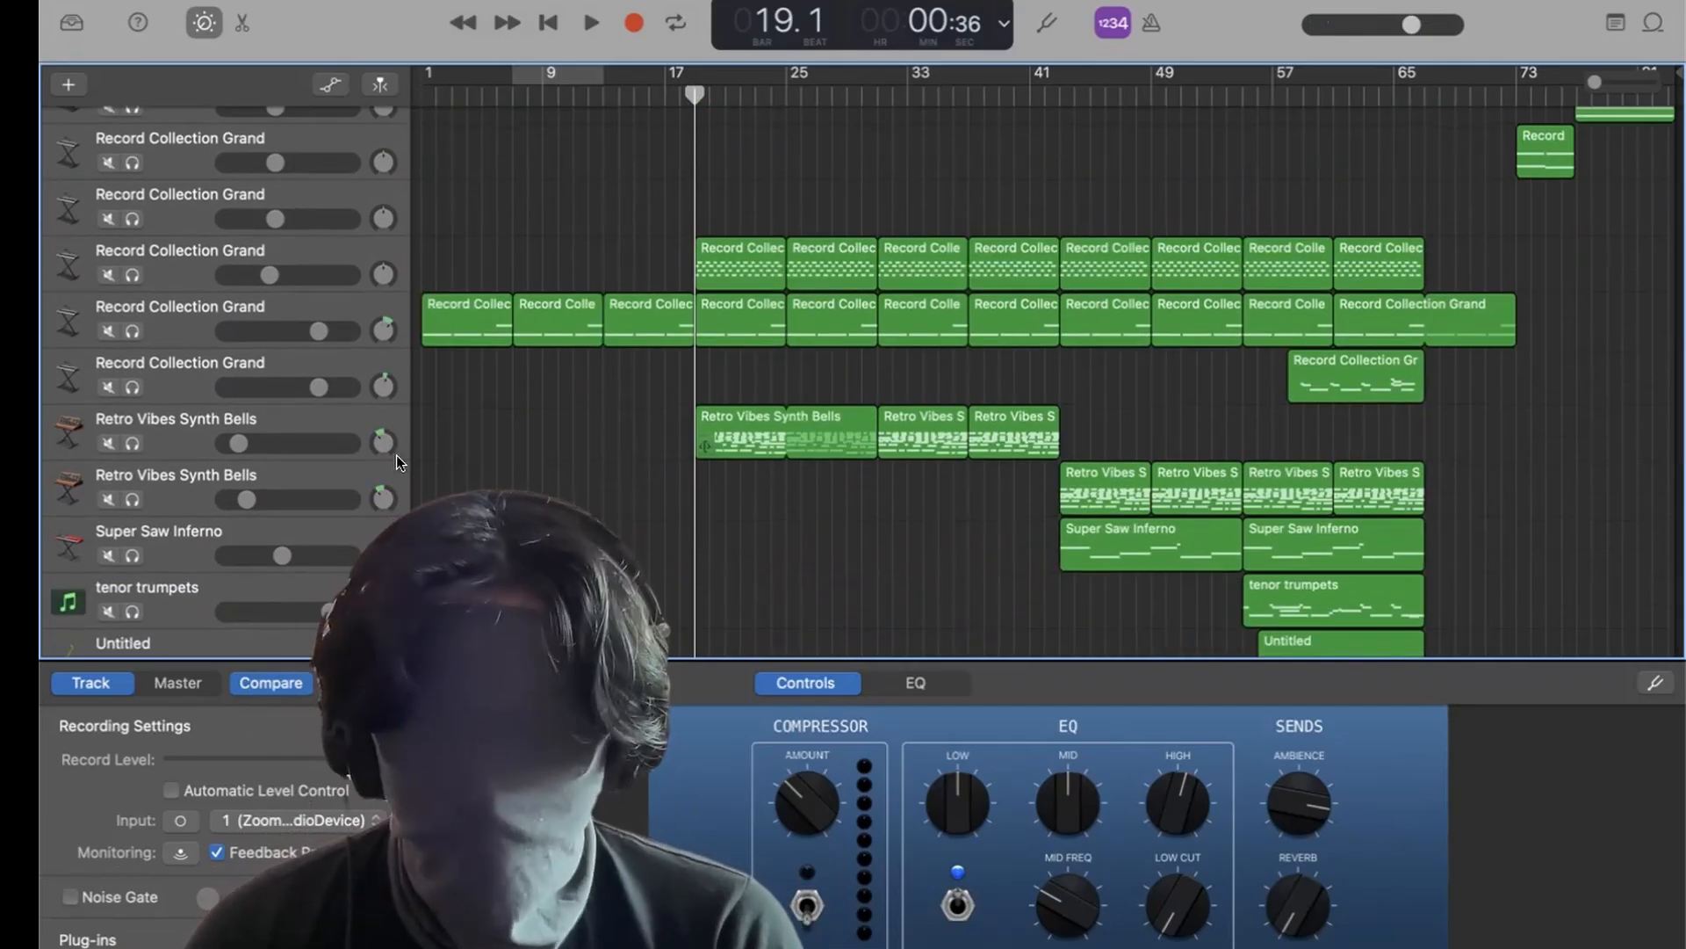
click(132, 442)
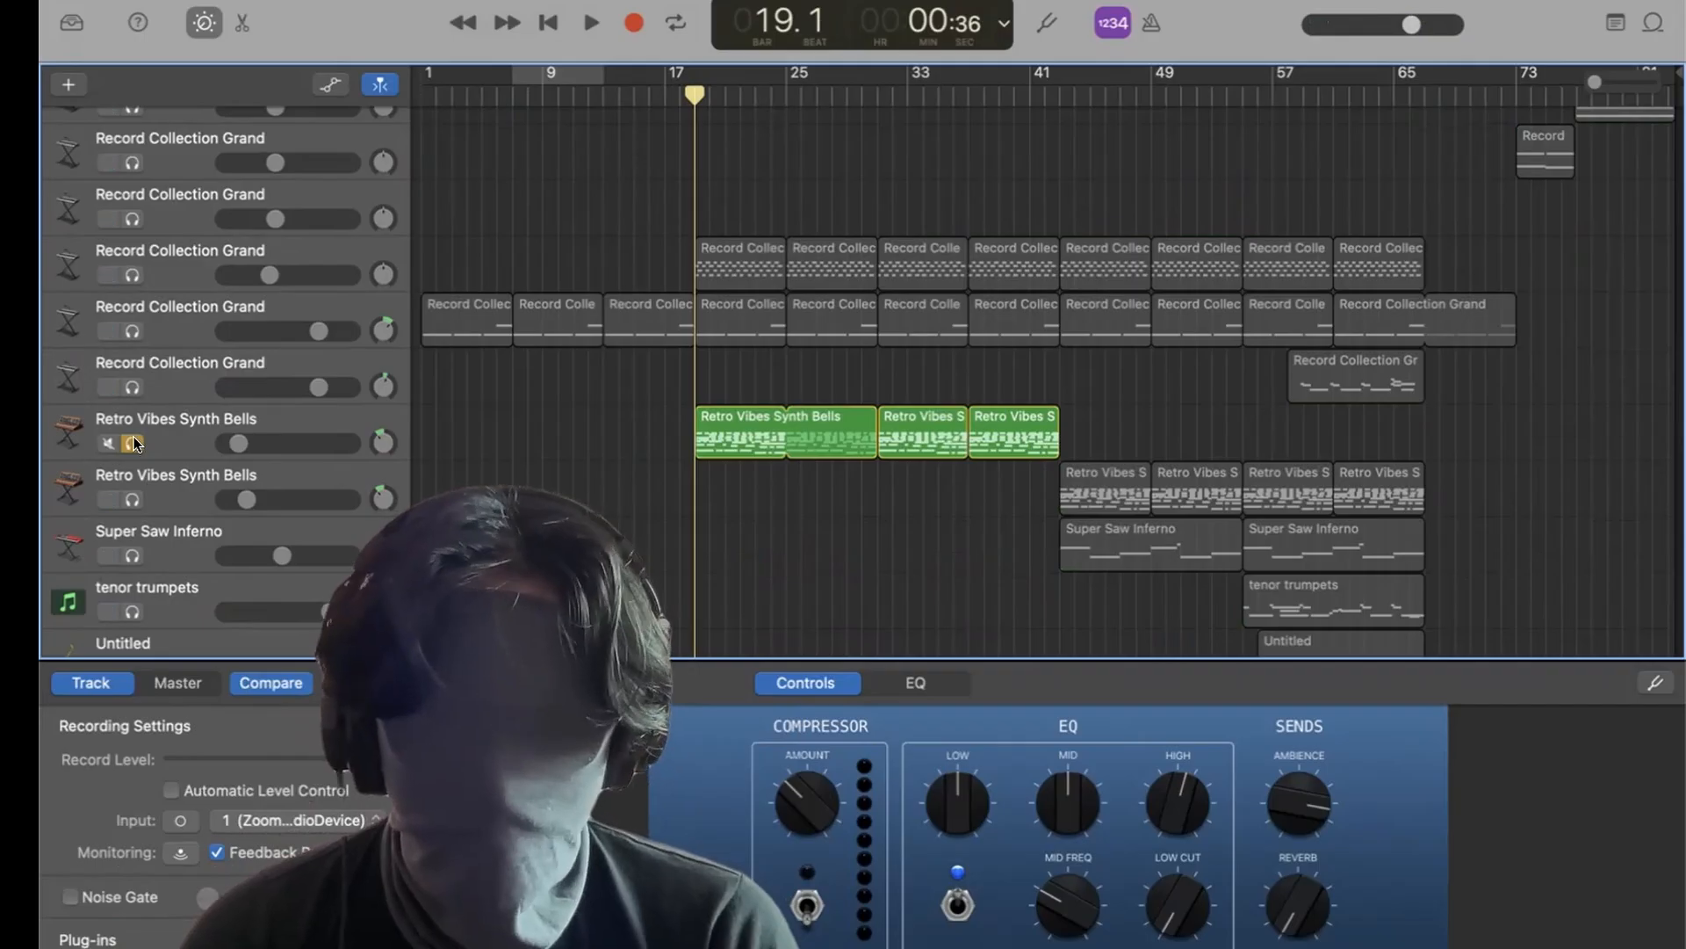
click(131, 443)
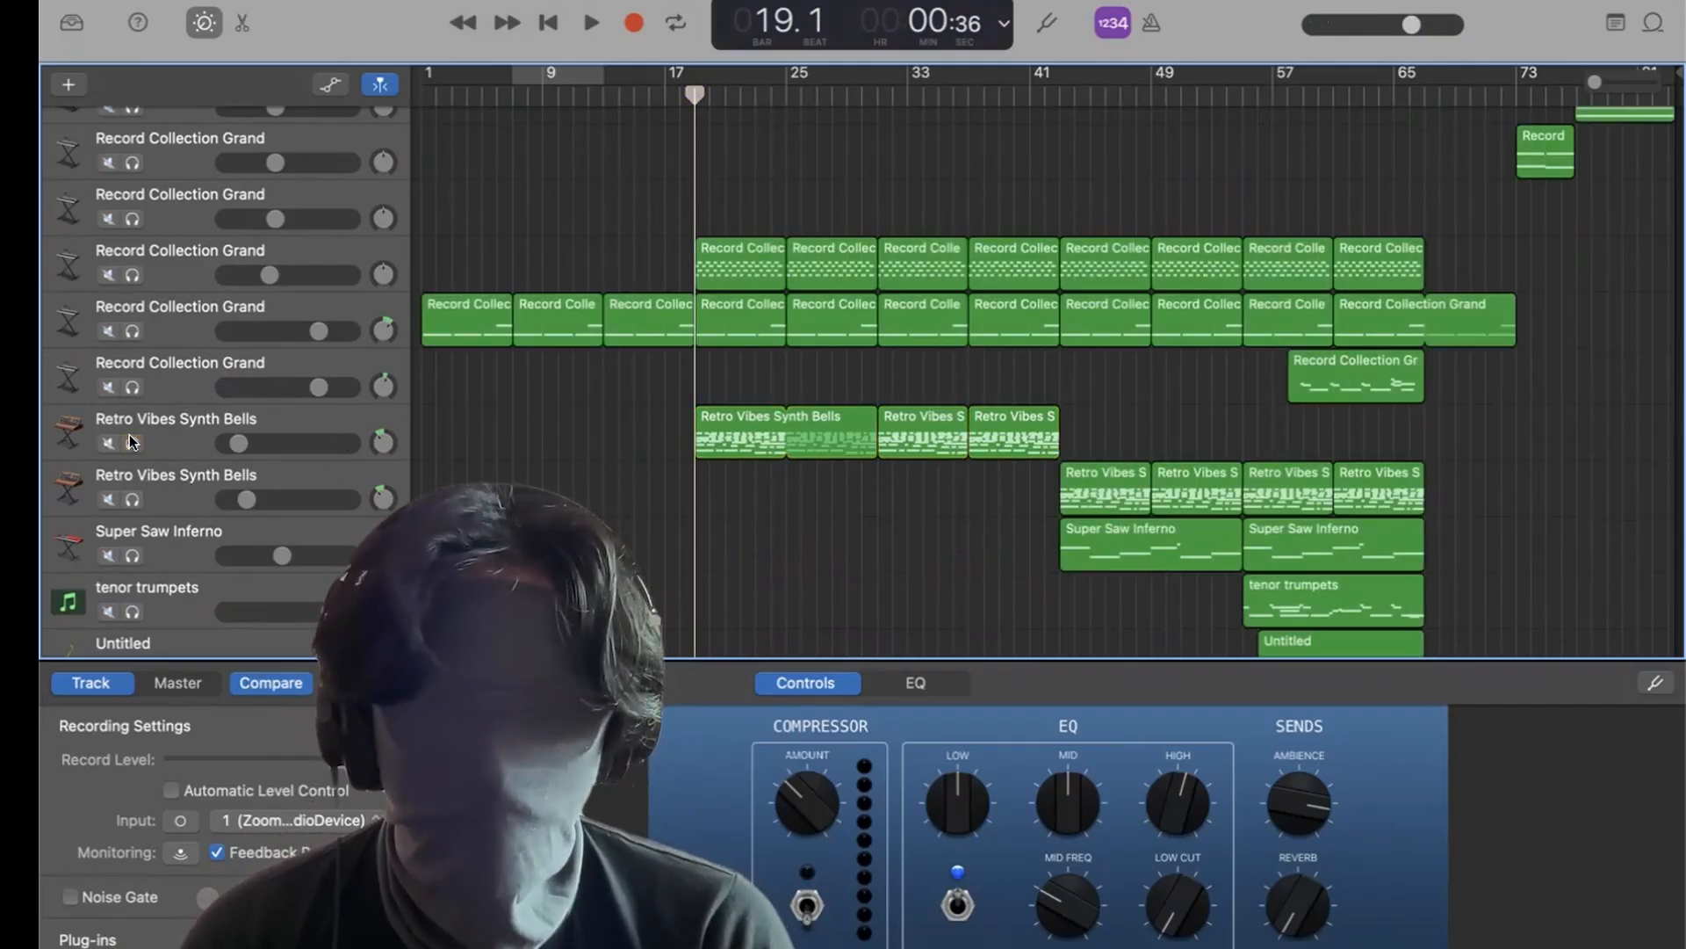
Solo the sixth and seventh Record Collection Grand tracks, play from bar 19, and add the top track to the solo.
click(131, 275)
click(131, 331)
scroll(133, 334, up, 5)
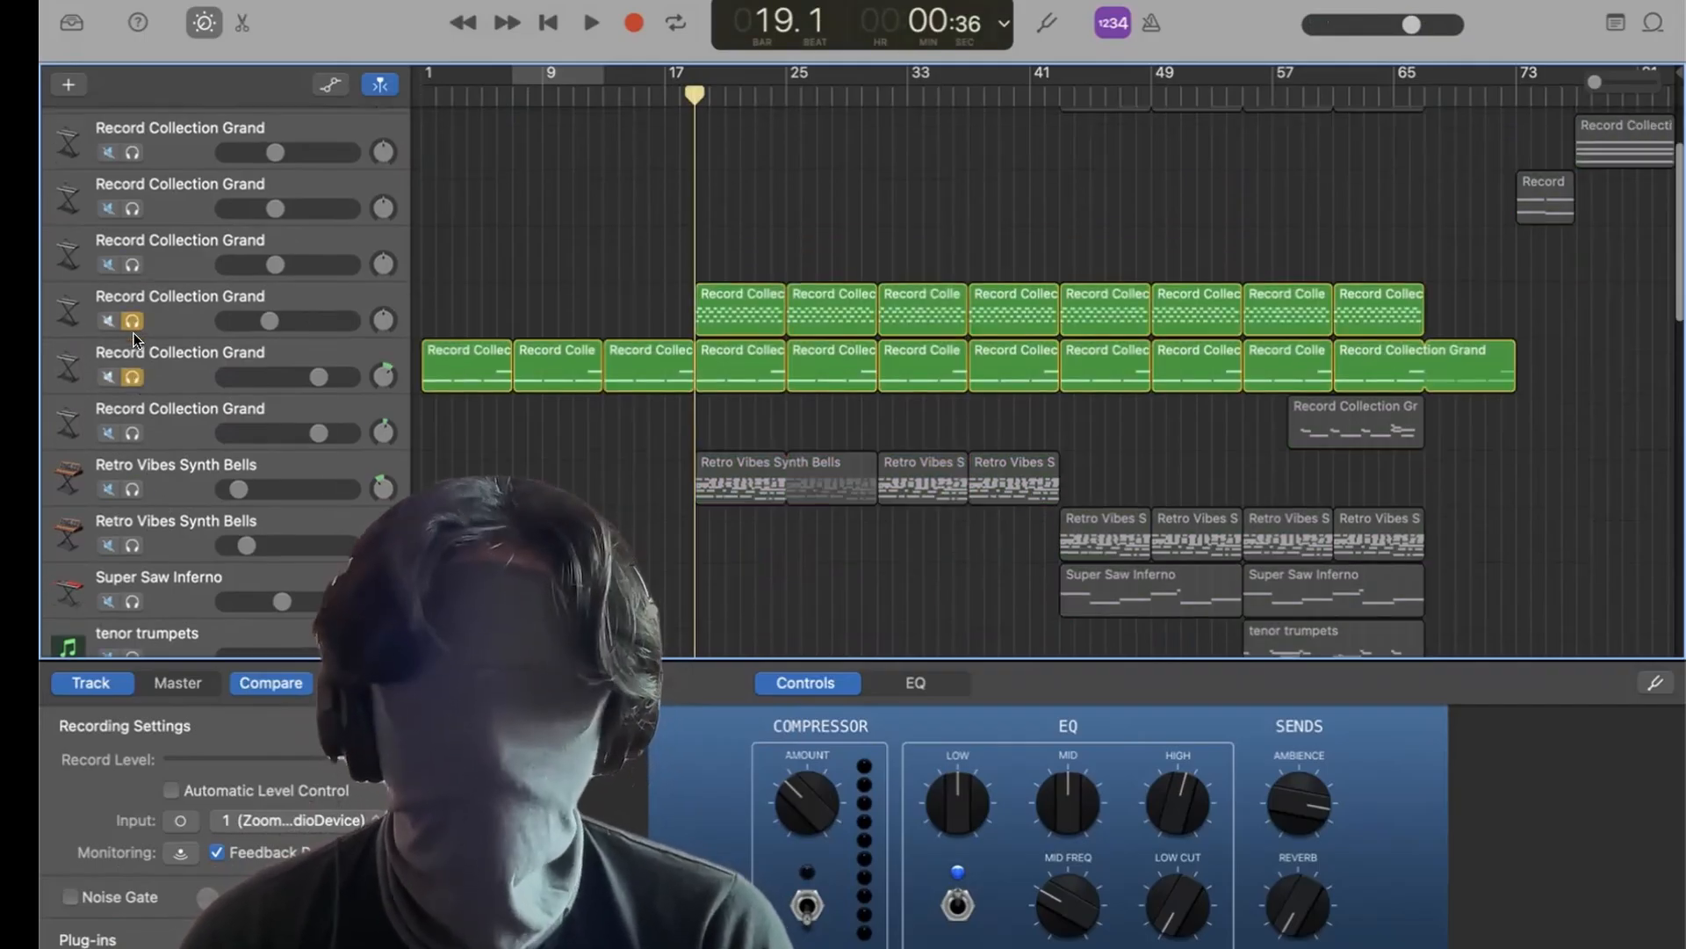
key(space)
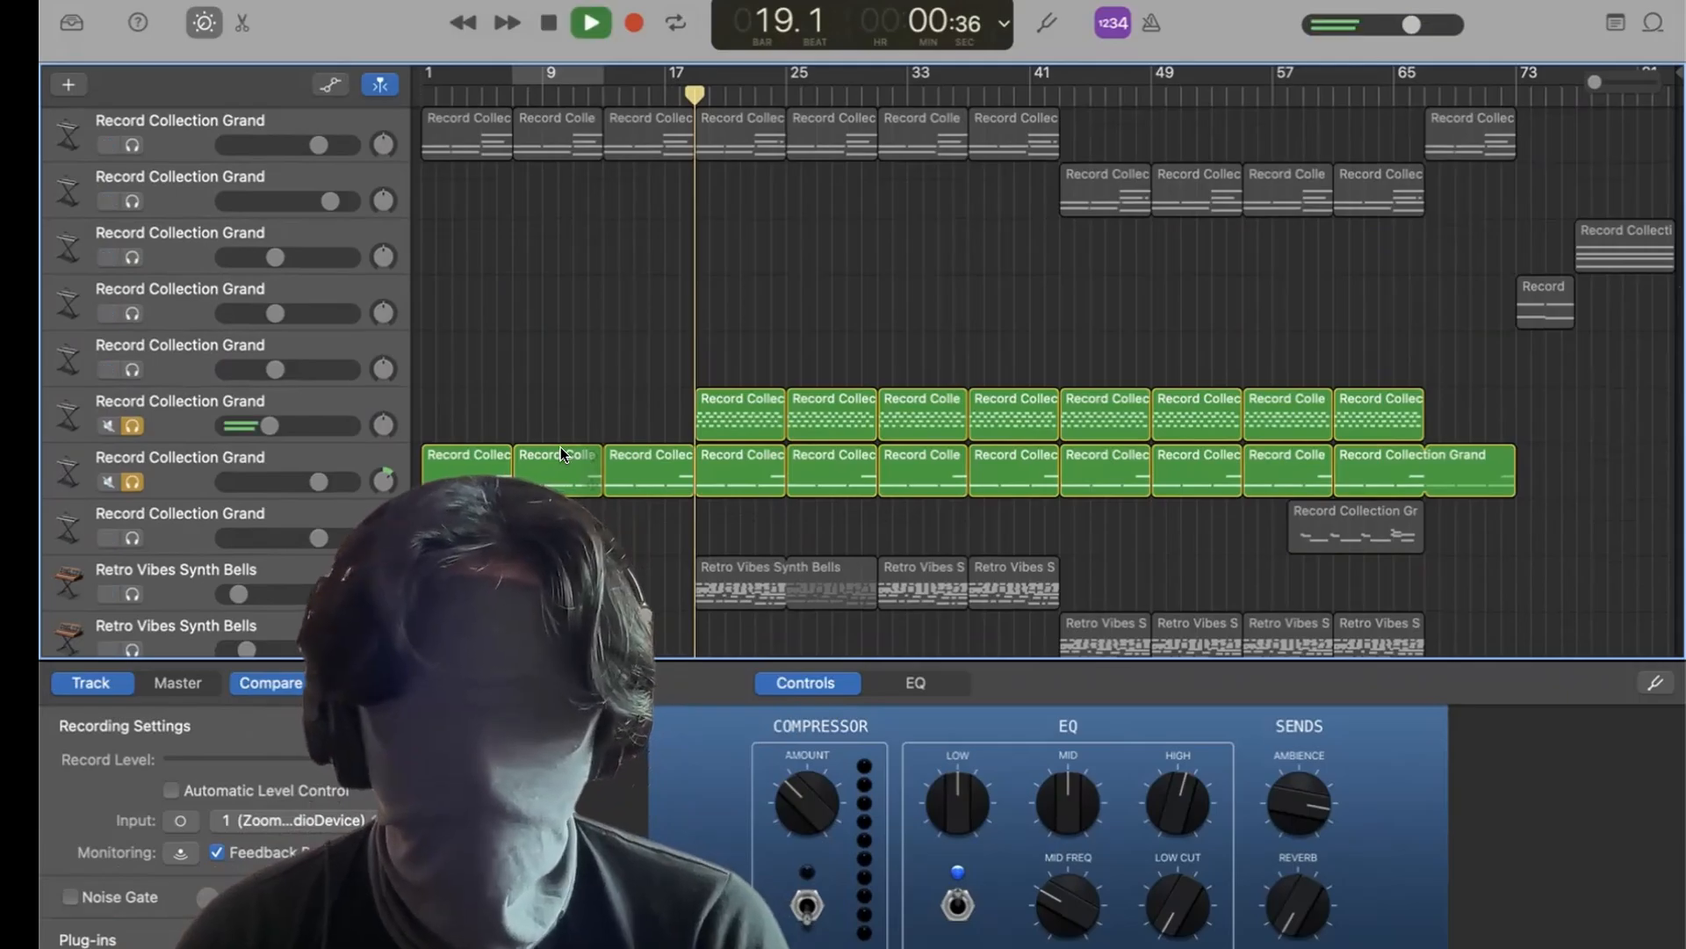
click(131, 145)
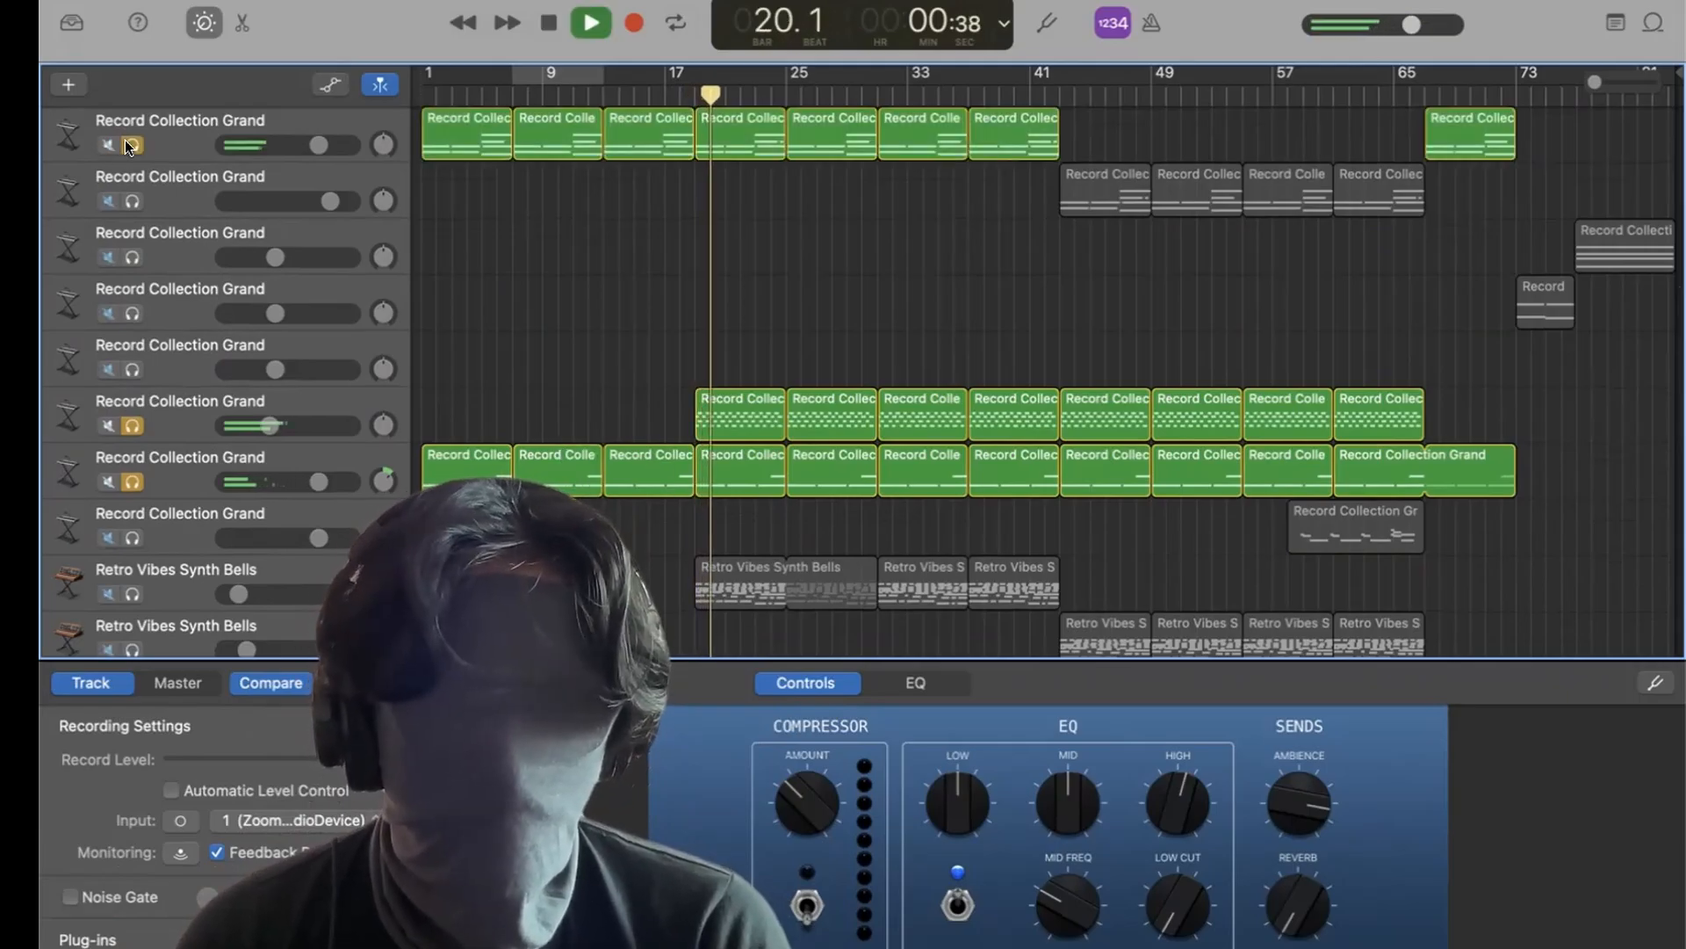
Open the sixth track's bar 19 region in the Piano Roll, follow its notes during playback and stop.
double_click(734, 411)
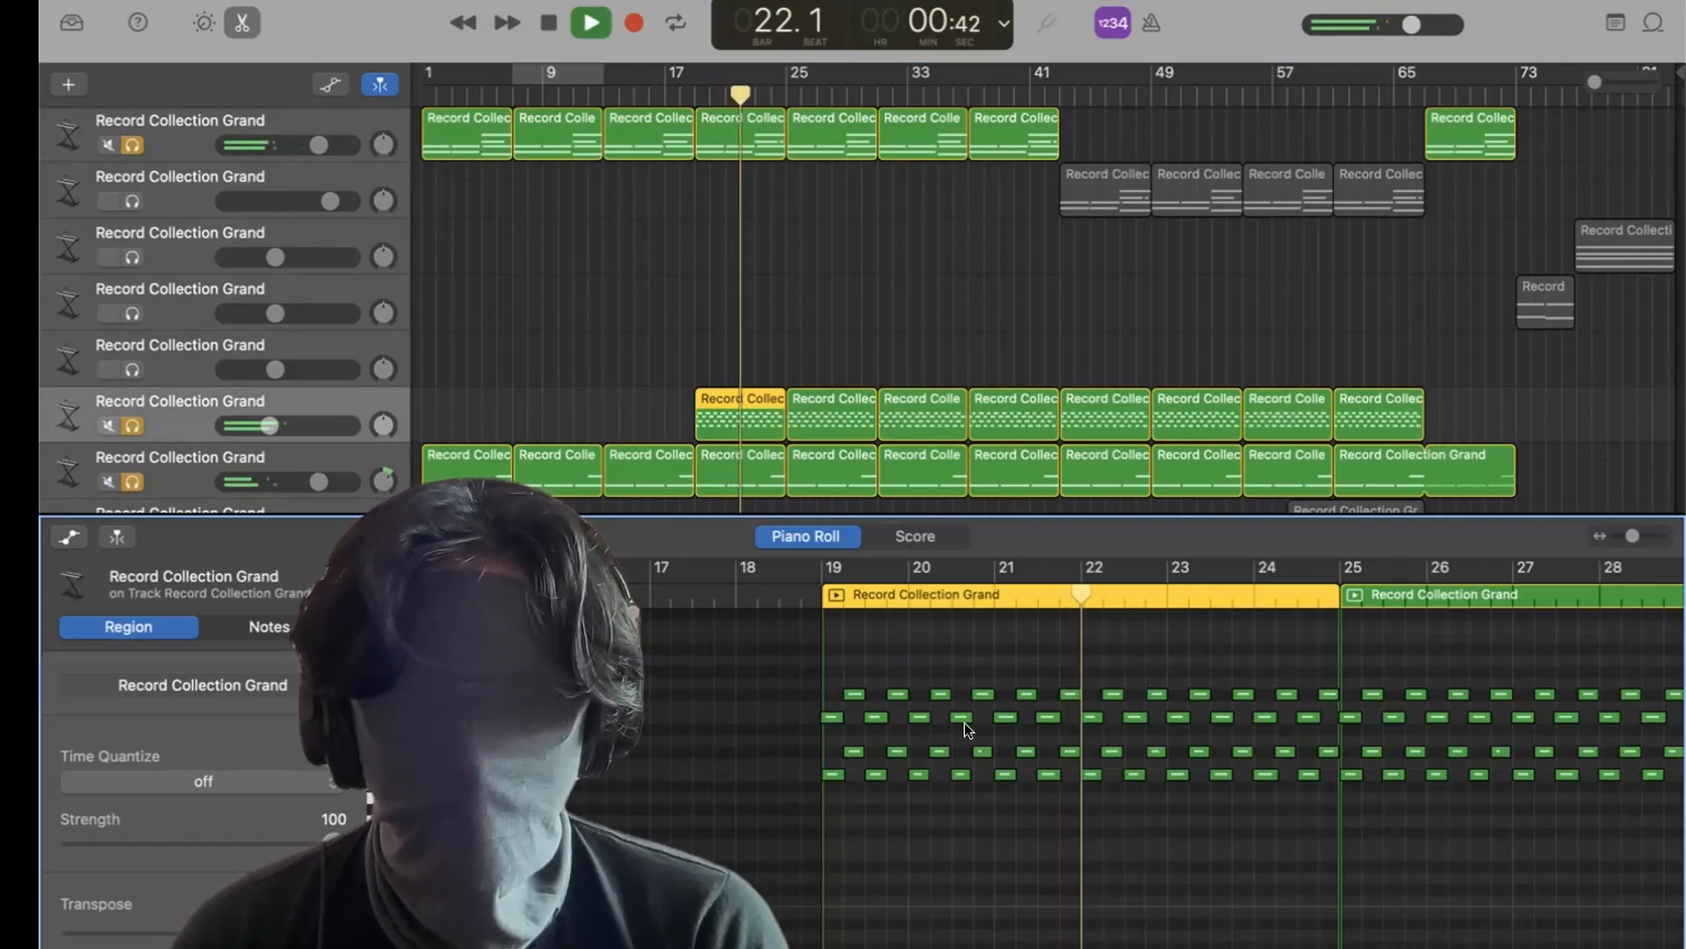
scroll(965, 722, right, 3)
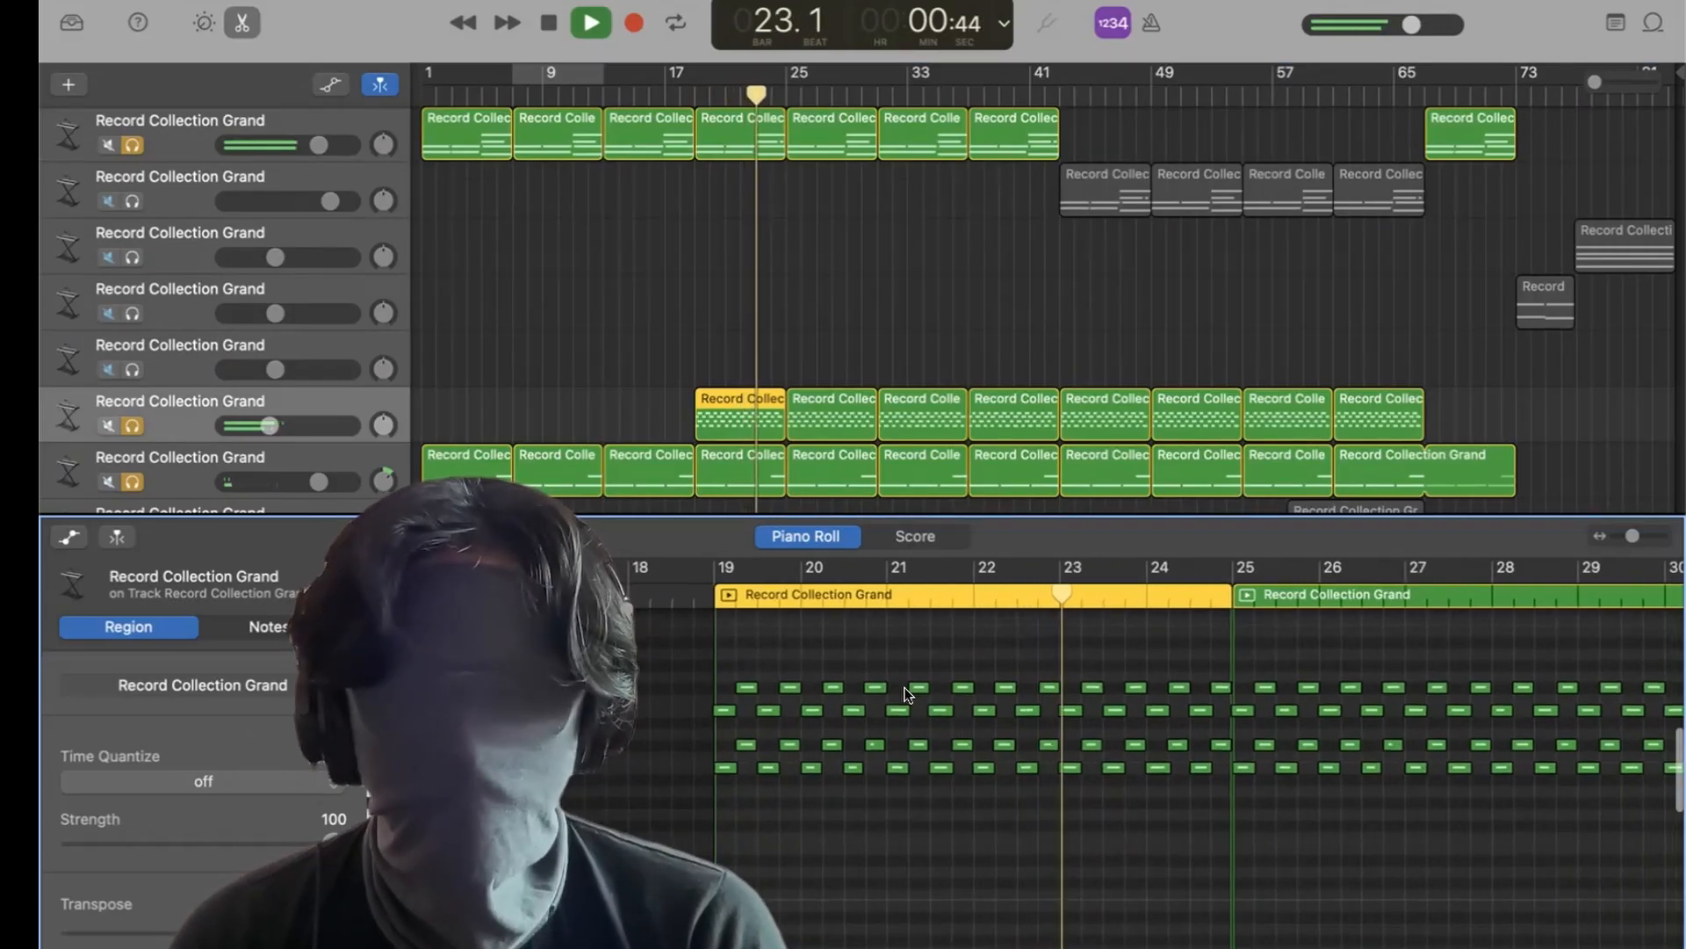
key(space)
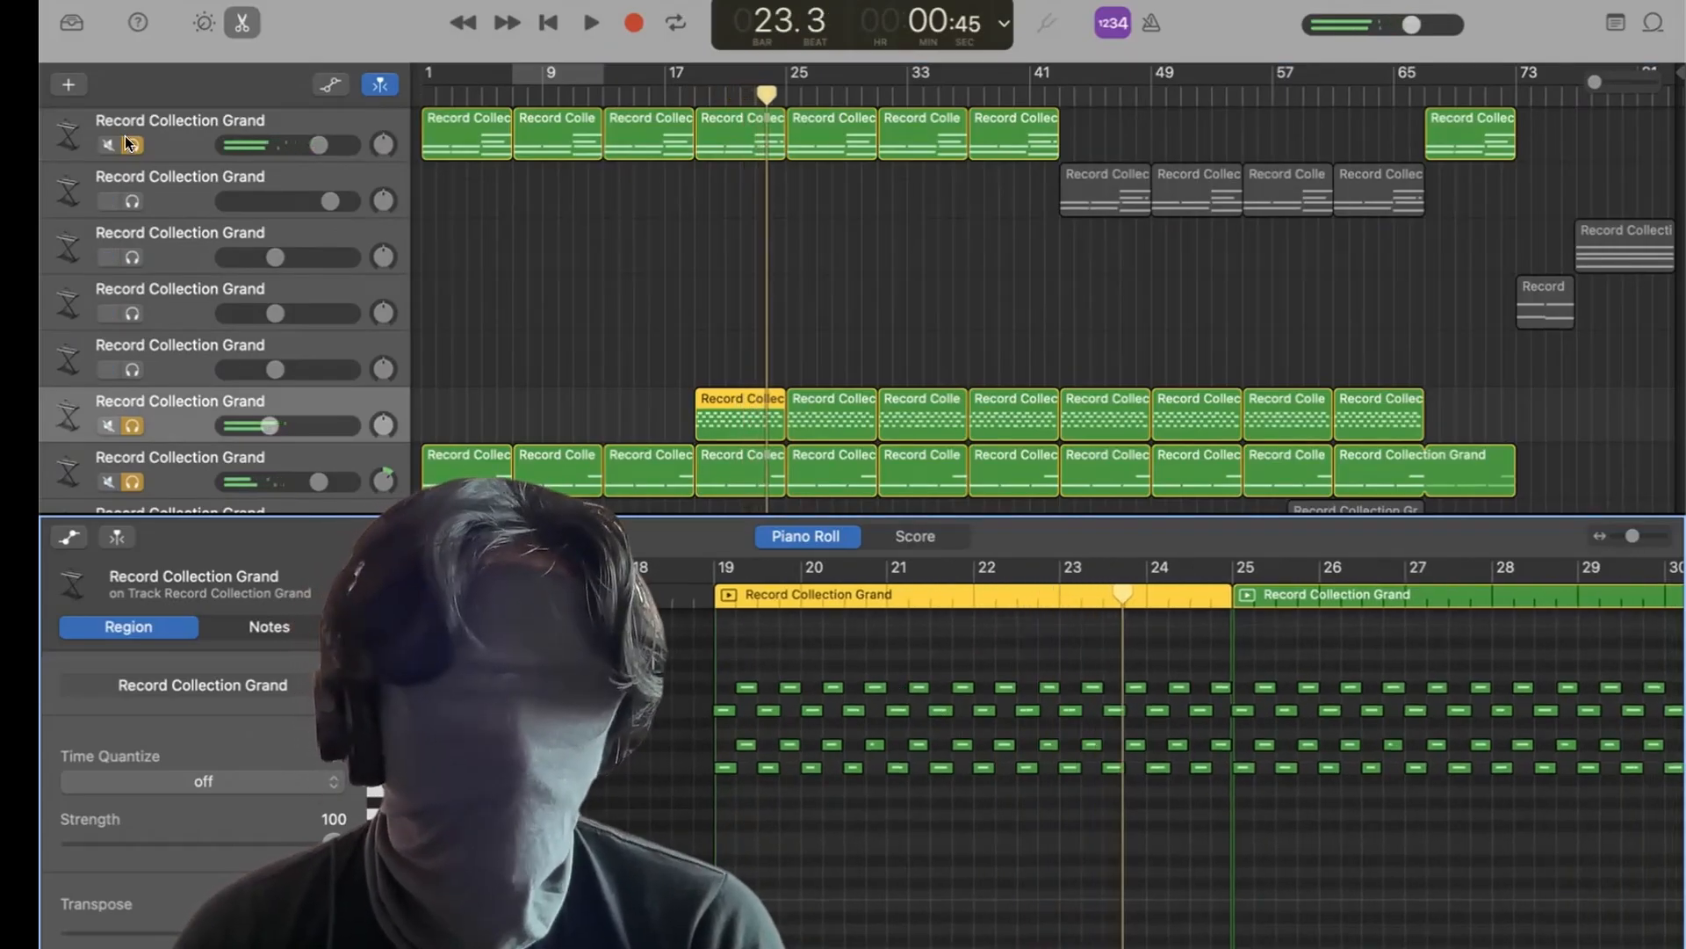
Unsolo the top and seventh Record Collection Grand tracks and play the sixth track alone from bar 19.
click(132, 144)
click(131, 481)
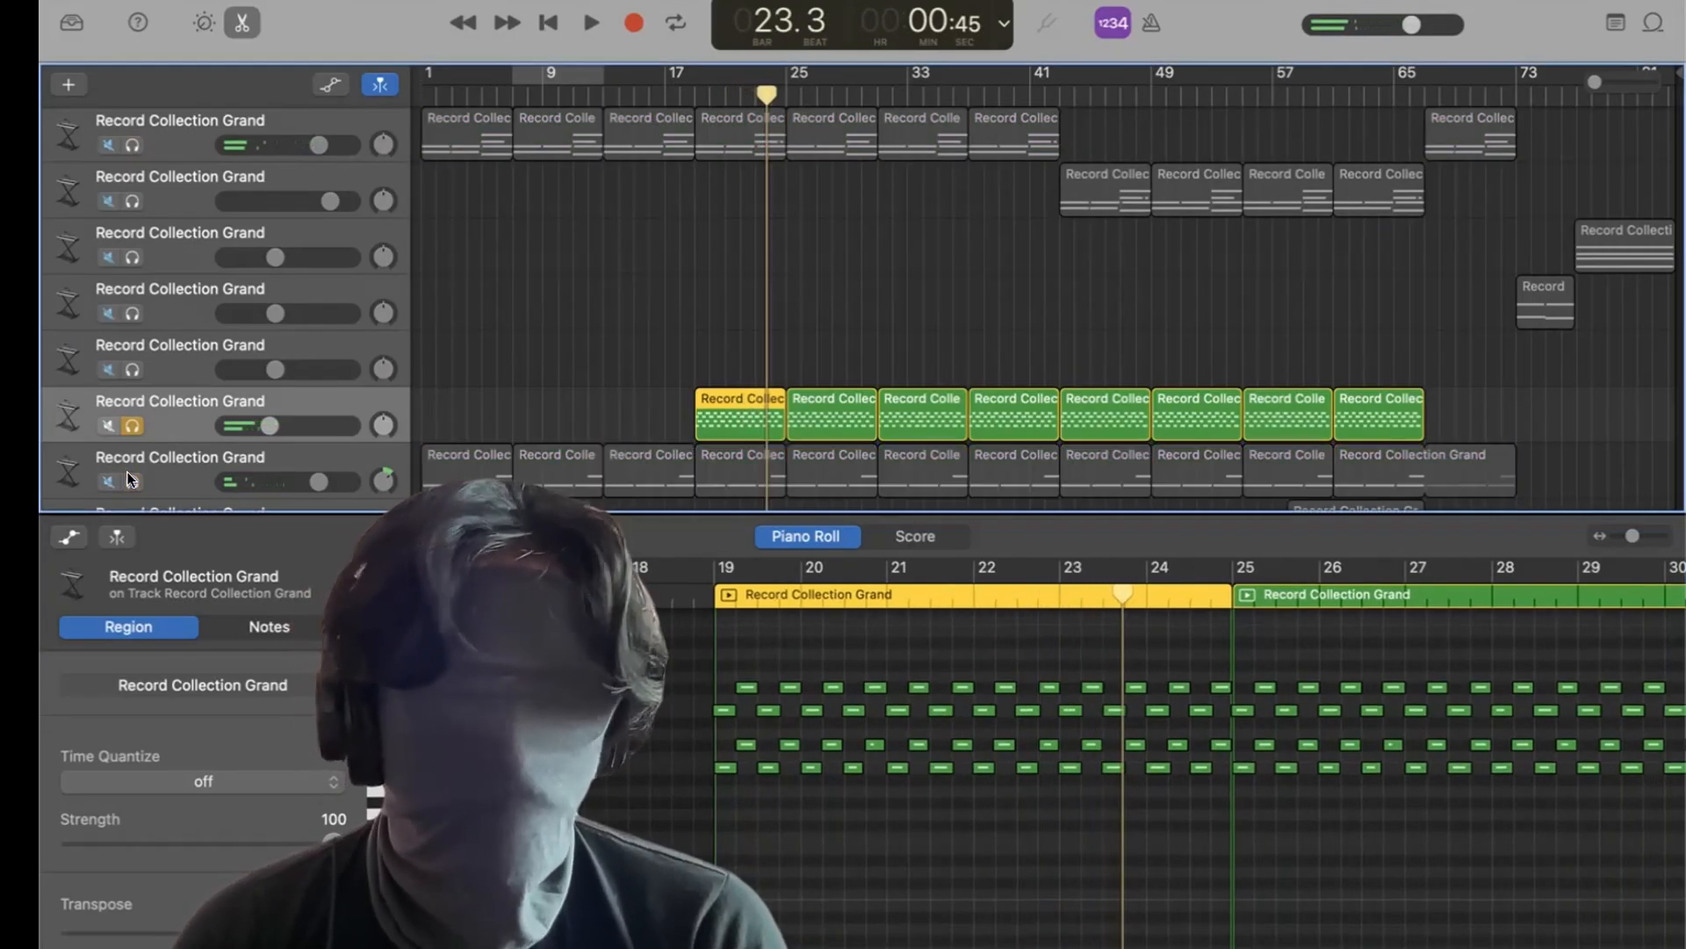
click(693, 96)
key(space)
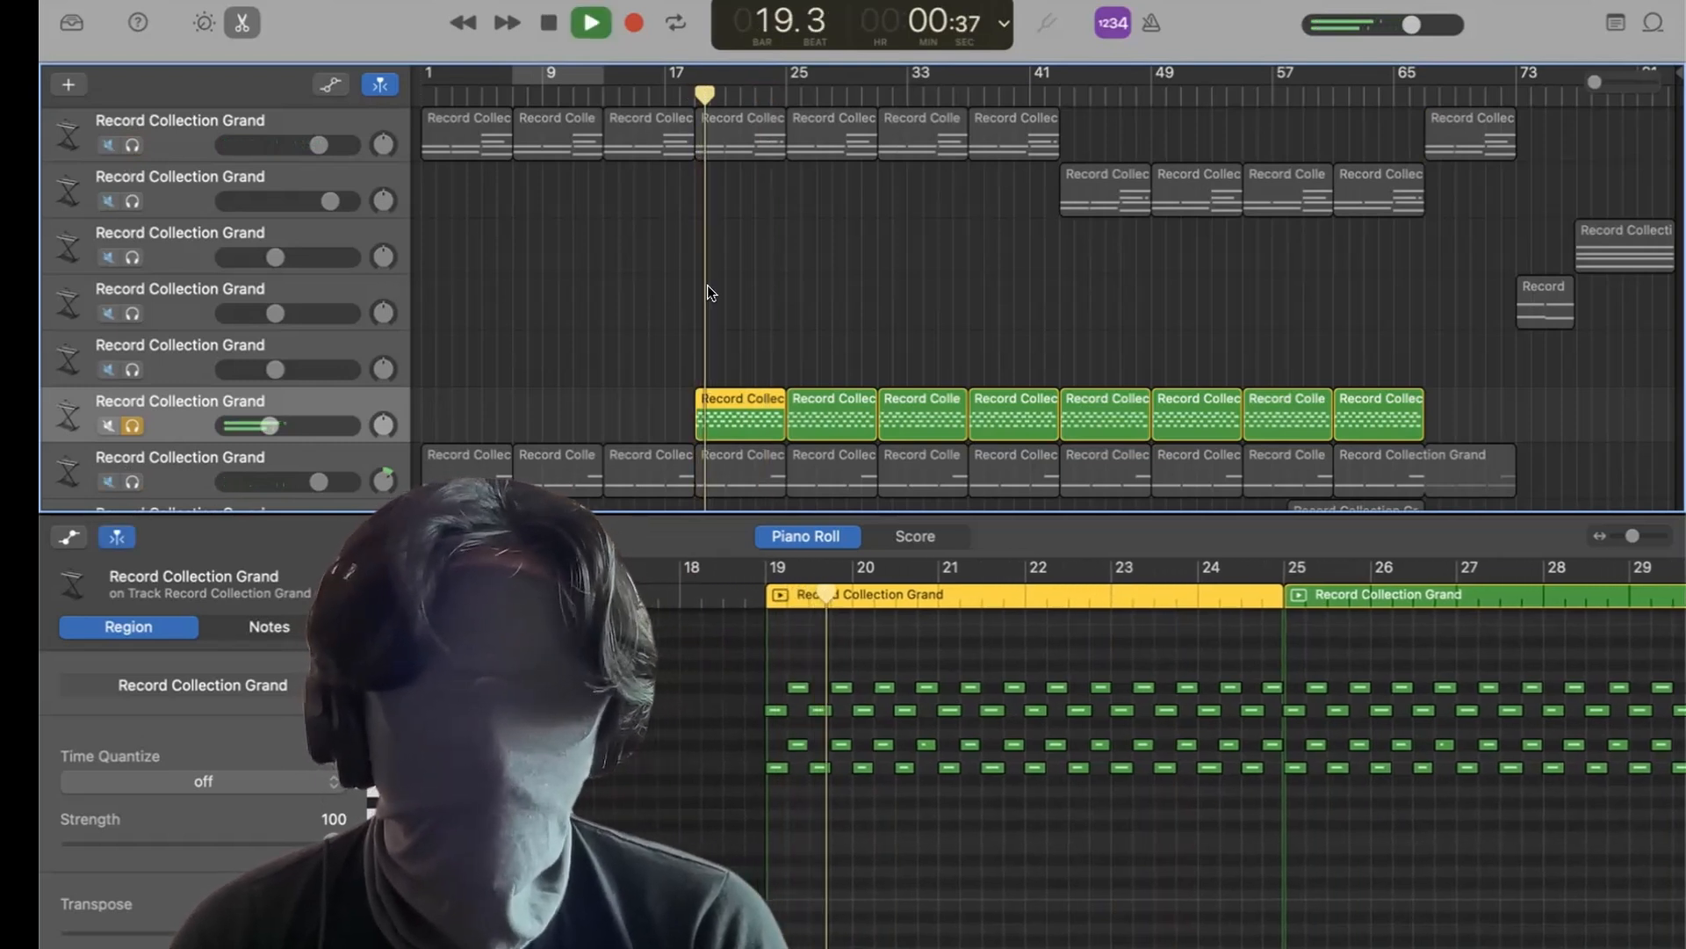
key(space)
click(694, 96)
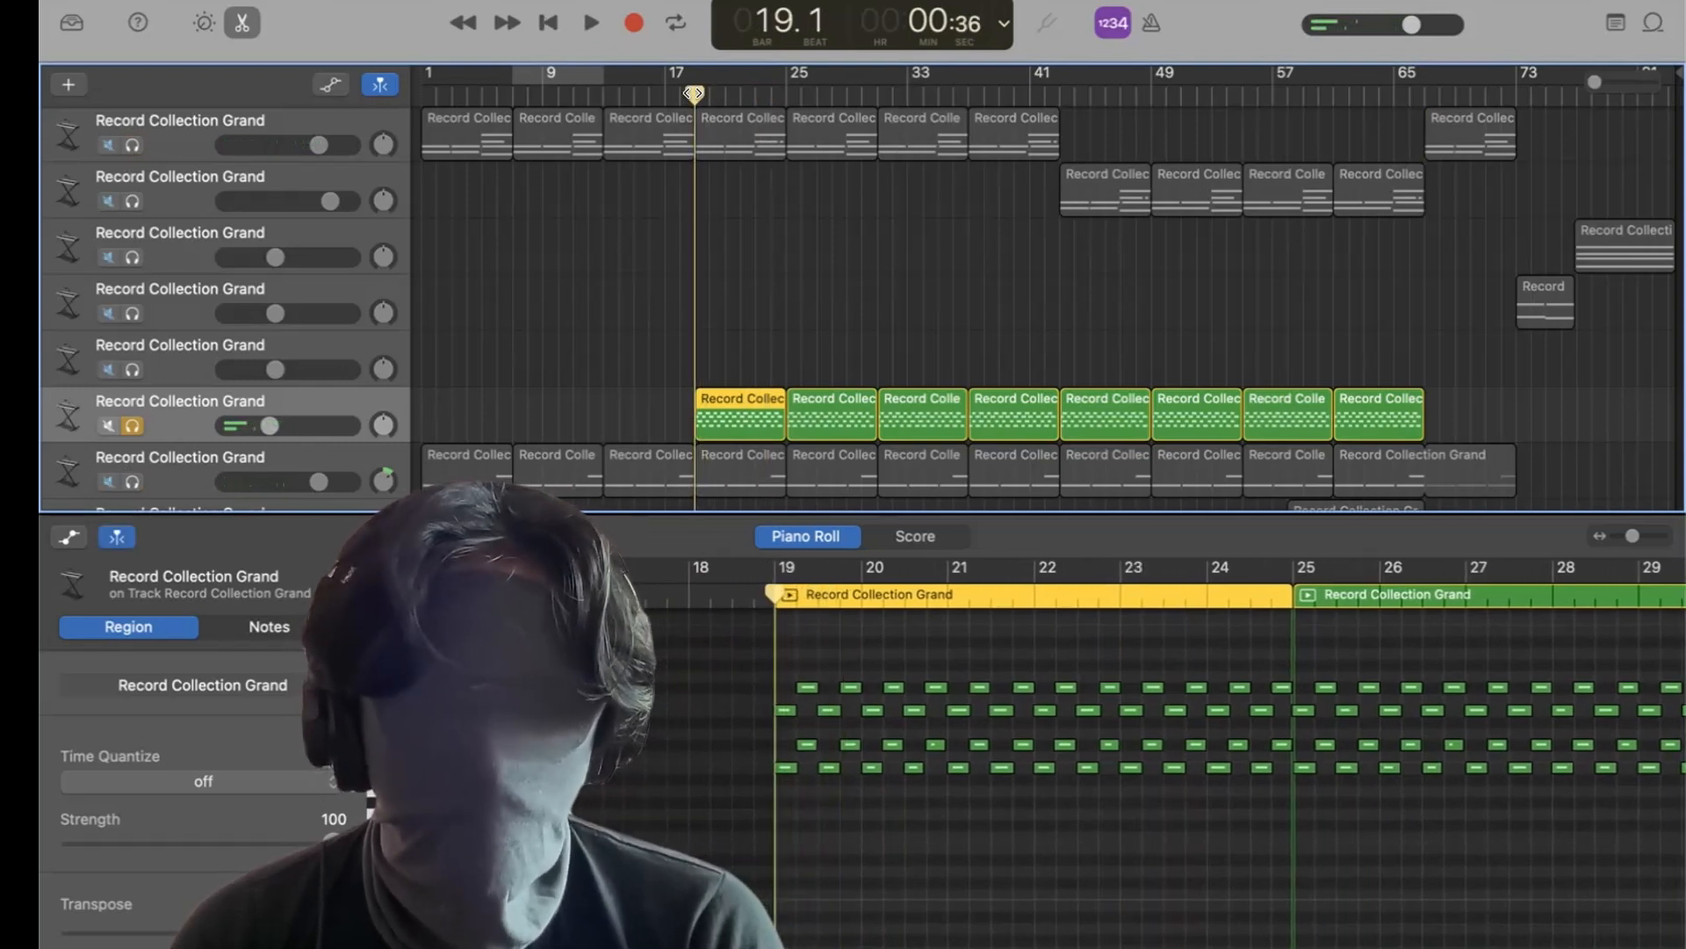
Add the top and seventh Record Collection Grand tracks back to the solo, play from bar 19, and clear all solos.
click(133, 146)
click(131, 481)
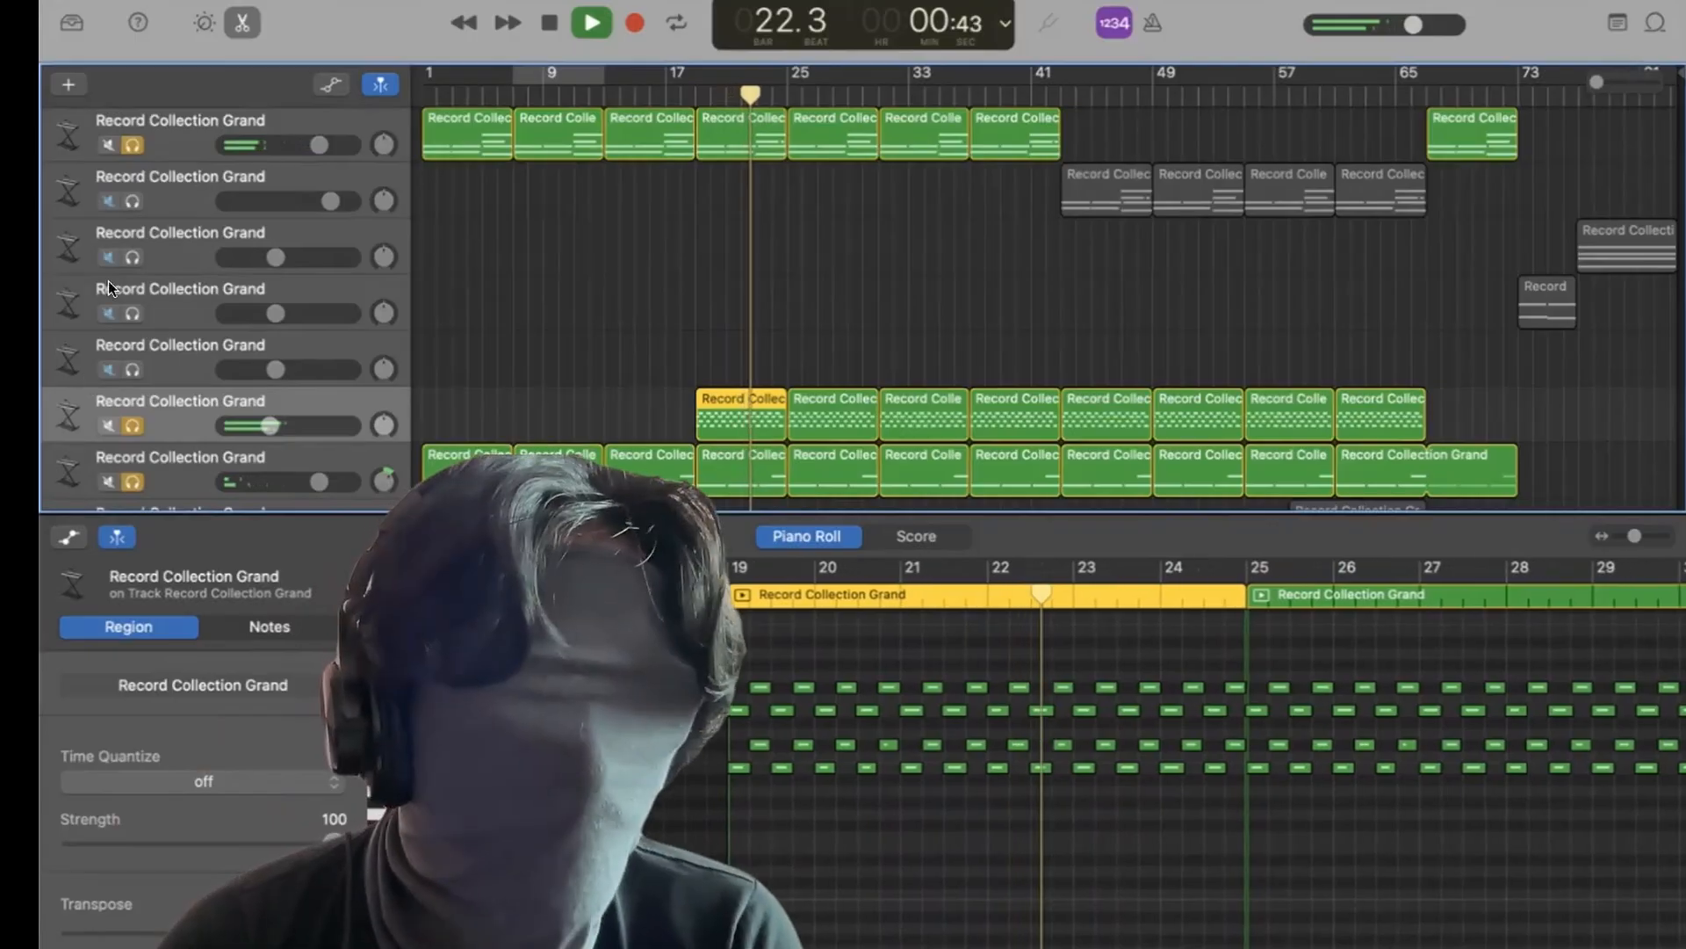
key(space)
drag(132, 145, 132, 482)
Solo the first Retro Vibes Synth Bells track and listen to it from bar 19.
scroll(206, 424, down, 5)
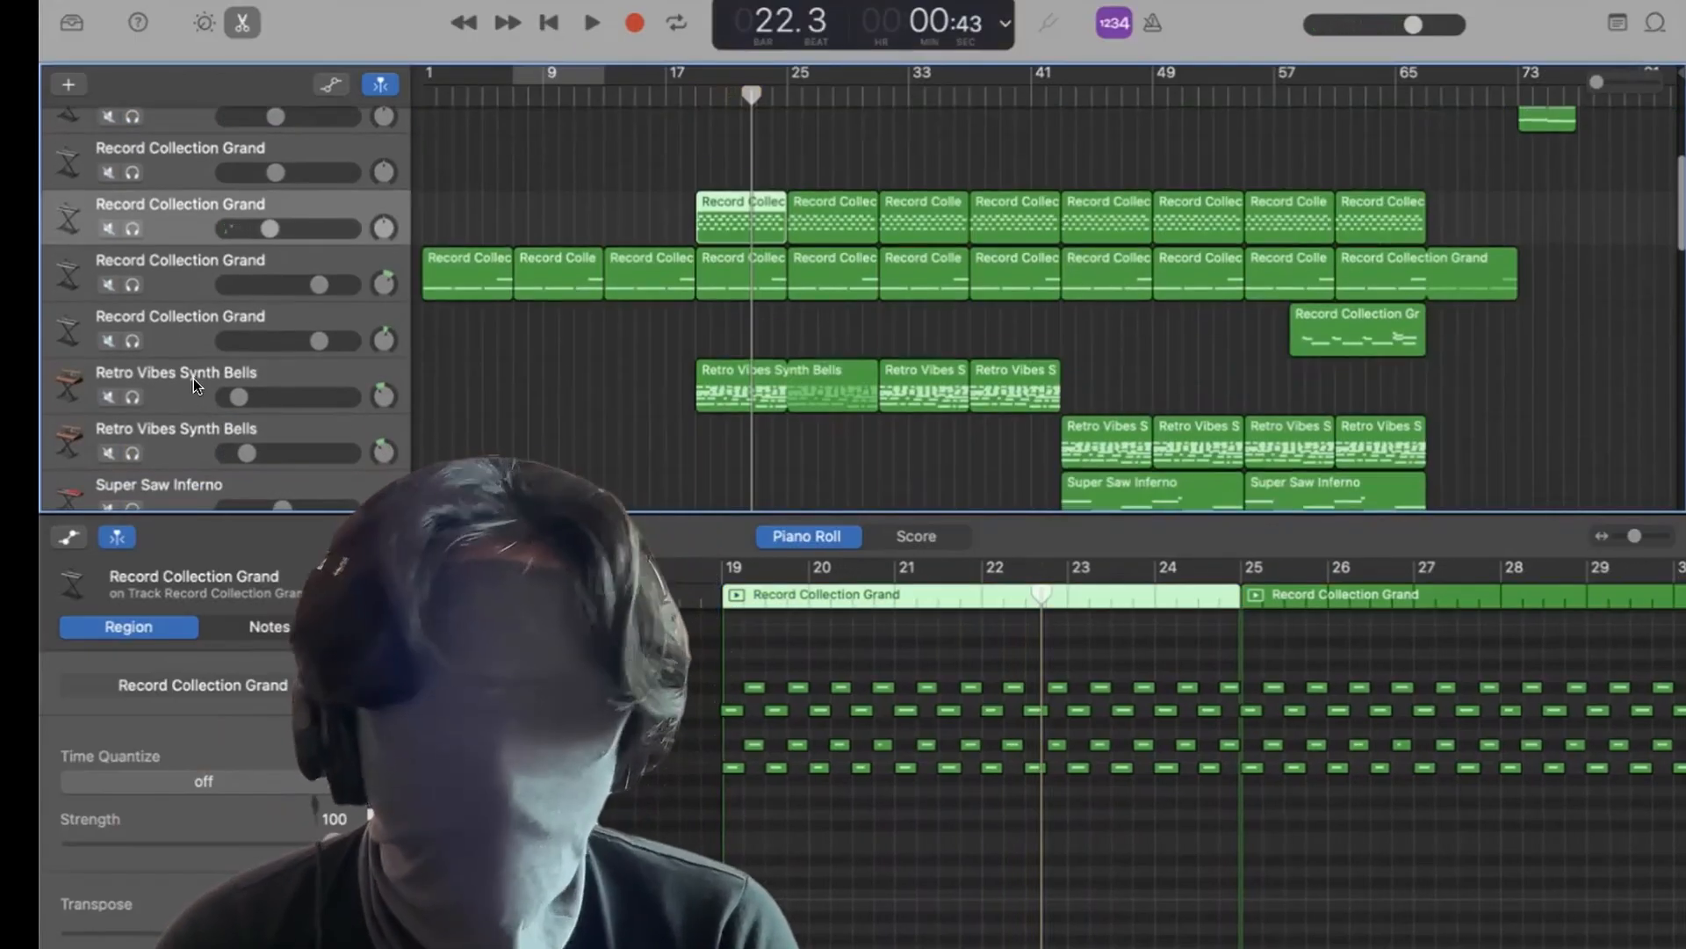
click(133, 374)
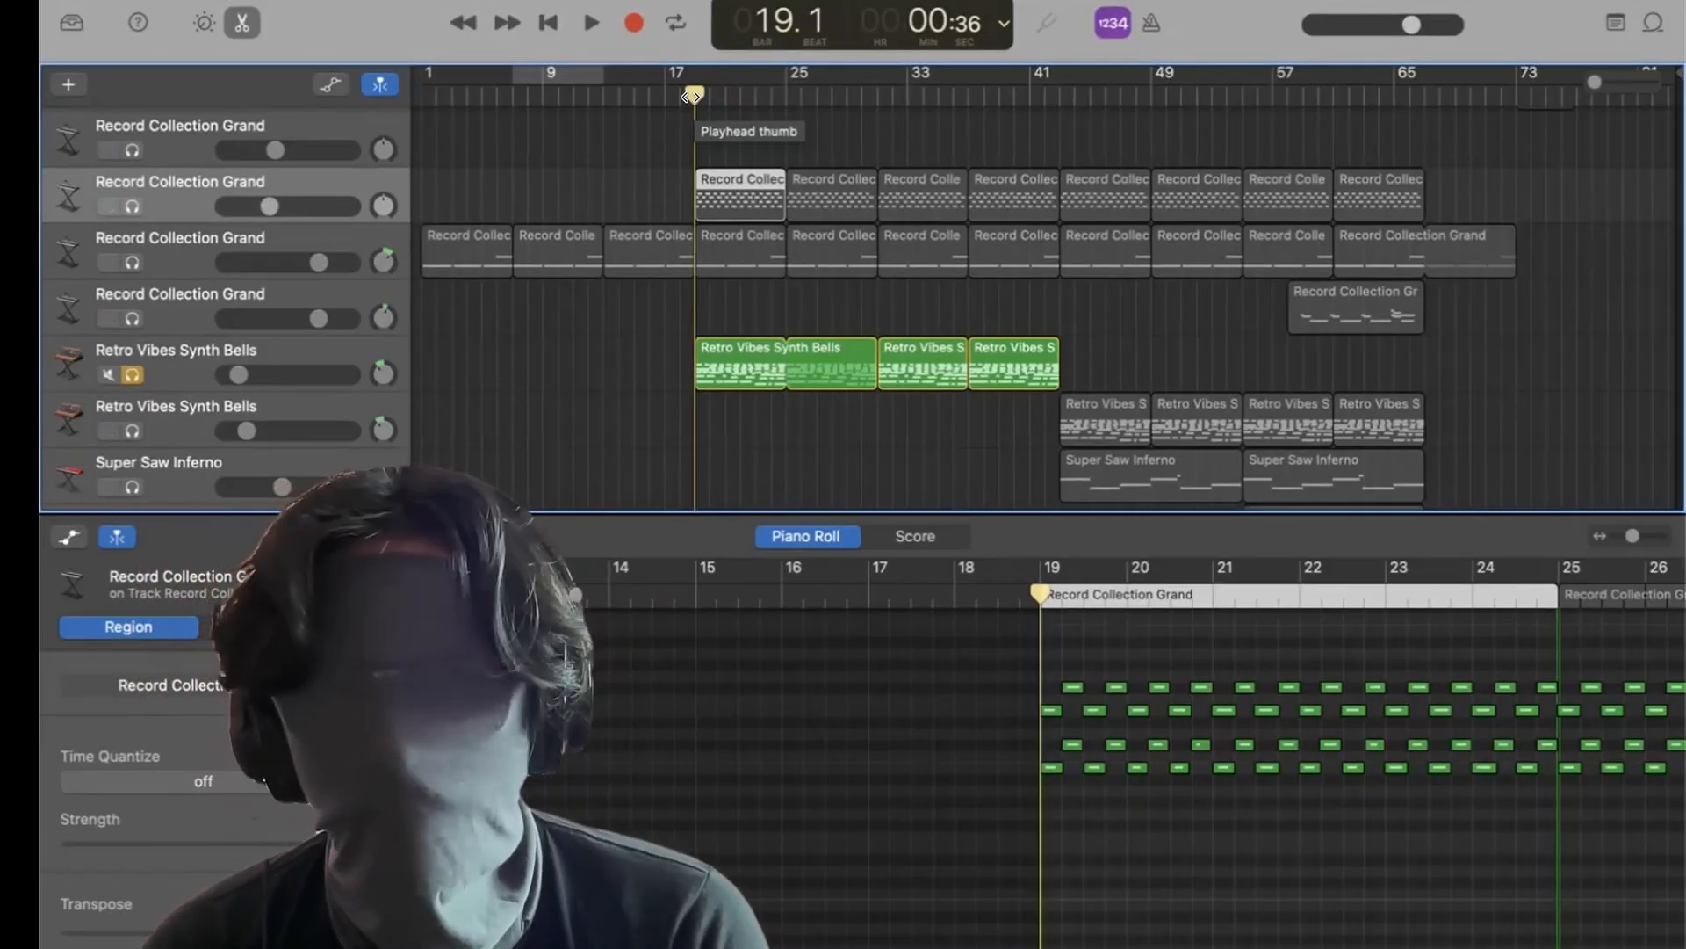
drag(692, 95, 771, 95)
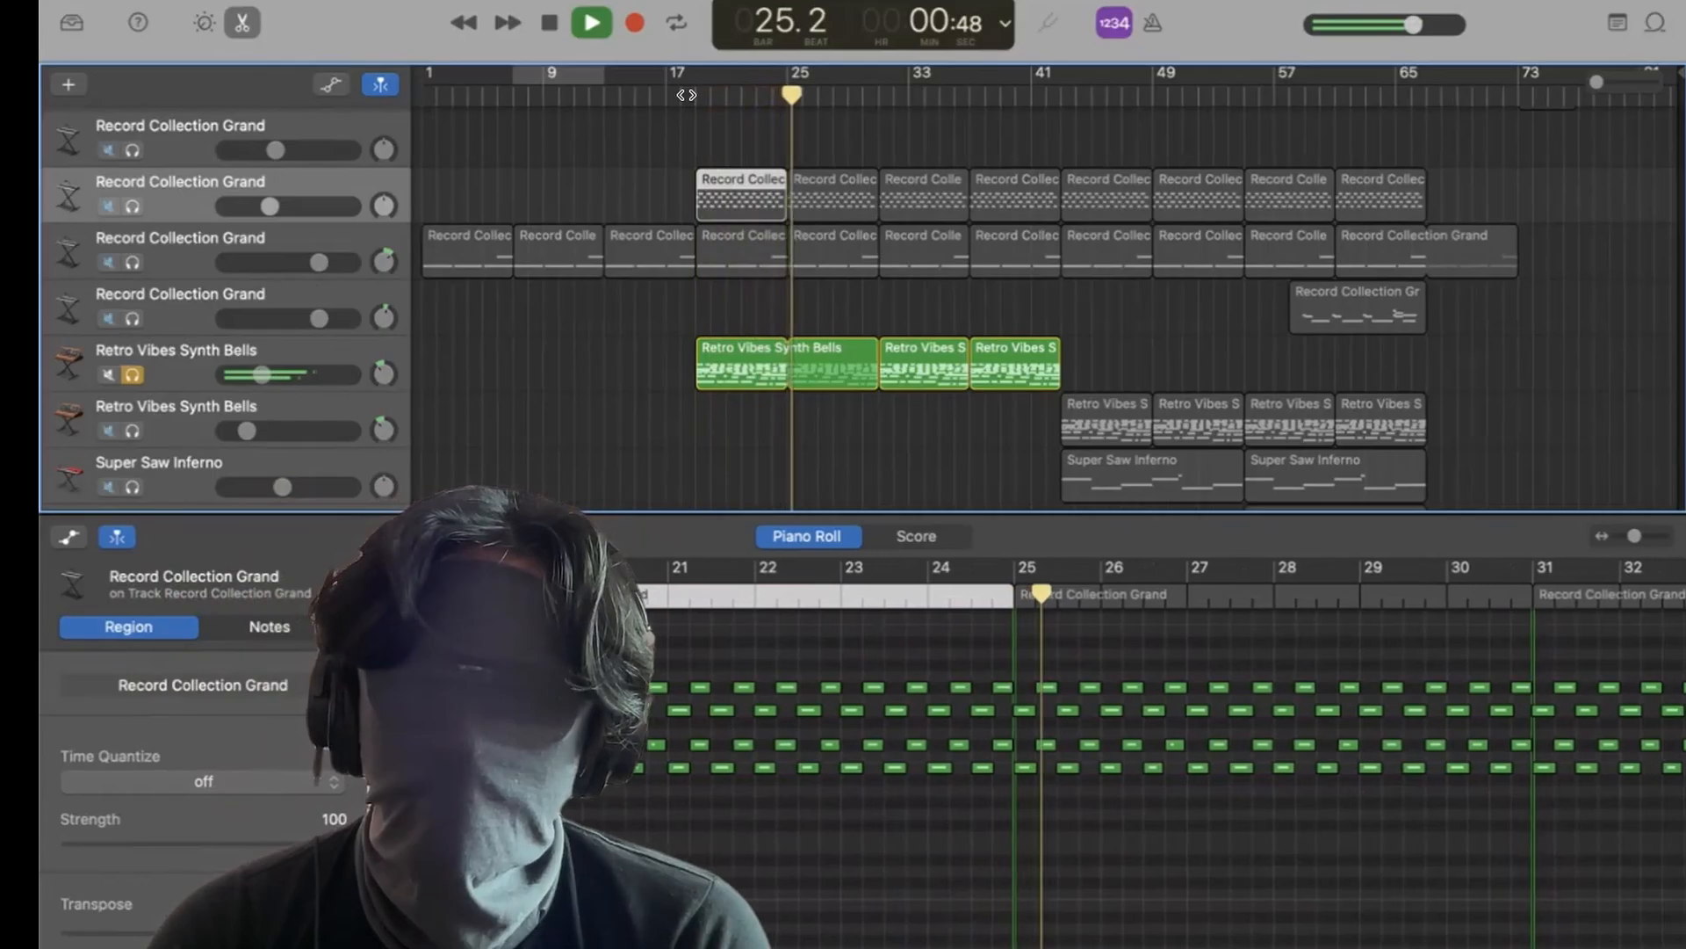
Stop playback, set the first Retro Vibes Synth Bells track's volume to -35.0 dB, and turn off its solo.
key(space)
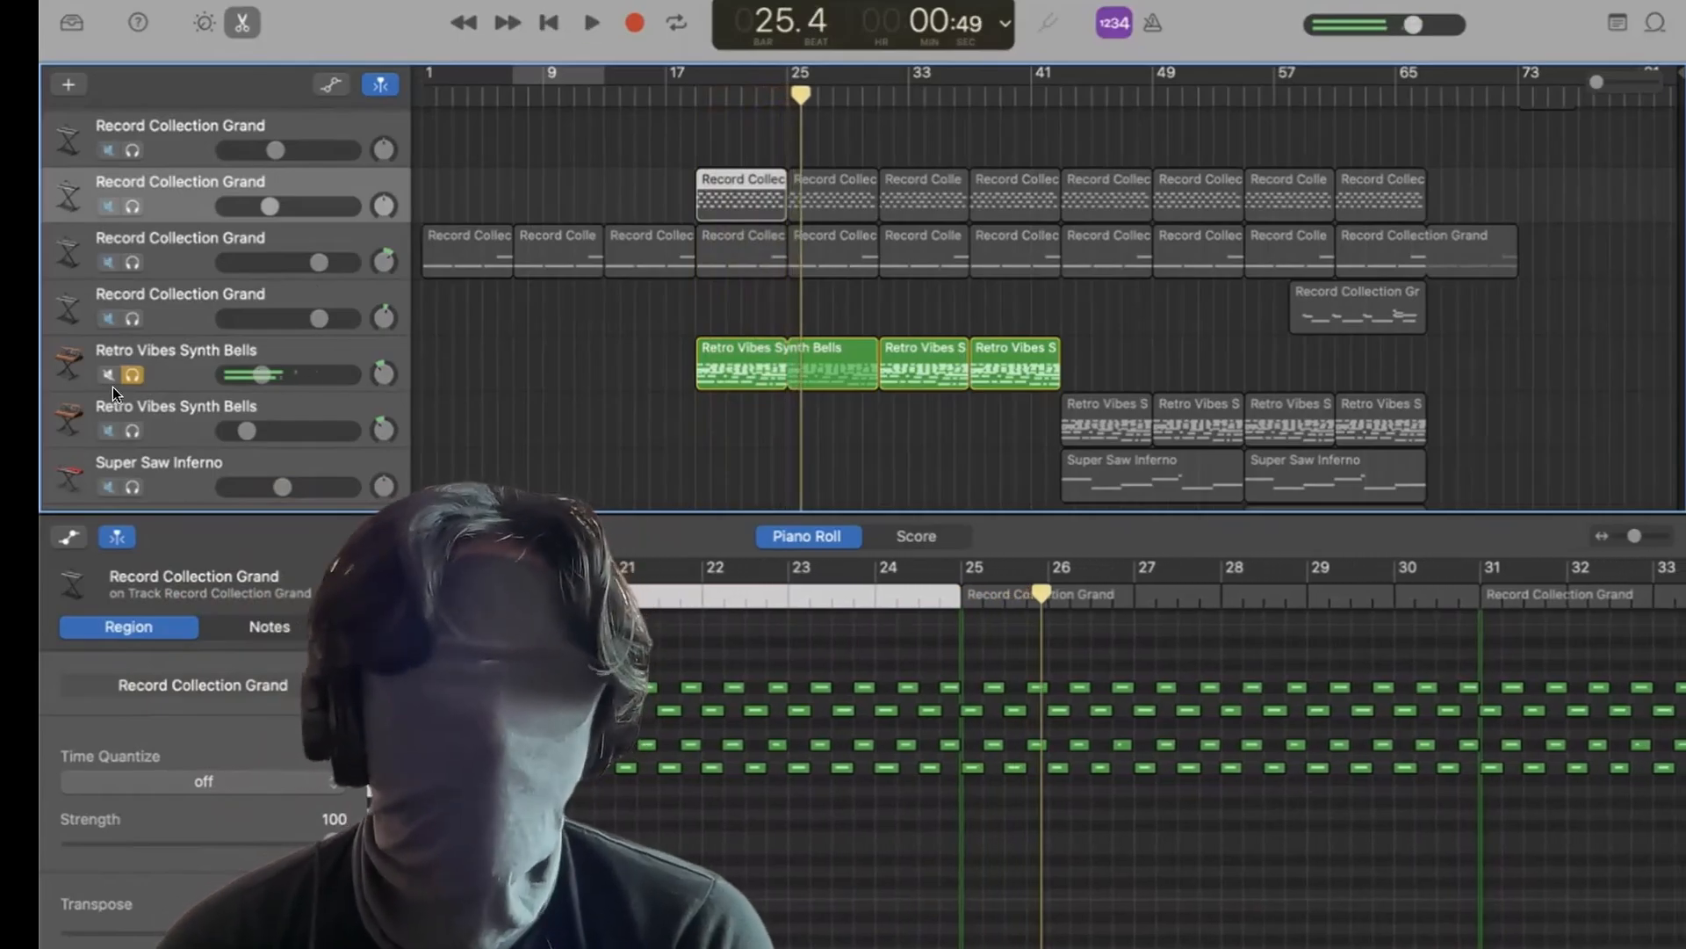
drag(262, 372, 236, 374)
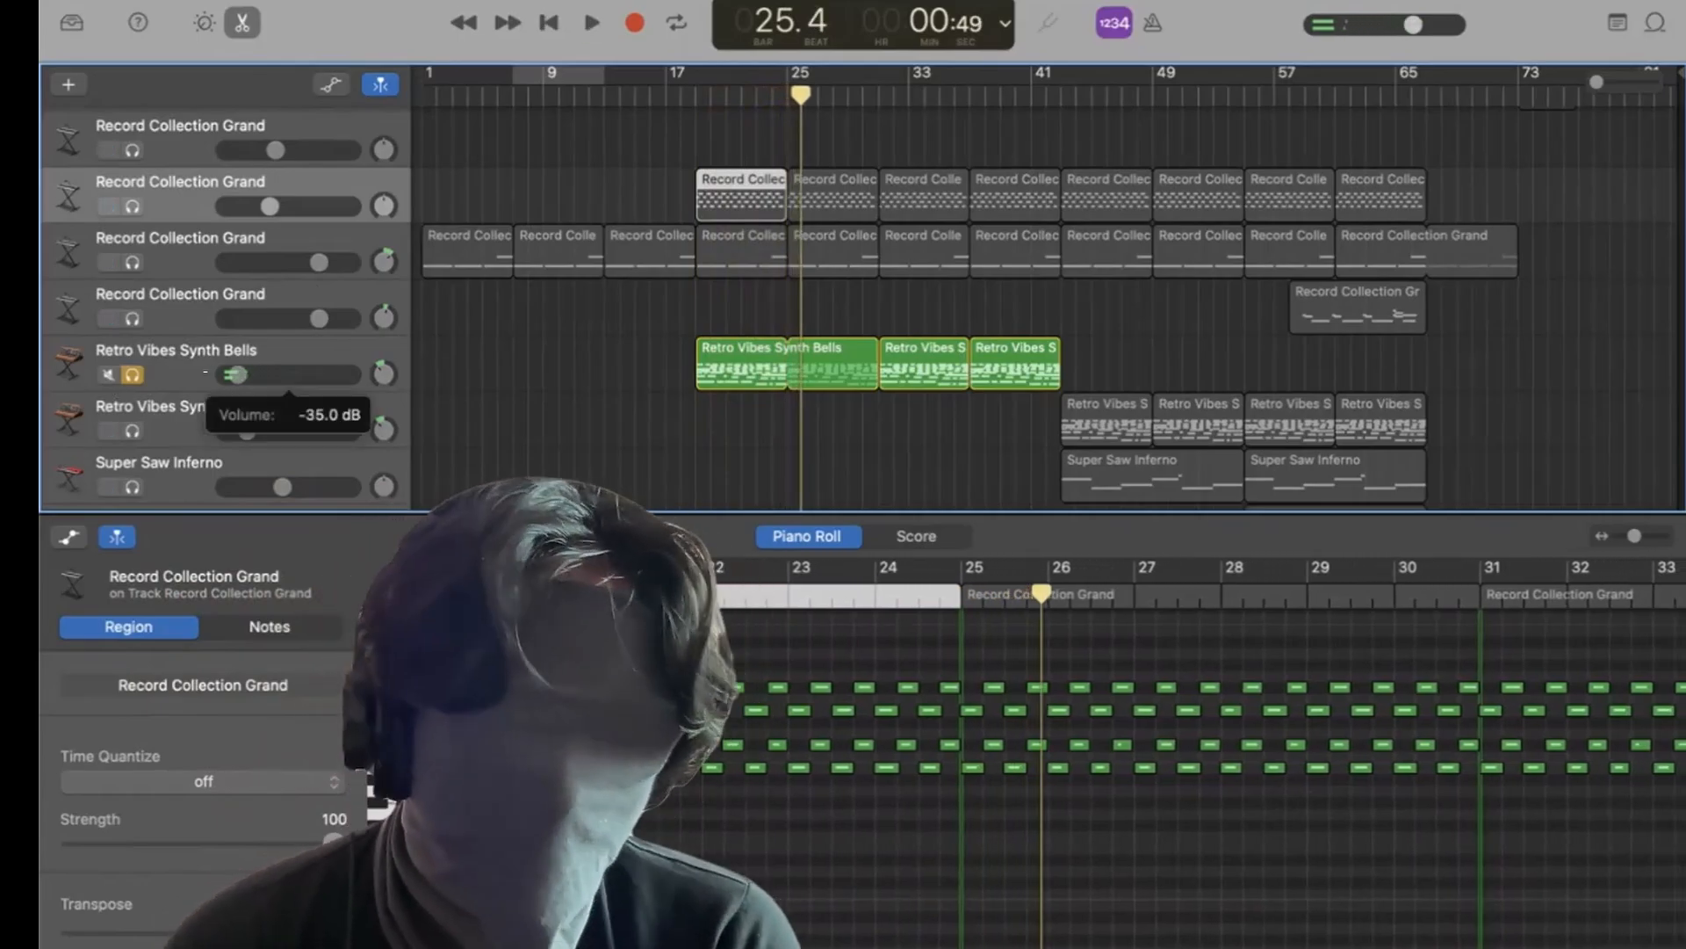
click(134, 373)
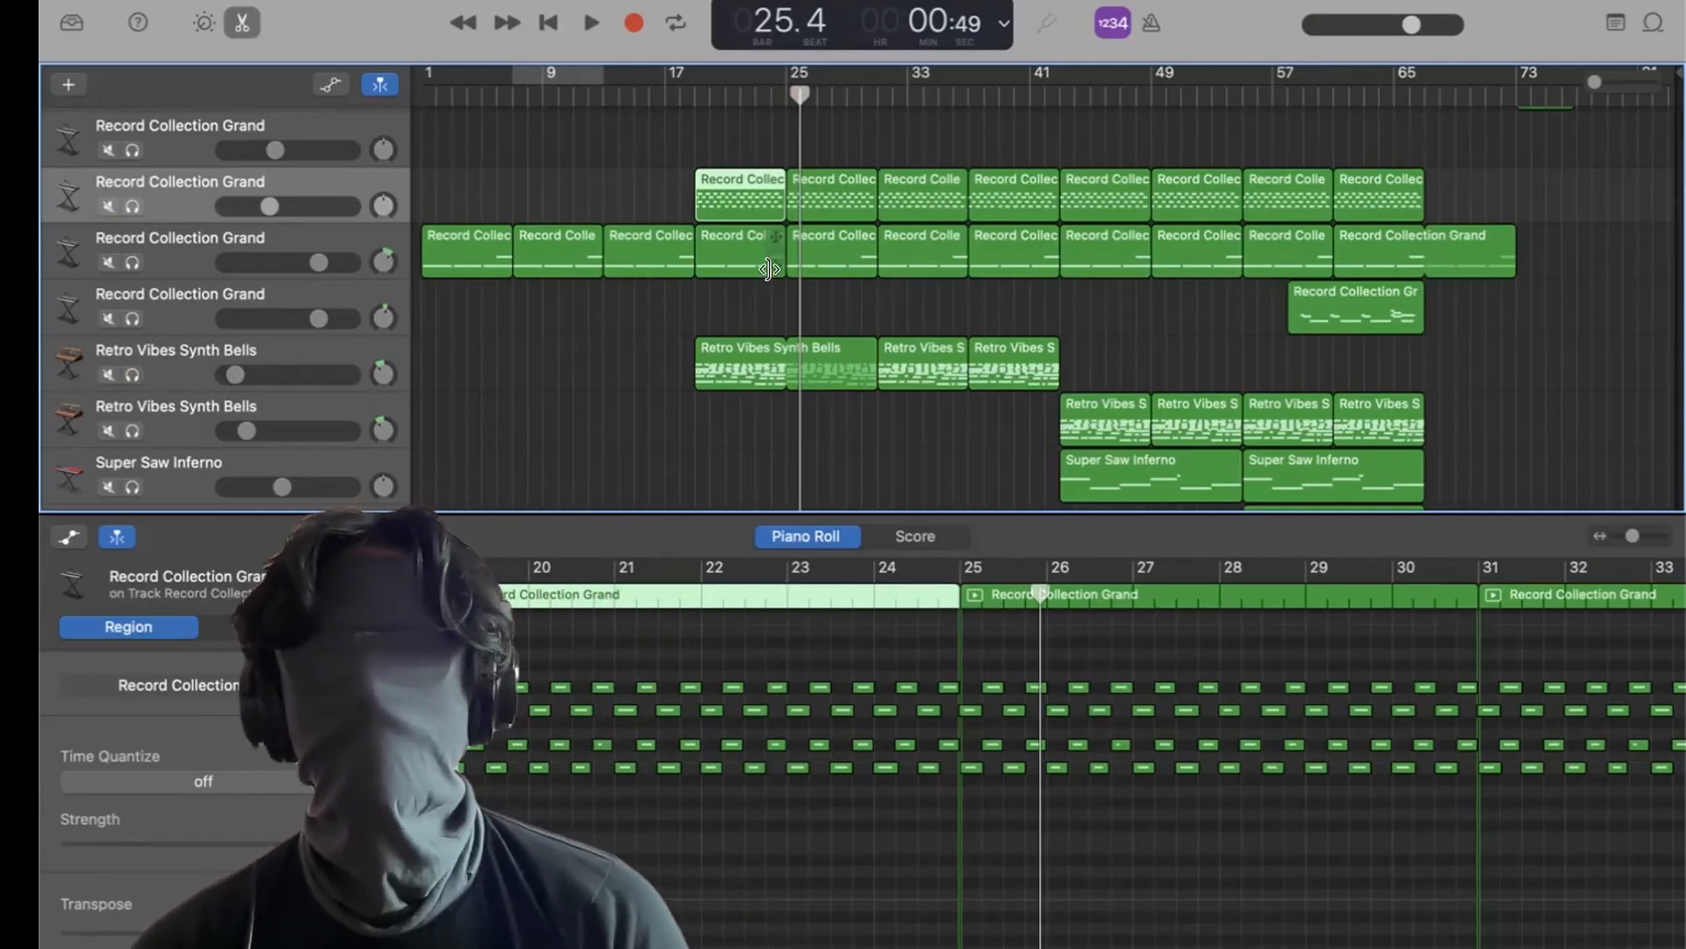
Show the Smart Controls for the first Retro Vibes Synth Bells track and bypass Magic Dice, Channel EQ, Chorus and the plug-in below them.
click(175, 364)
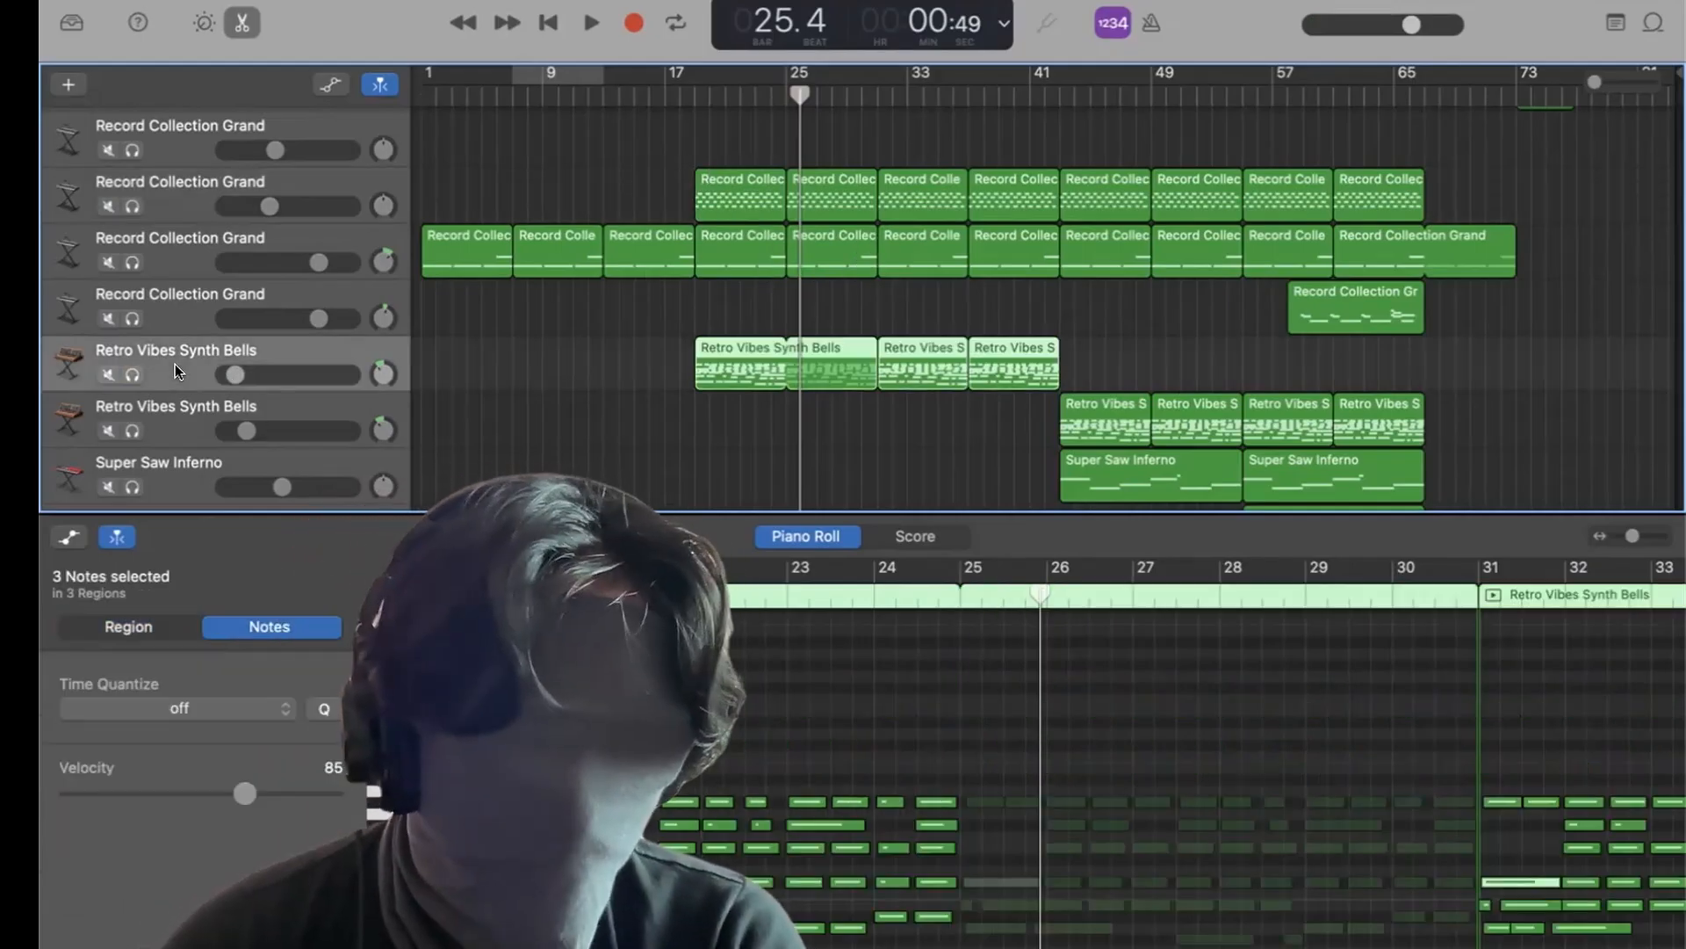
key(b)
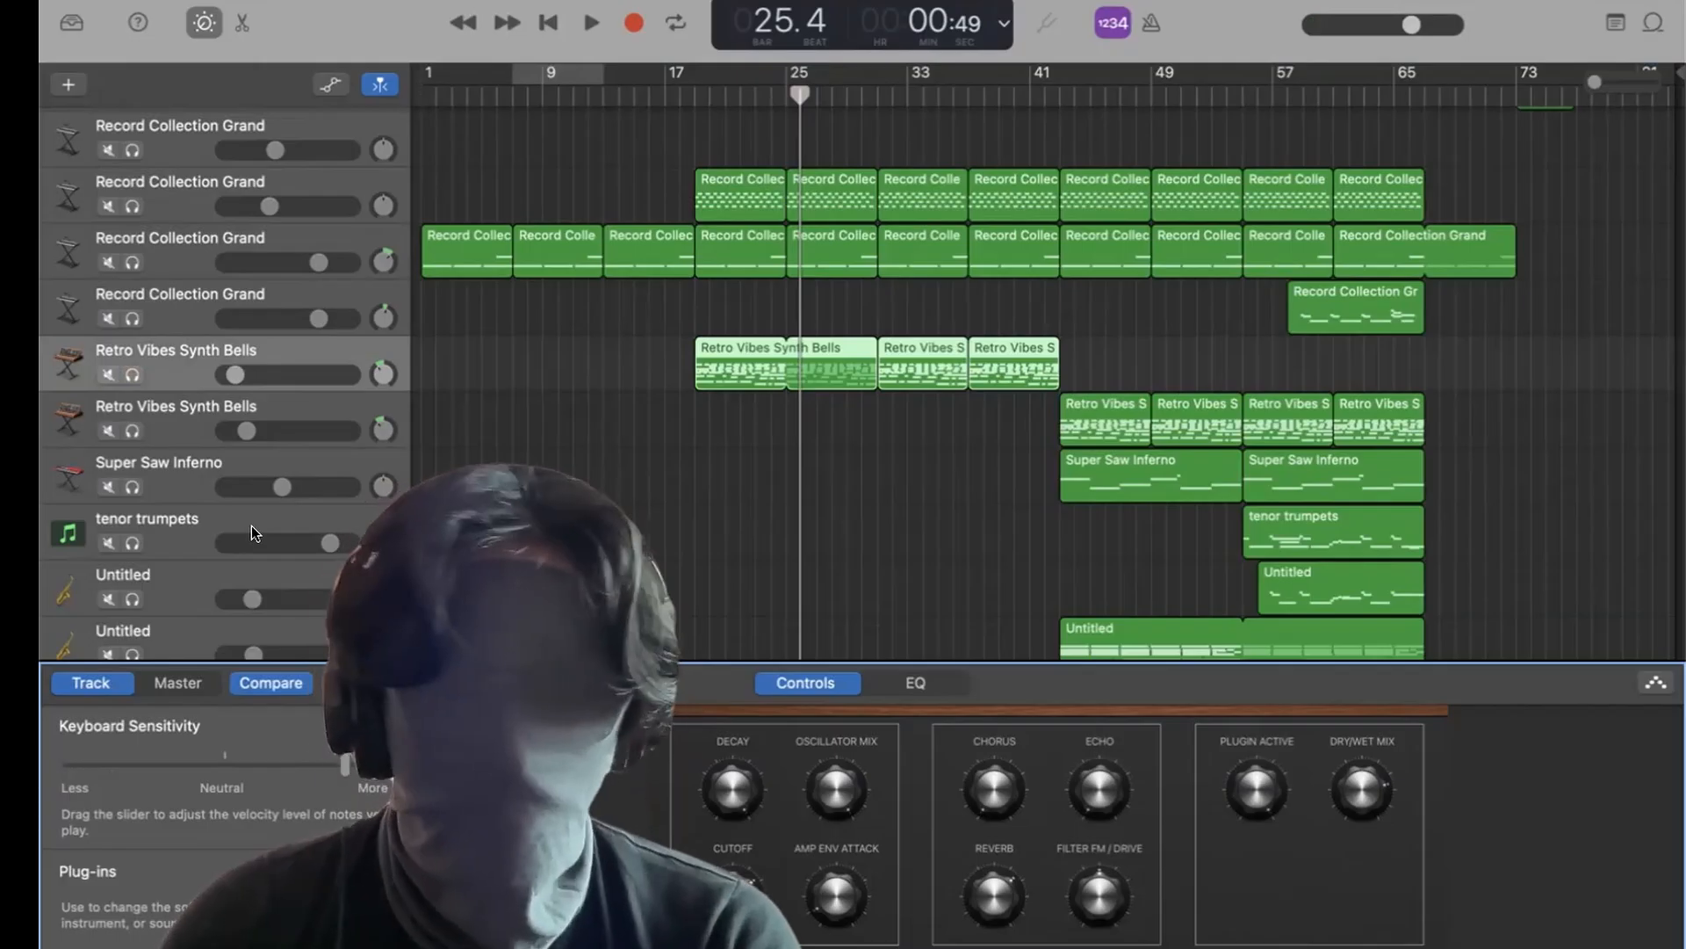
scroll(346, 818, down, 3)
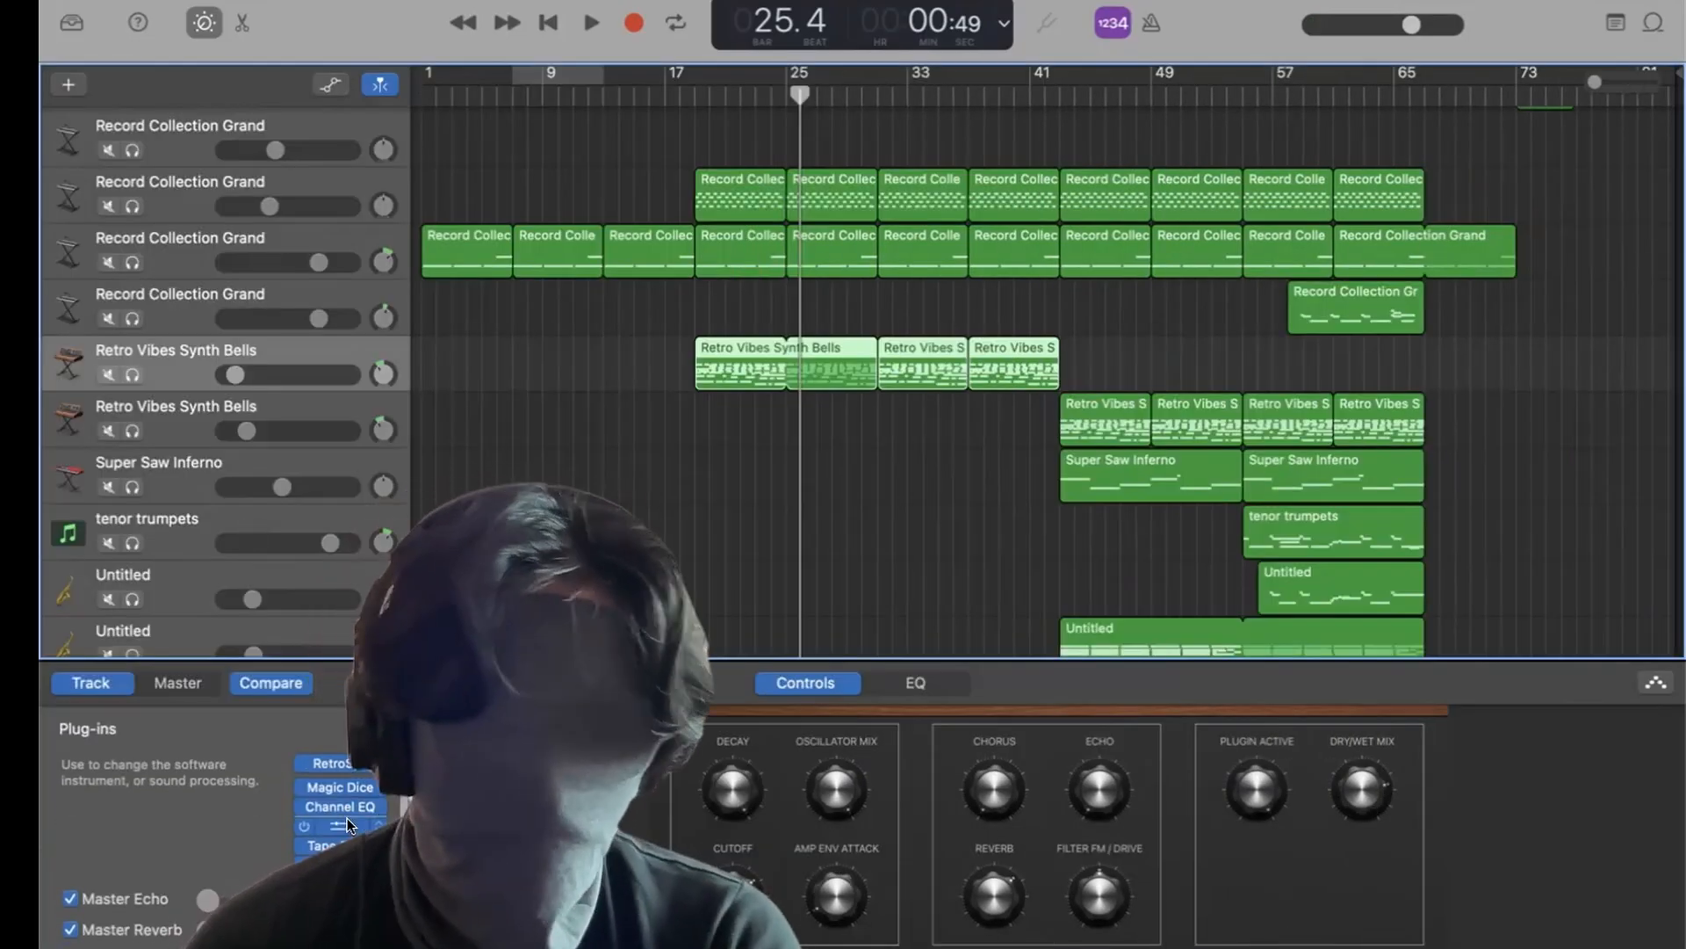
drag(297, 782, 307, 861)
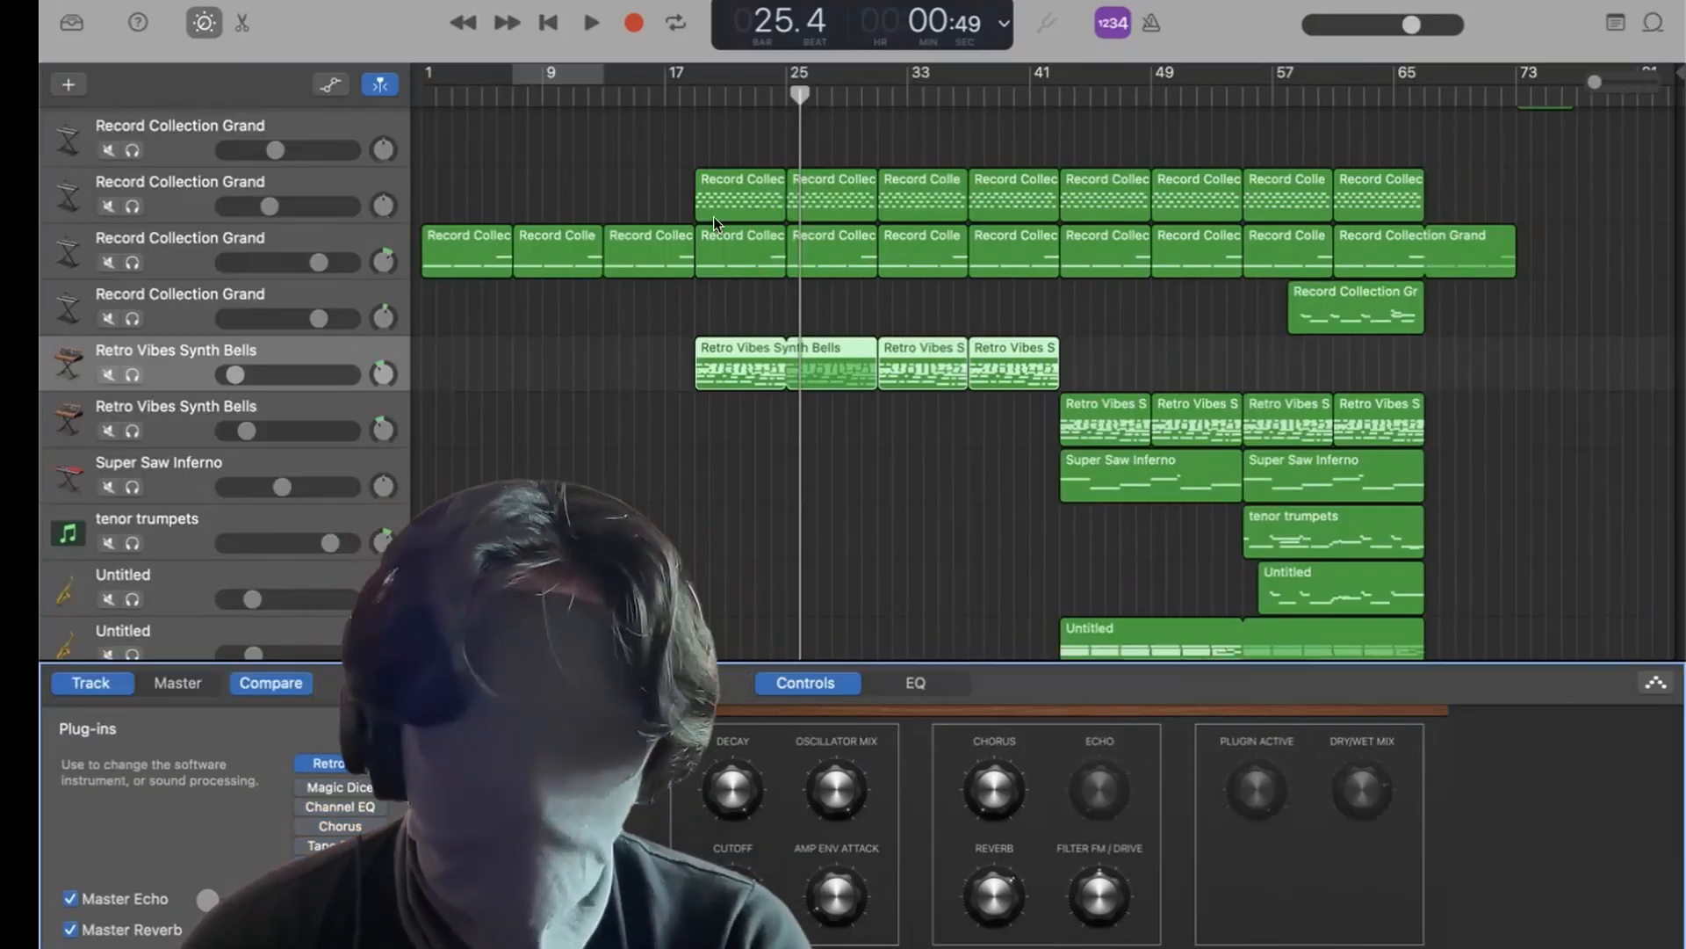
Solo the duplicated Retro Vibes Synth Bells track, play it from bar 19 without effects, and lower its volume slightly.
click(697, 99)
click(132, 375)
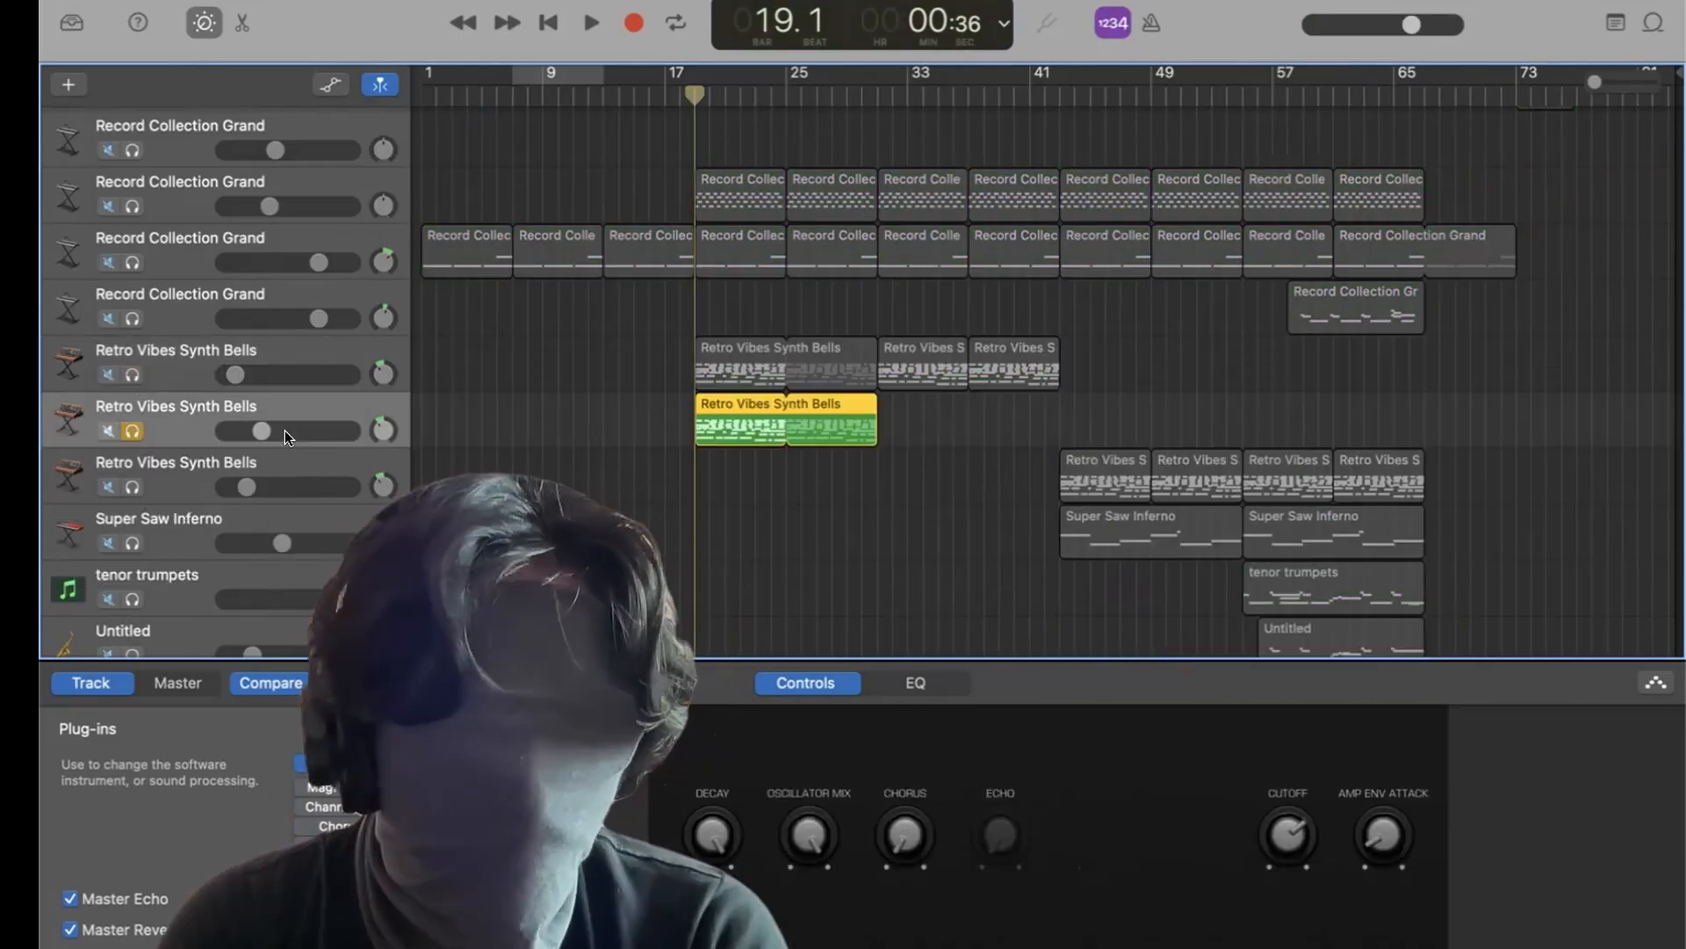
key(space)
drag(261, 431, 253, 430)
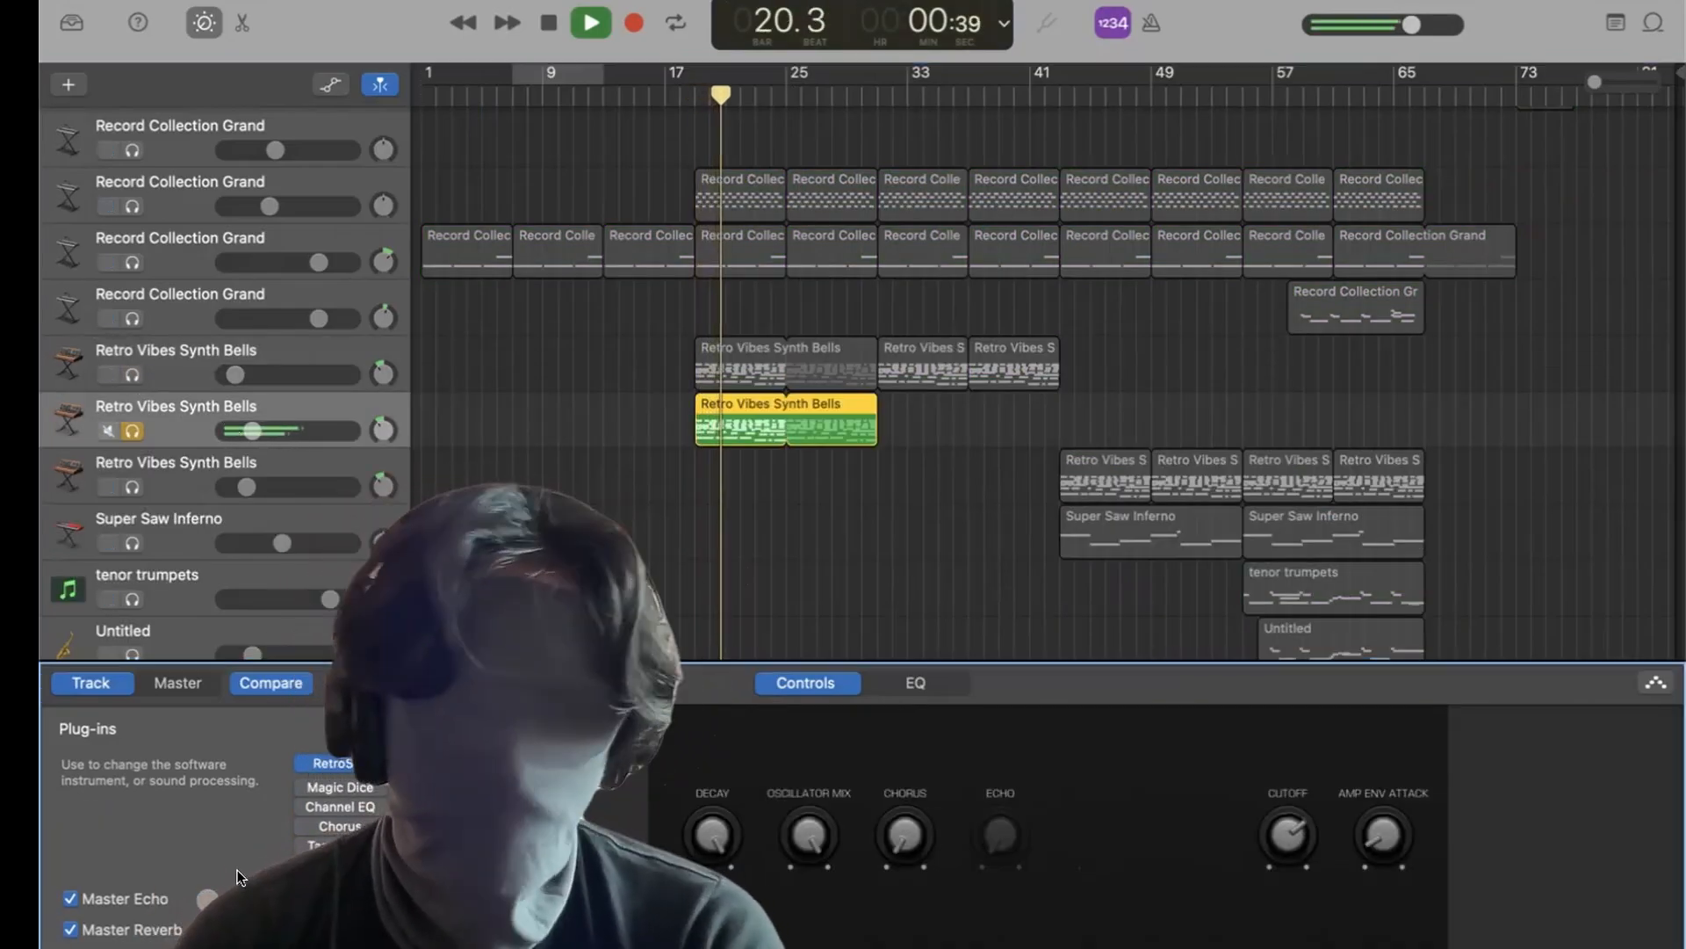
key(space)
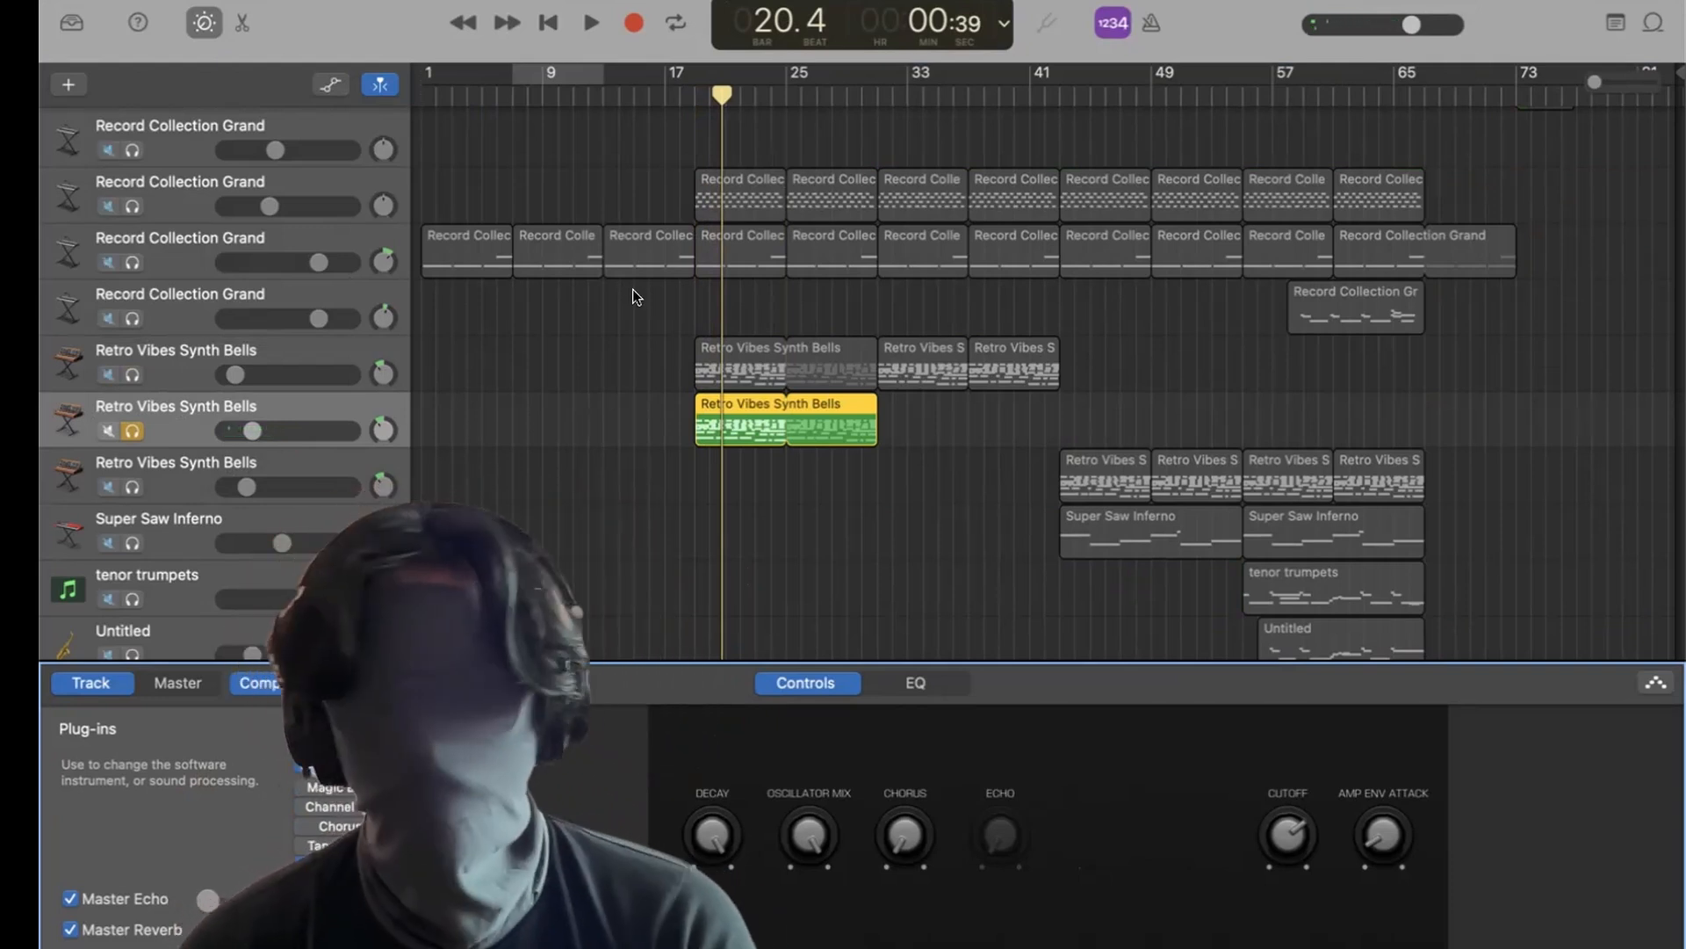
Compare the duplicated bells track from bar 19 without effects and with Chorus and the plug-in below it enabled.
click(692, 95)
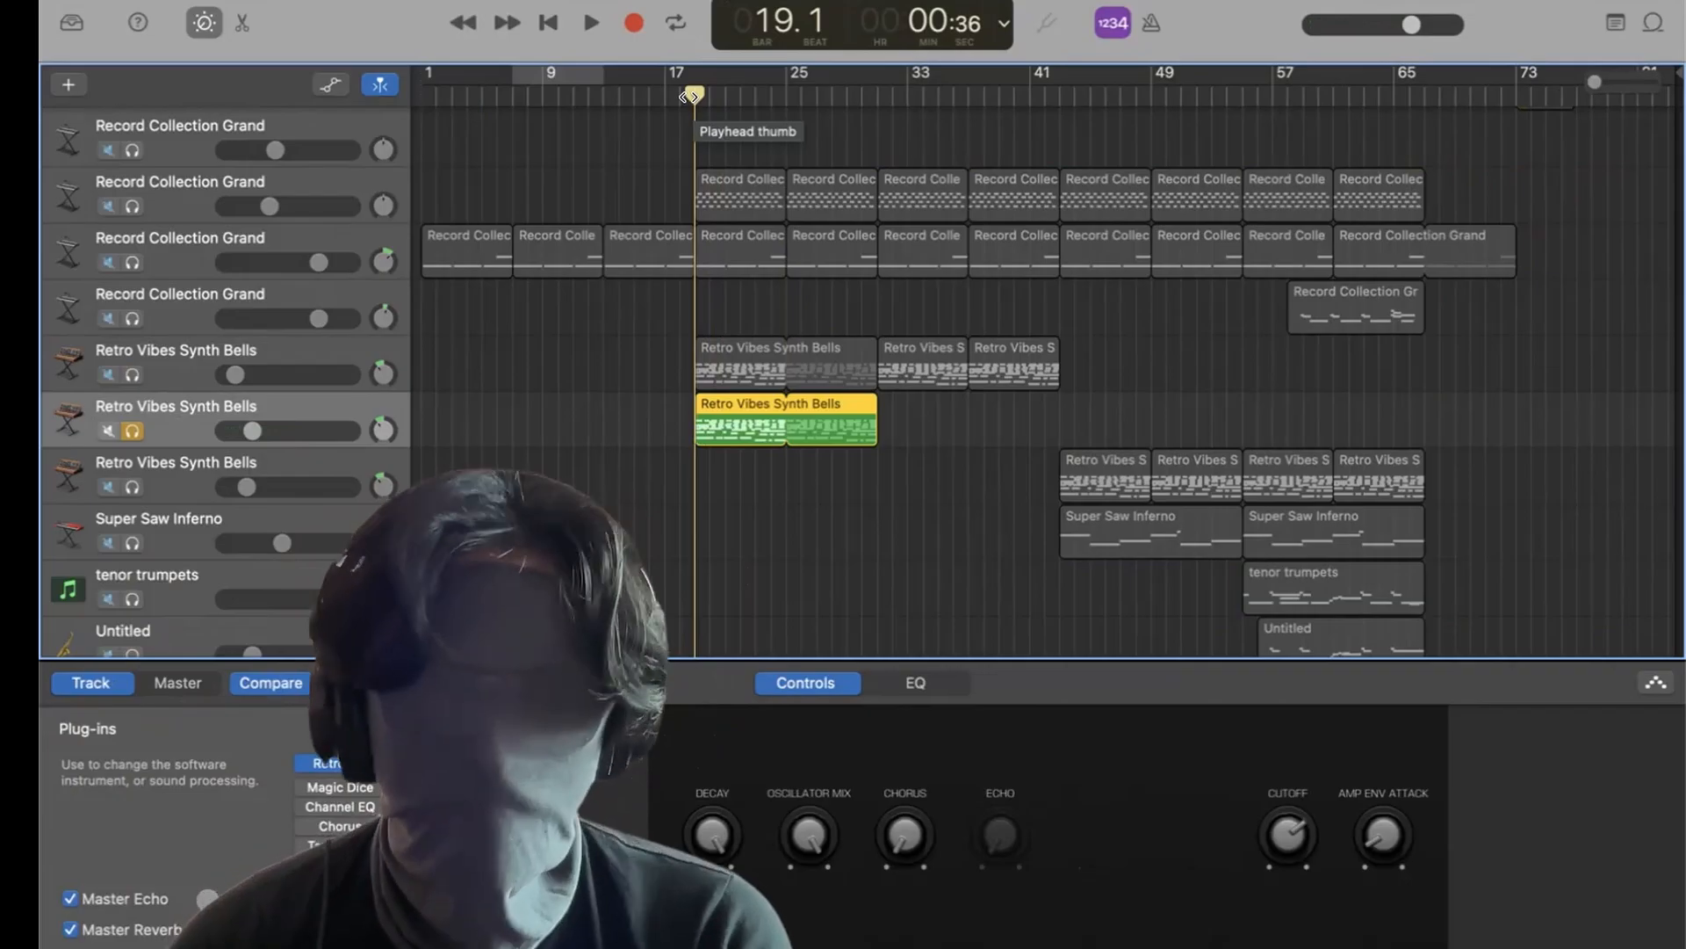
key(space)
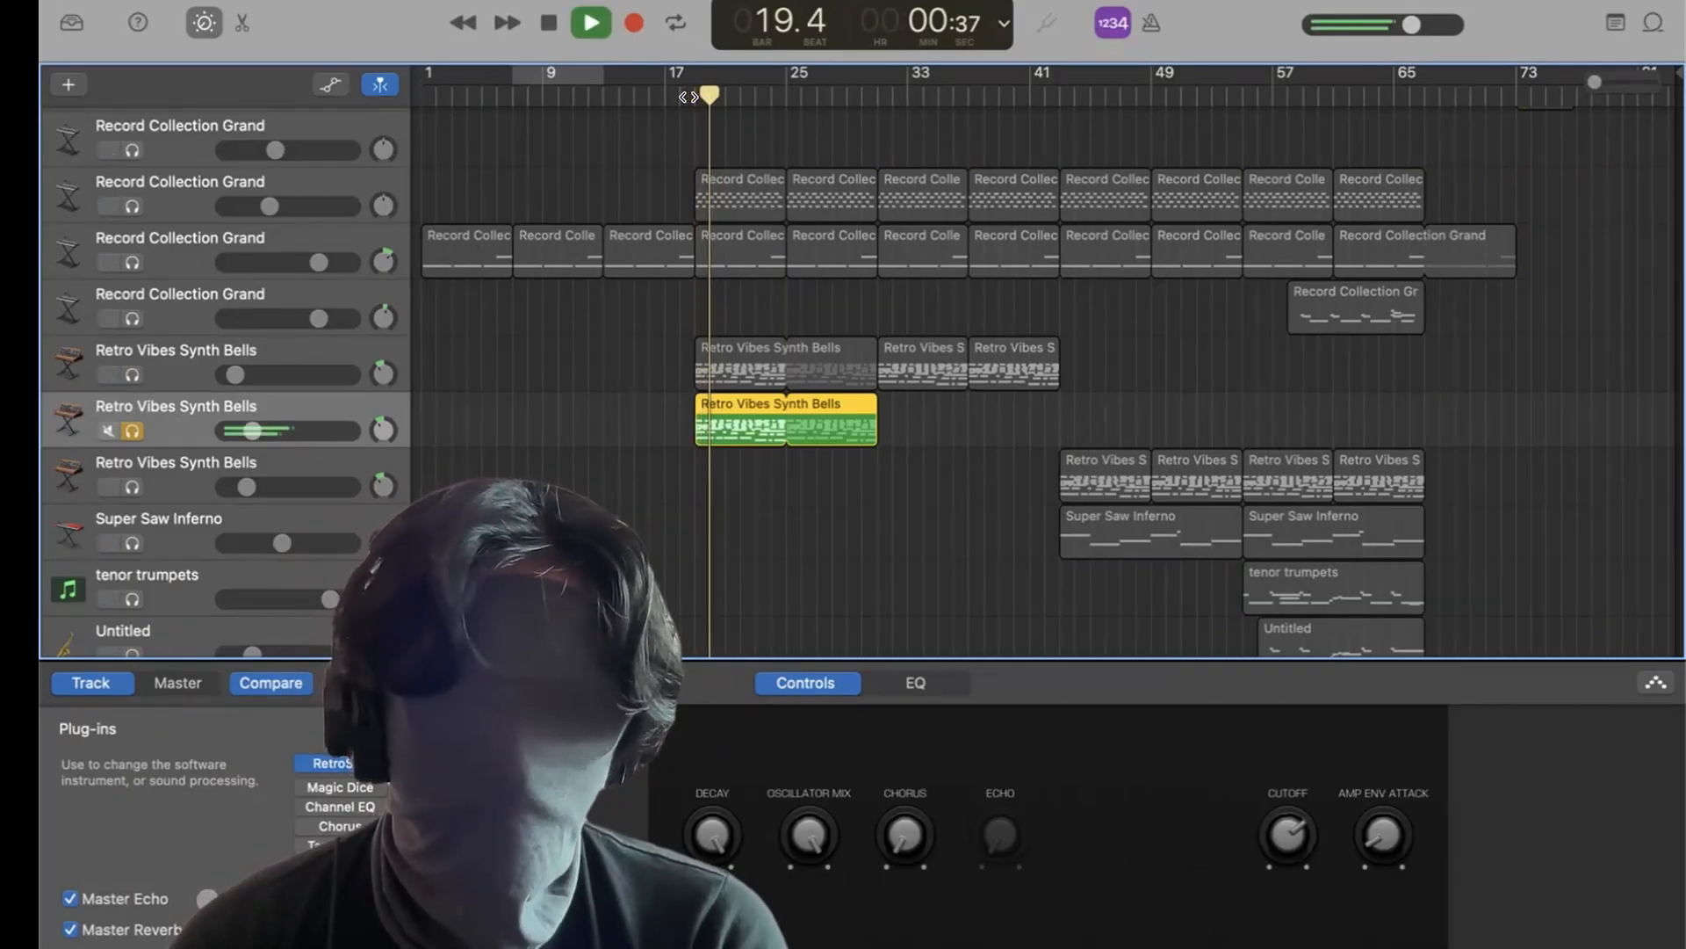
key(space)
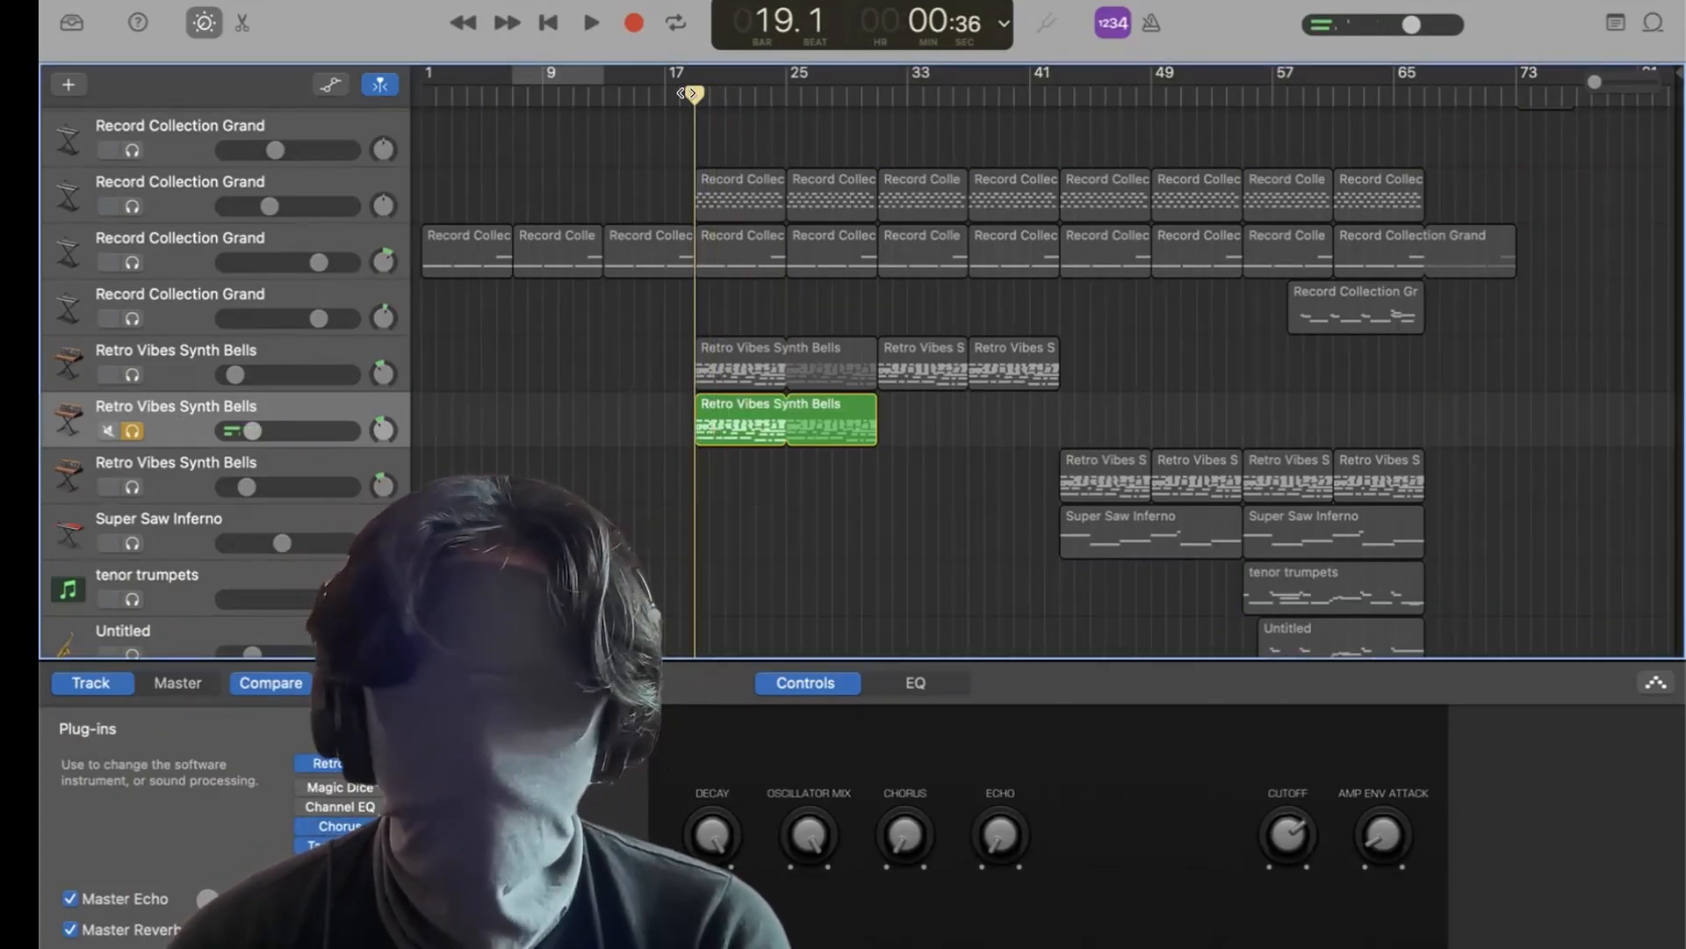
key(space)
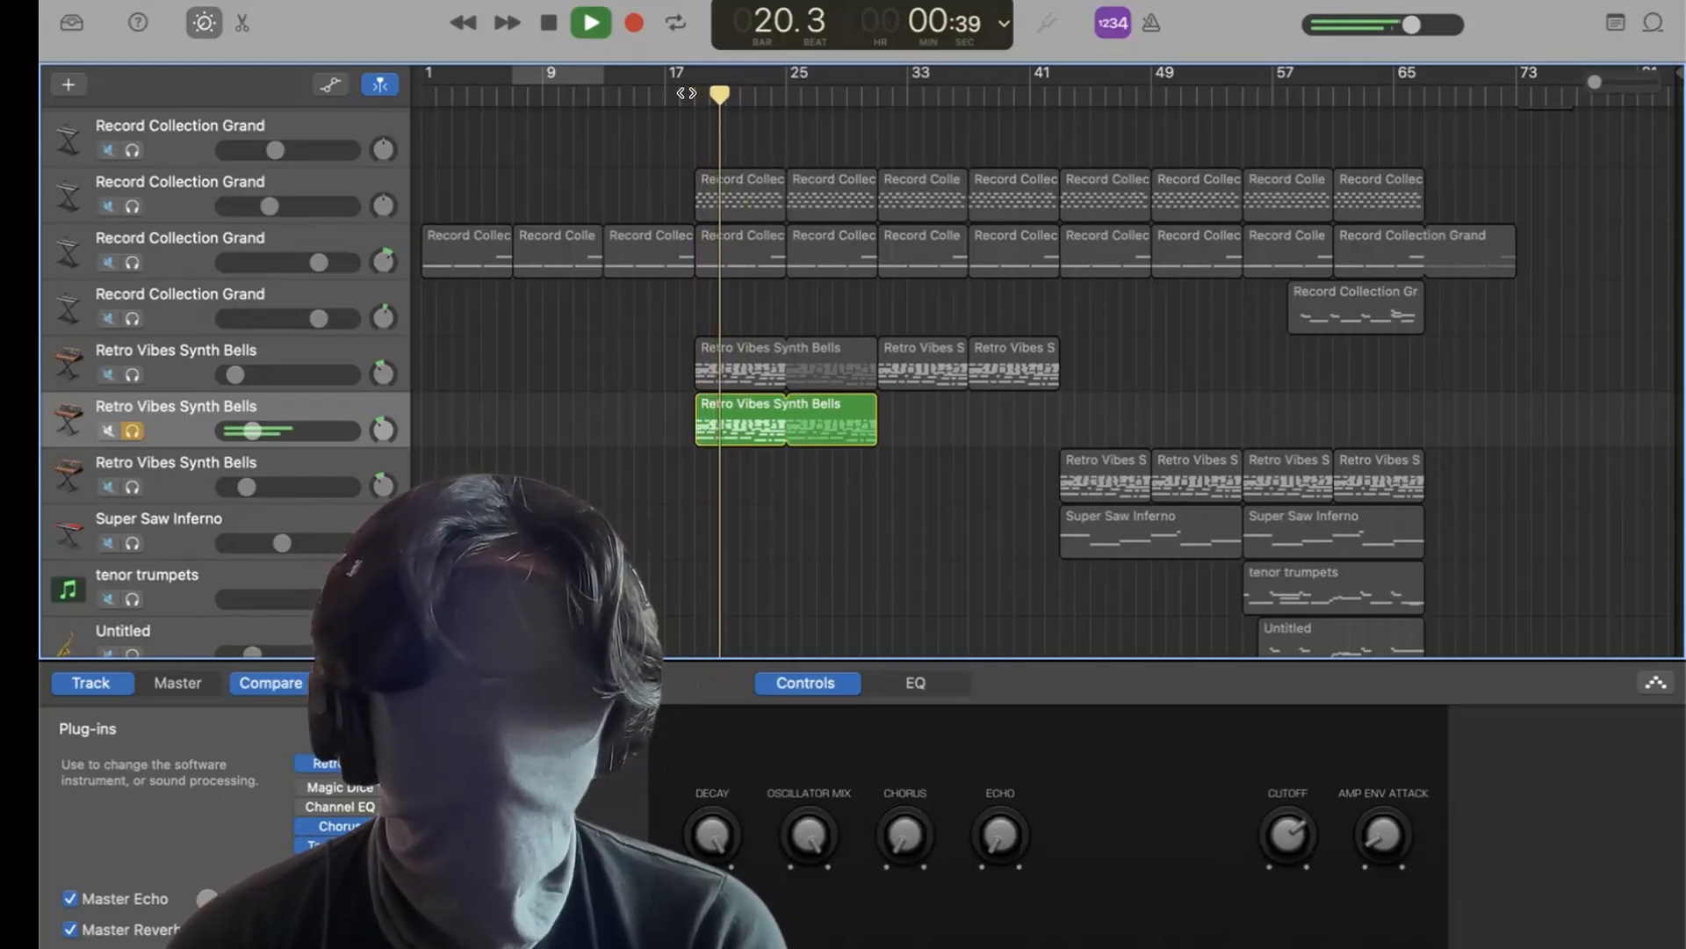
key(space)
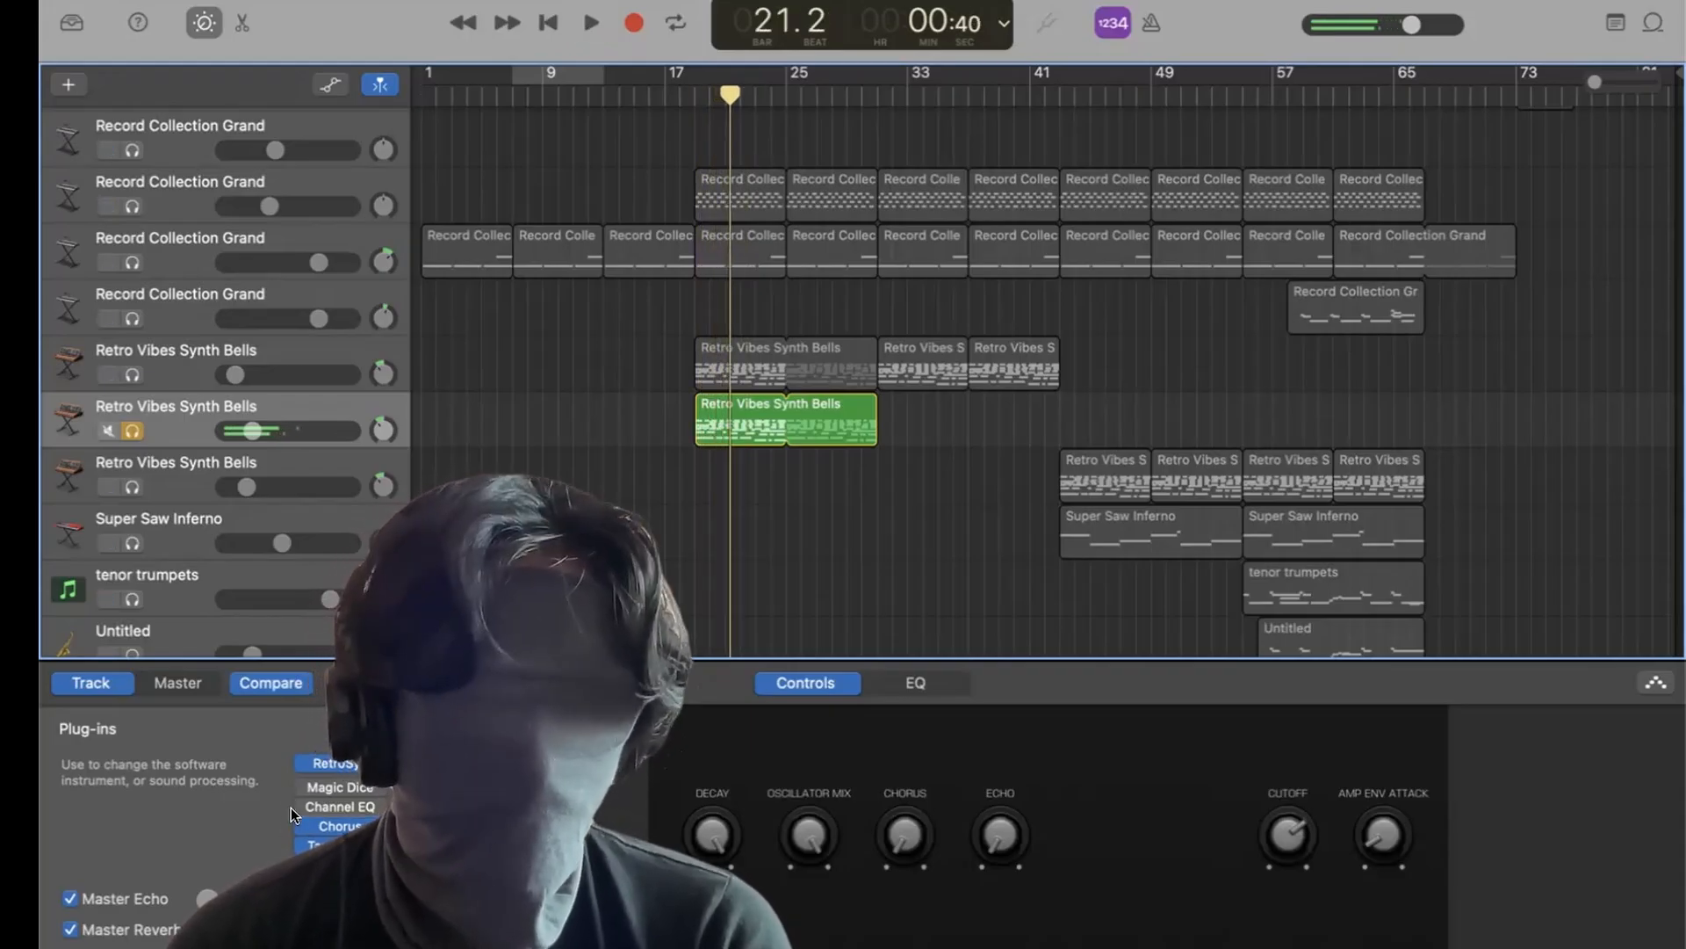
Enable and open the bells track's Channel EQ, move its window clear of the tracks, and play from bar 19.
click(342, 806)
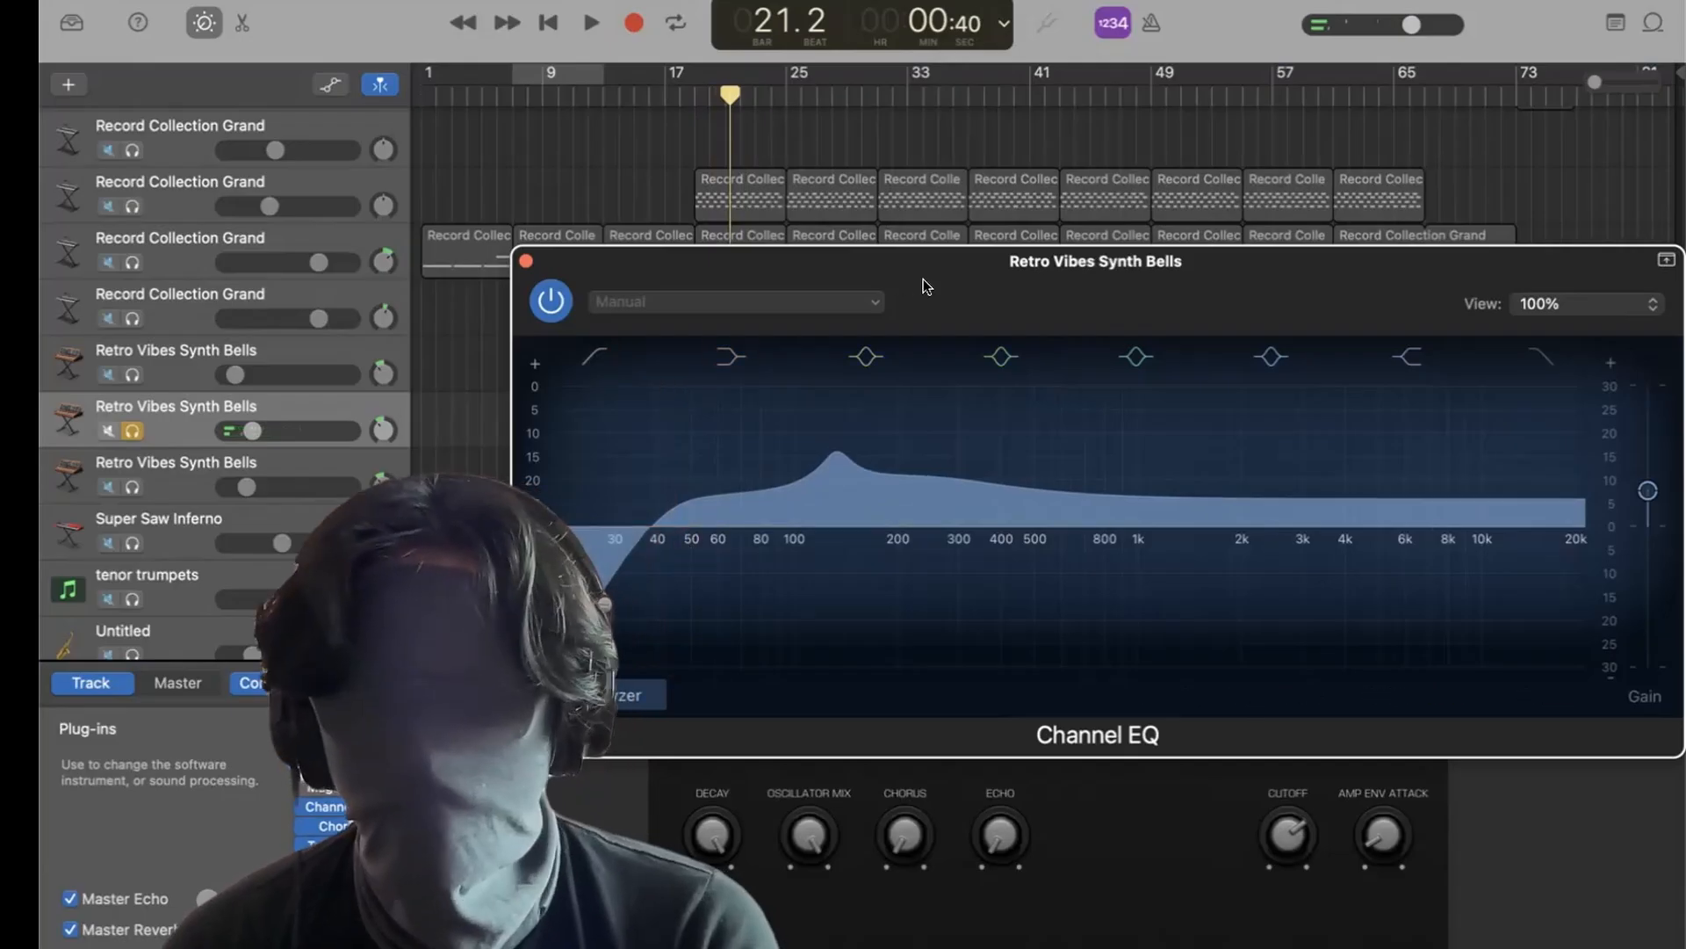
drag(924, 277, 922, 420)
drag(814, 465, 753, 616)
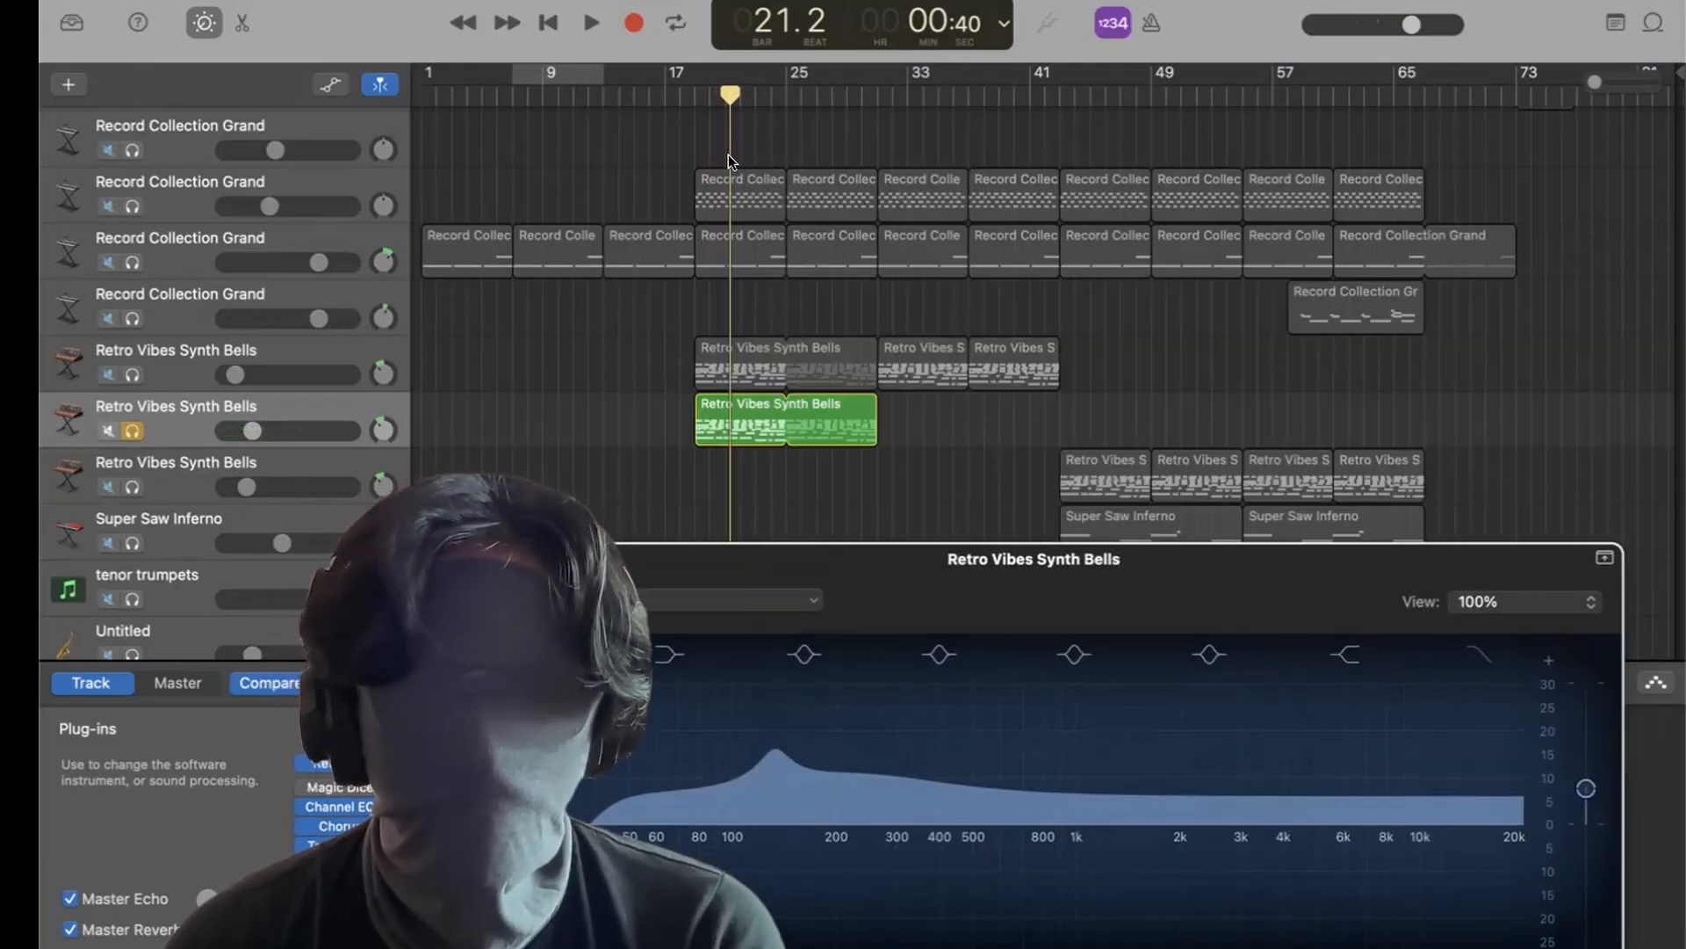
click(691, 87)
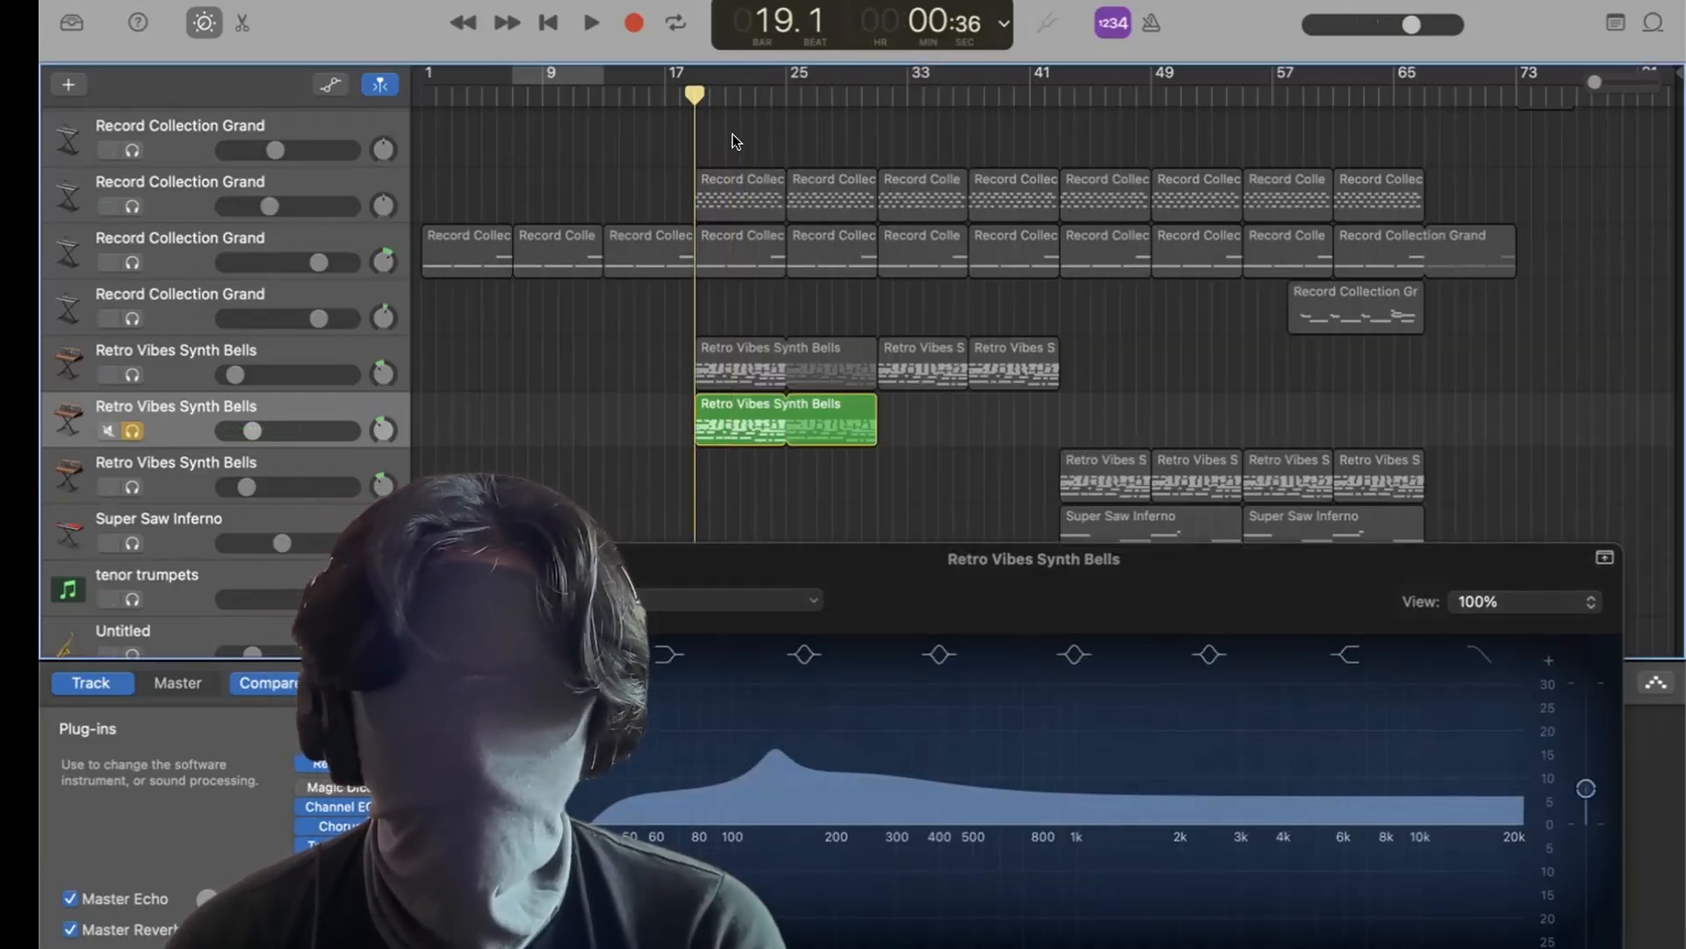
key(space)
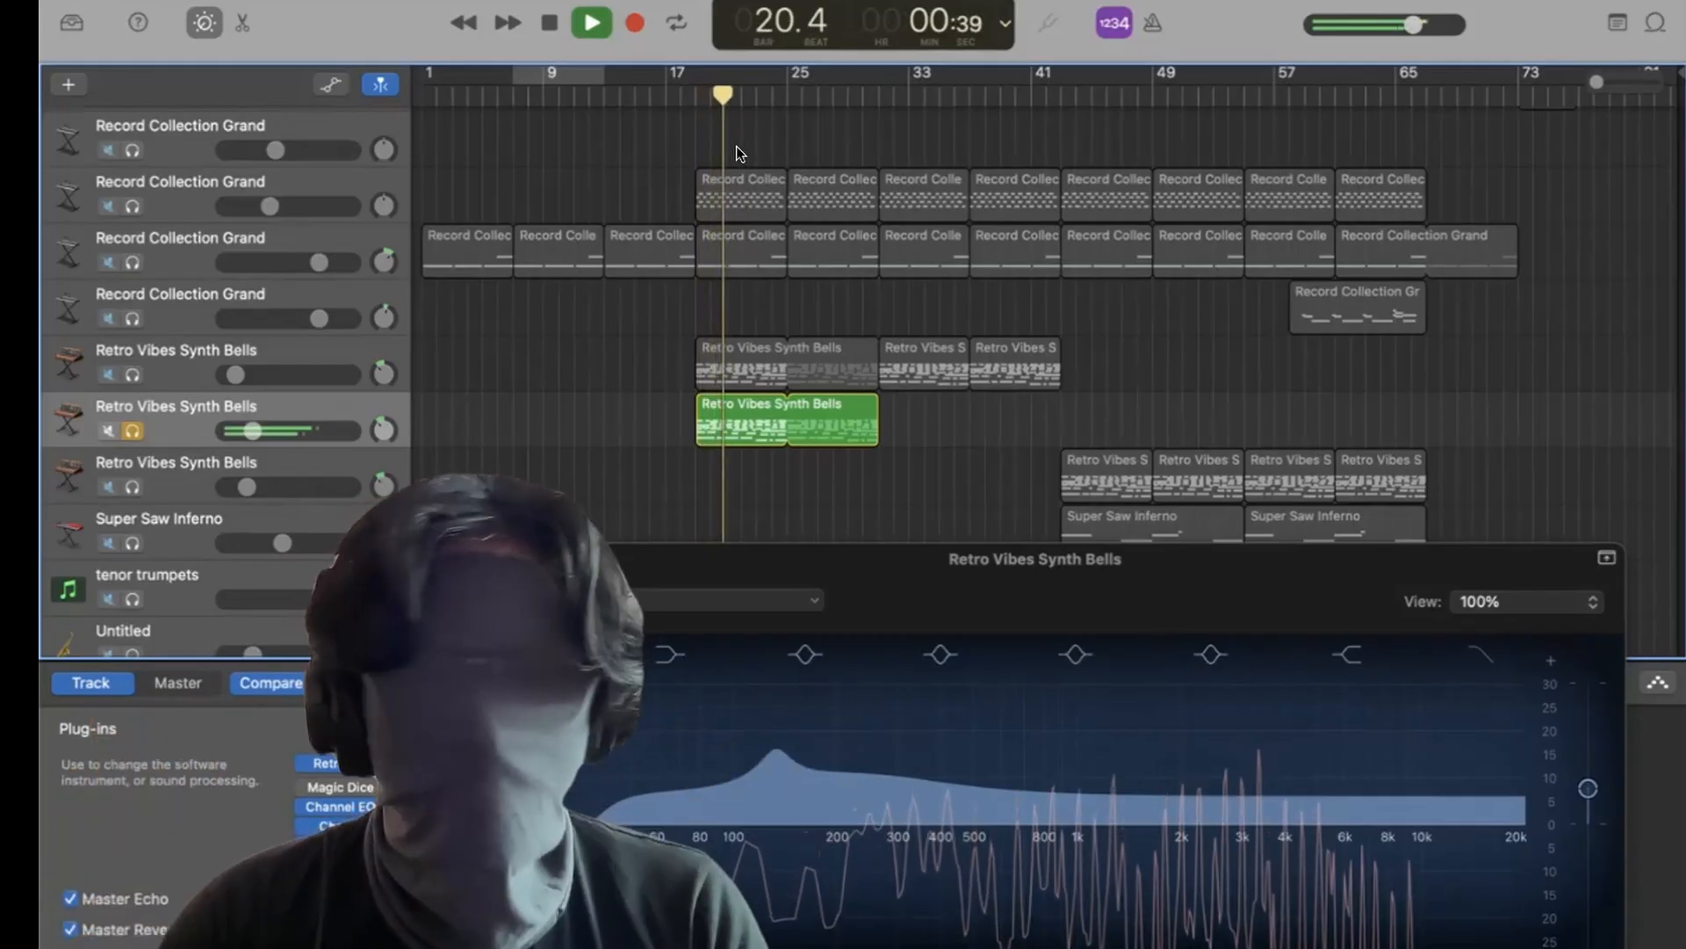
key(space)
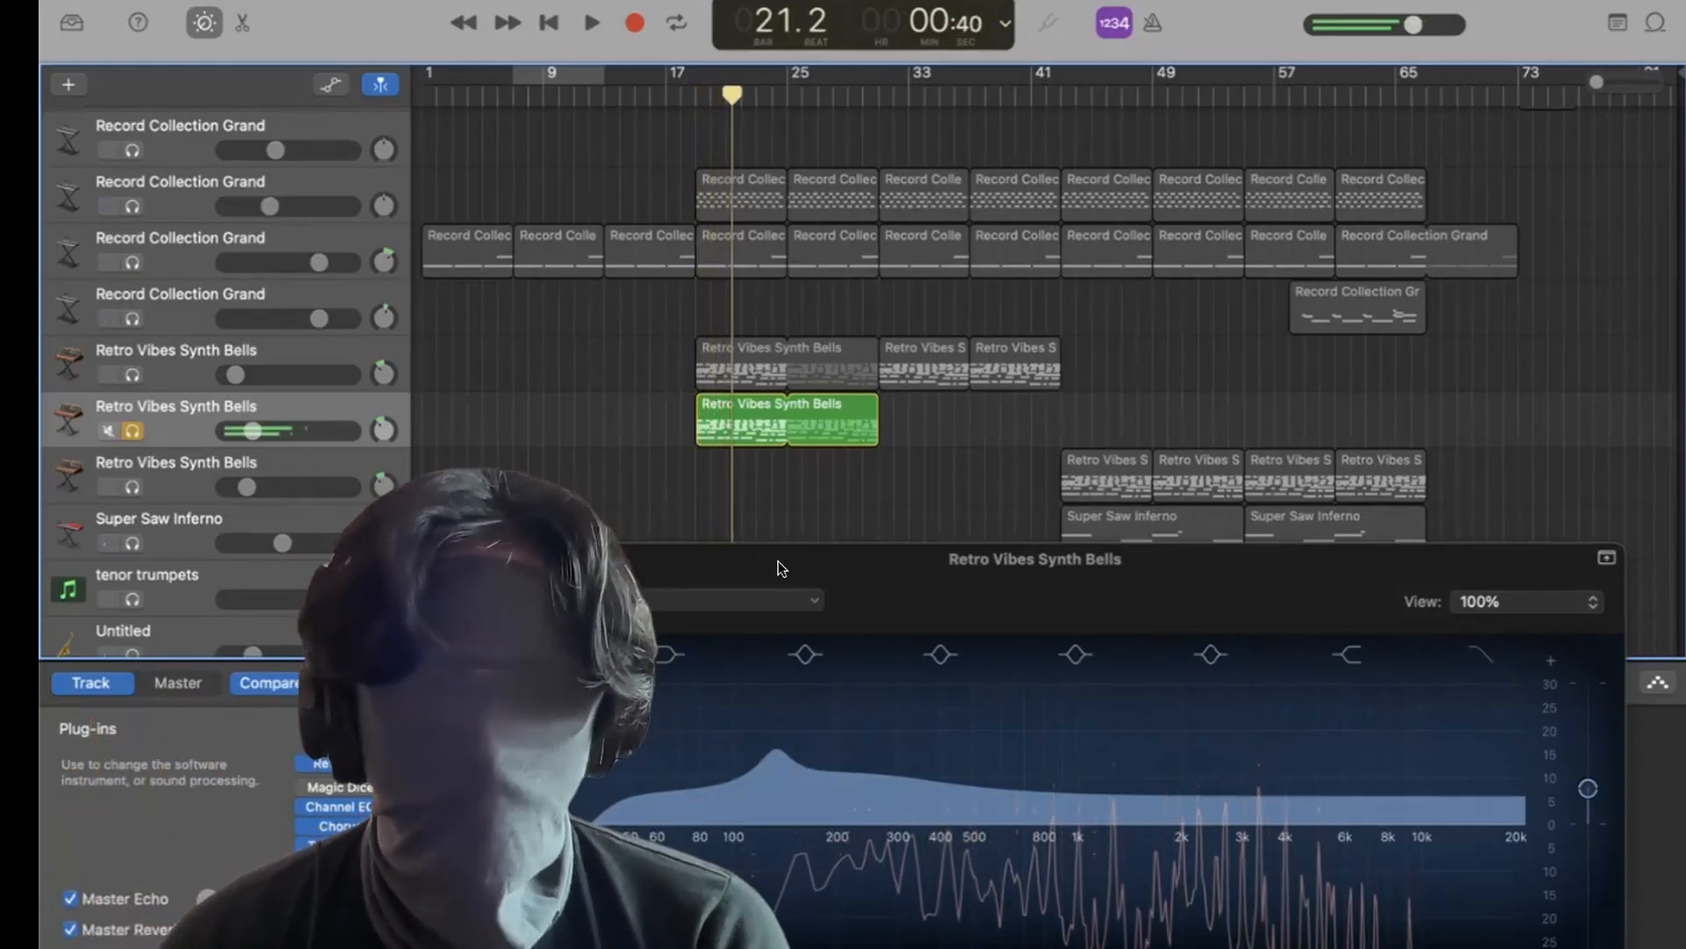
Enable Magic Dice on the bells track, close the Channel EQ, and open the Magic Dice window beside the bar 19 region.
drag(779, 569, 779, 500)
click(303, 787)
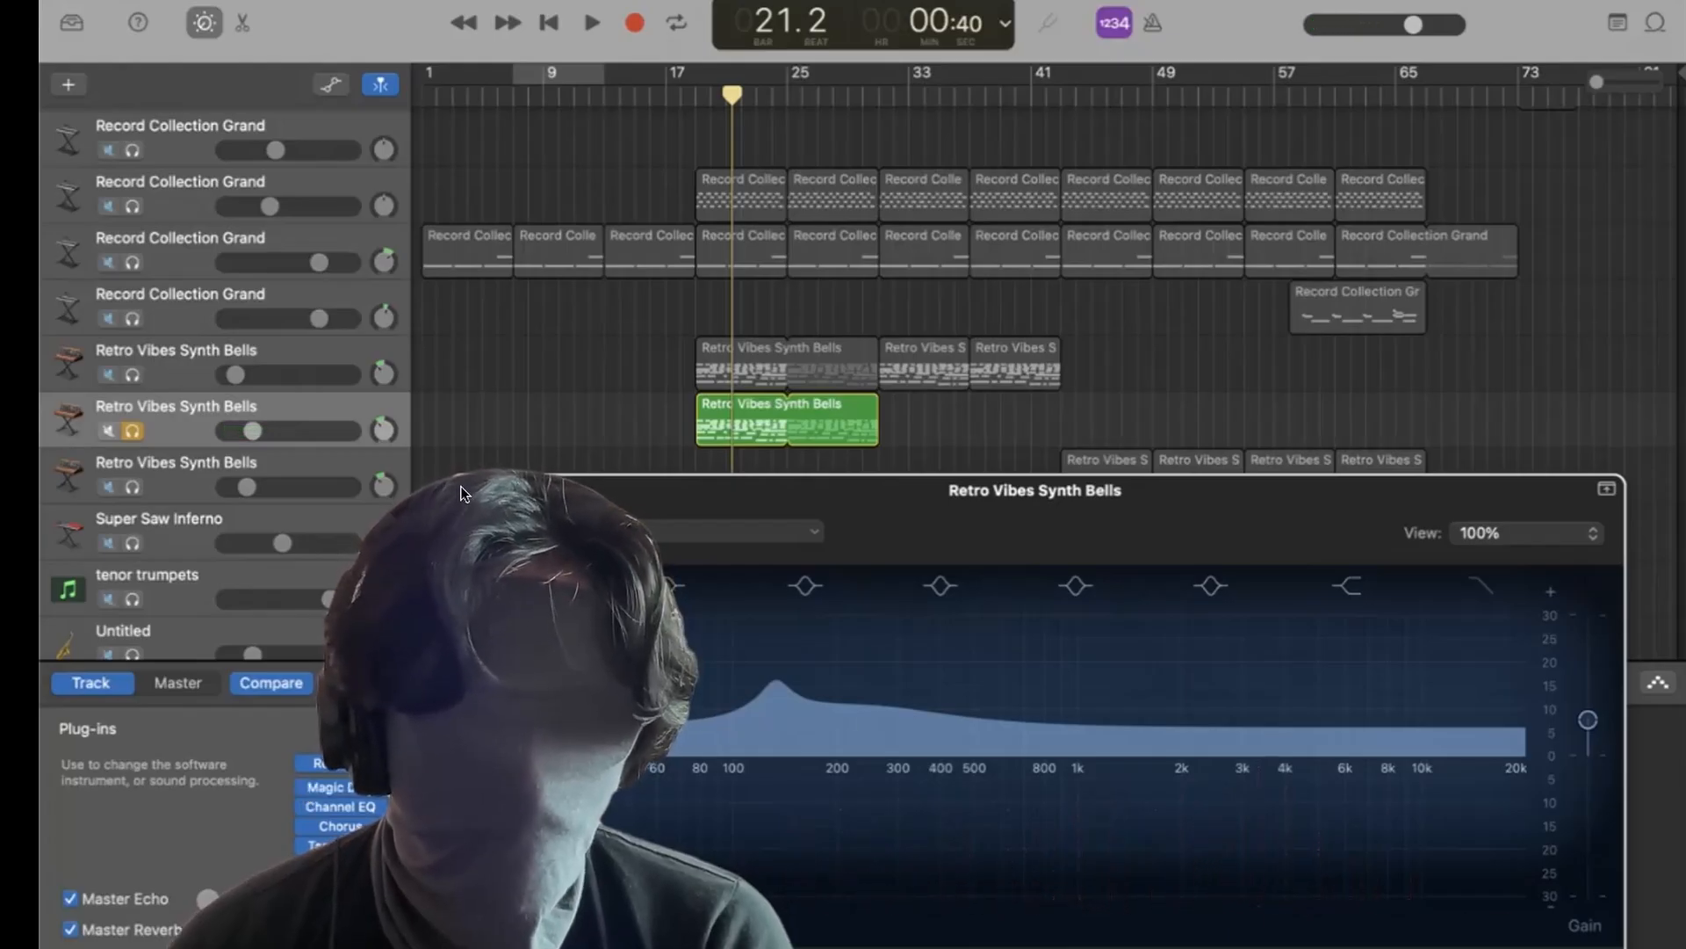
click(464, 492)
click(334, 788)
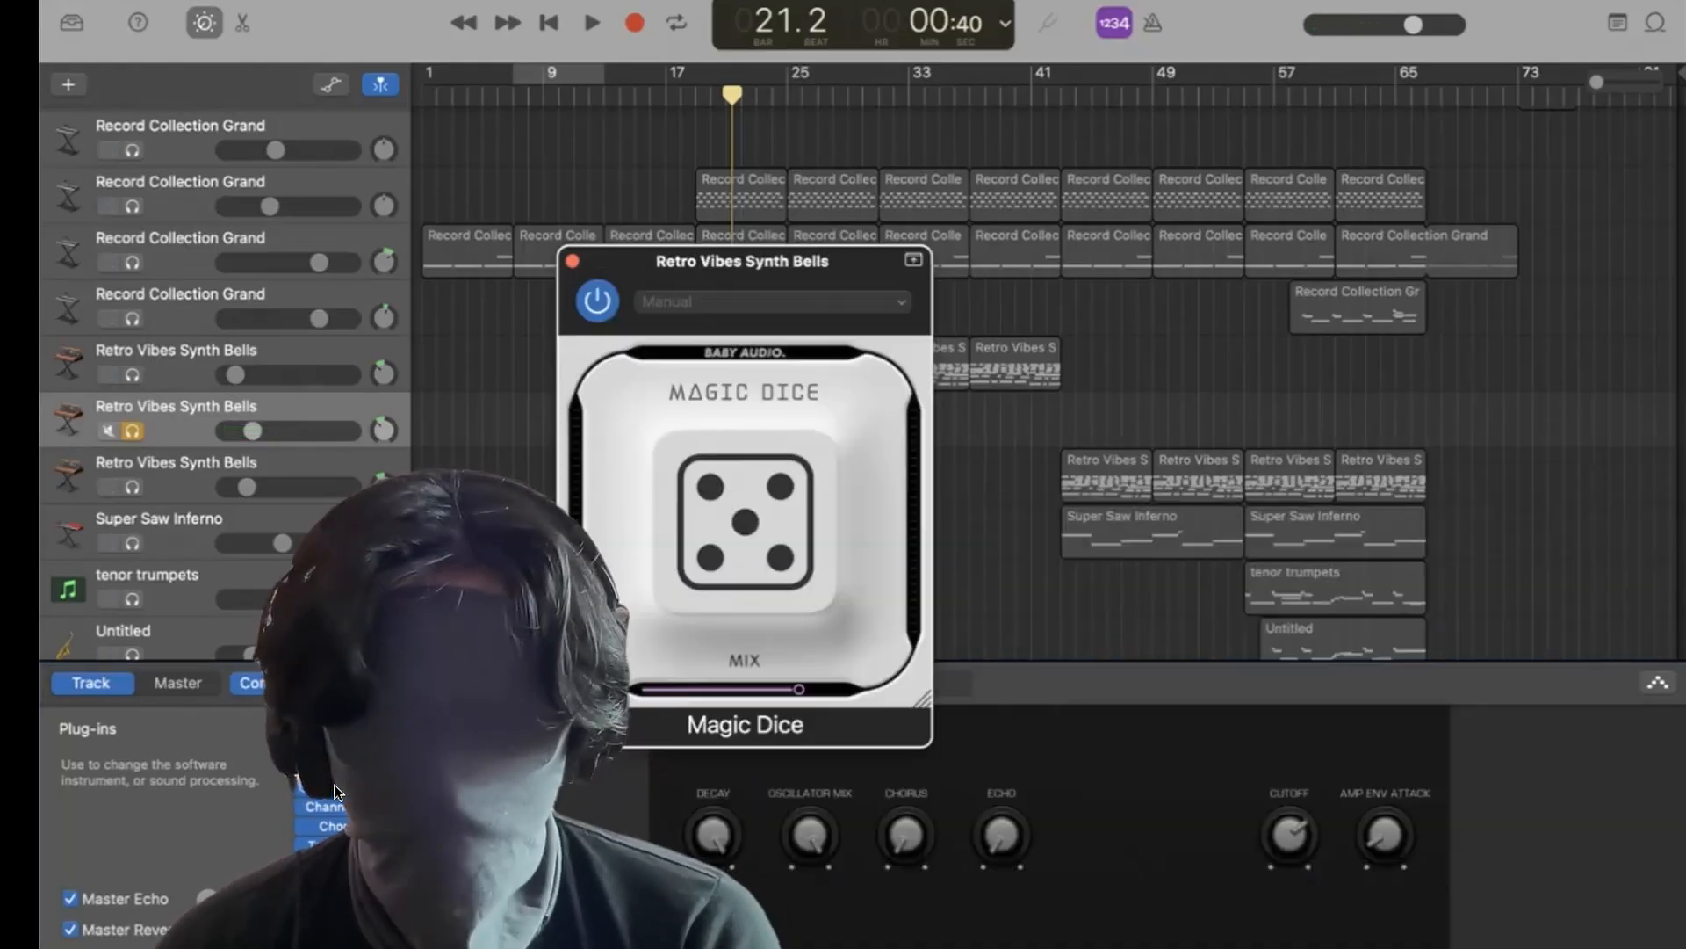
drag(631, 268, 1068, 377)
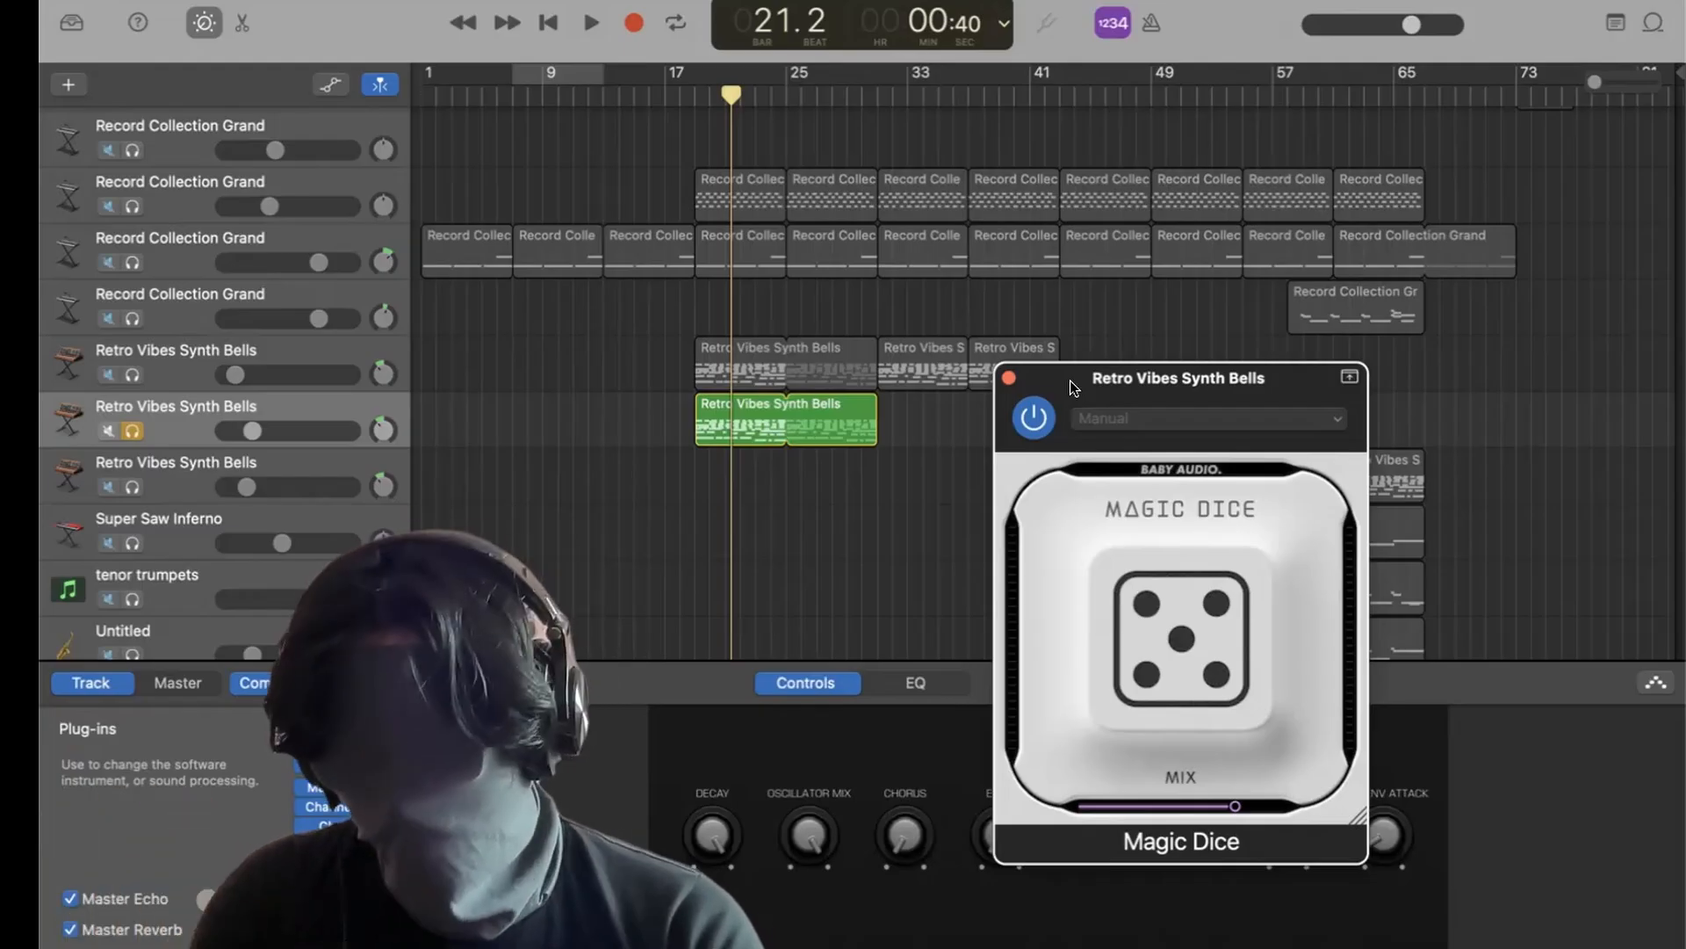
drag(1204, 392, 1103, 215)
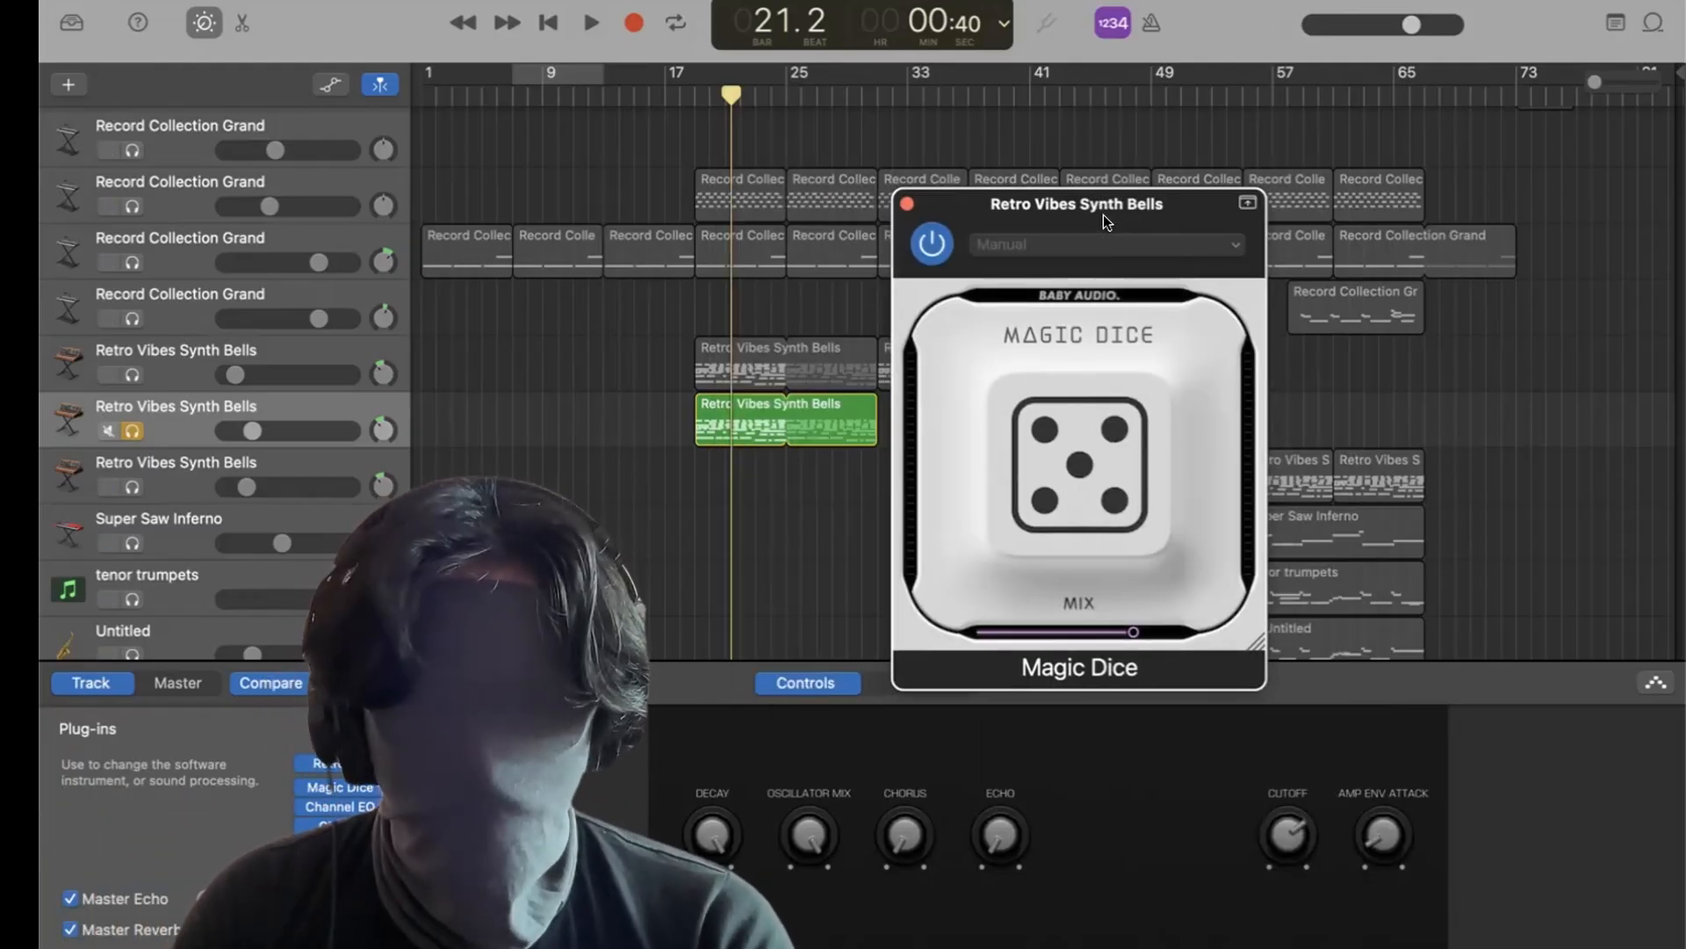
Play the soloed bells track from bar 19 with Magic Dice active, then stop.
click(685, 95)
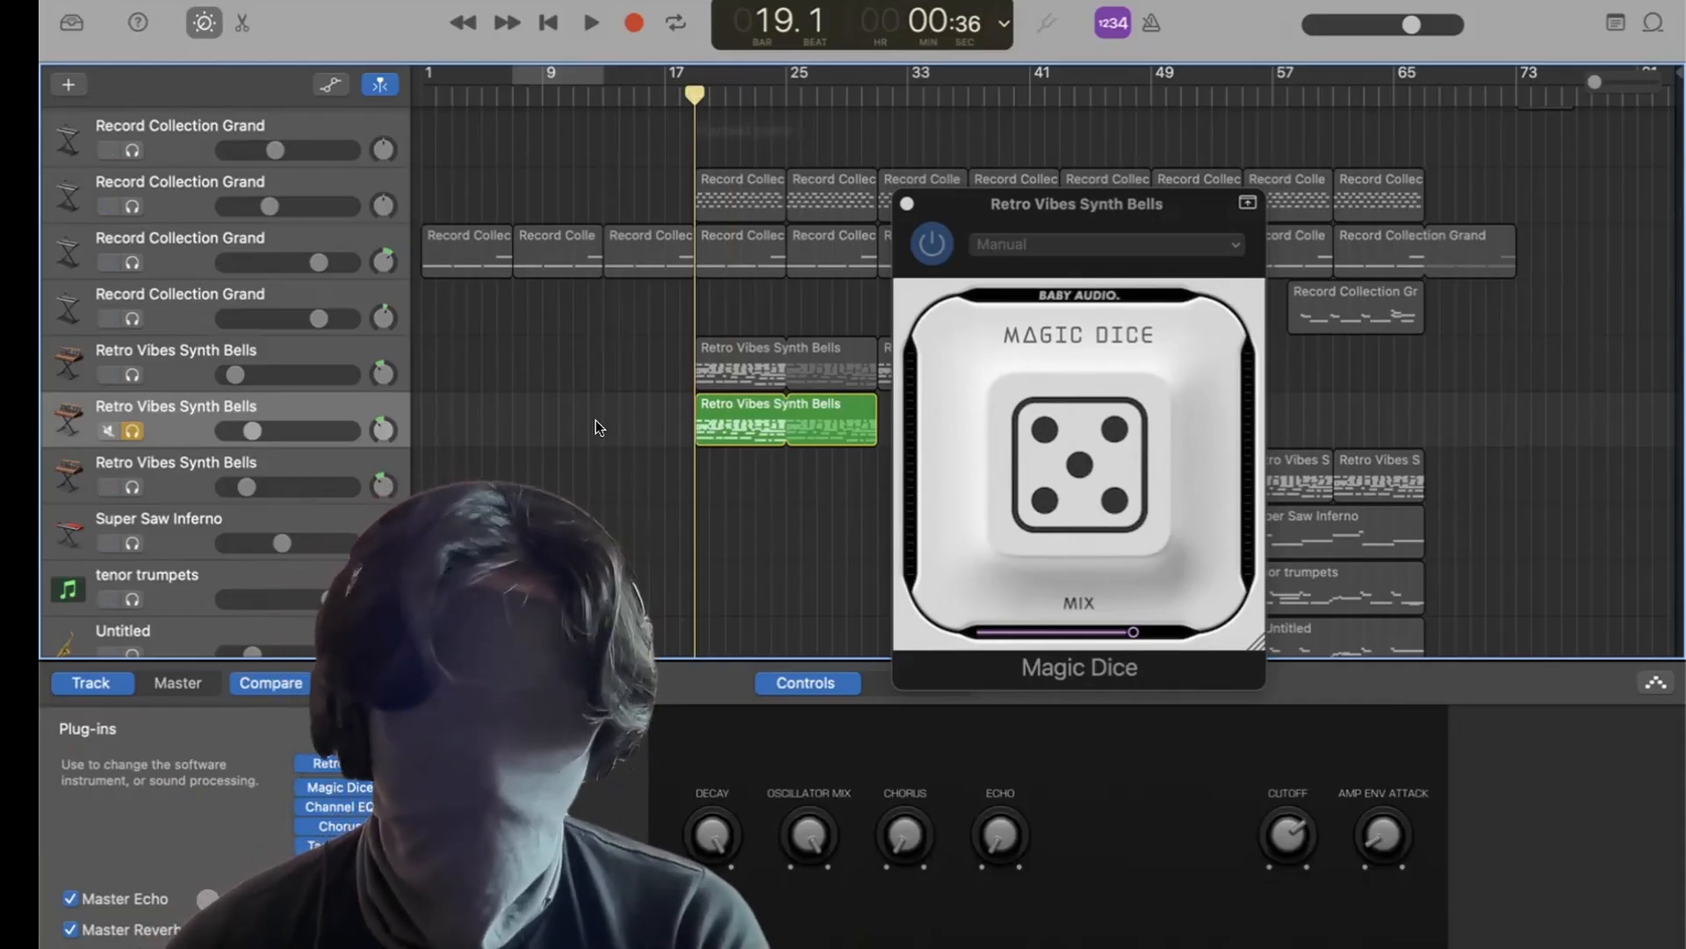
key(space)
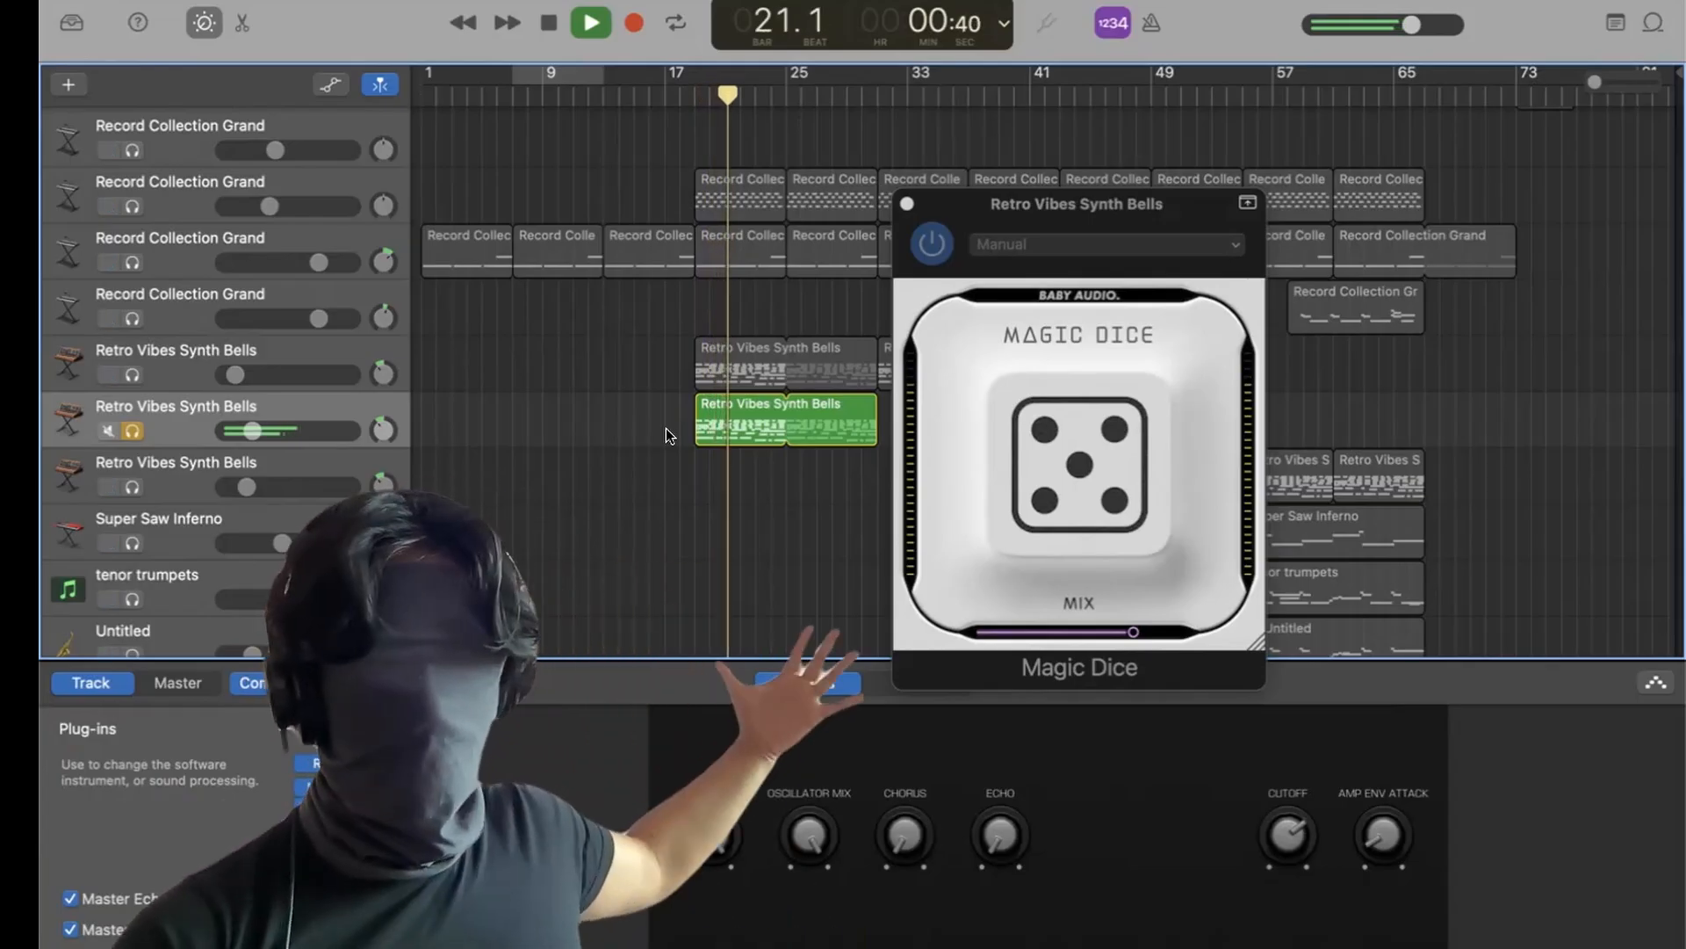
key(space)
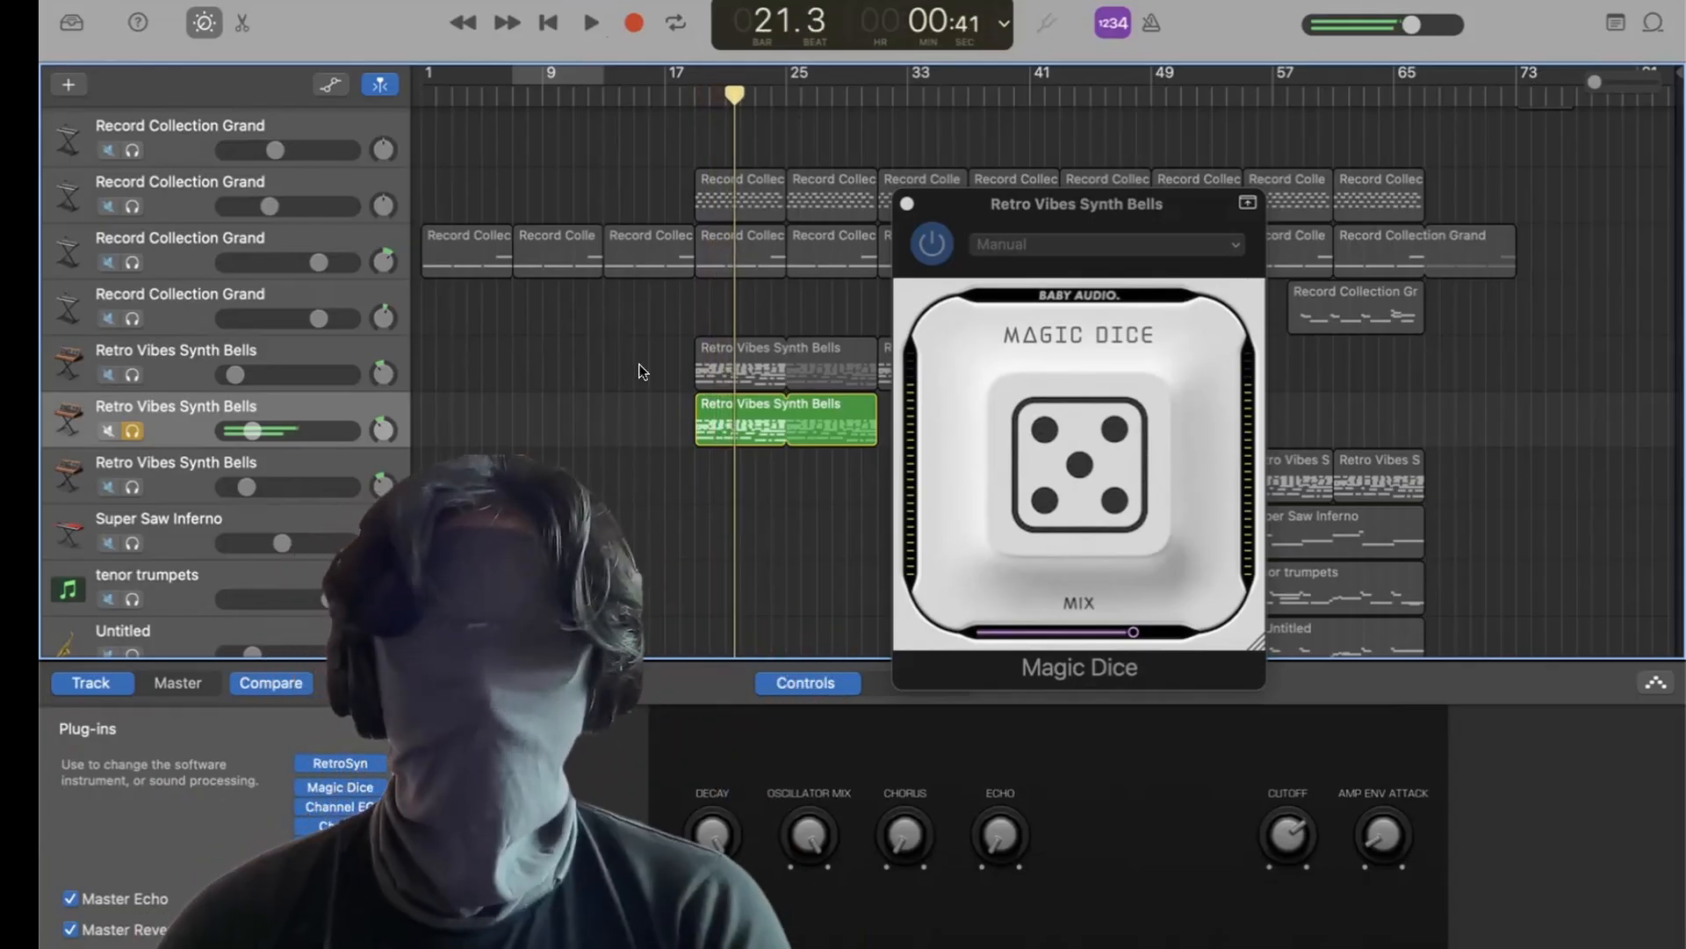
Bypass Magic Dice on the soloed bells track, play it from bar 19, and stop.
click(933, 244)
click(688, 82)
key(space)
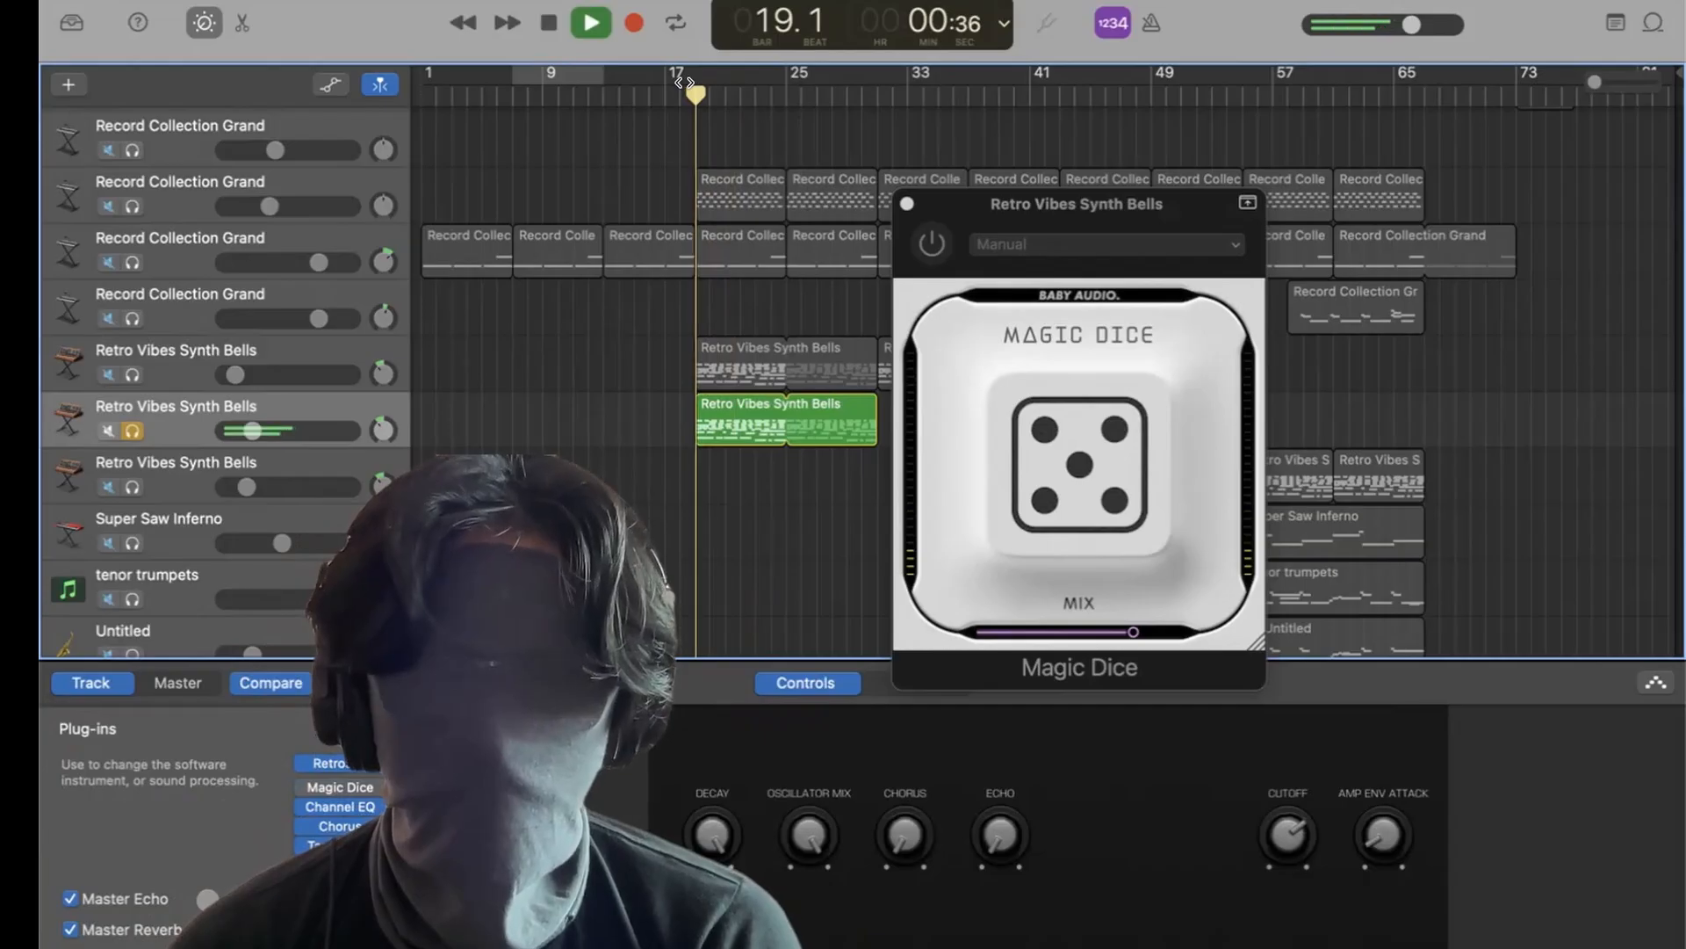
key(space)
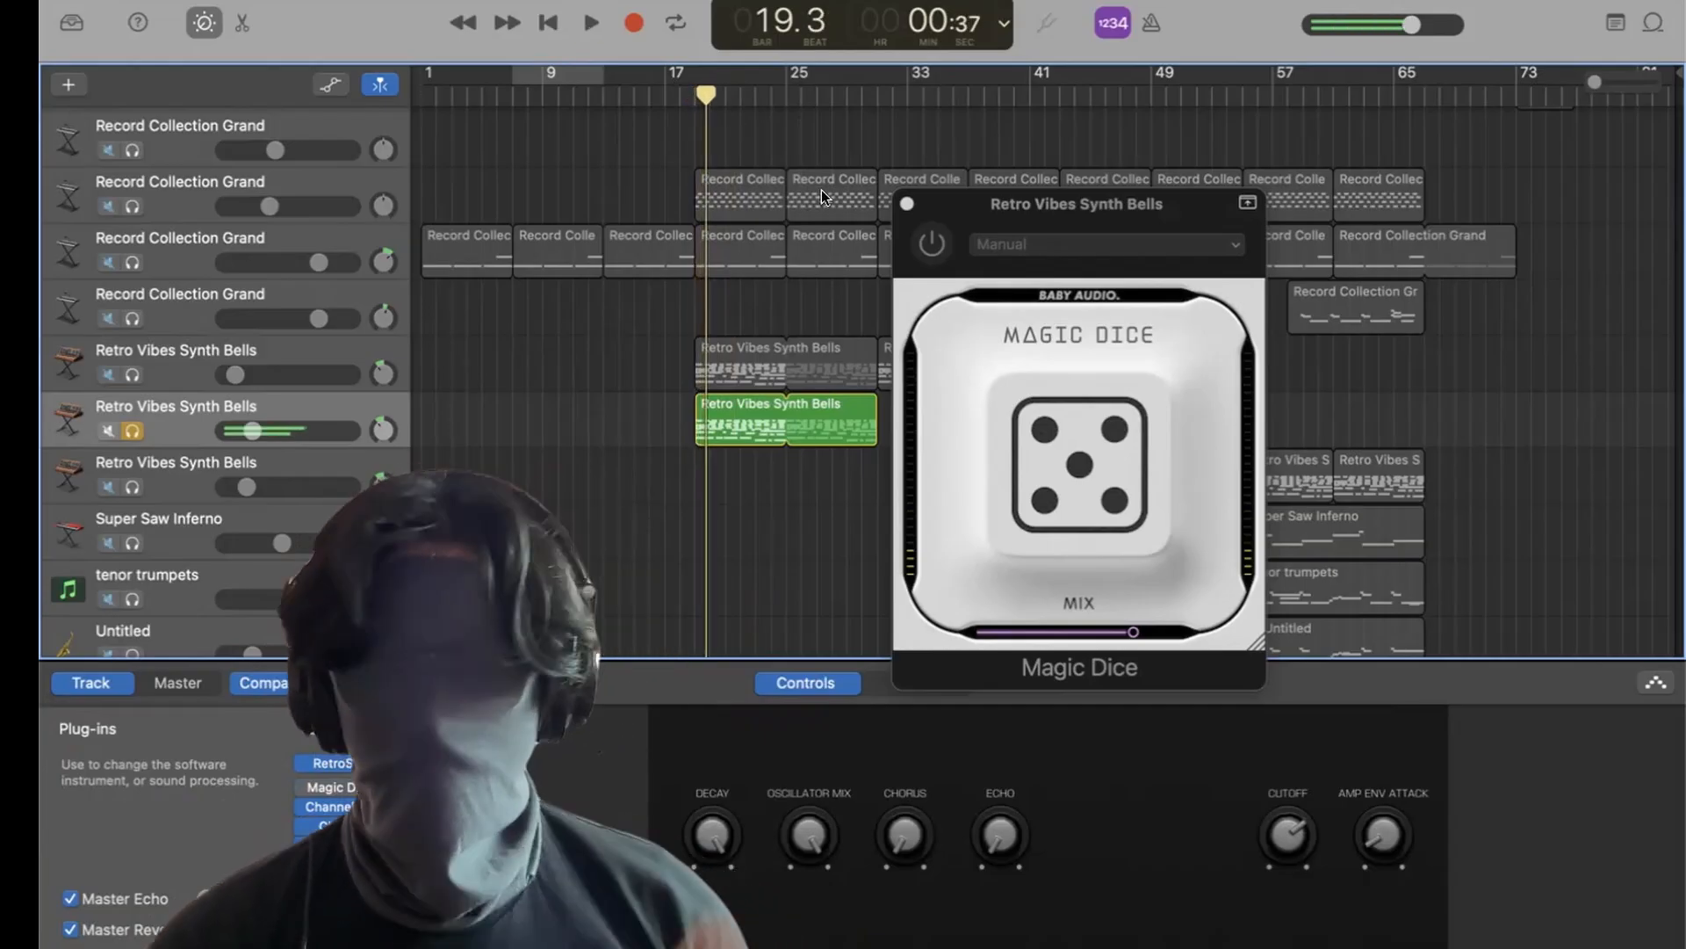
Re-enable Magic Dice and replay the soloed bells track from bar 19 to hear the effect again.
click(931, 238)
click(686, 92)
key(space)
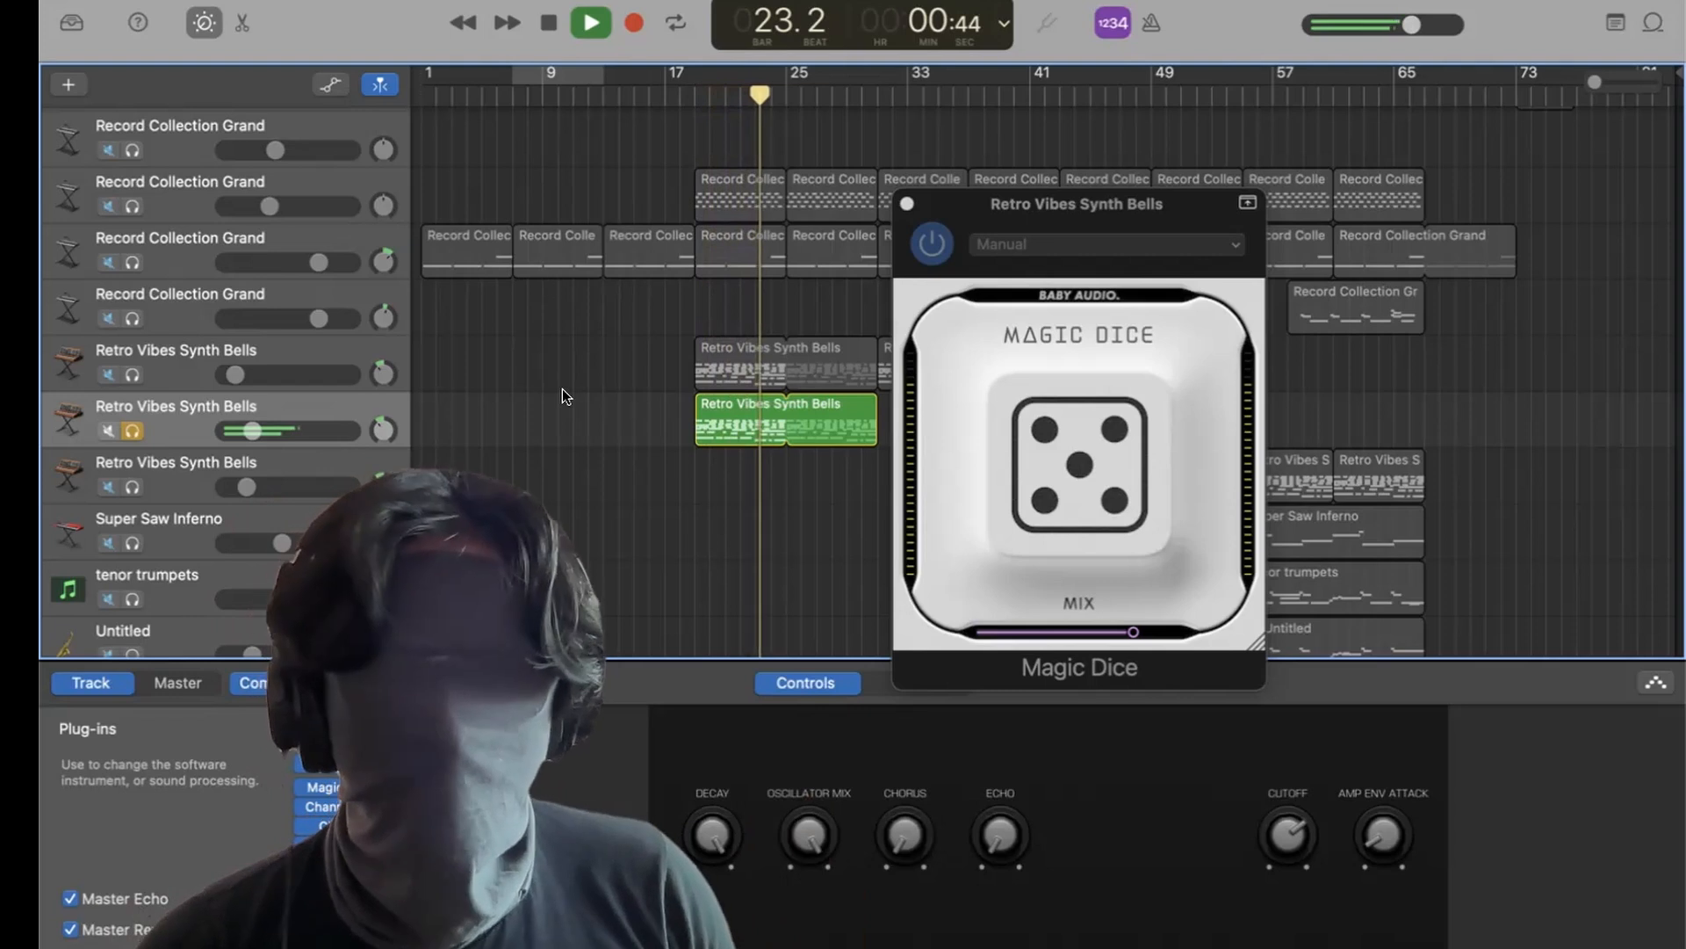
key(space)
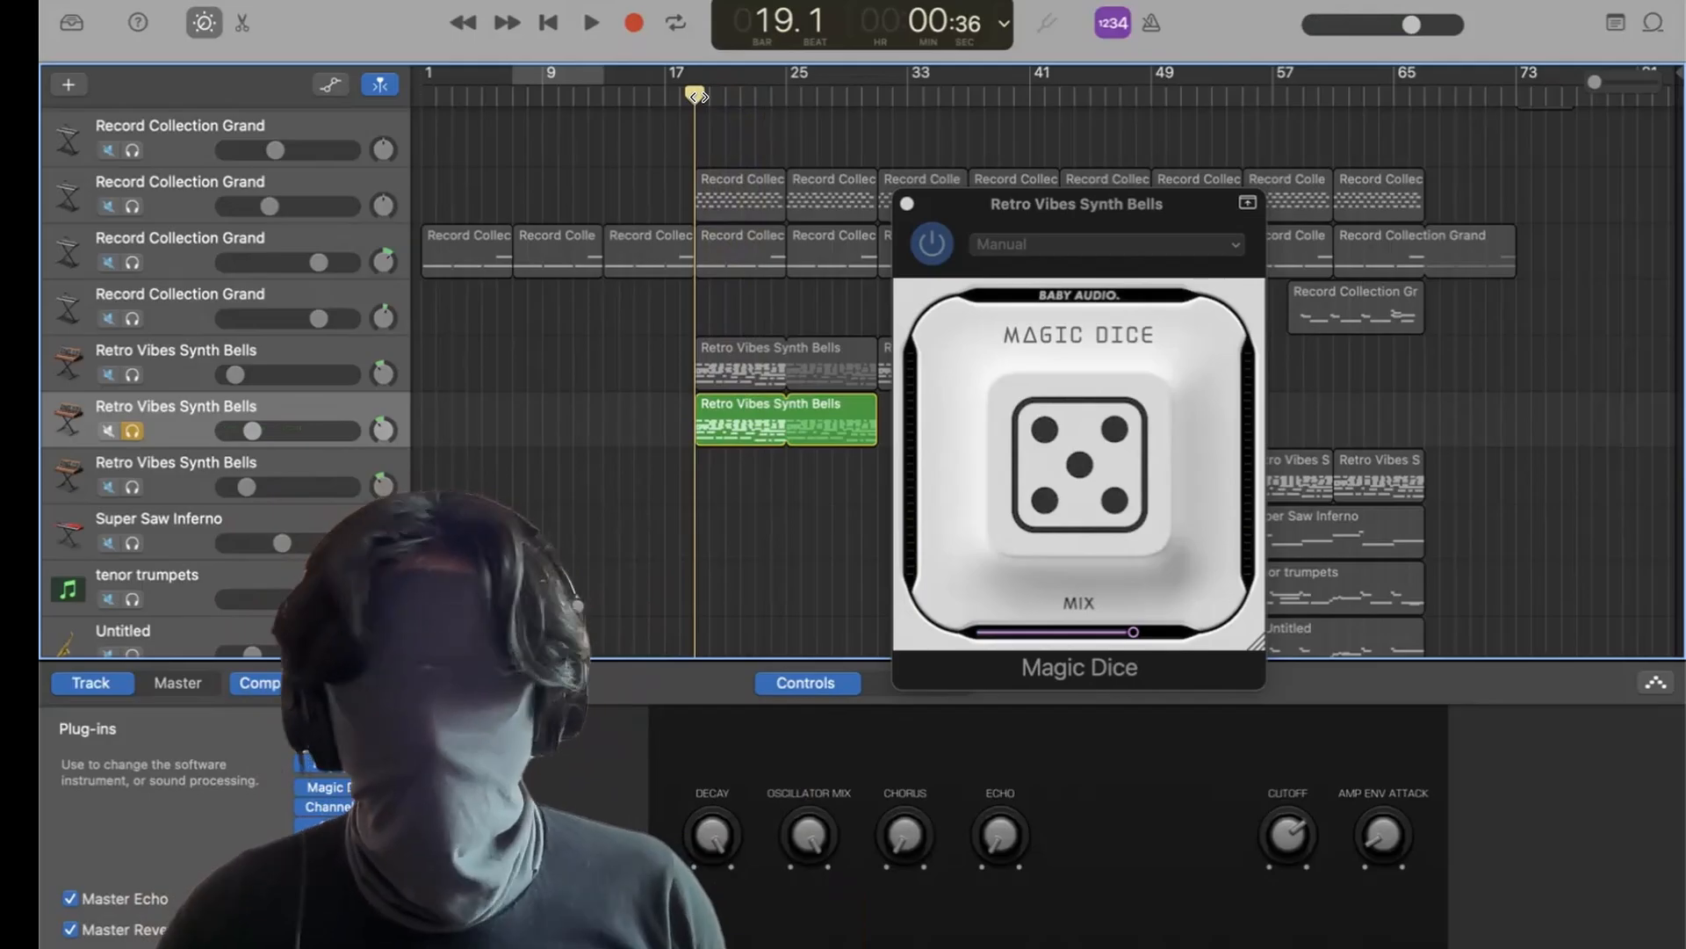
key(space)
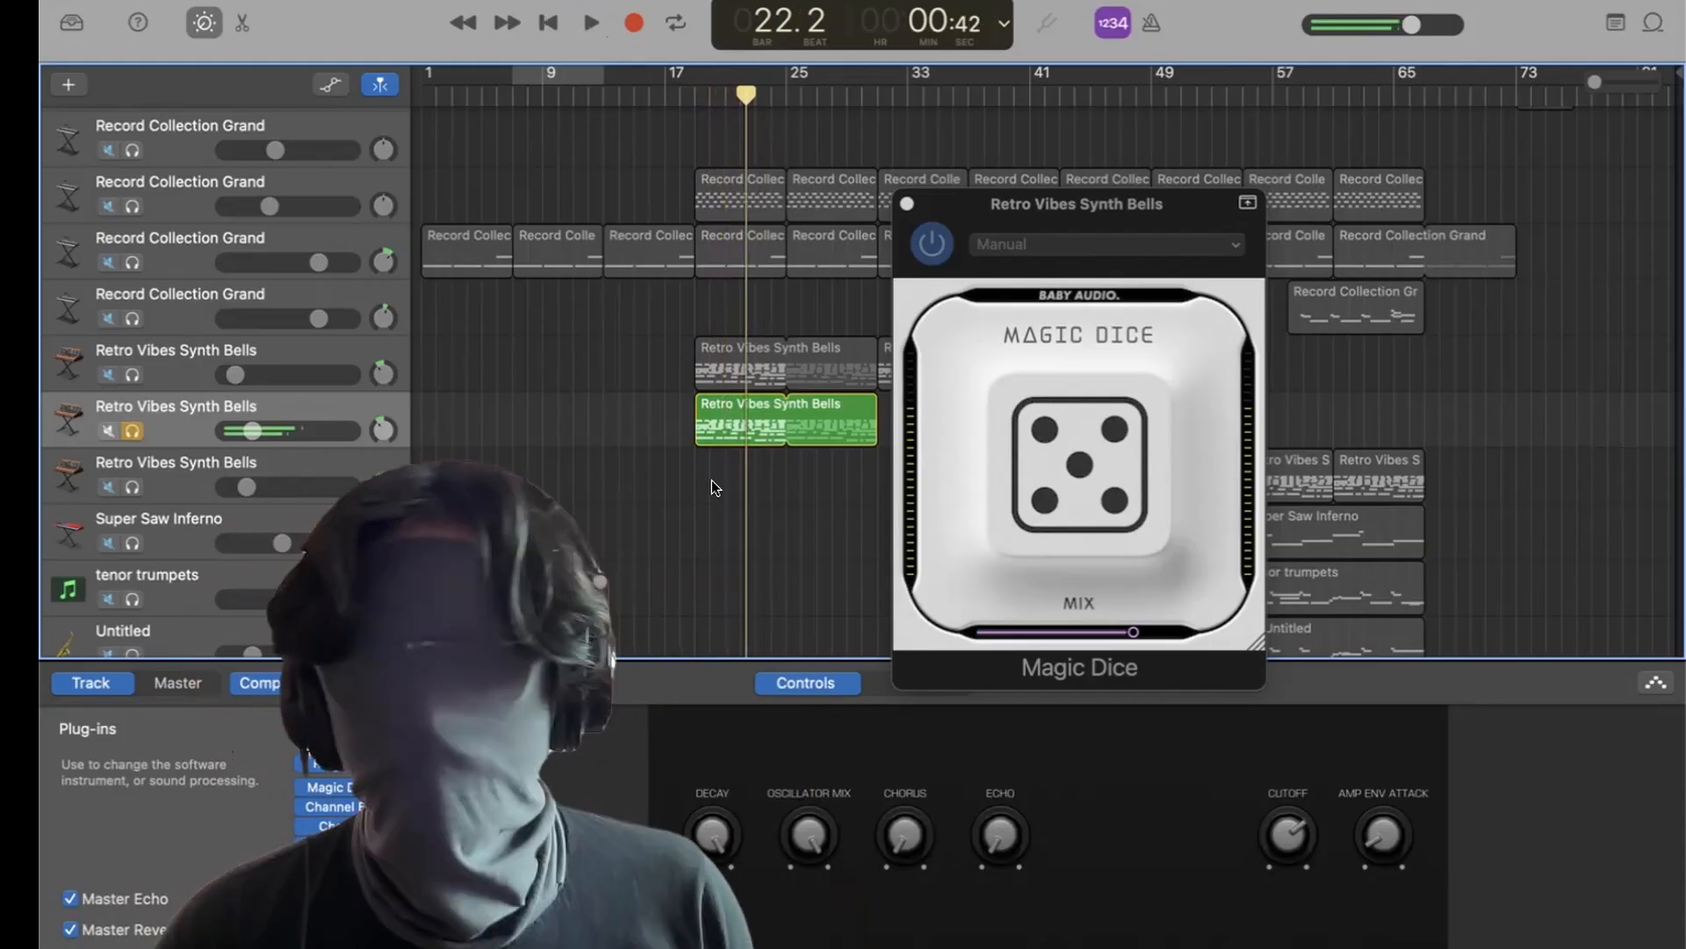
Close the Magic Dice window and raise the volume of the upper Retro Vibes Synth Bells track slightly.
click(906, 202)
scroll(925, 250, up, 5)
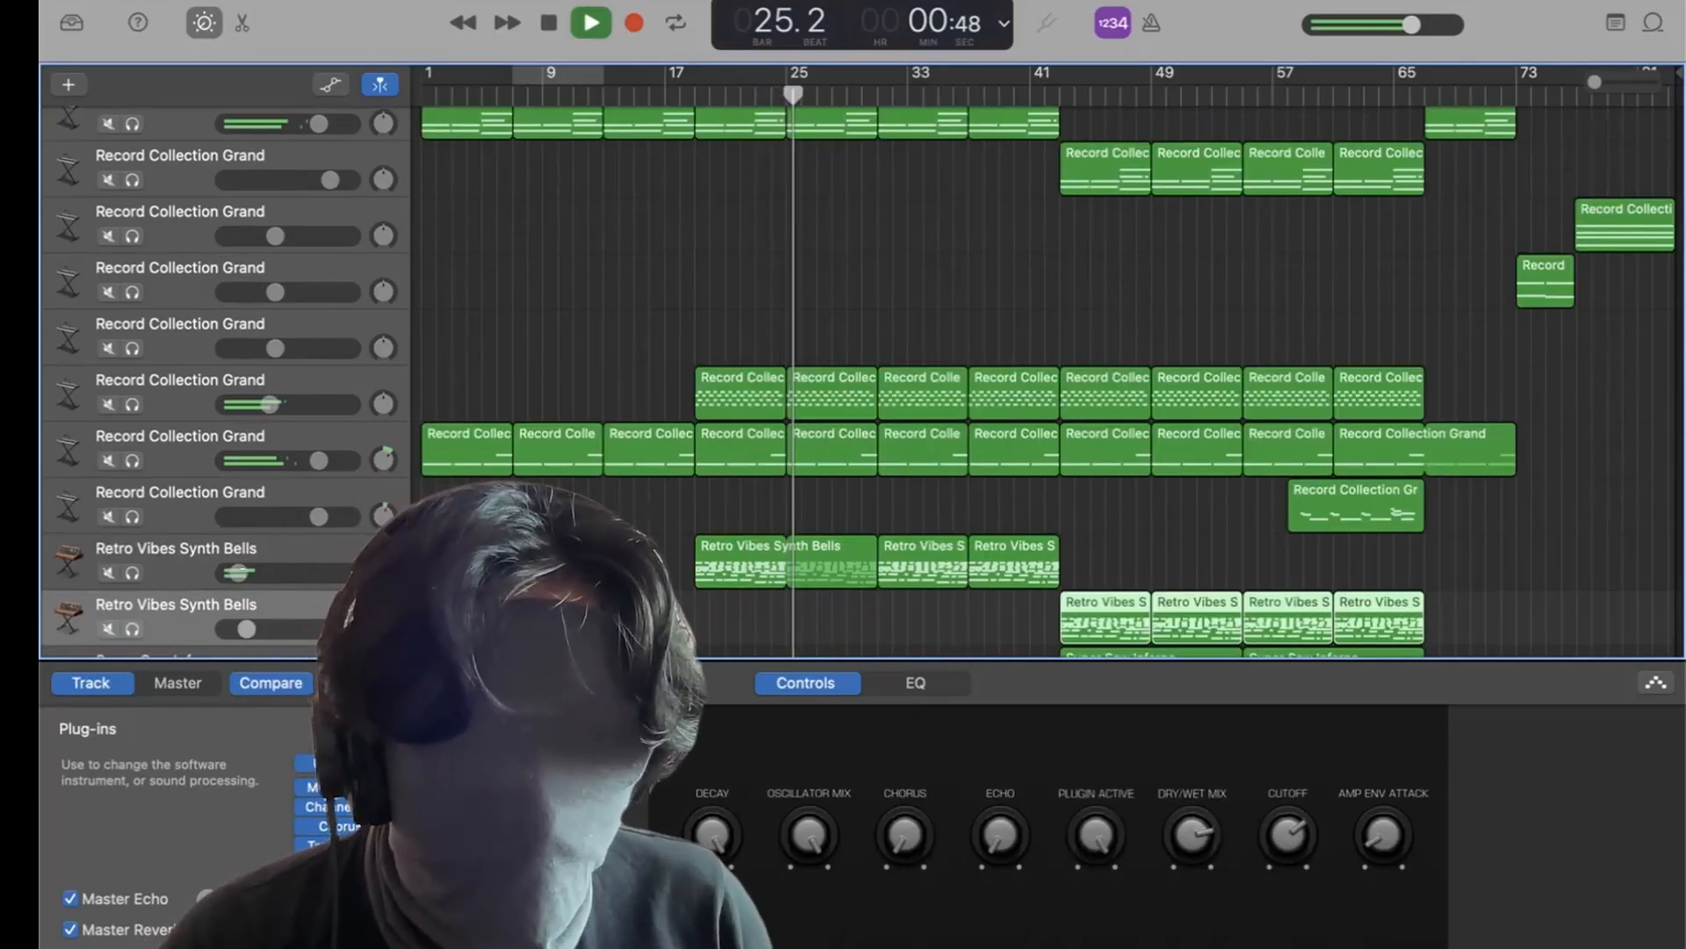
drag(252, 573, 258, 572)
click(258, 546)
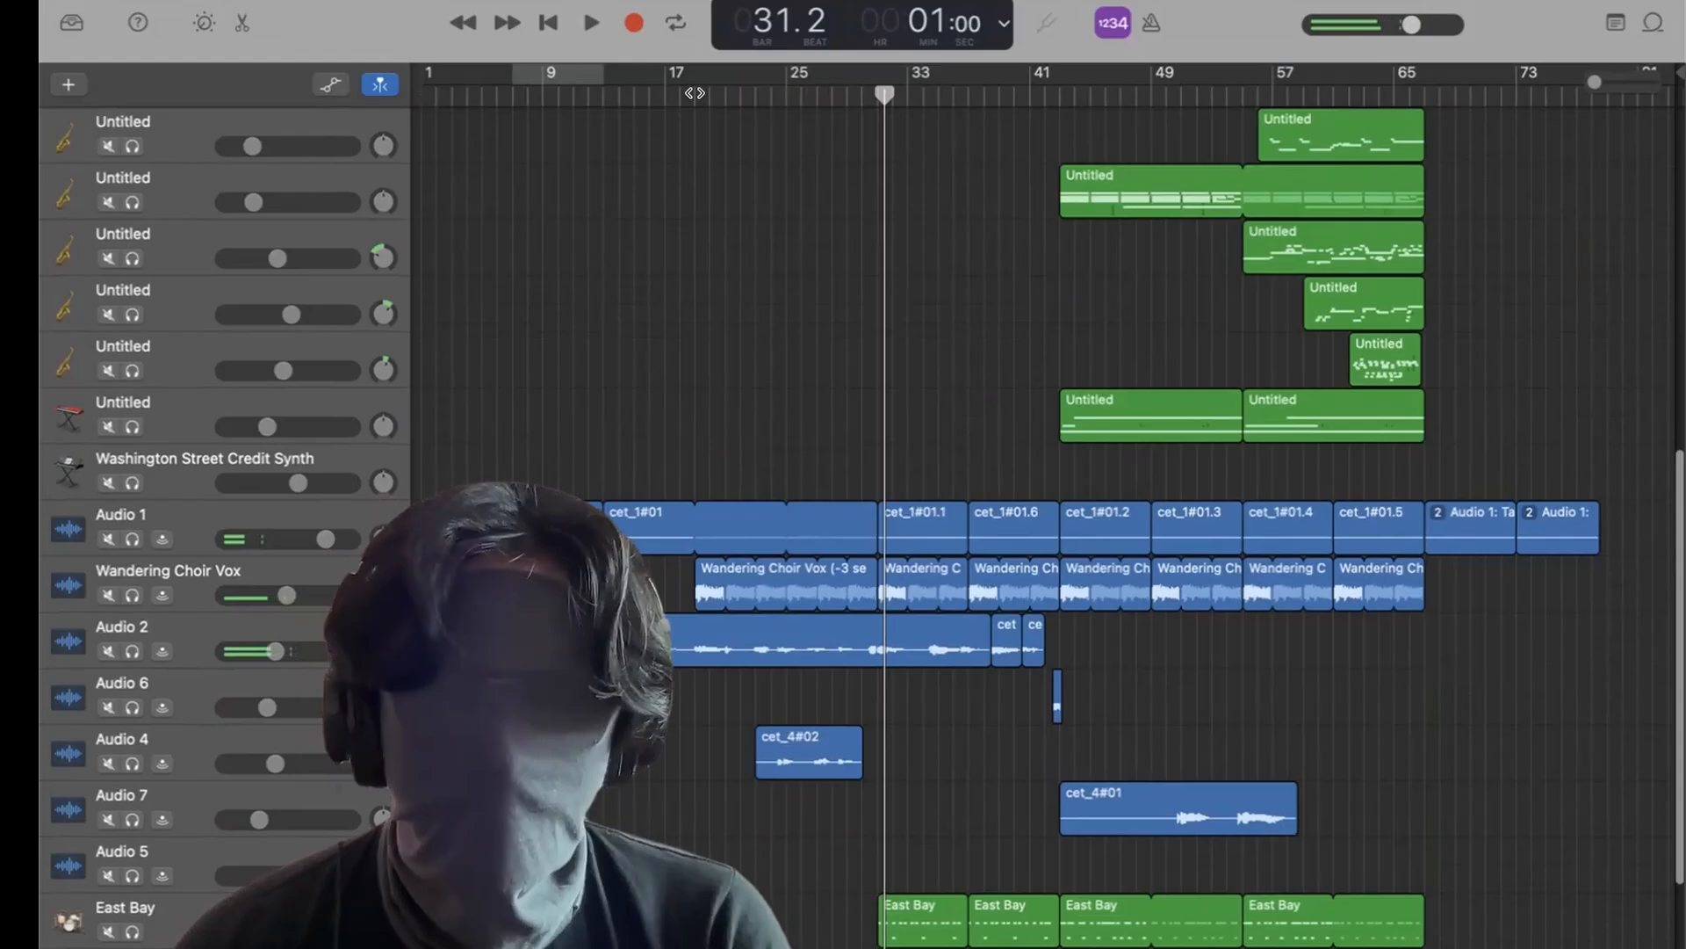
Move the playhead to bar 19, then solo and select the Wandering Choir Vox track.
click(694, 93)
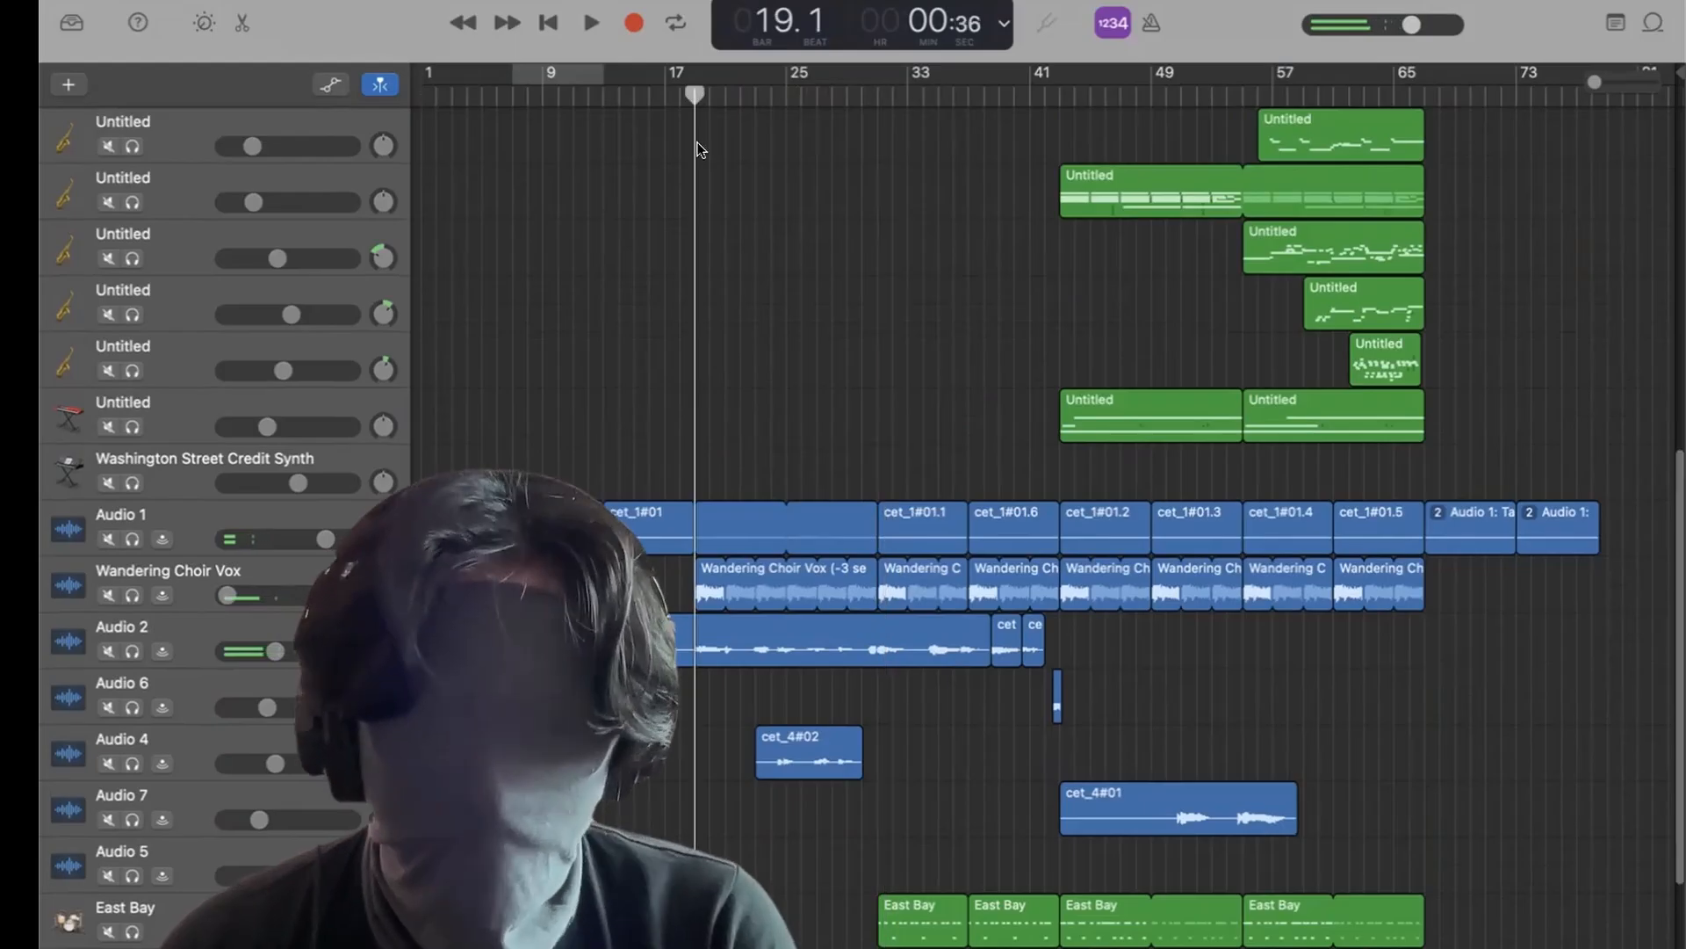
scroll(782, 425, down, 3)
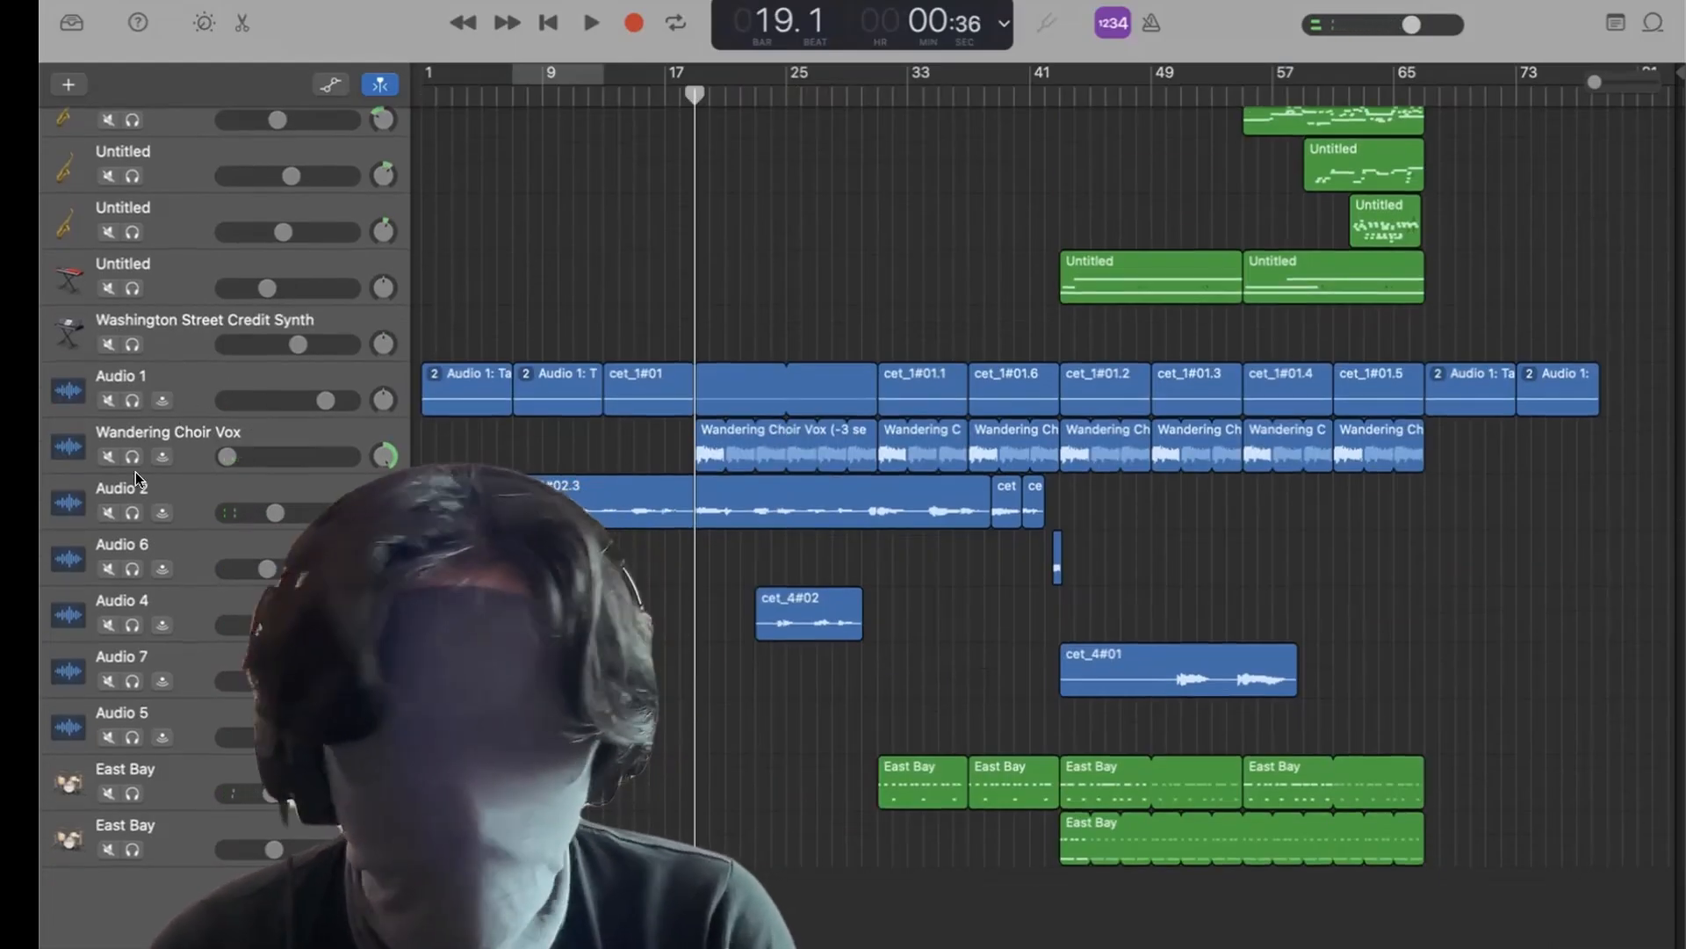
click(132, 456)
click(193, 445)
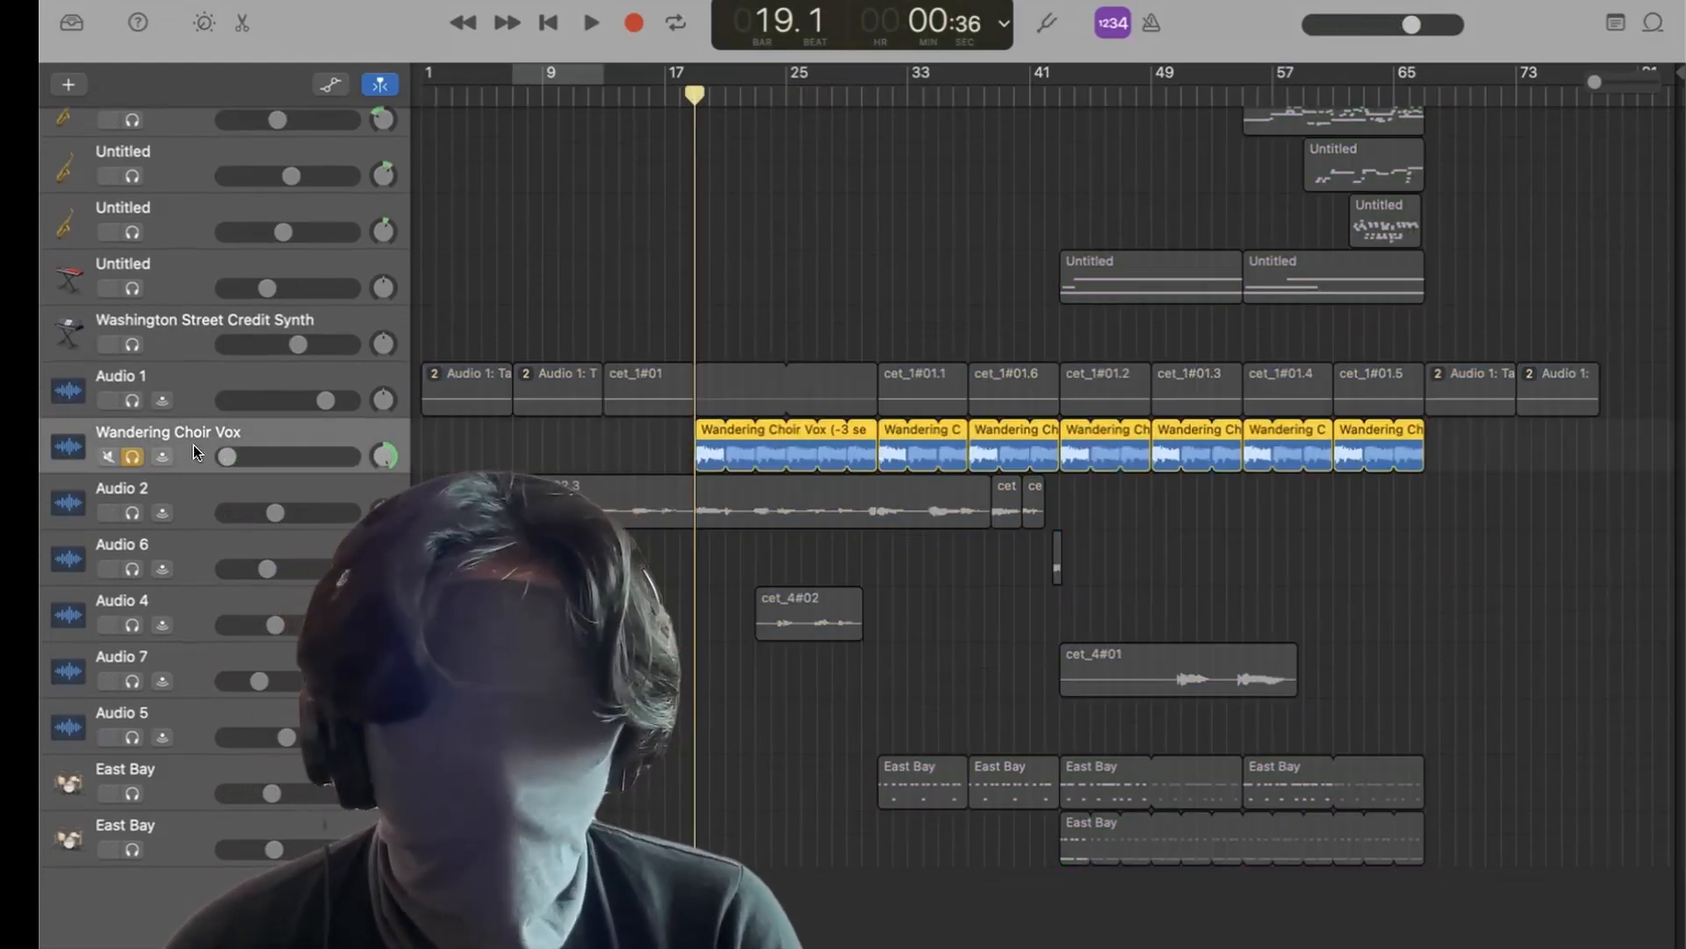
Look over the track list and show the Smart Controls for the Wandering Choir Vox track.
scroll(469, 382, up, 15)
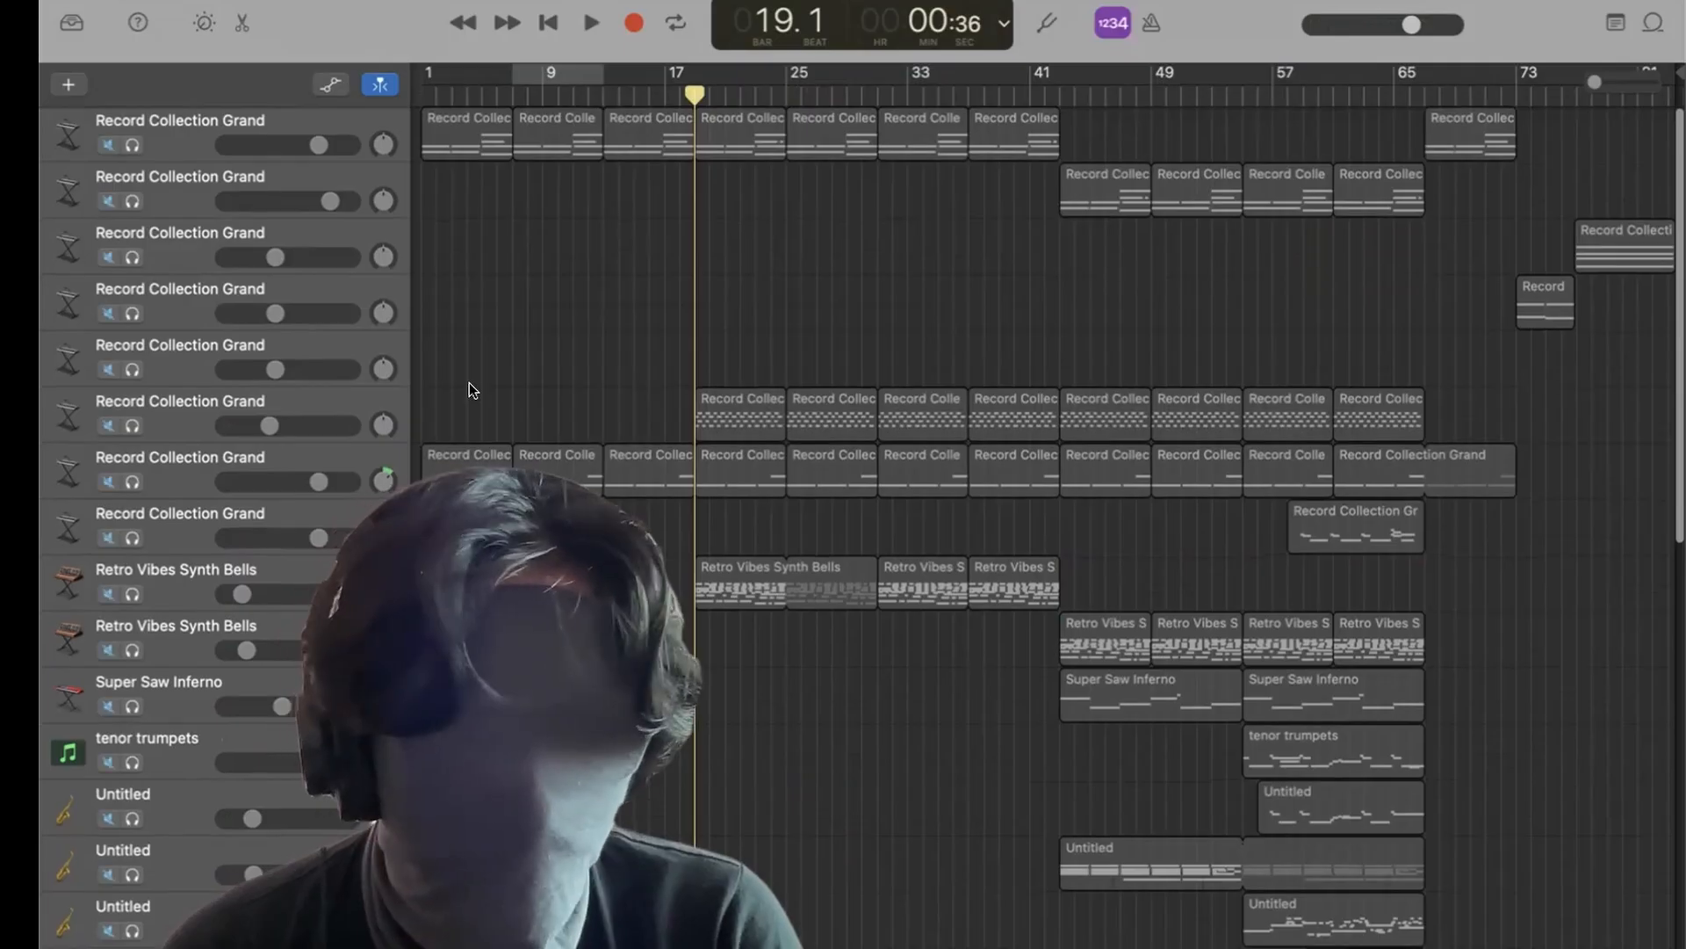
scroll(469, 382, down, 13)
scroll(469, 382, down, 1)
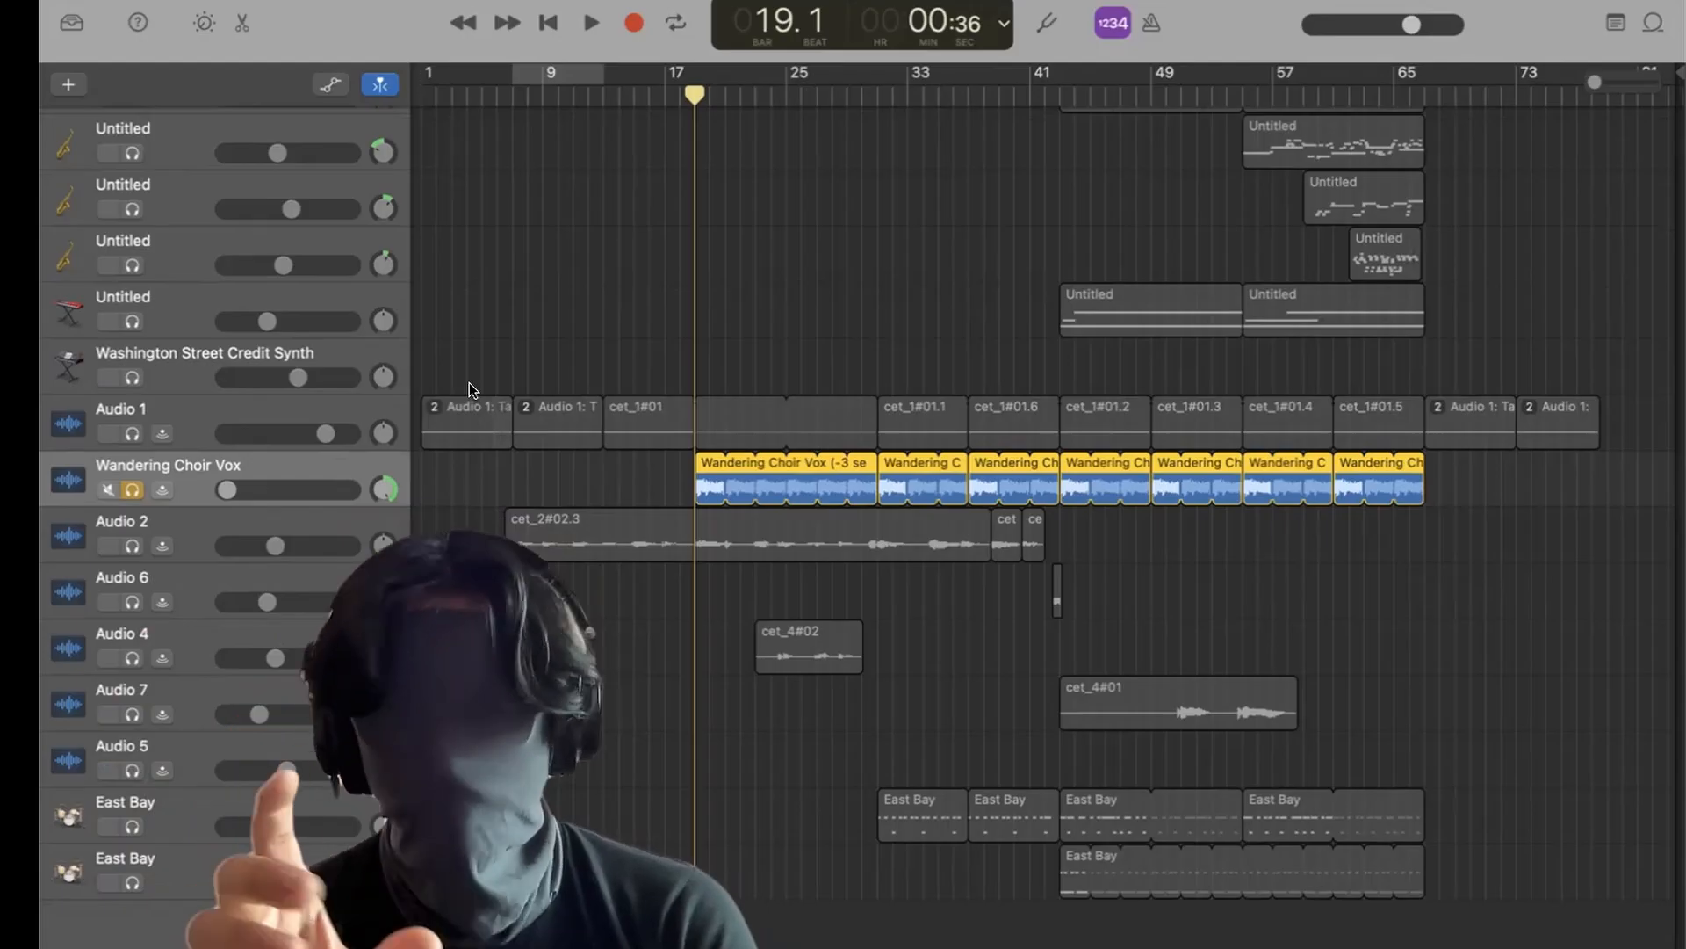
key(b)
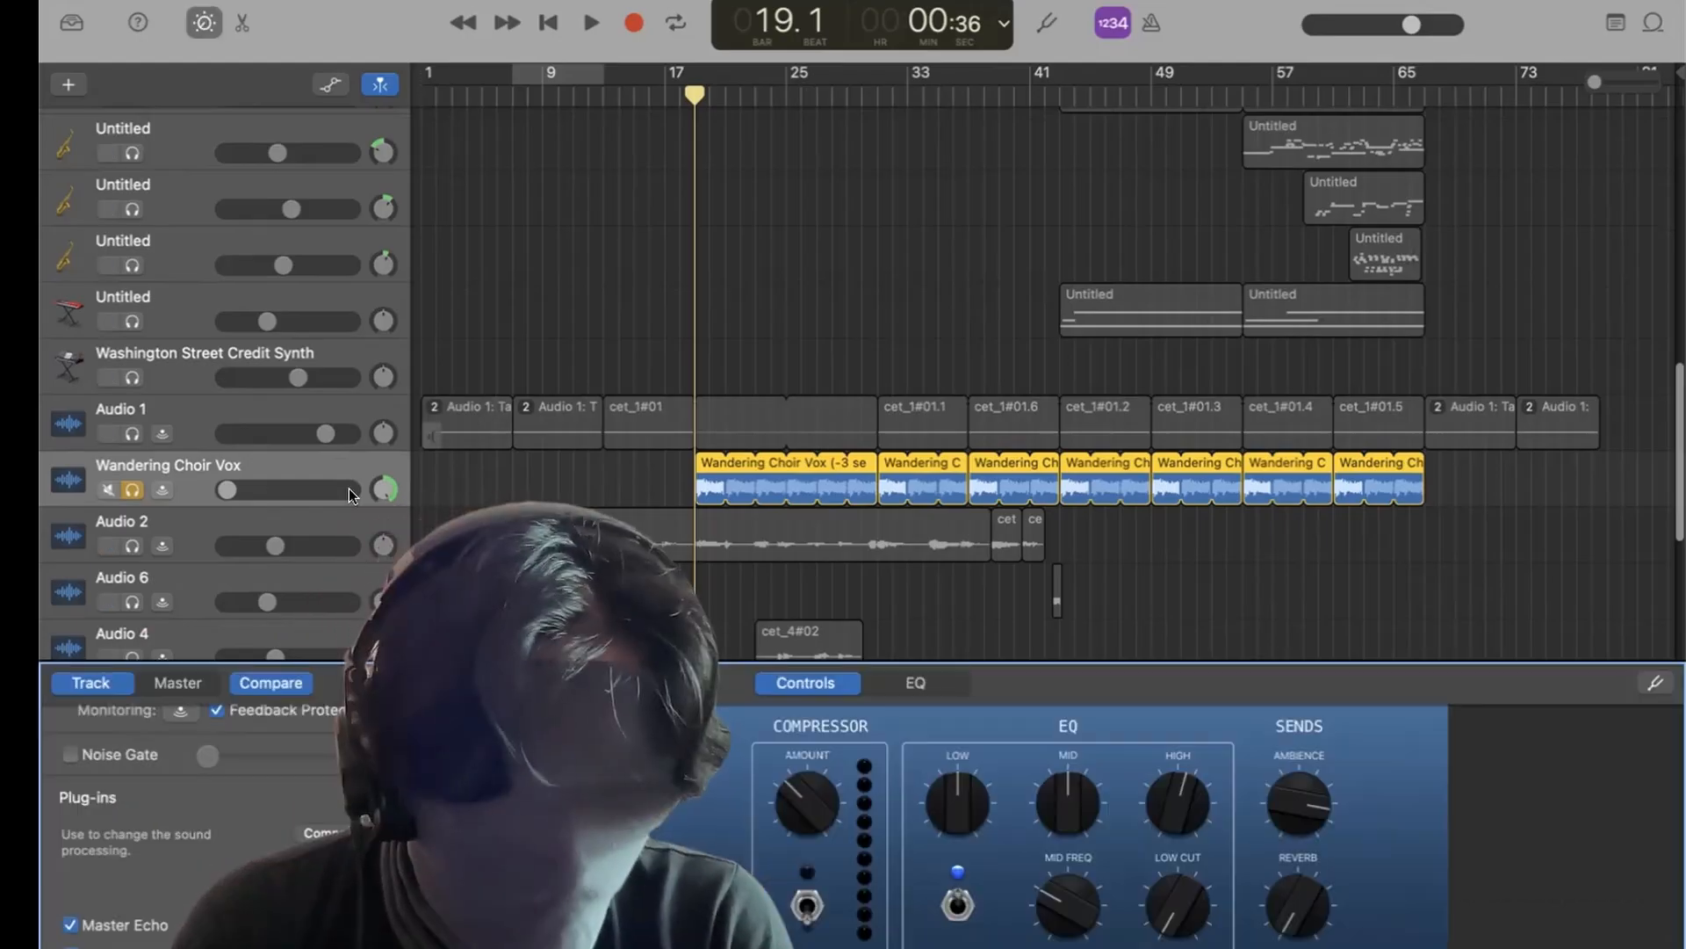
scroll(655, 542, down, 2)
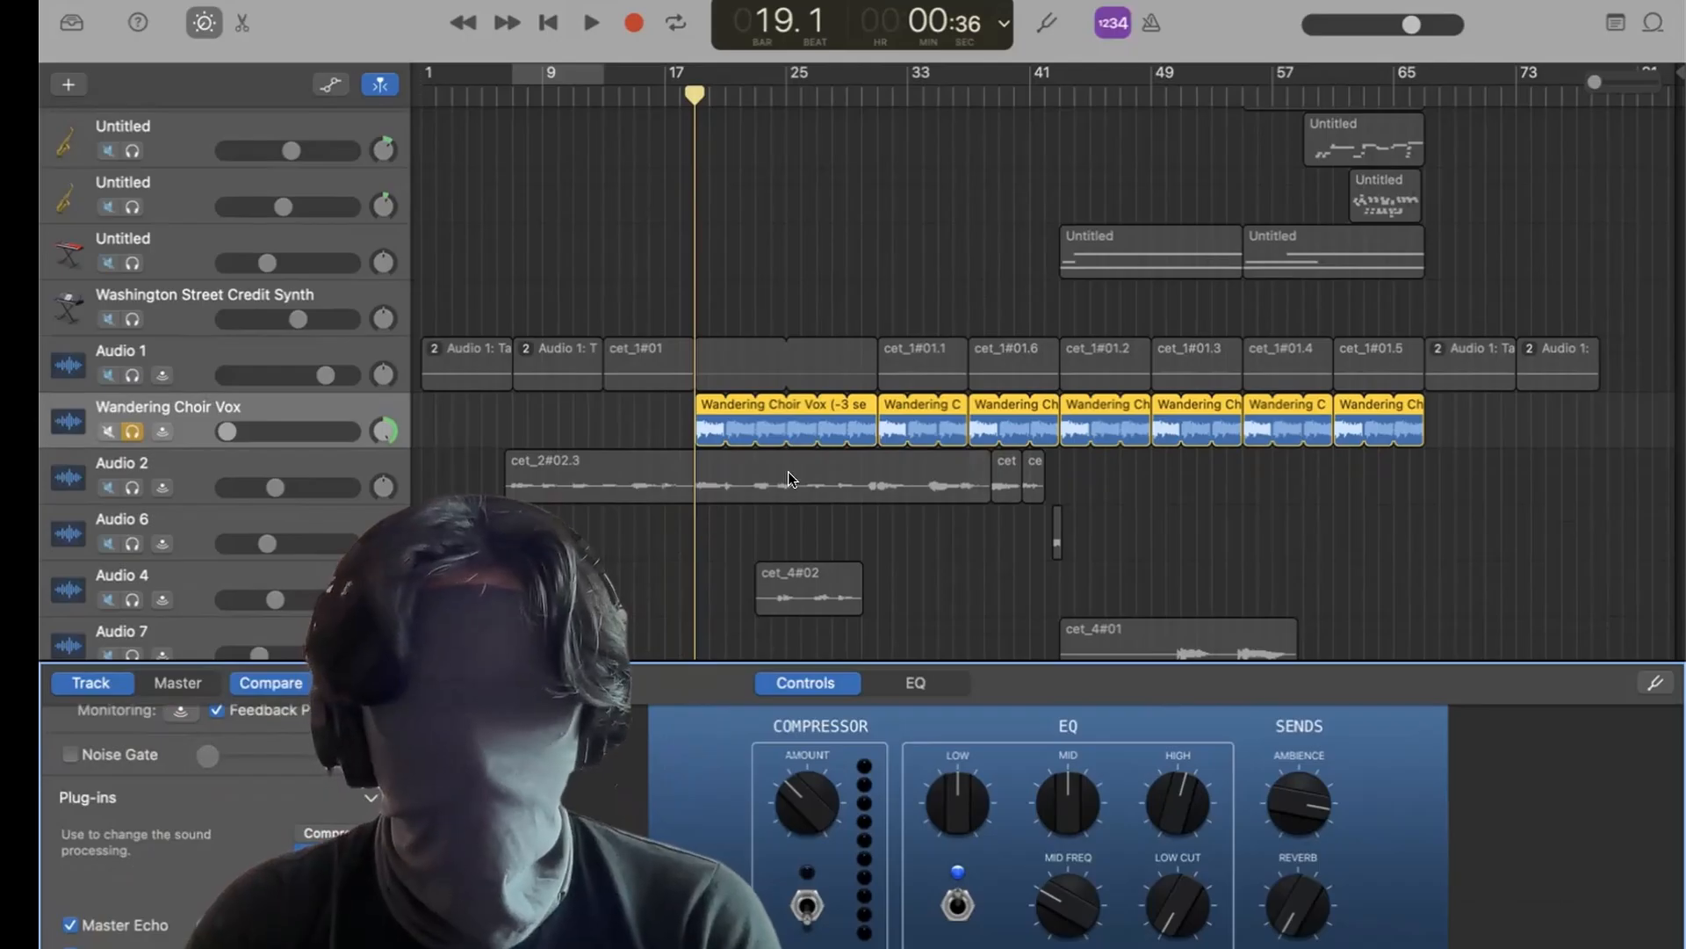
Play the soloed Wandering Choir Vox from bar 19 and again from bar 31, then stop.
key(space)
scroll(800, 473, up, 5)
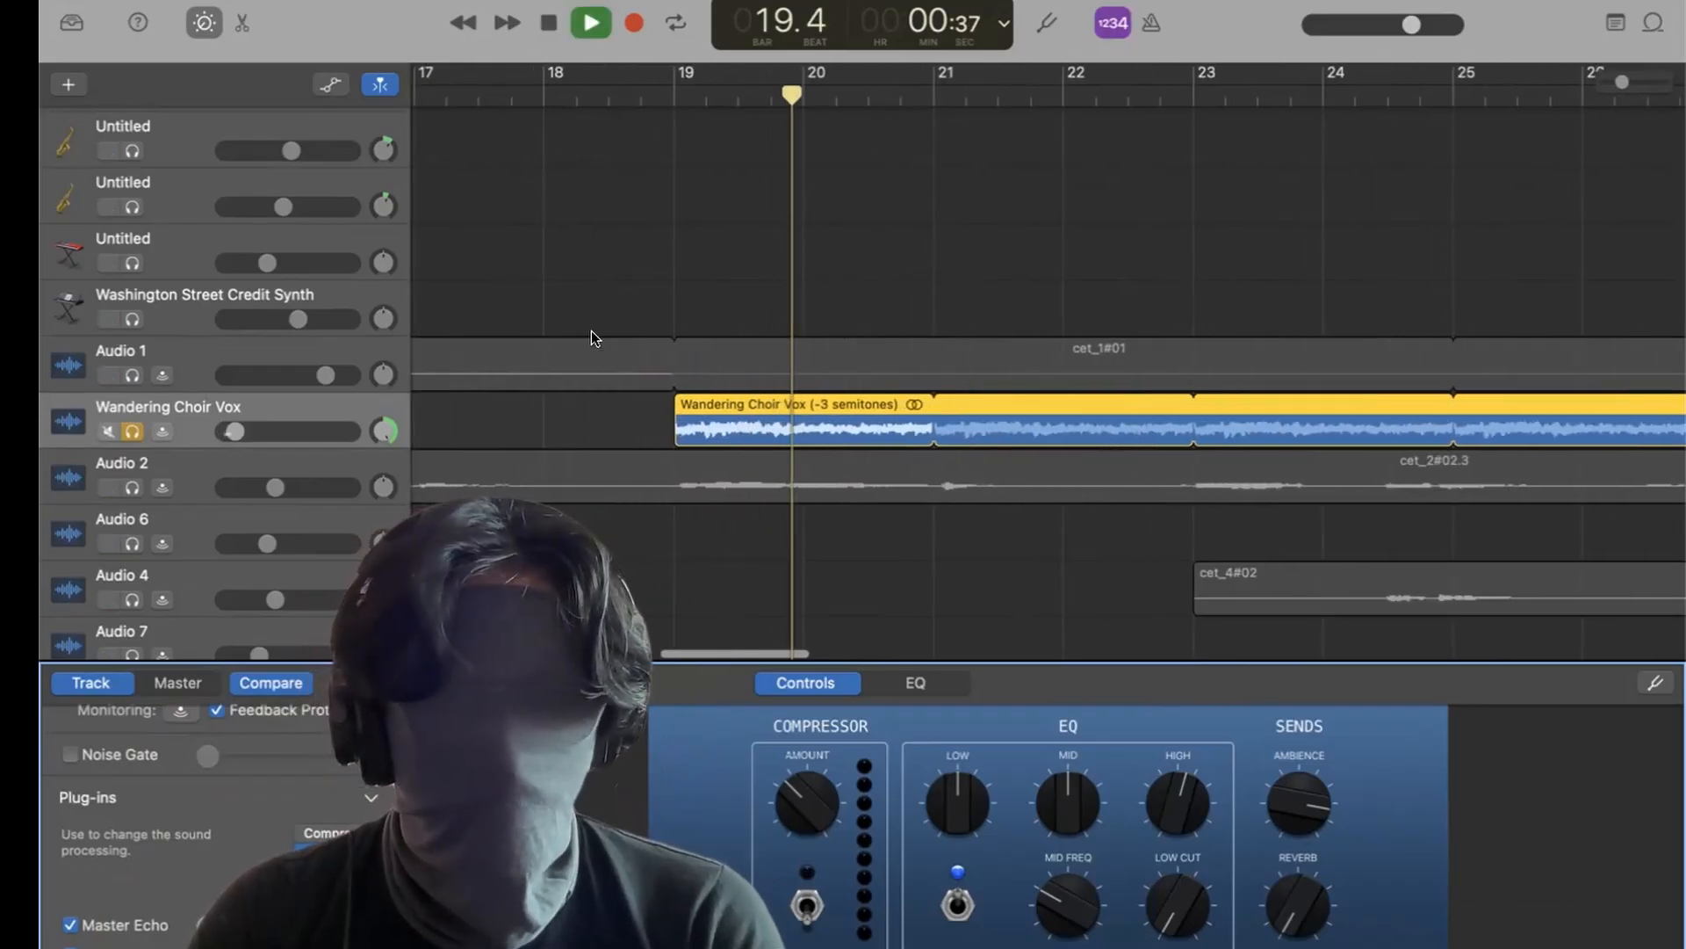
scroll(655, 344, down, 5)
key(a)
key(a)
scroll(892, 409, right, 5)
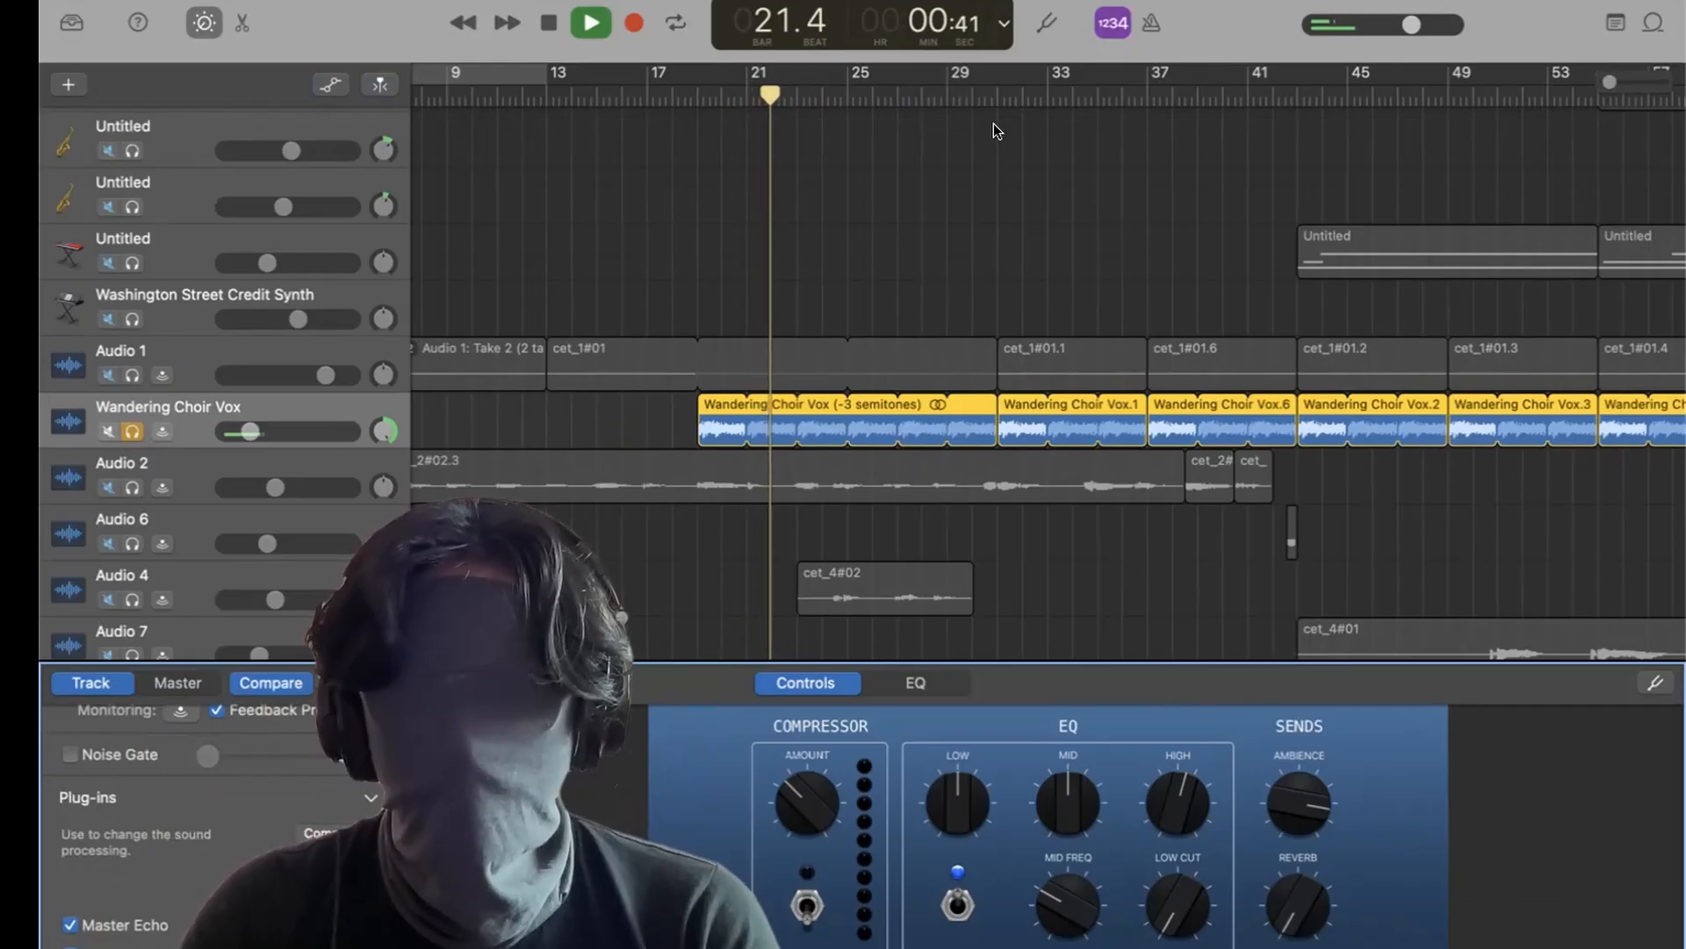
click(1003, 94)
key(space)
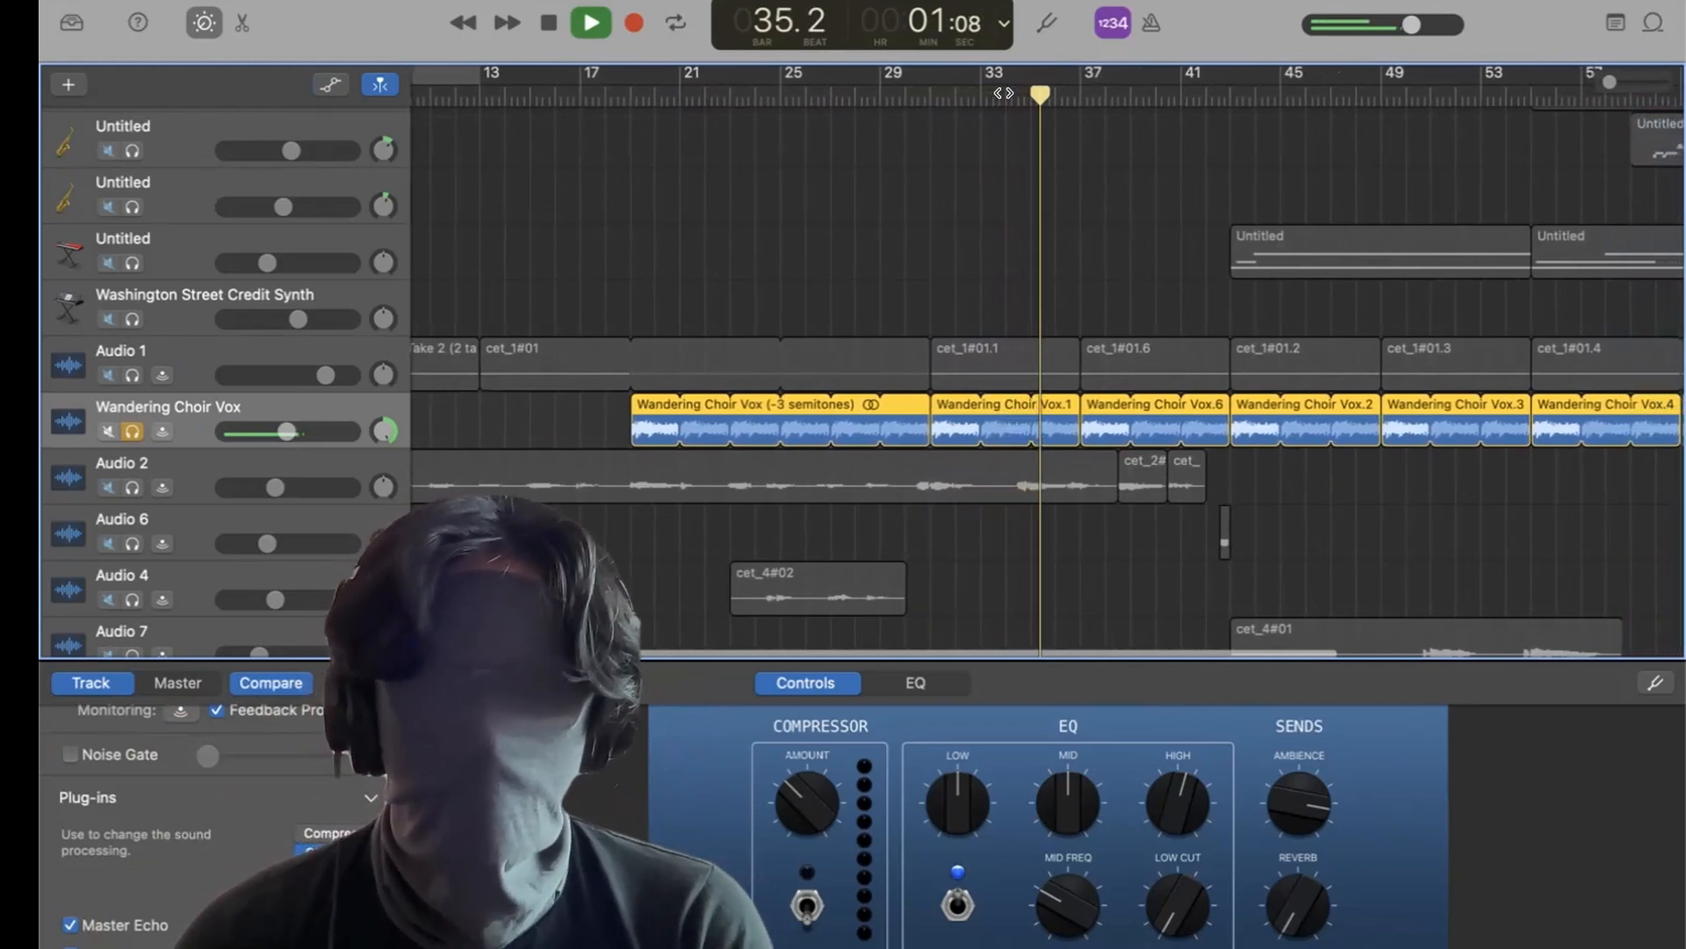
key(space)
Unsolo the Wandering Choir Vox track and play the full mix from bar 31.
click(134, 431)
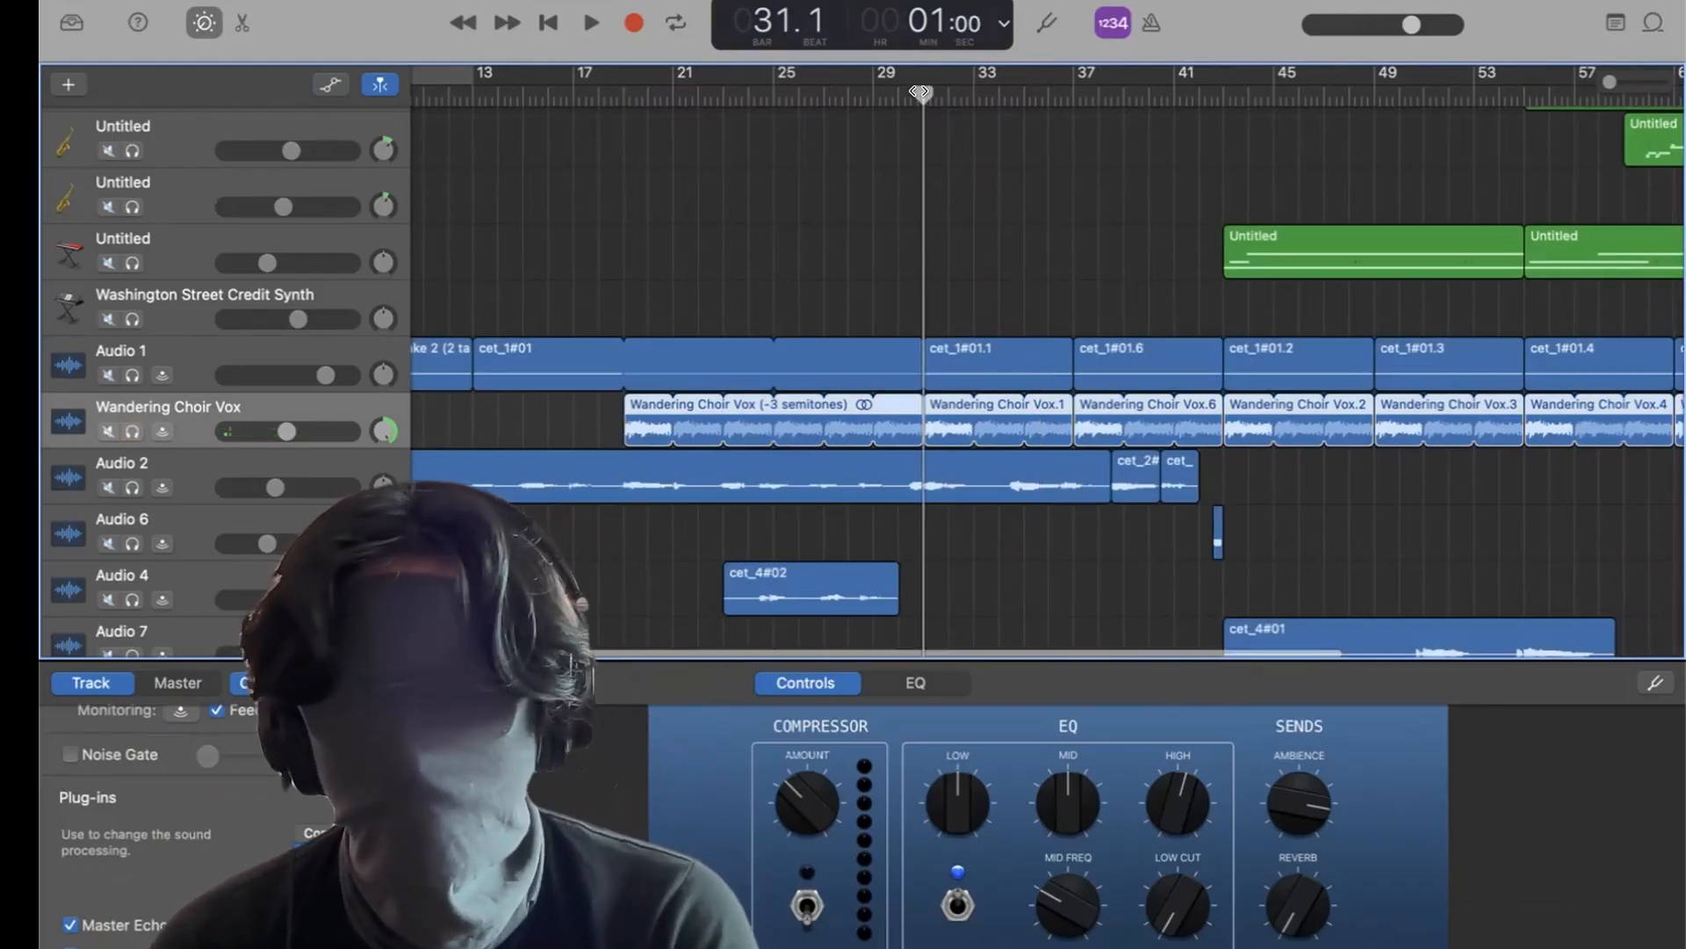
key(space)
scroll(952, 176, left, 1)
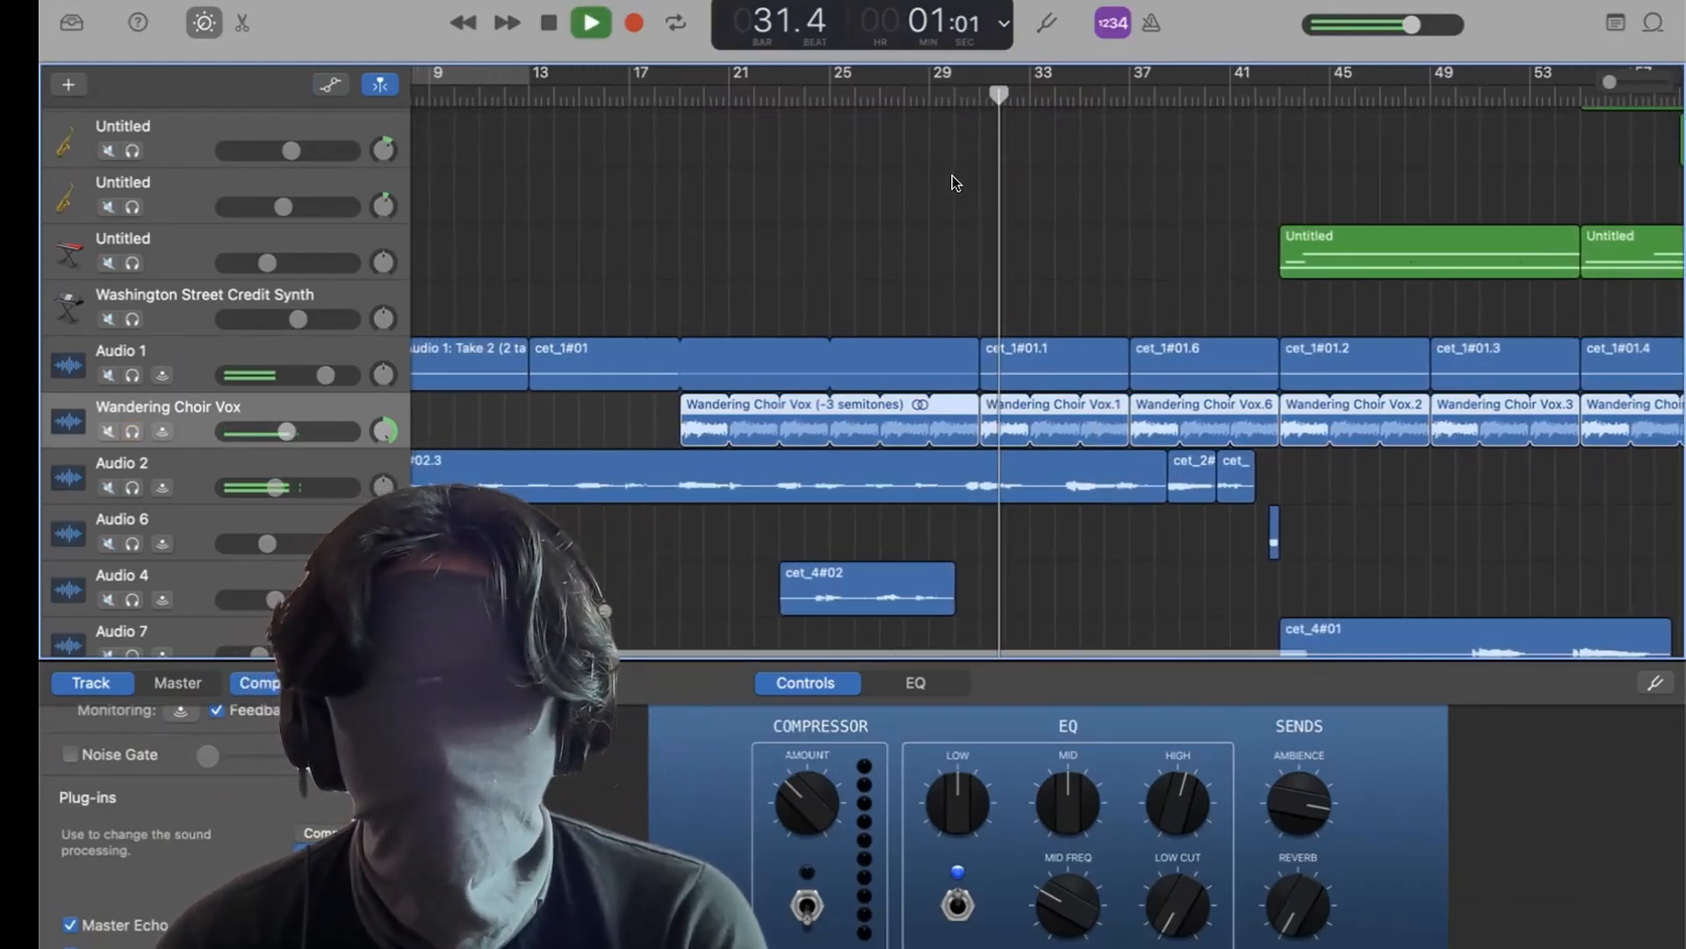
scroll(952, 176, right, 1)
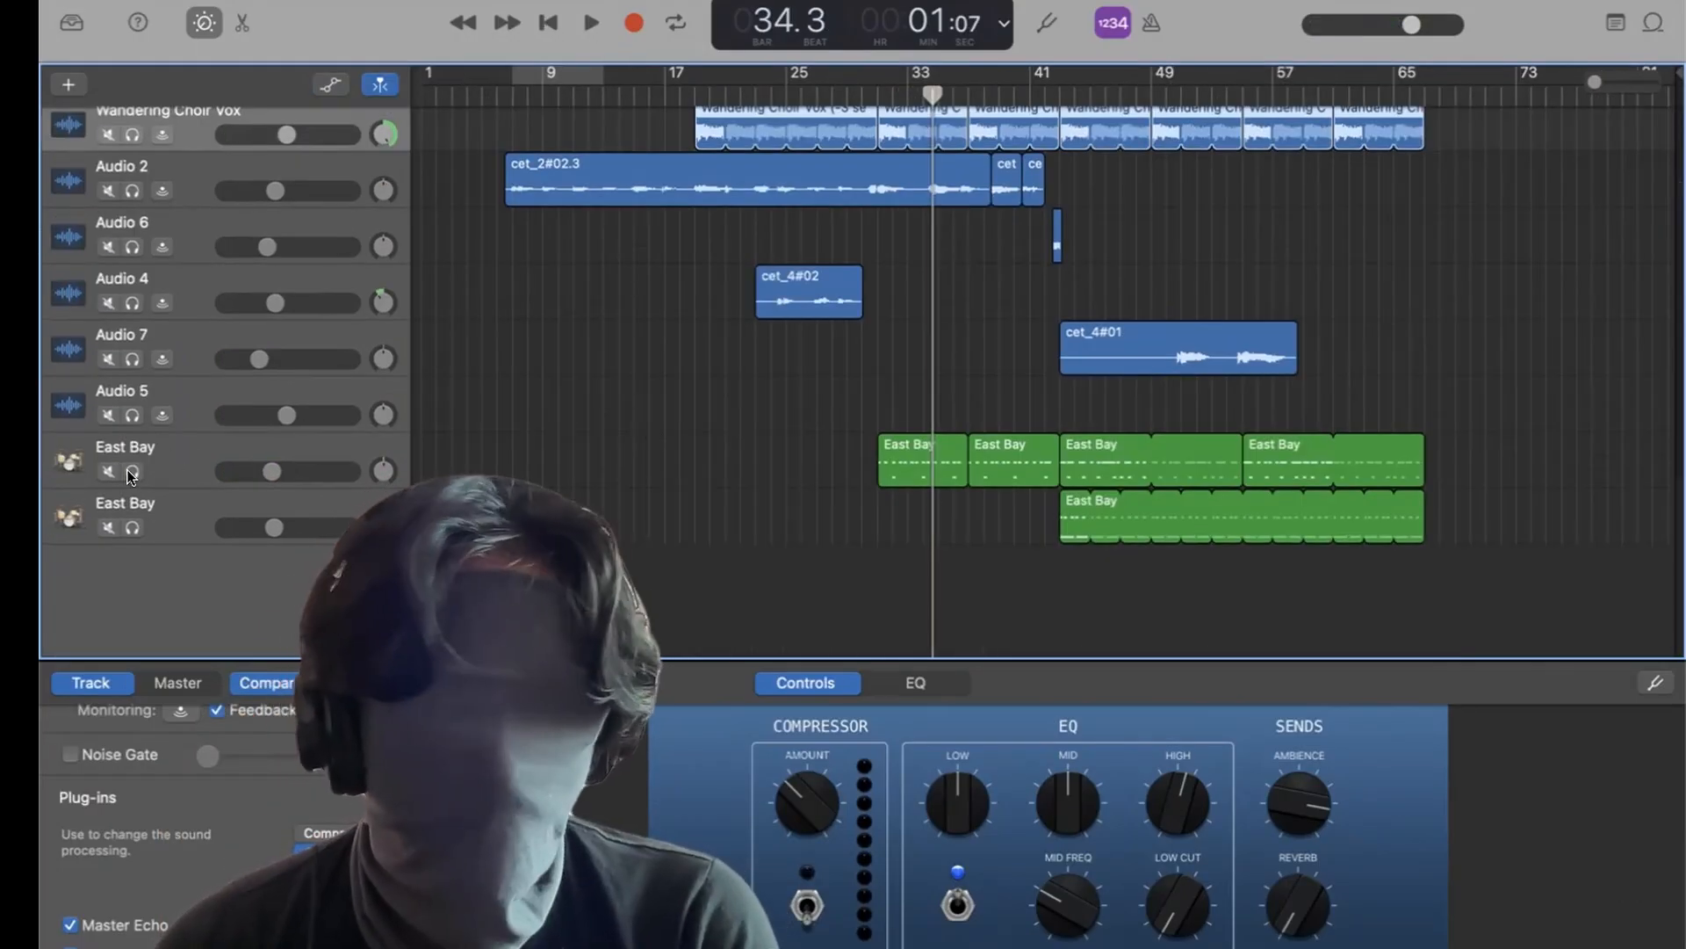
Solo the upper East Bay drum track, play its section that starts at bar 31, stop, and unsolo it.
click(131, 473)
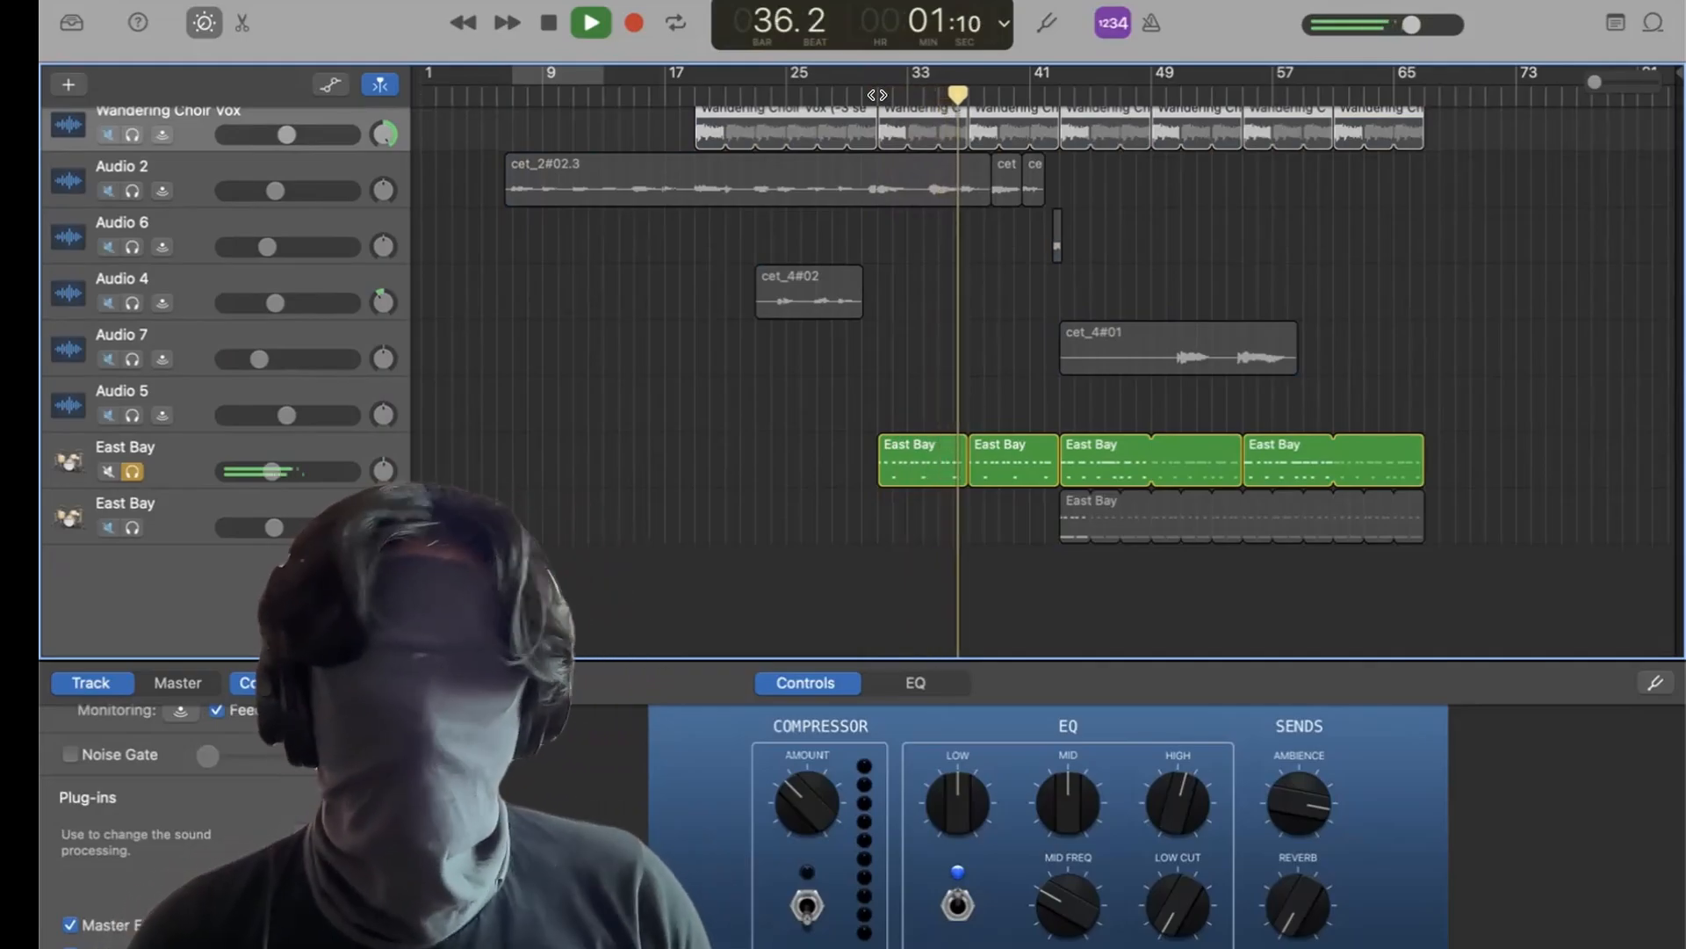
key(space)
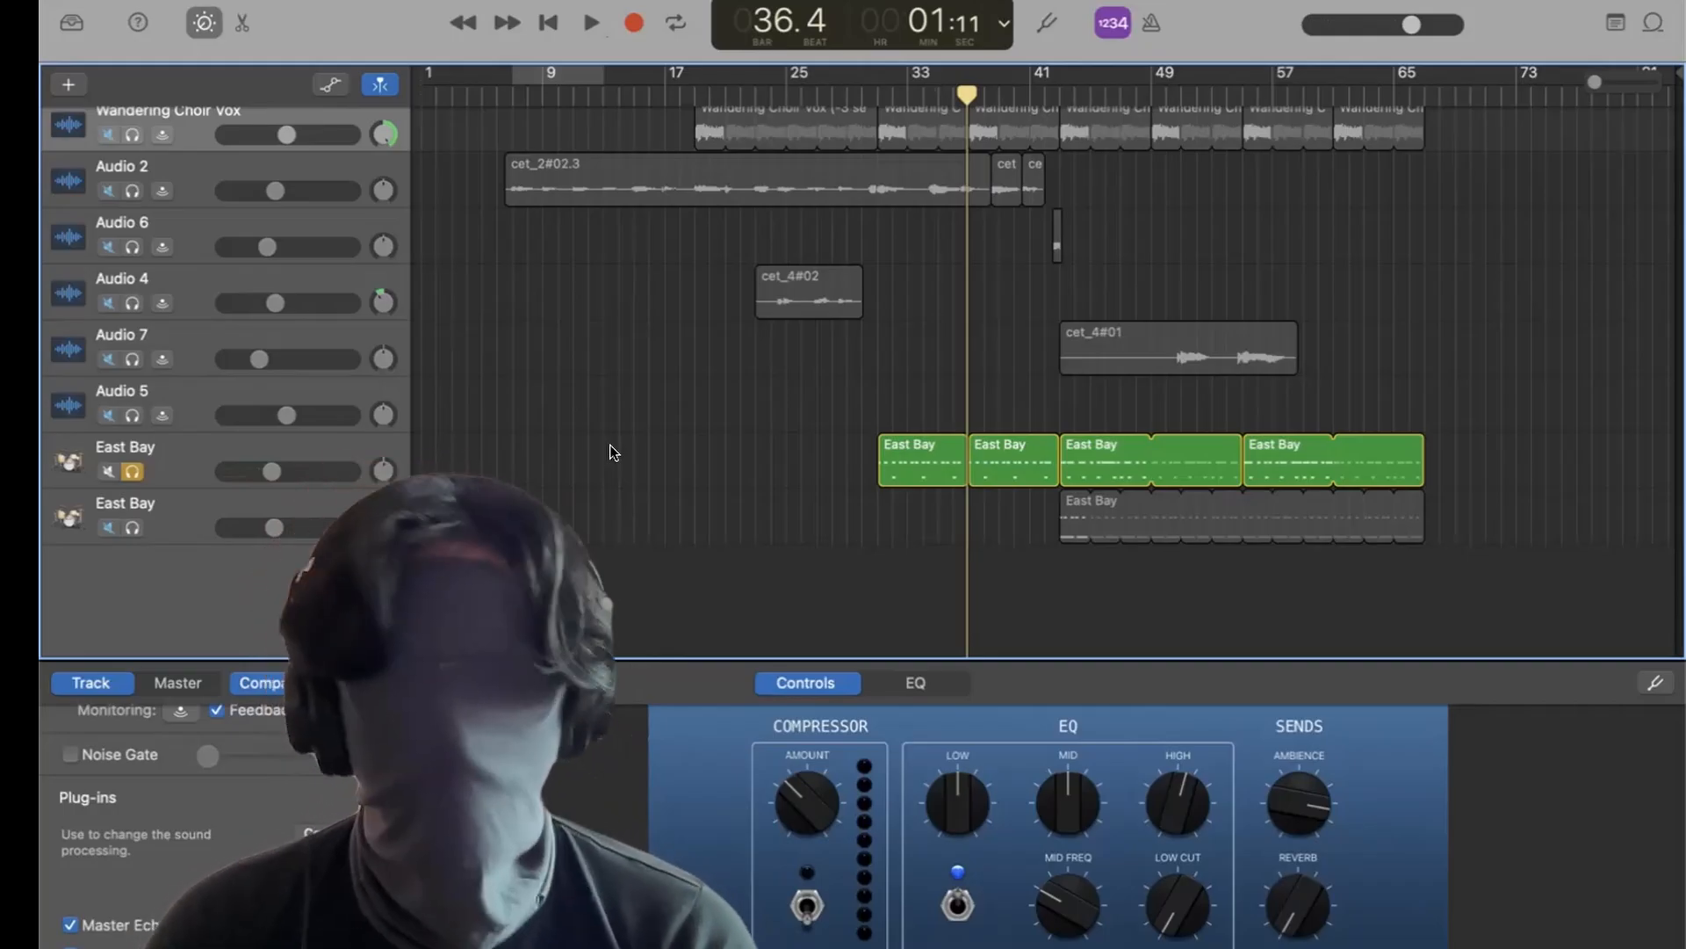
click(130, 469)
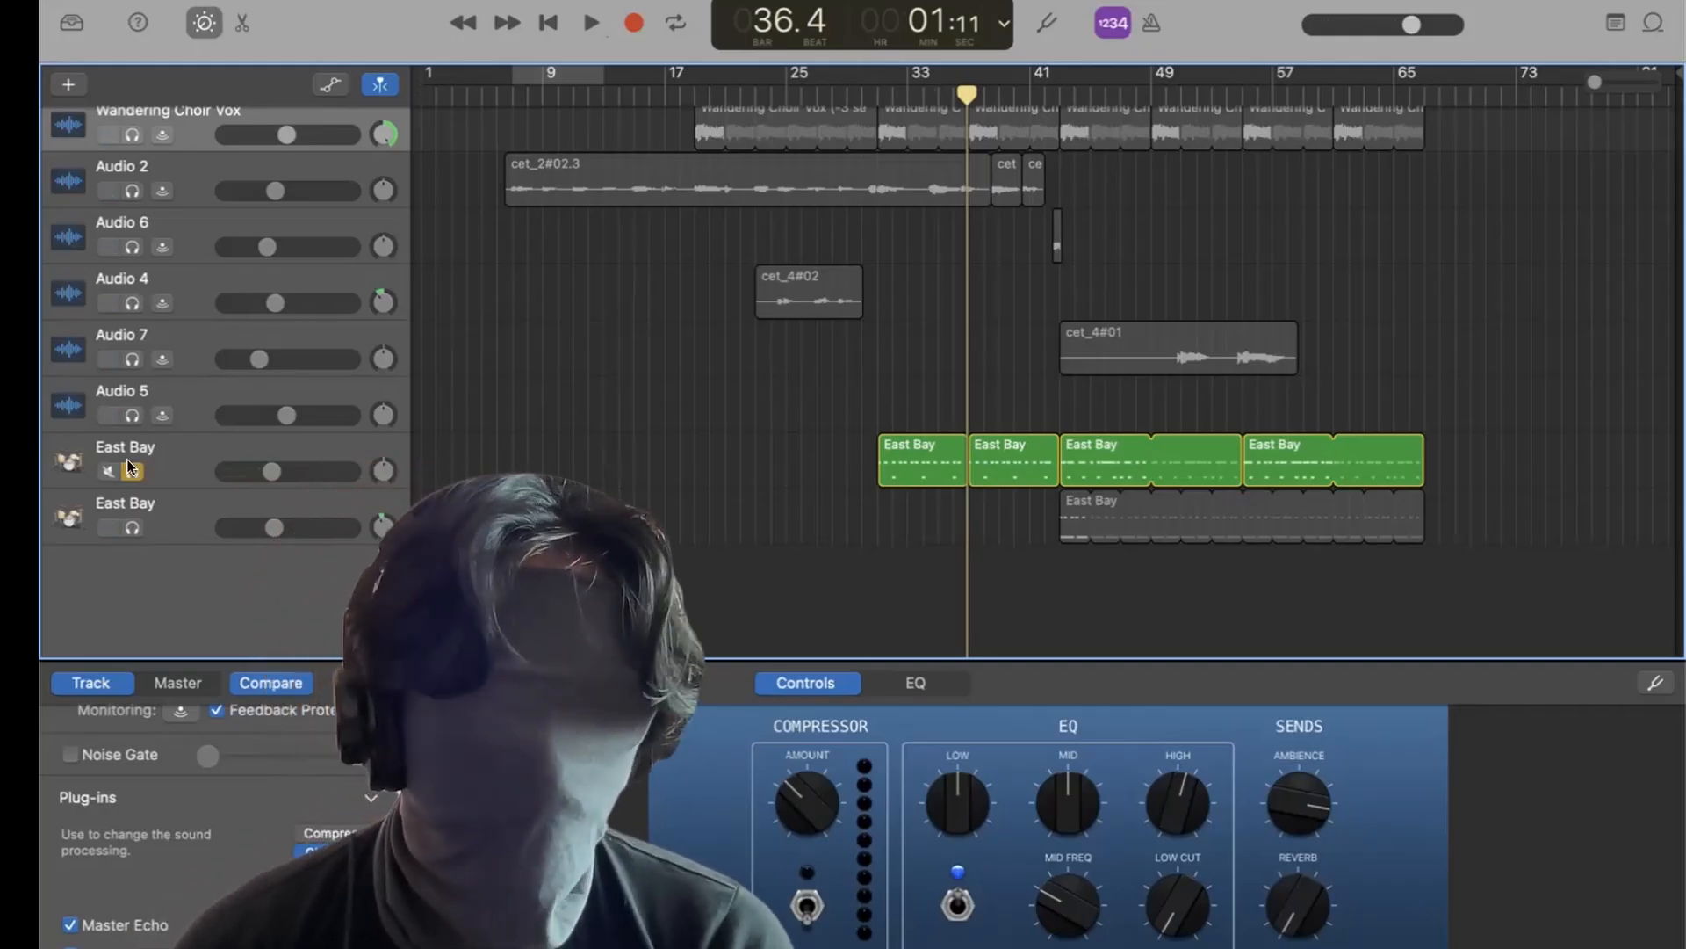
Play the full mix through the section change at bar 43 while examining all tracks, then stop.
key(space)
scroll(730, 390, up, 10)
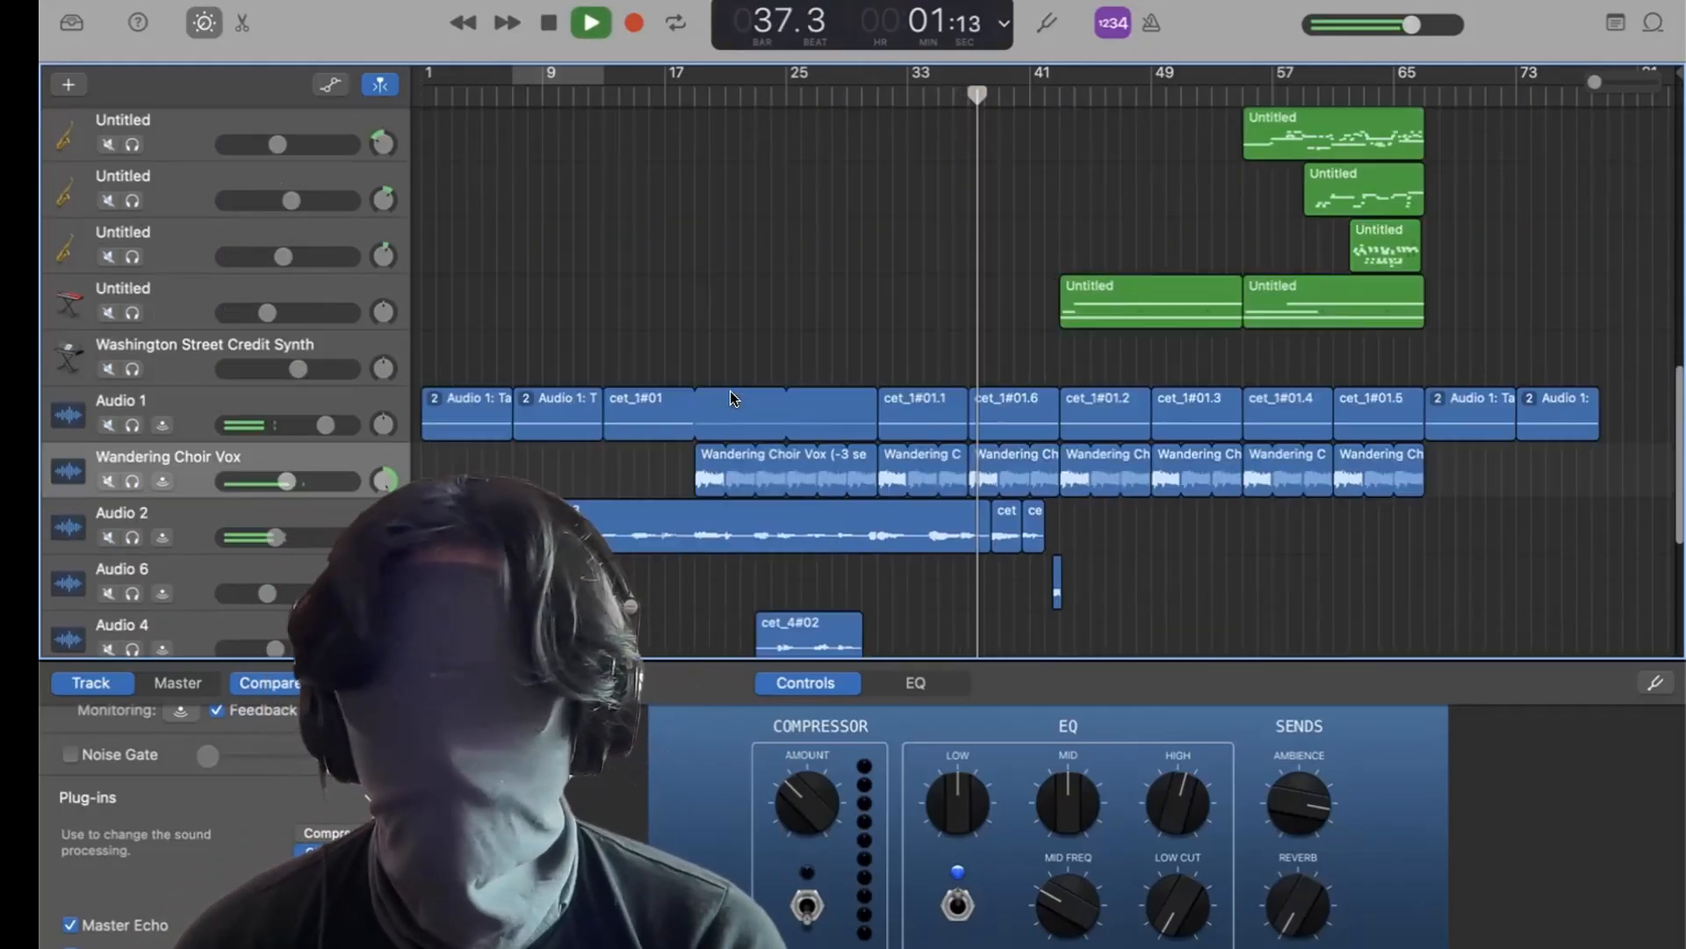
scroll(730, 390, down, 3)
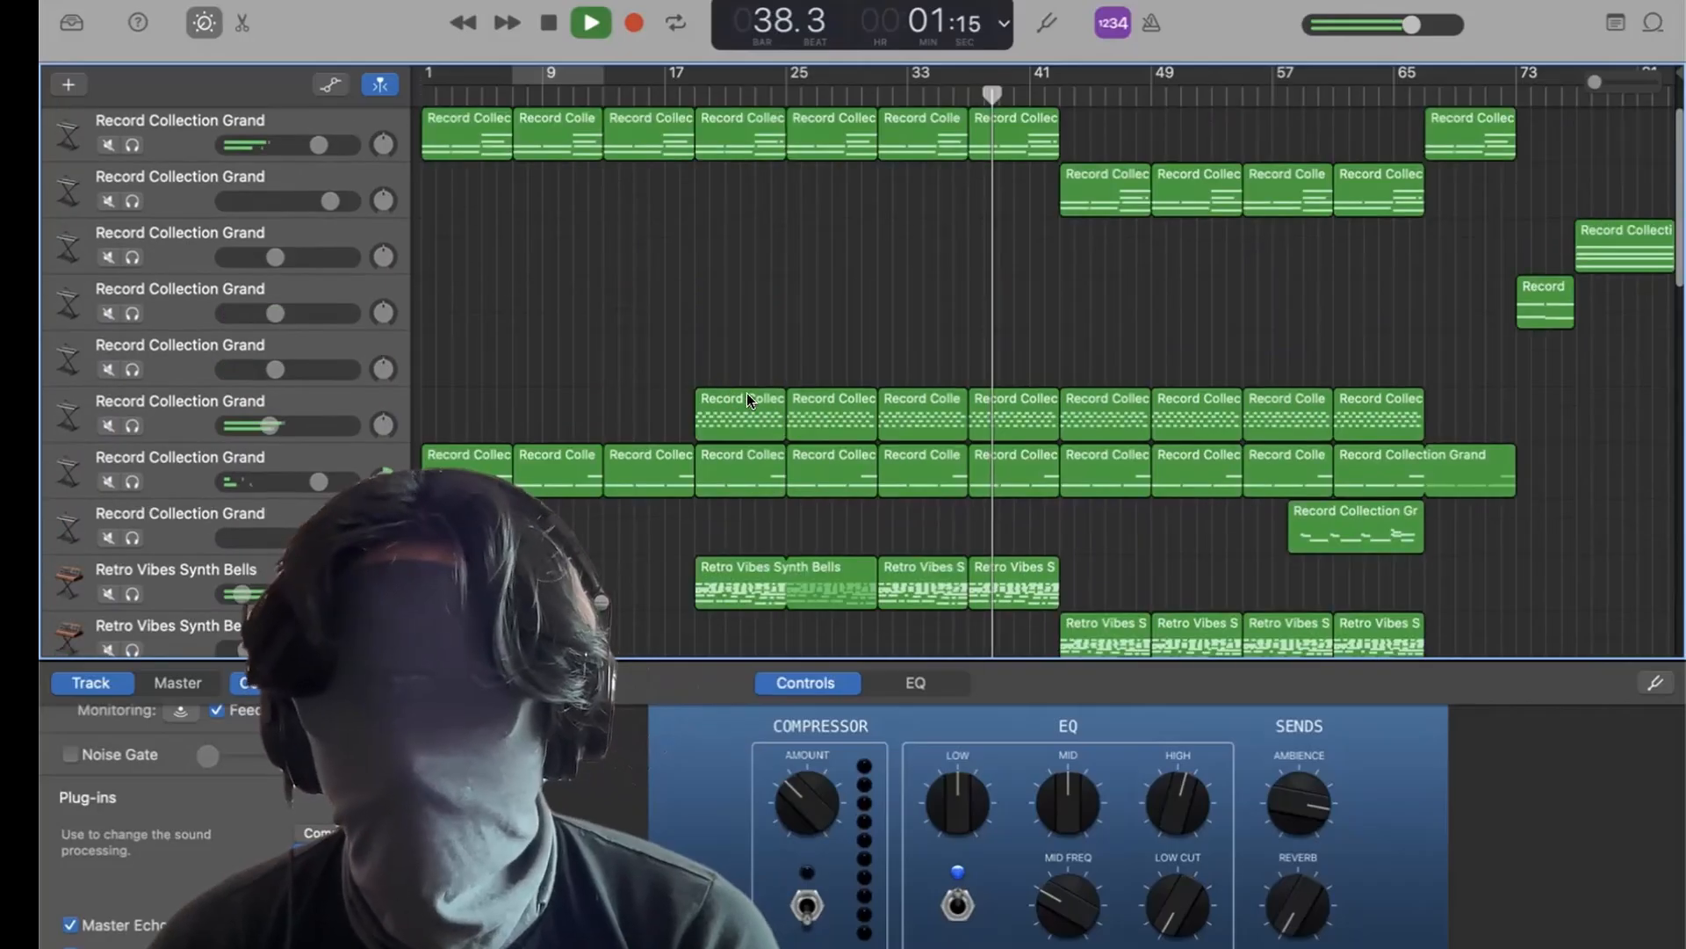
scroll(975, 410, down, 12)
scroll(975, 410, up, 4)
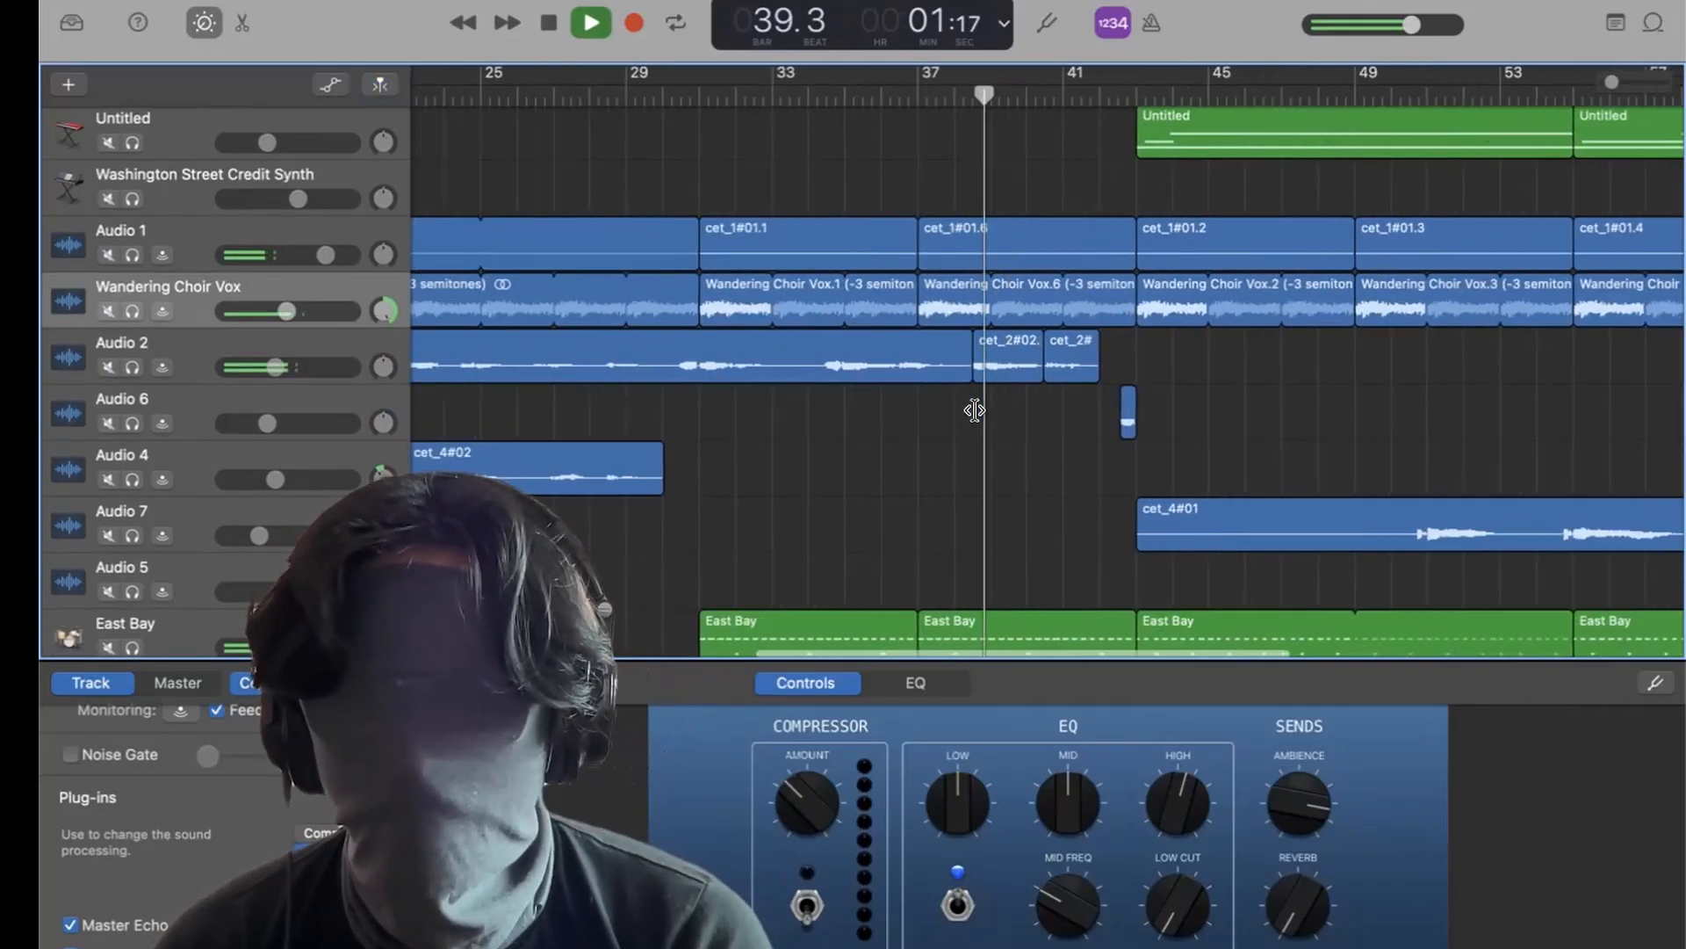
scroll(975, 410, right, 5)
scroll(975, 410, down, 4)
scroll(975, 410, left, 2)
scroll(975, 410, up, 10)
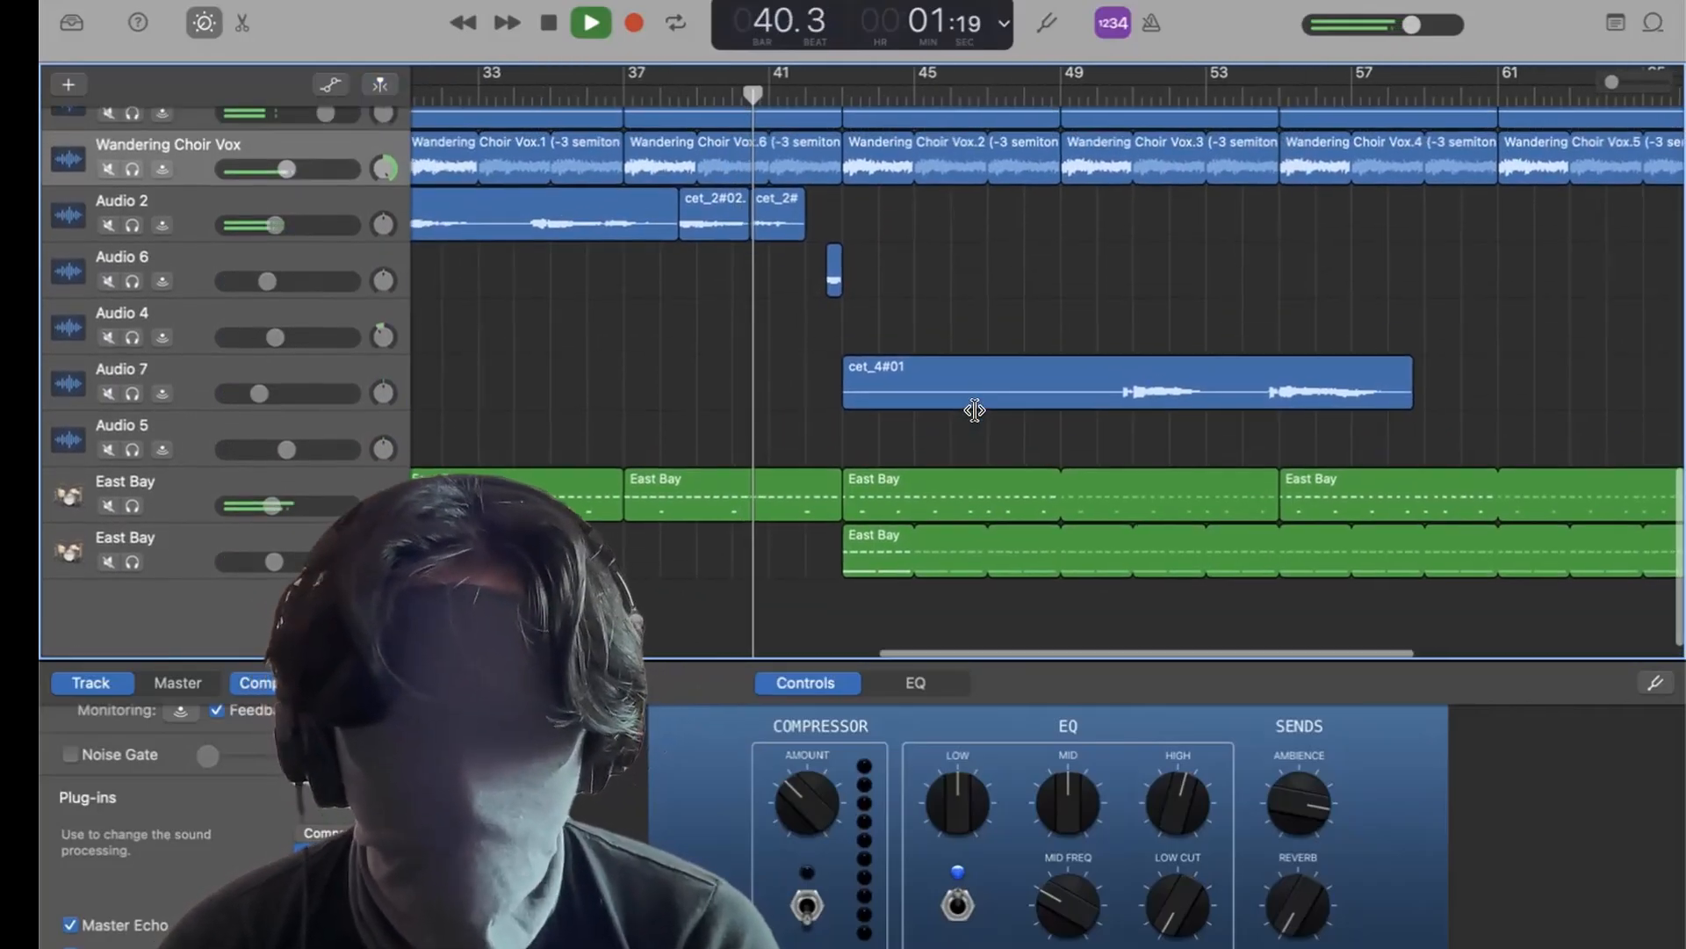
scroll(975, 410, up, 5)
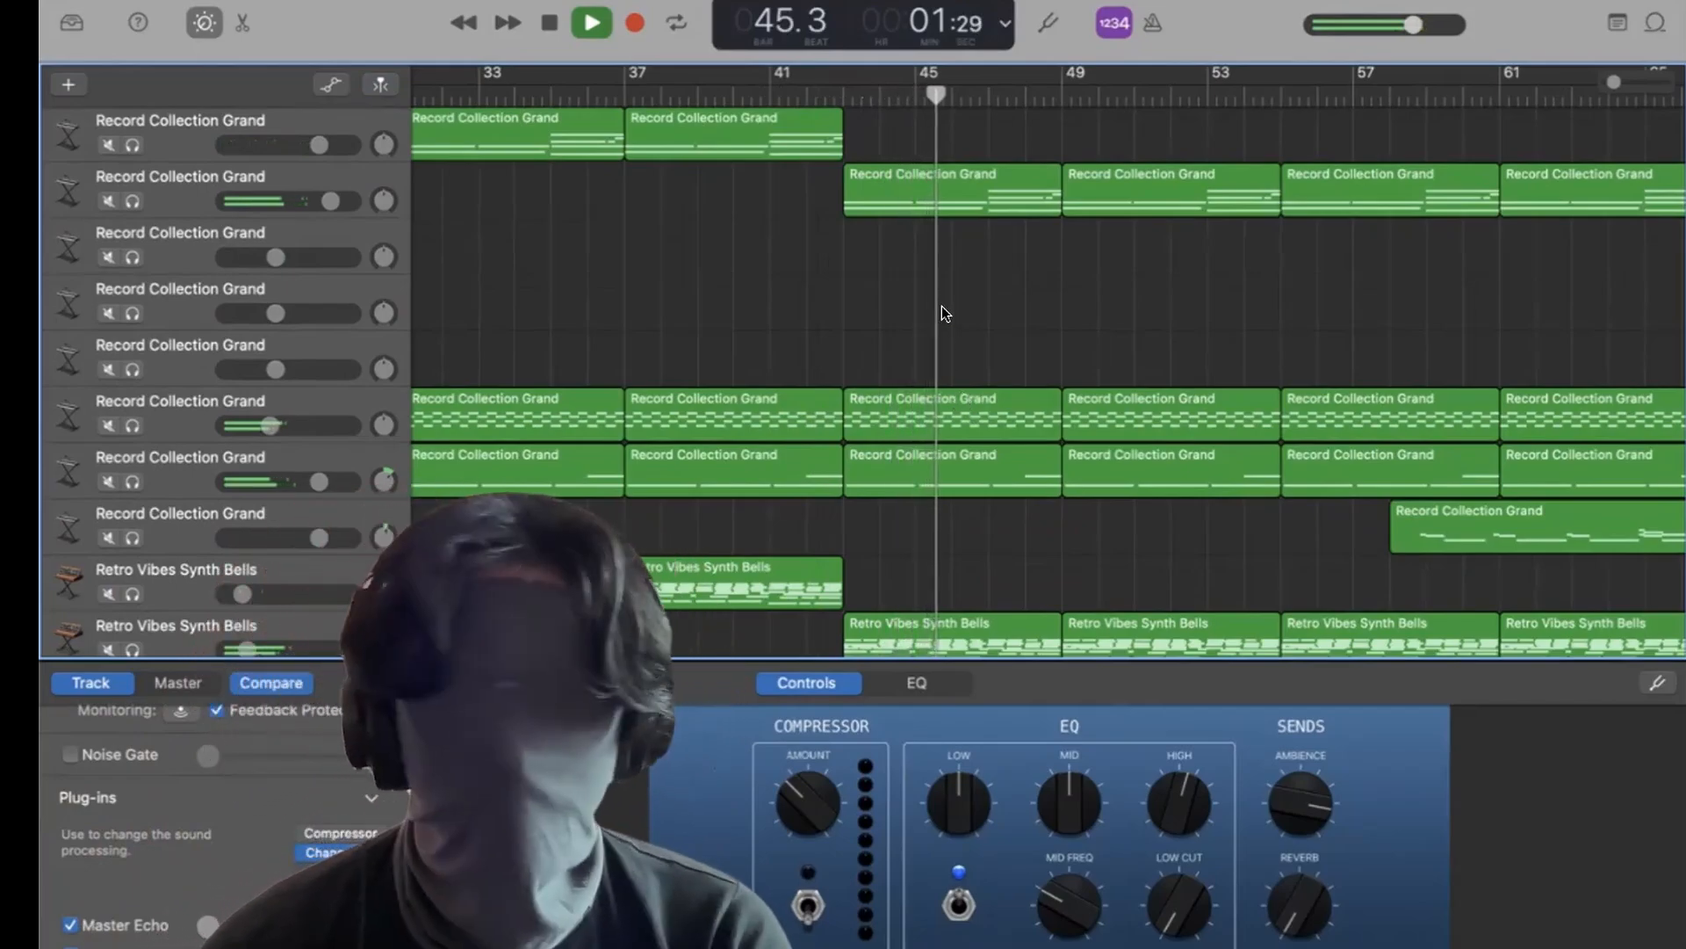
key(space)
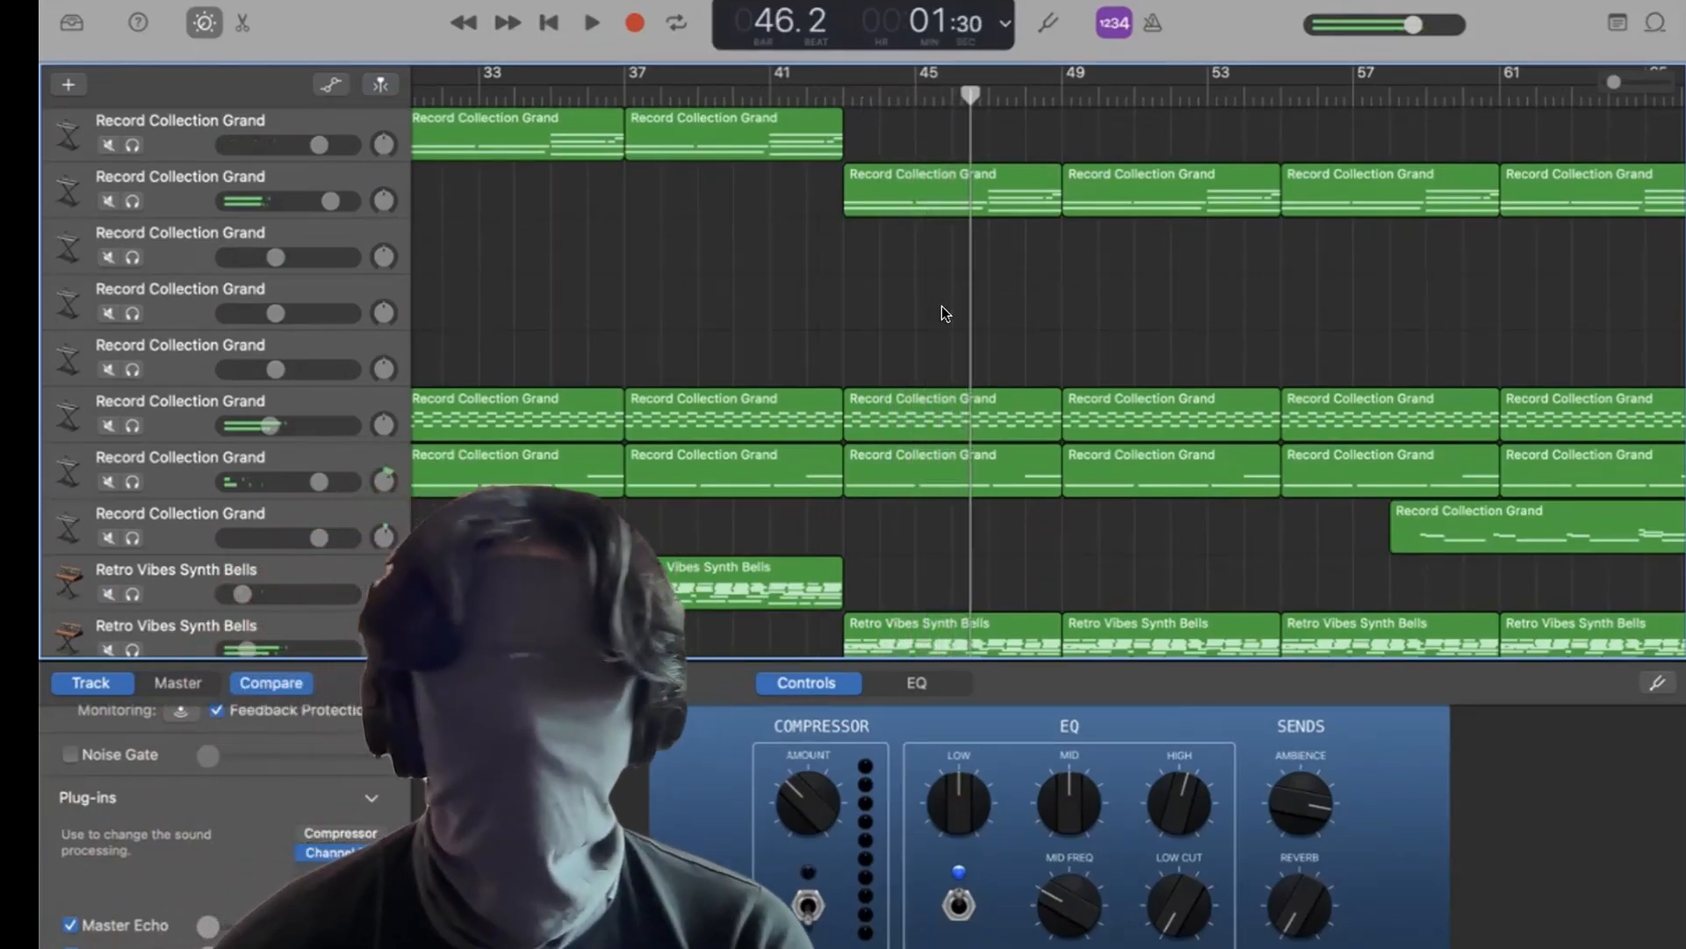
Solo the second Record Collection Grand track and play it from bar 43, then stop.
click(834, 88)
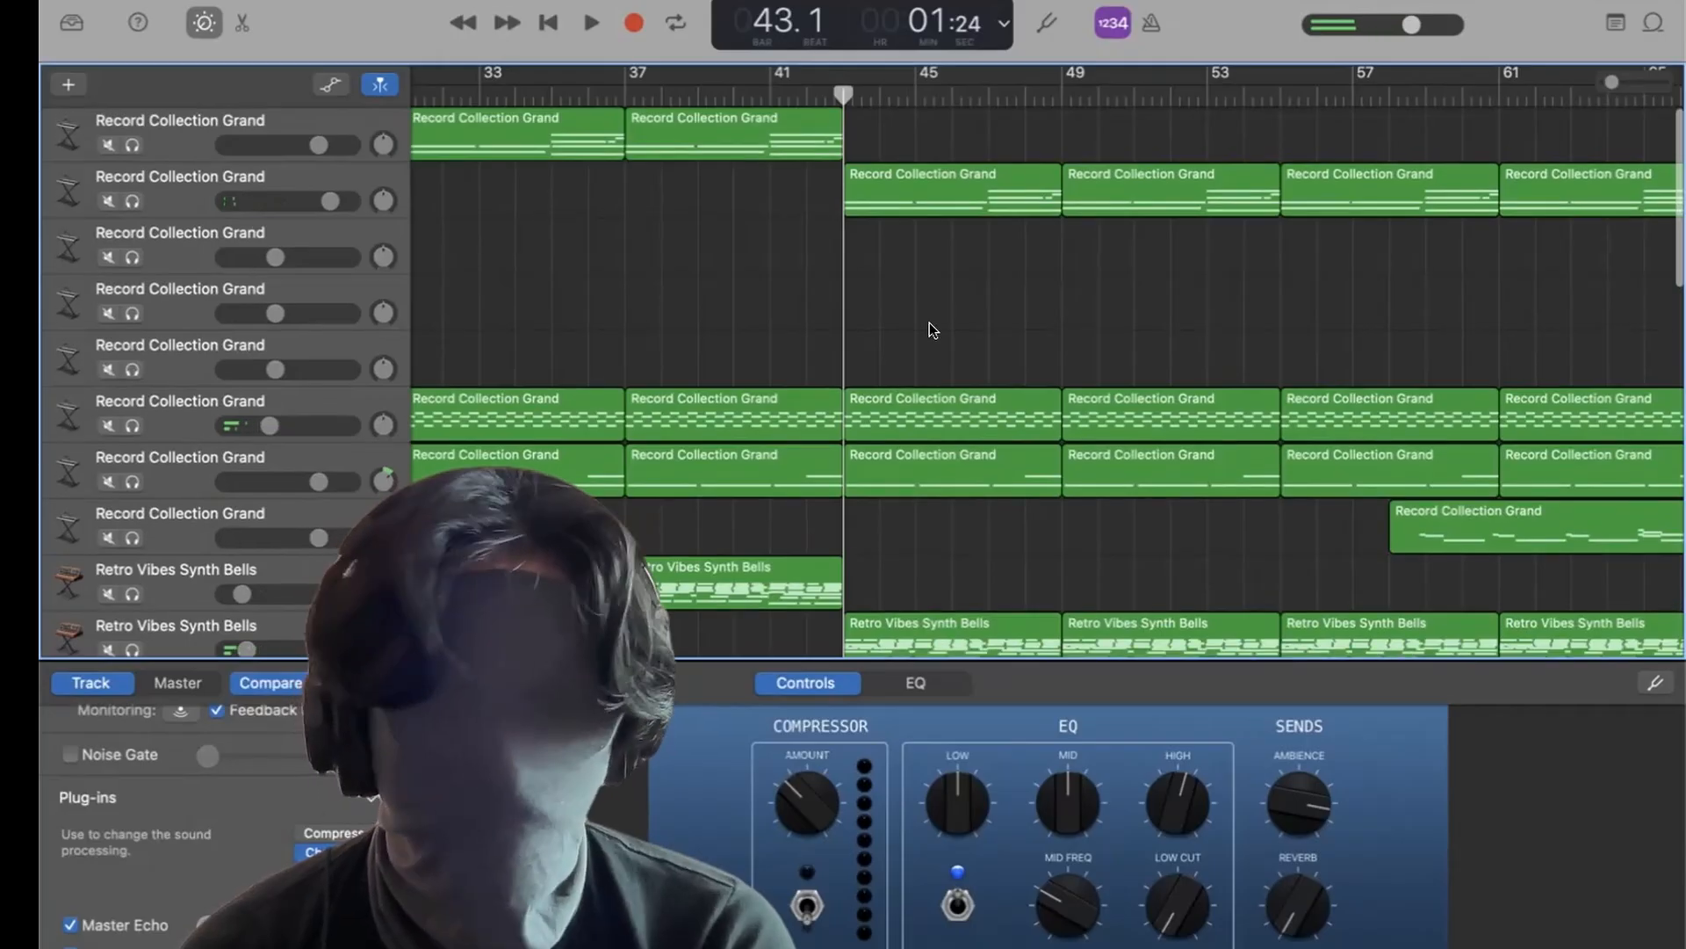
click(132, 201)
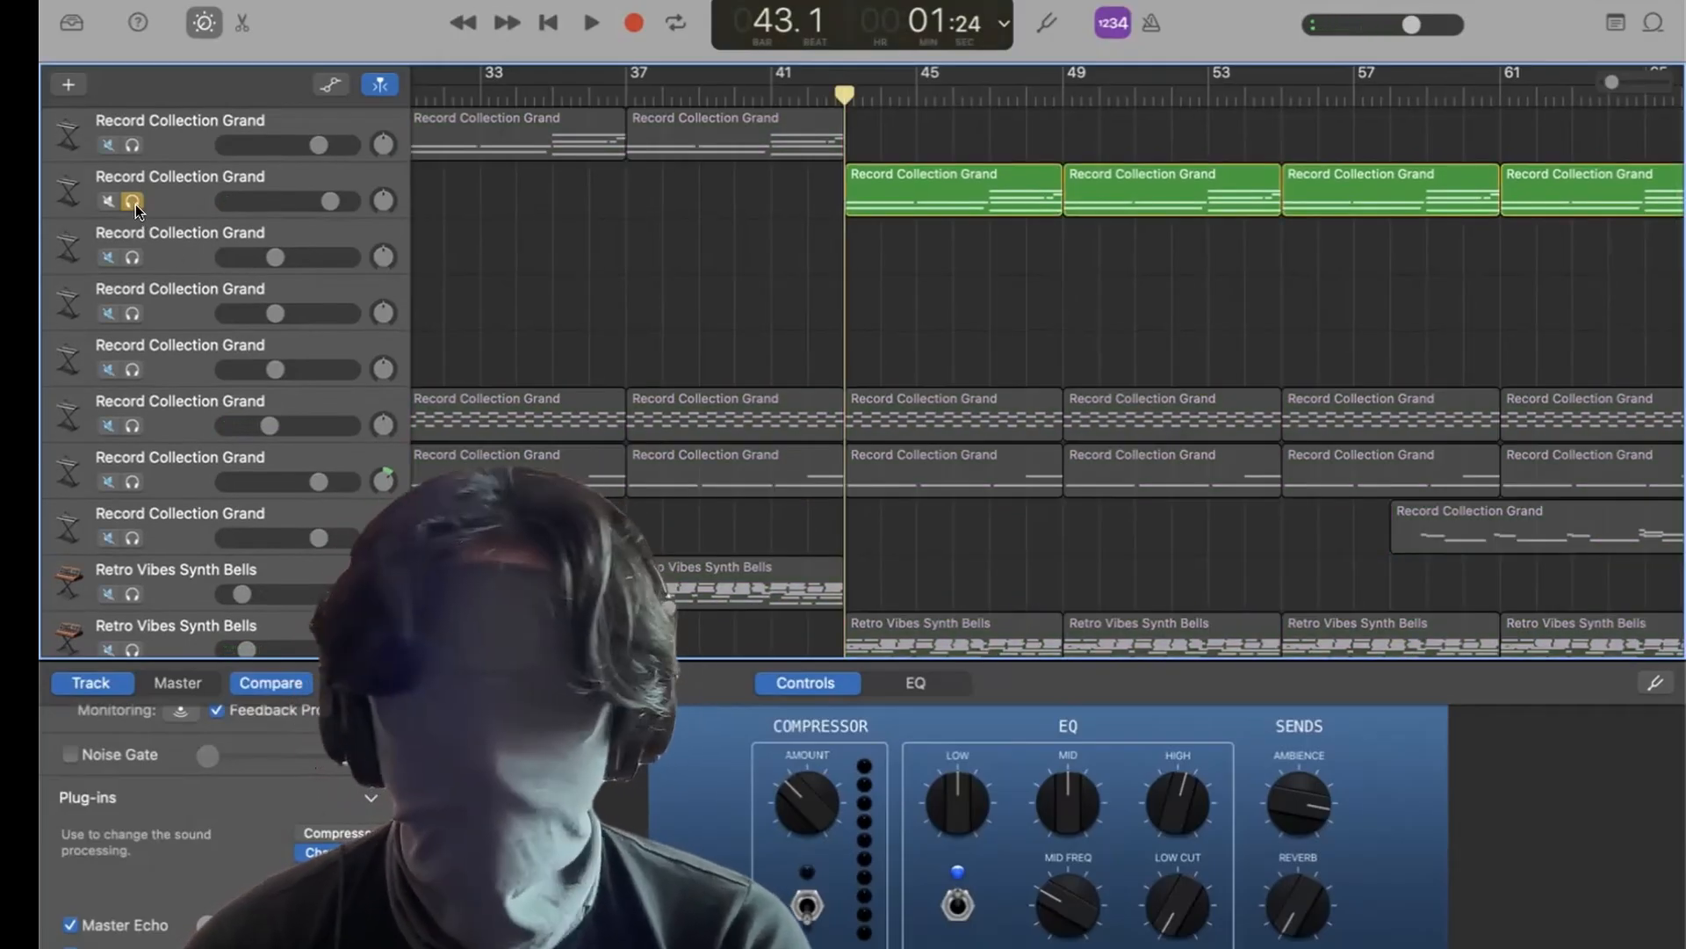
key(space)
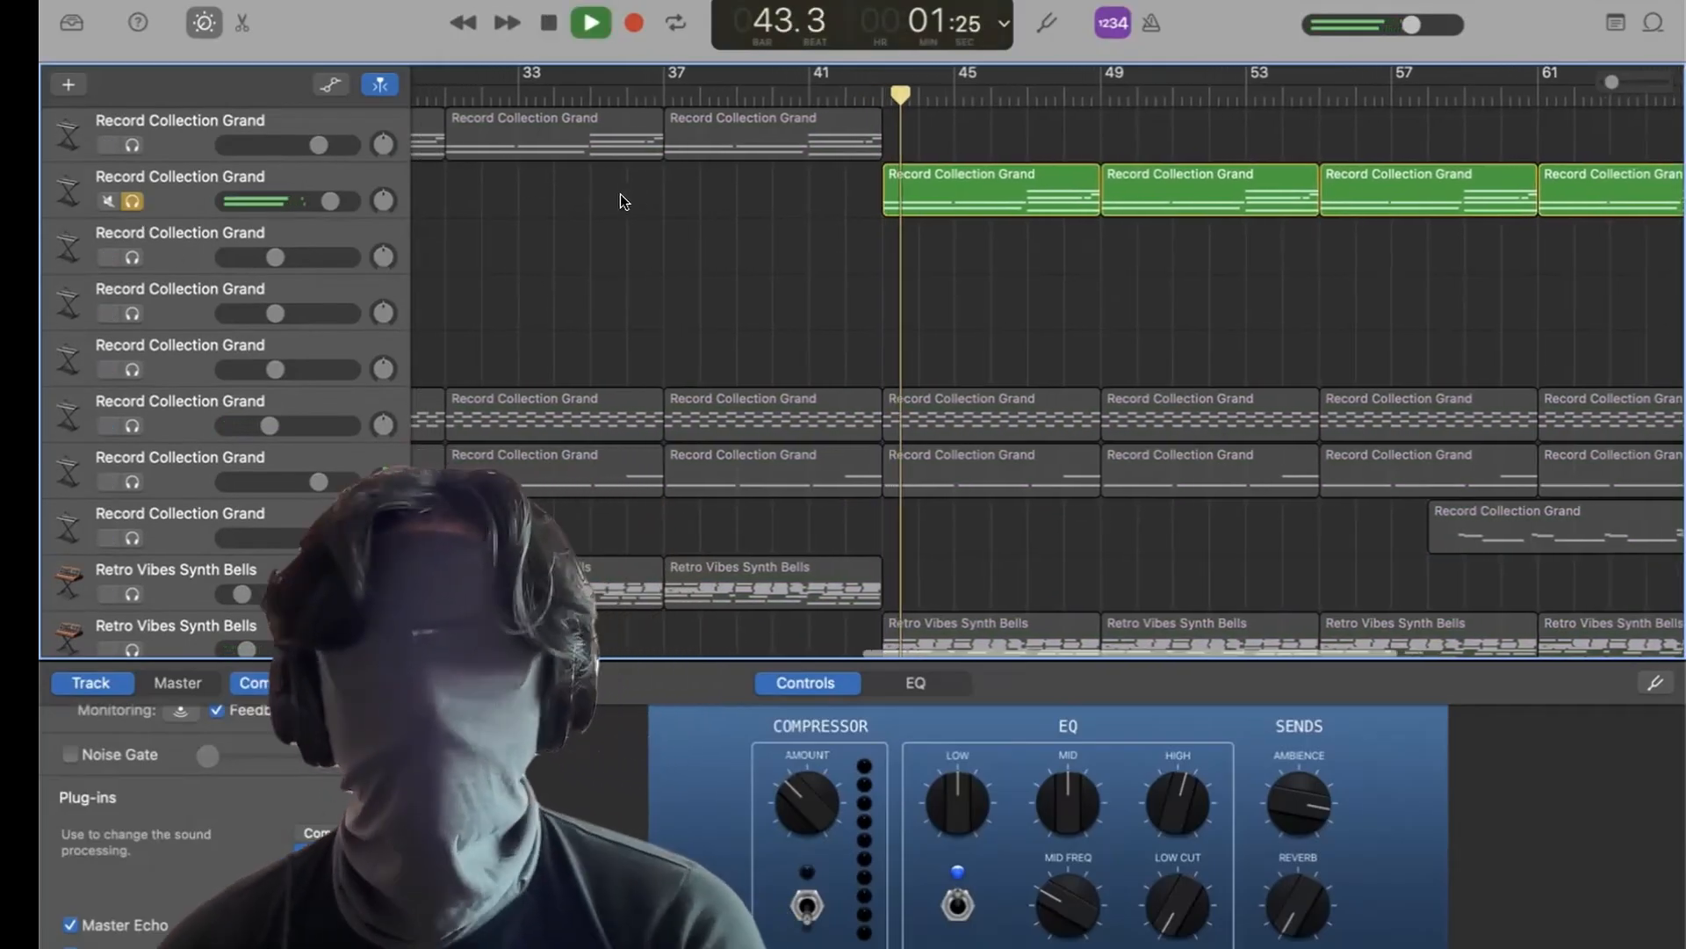
key(space)
Solo the first Record Collection Grand track as well and play both from bar 37 to compare them.
click(132, 145)
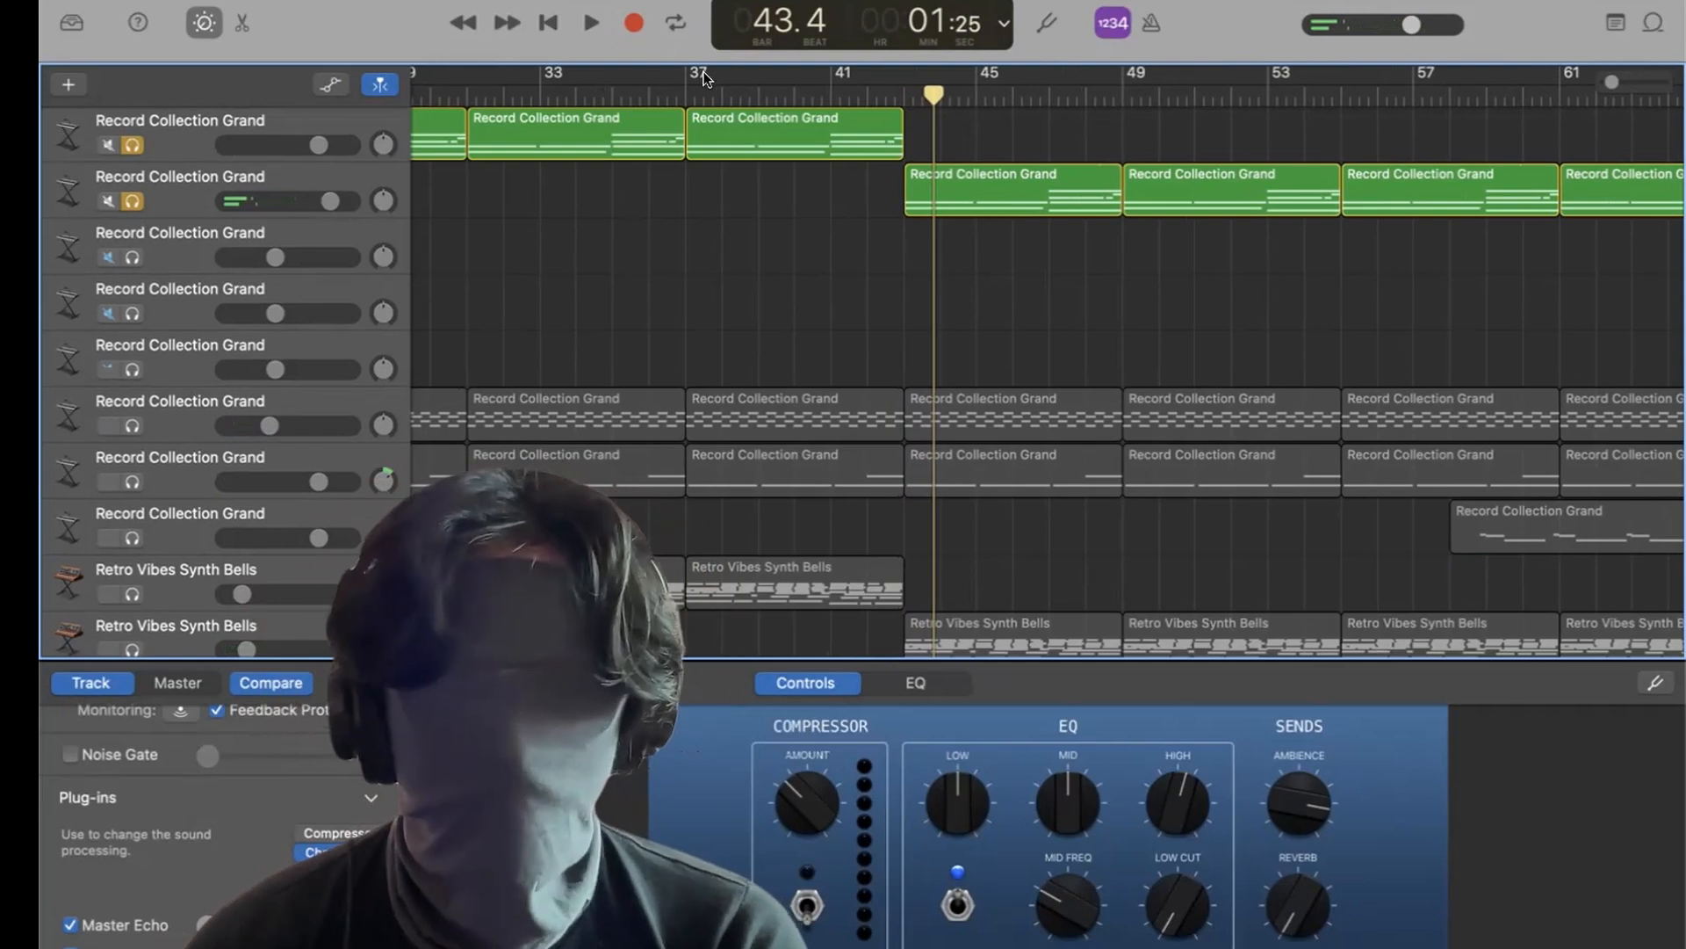
click(684, 91)
key(space)
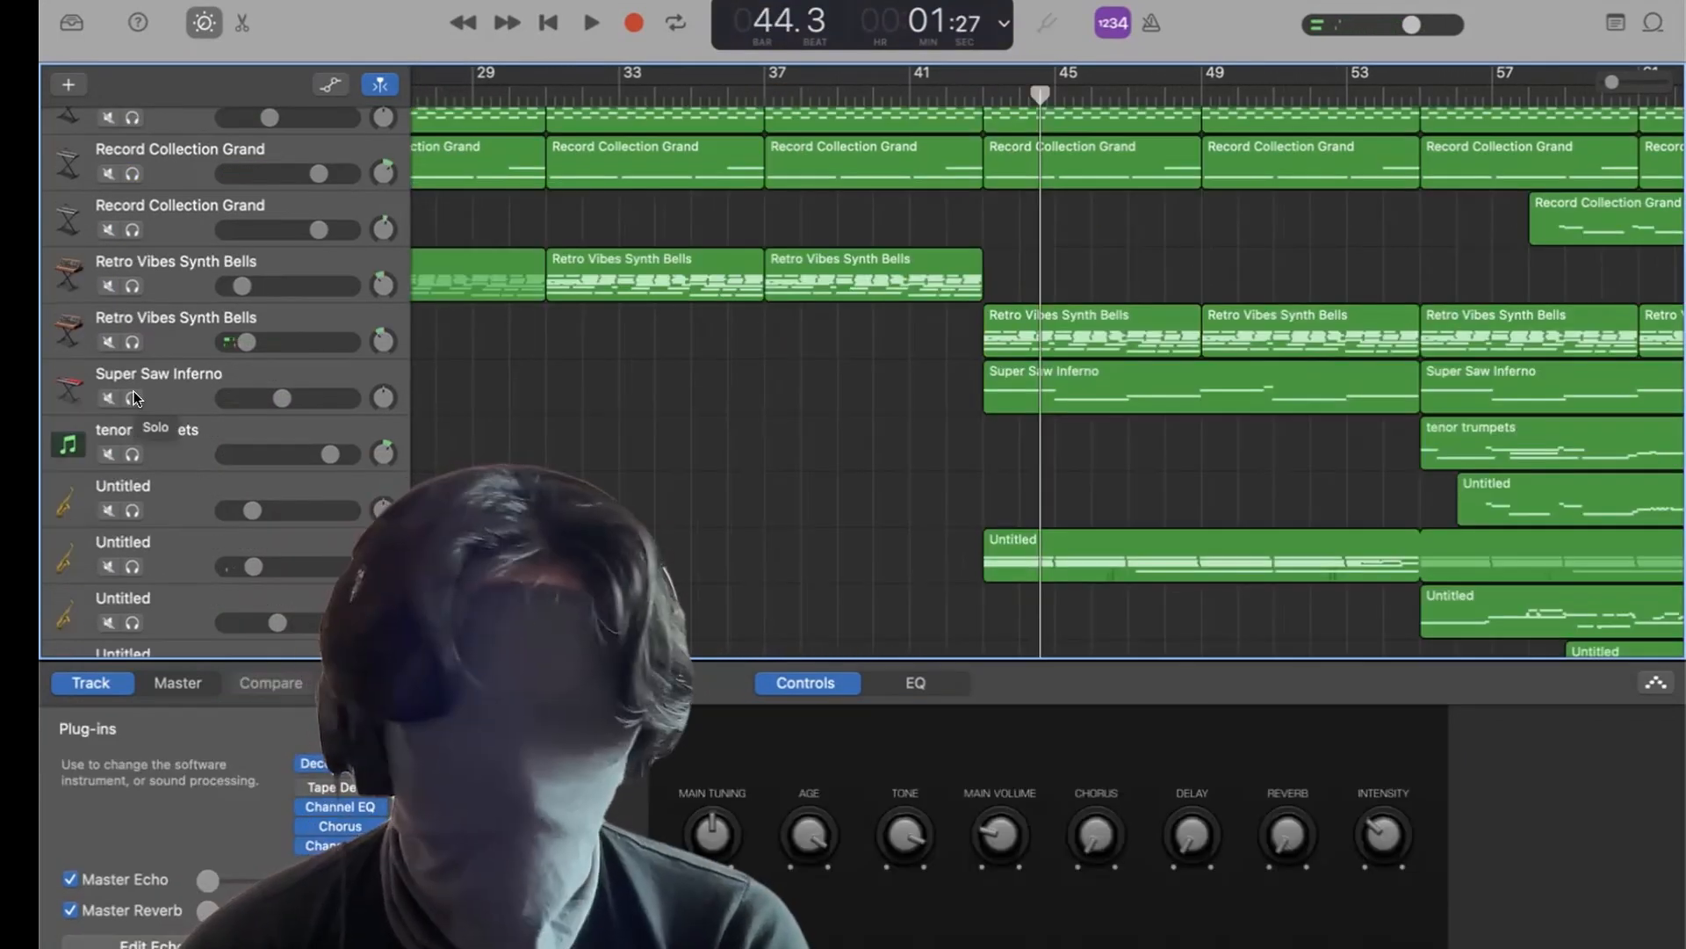
Solo the Super Saw Inferno track and play it from bar 43.
scroll(134, 391, down, 5)
scroll(220, 344, down, 4)
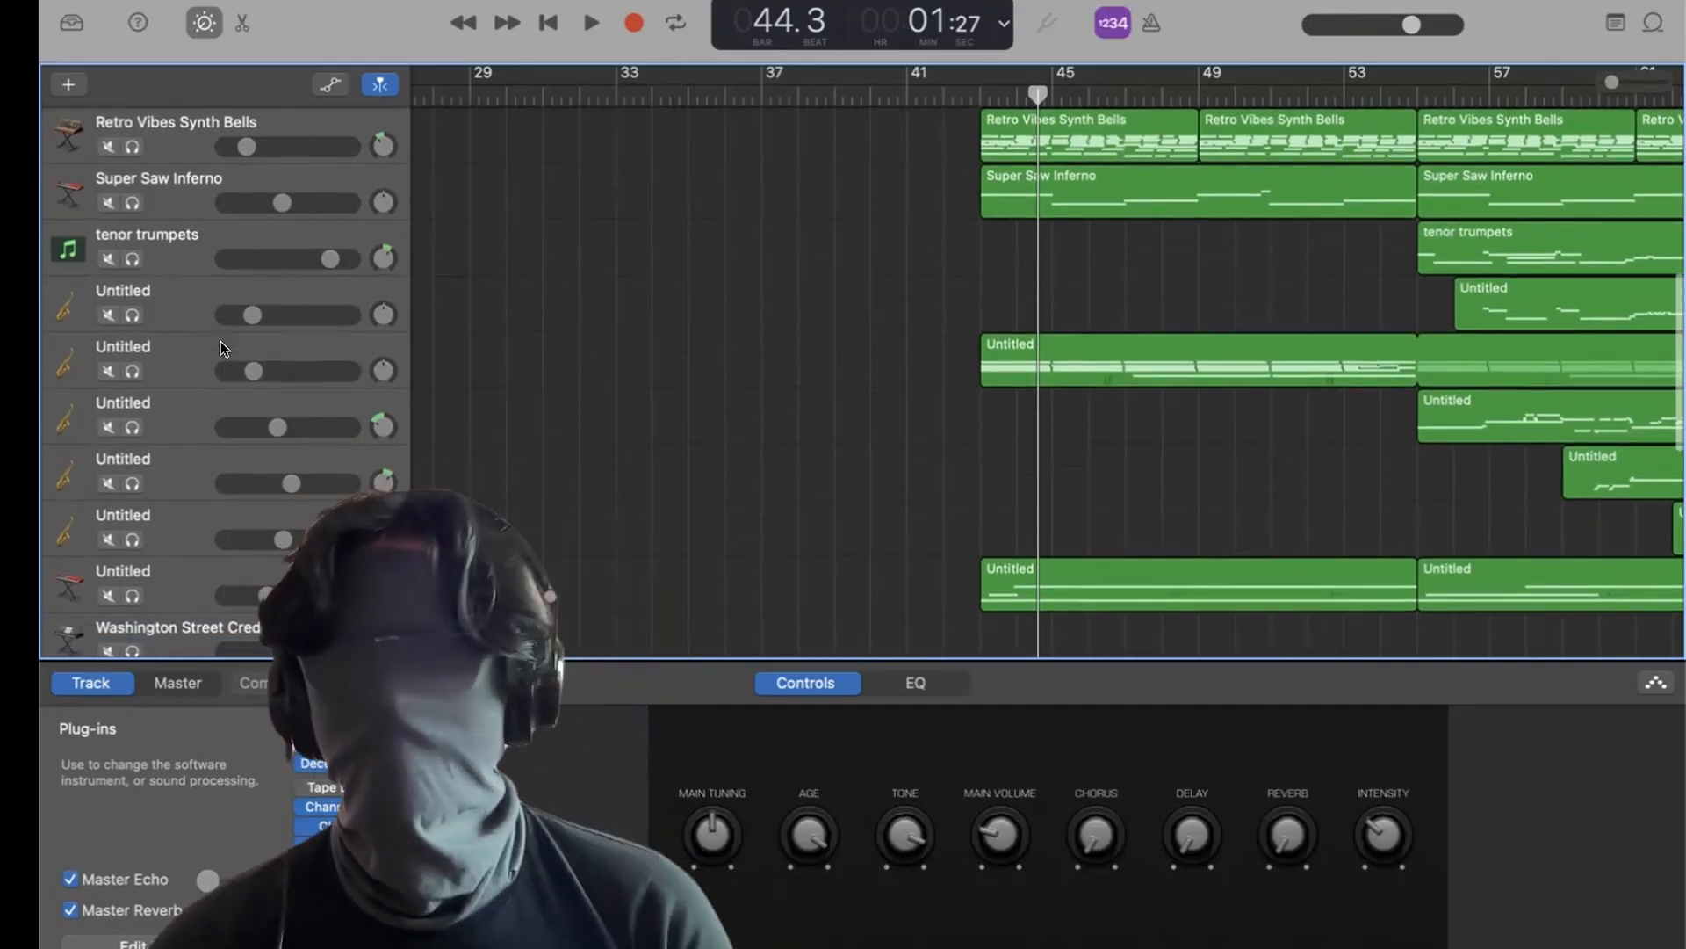
scroll(221, 344, up, 1)
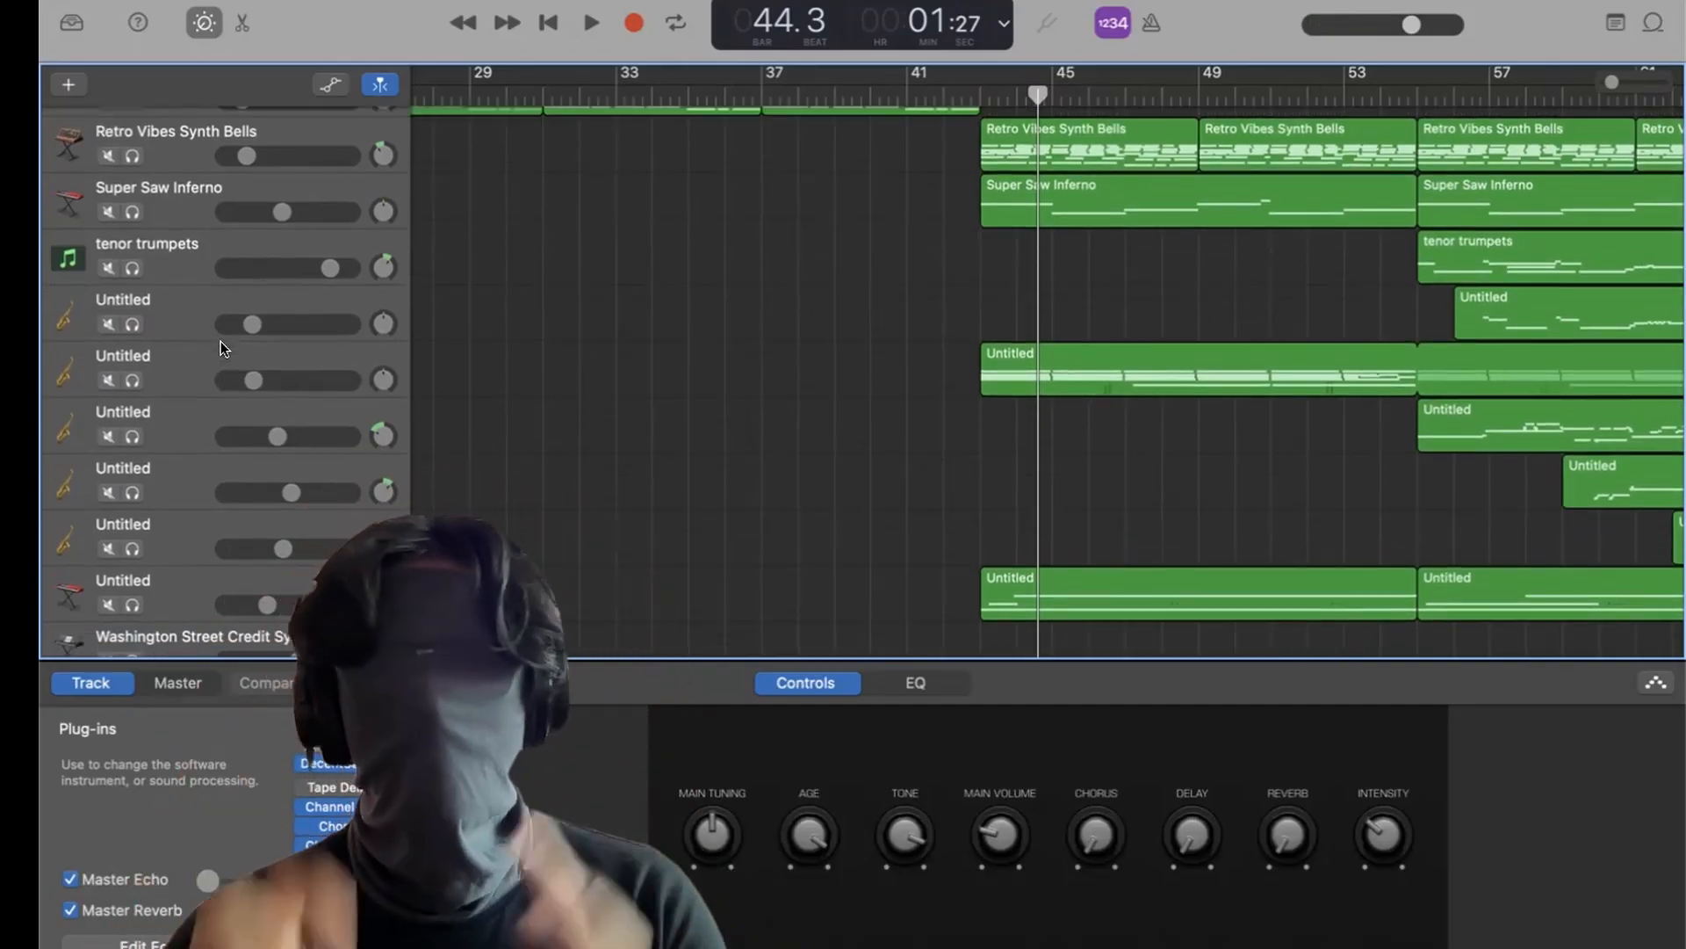
click(132, 211)
drag(1039, 88, 978, 94)
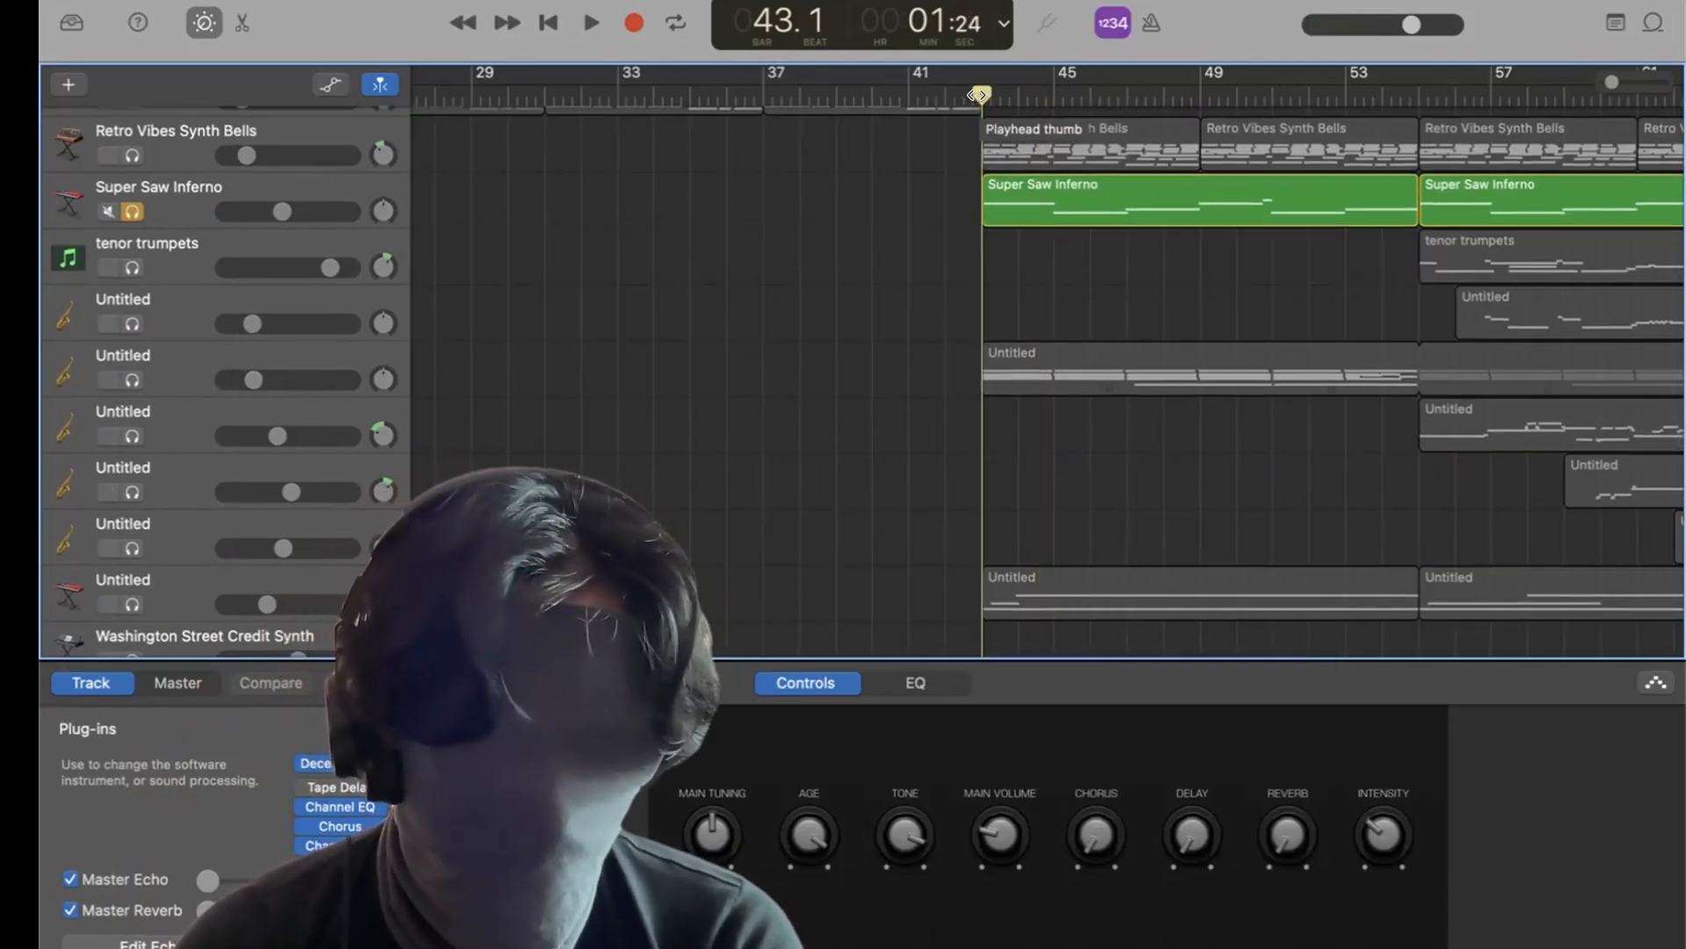
key(b)
key(space)
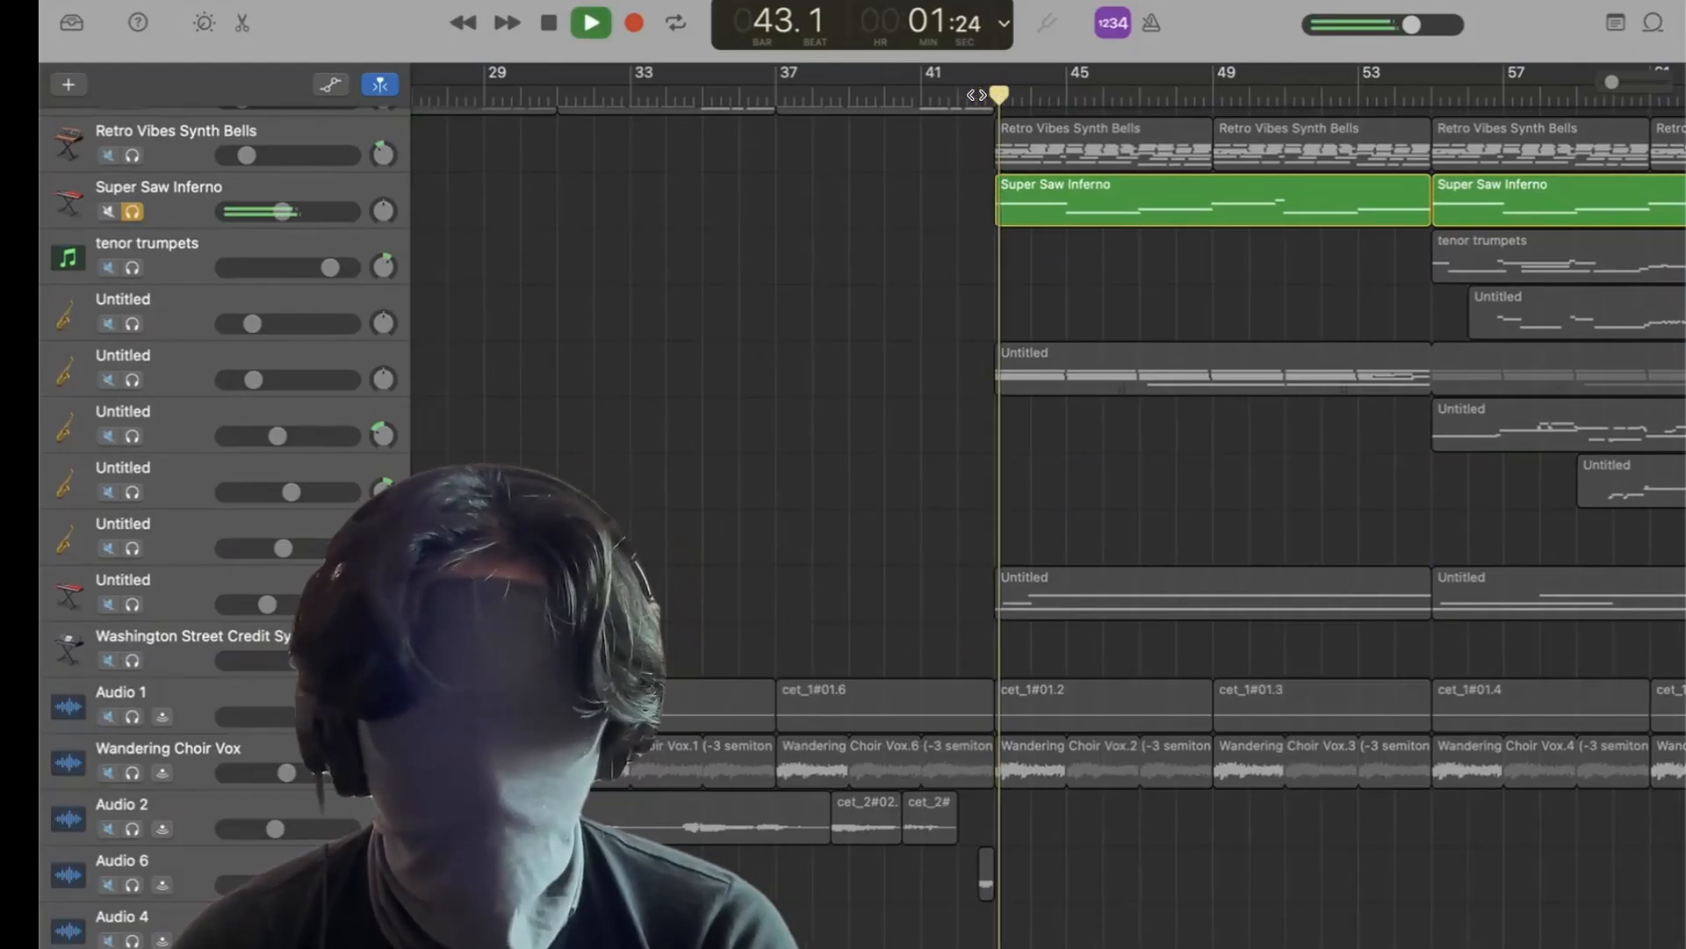
Select the Super Saw Inferno track to show its sound controls and plug-ins during playback, and stop.
click(355, 181)
key(b)
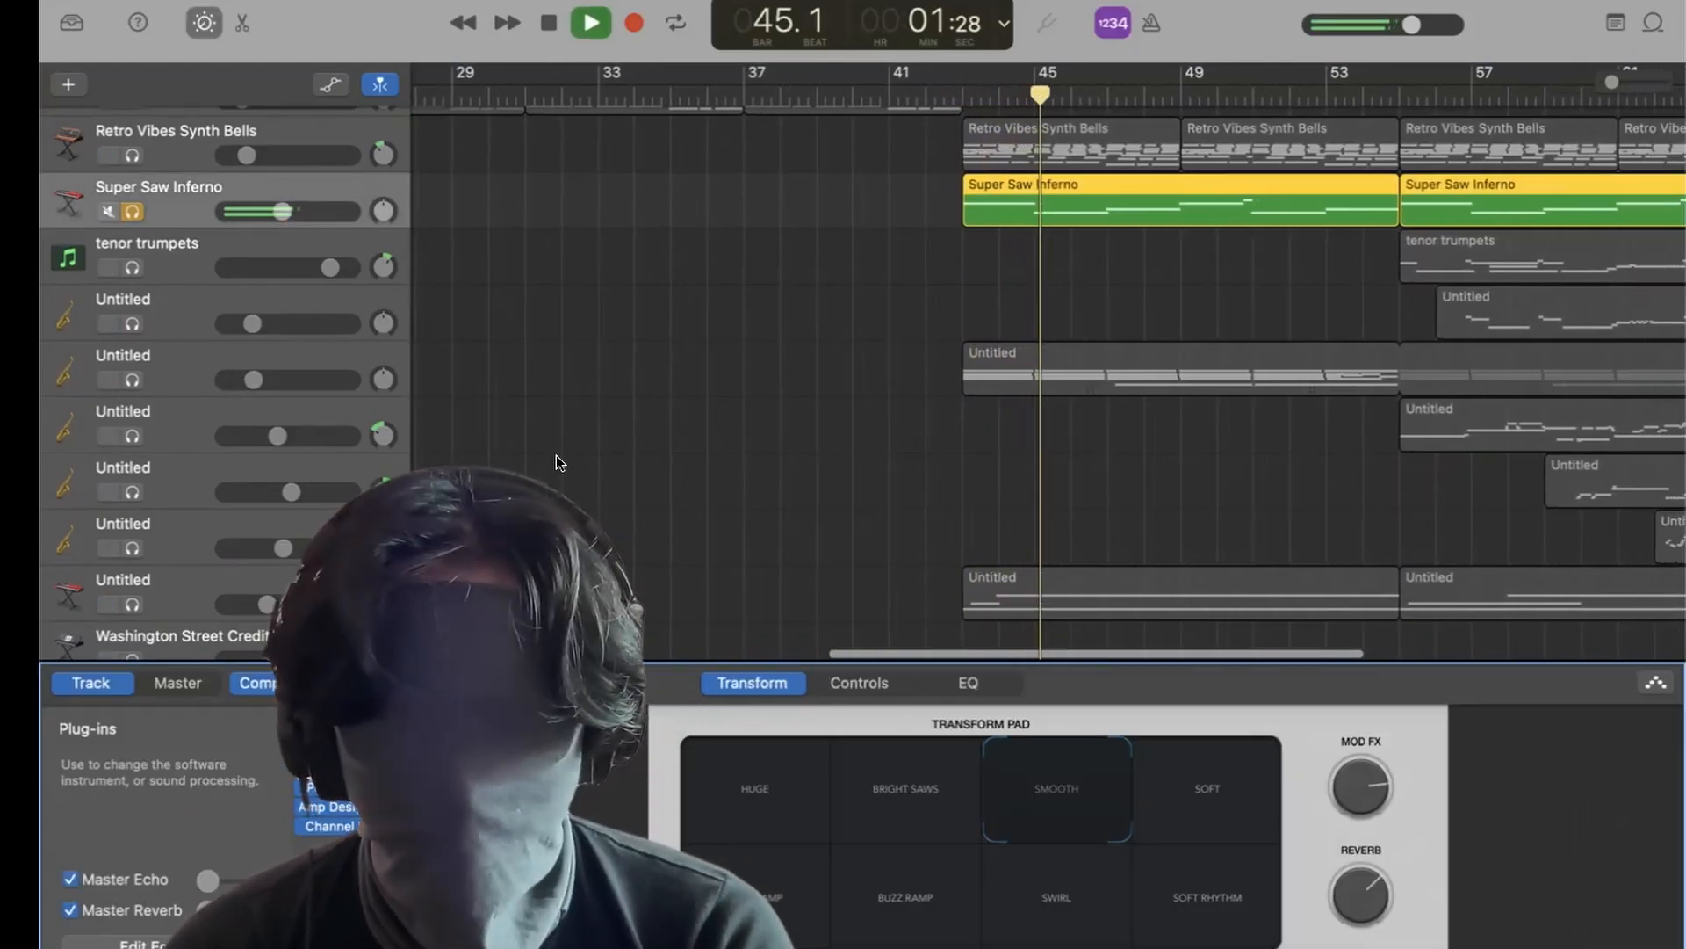
scroll(575, 446, right, 2)
scroll(575, 446, right, 2)
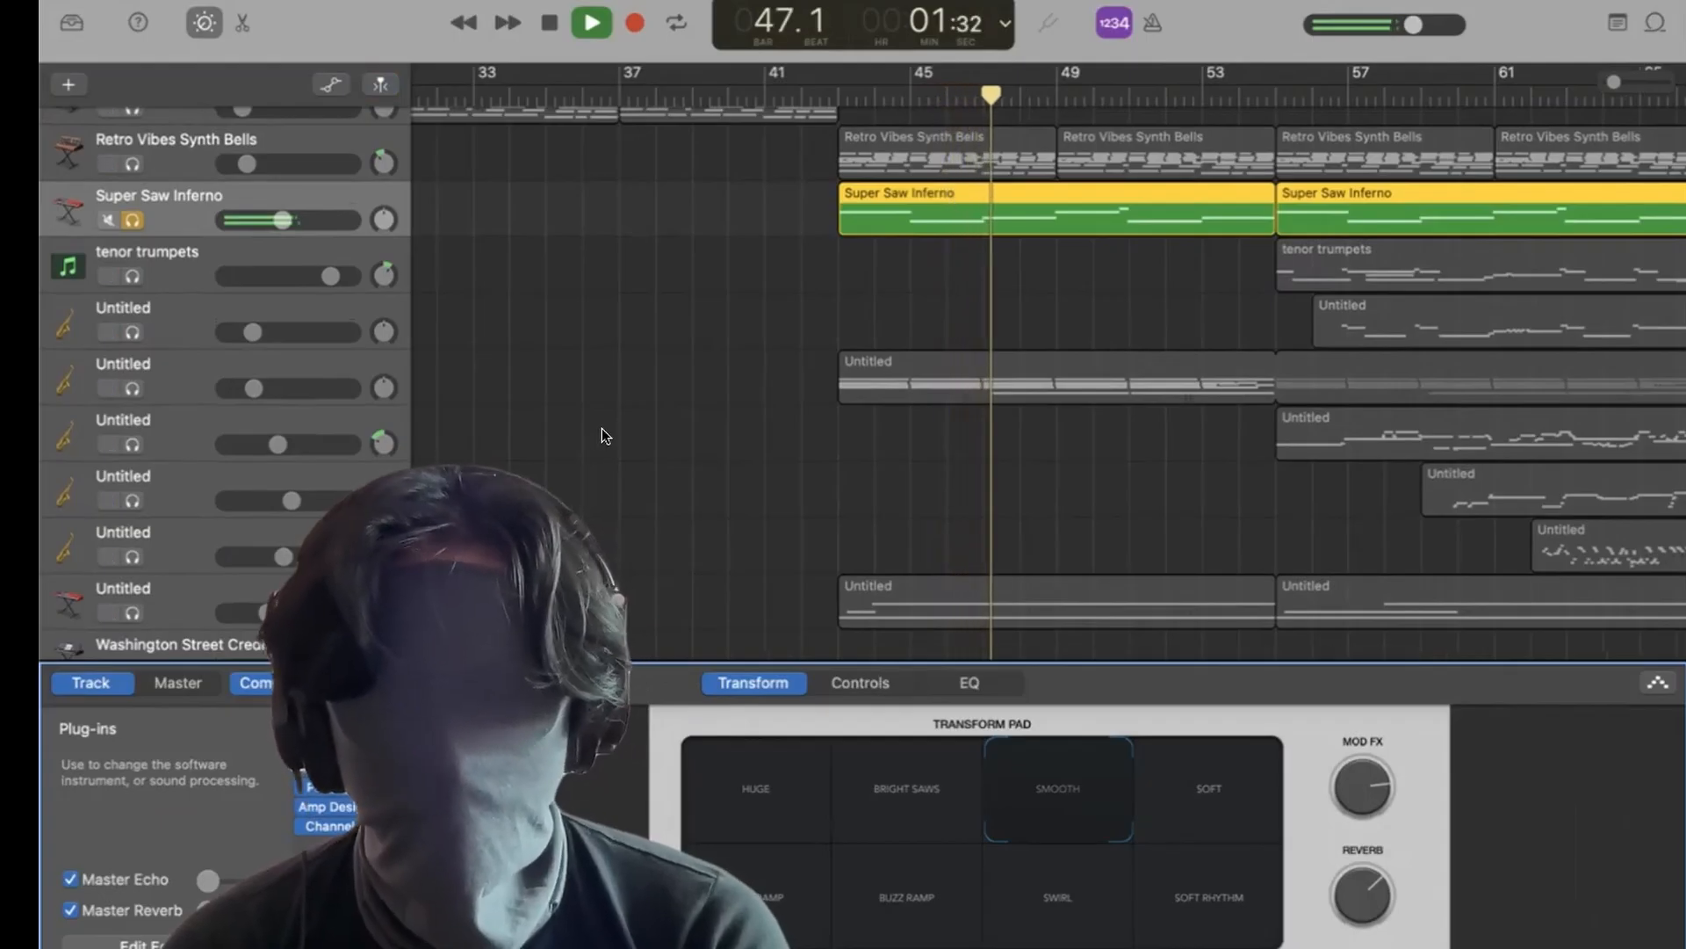
key(space)
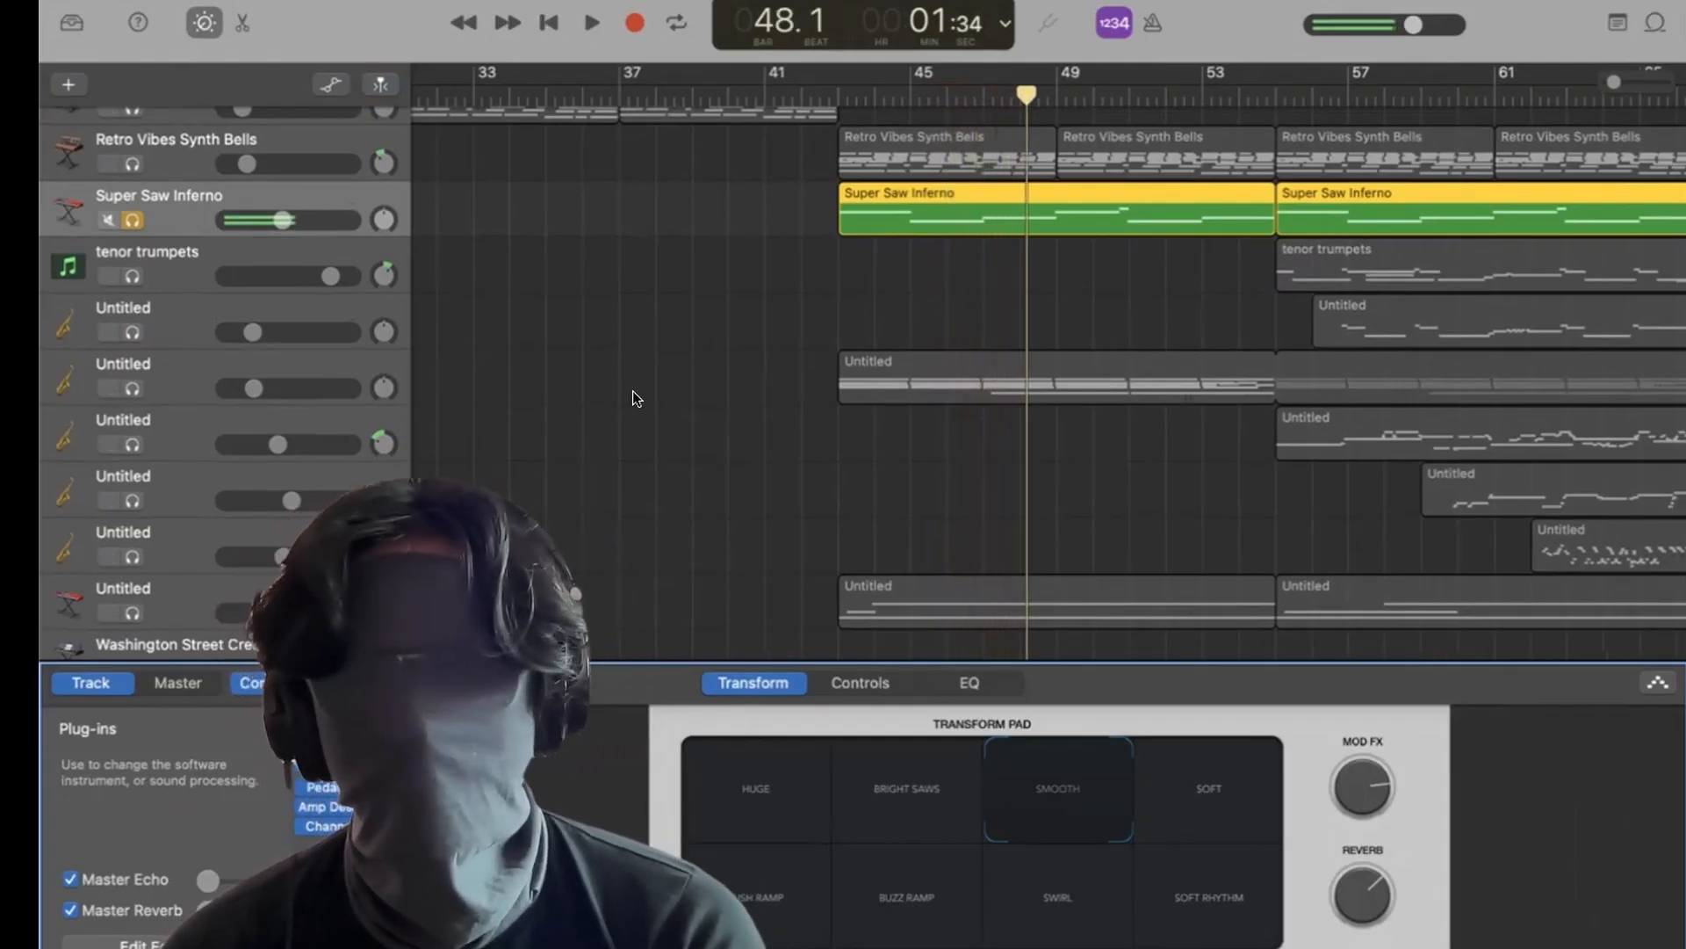
Play Super Saw Inferno briefly from bar 43 and inspect its Pedalboard and Amp Designer plug-ins, closing each one.
click(838, 68)
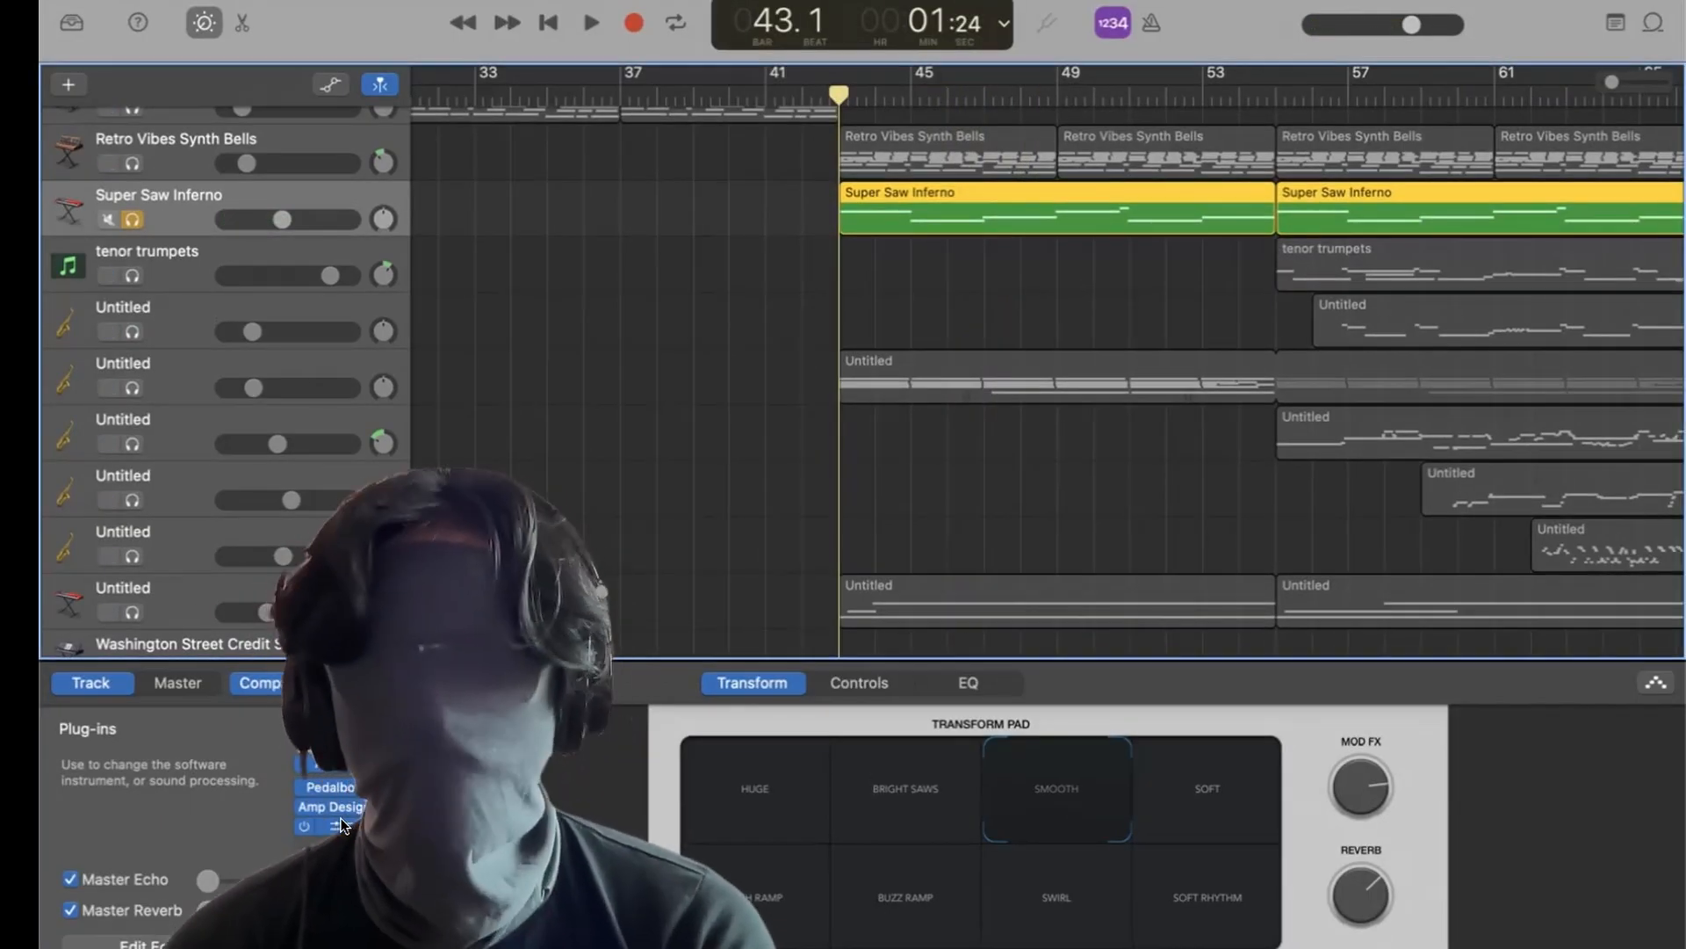
click(559, 453)
key(space)
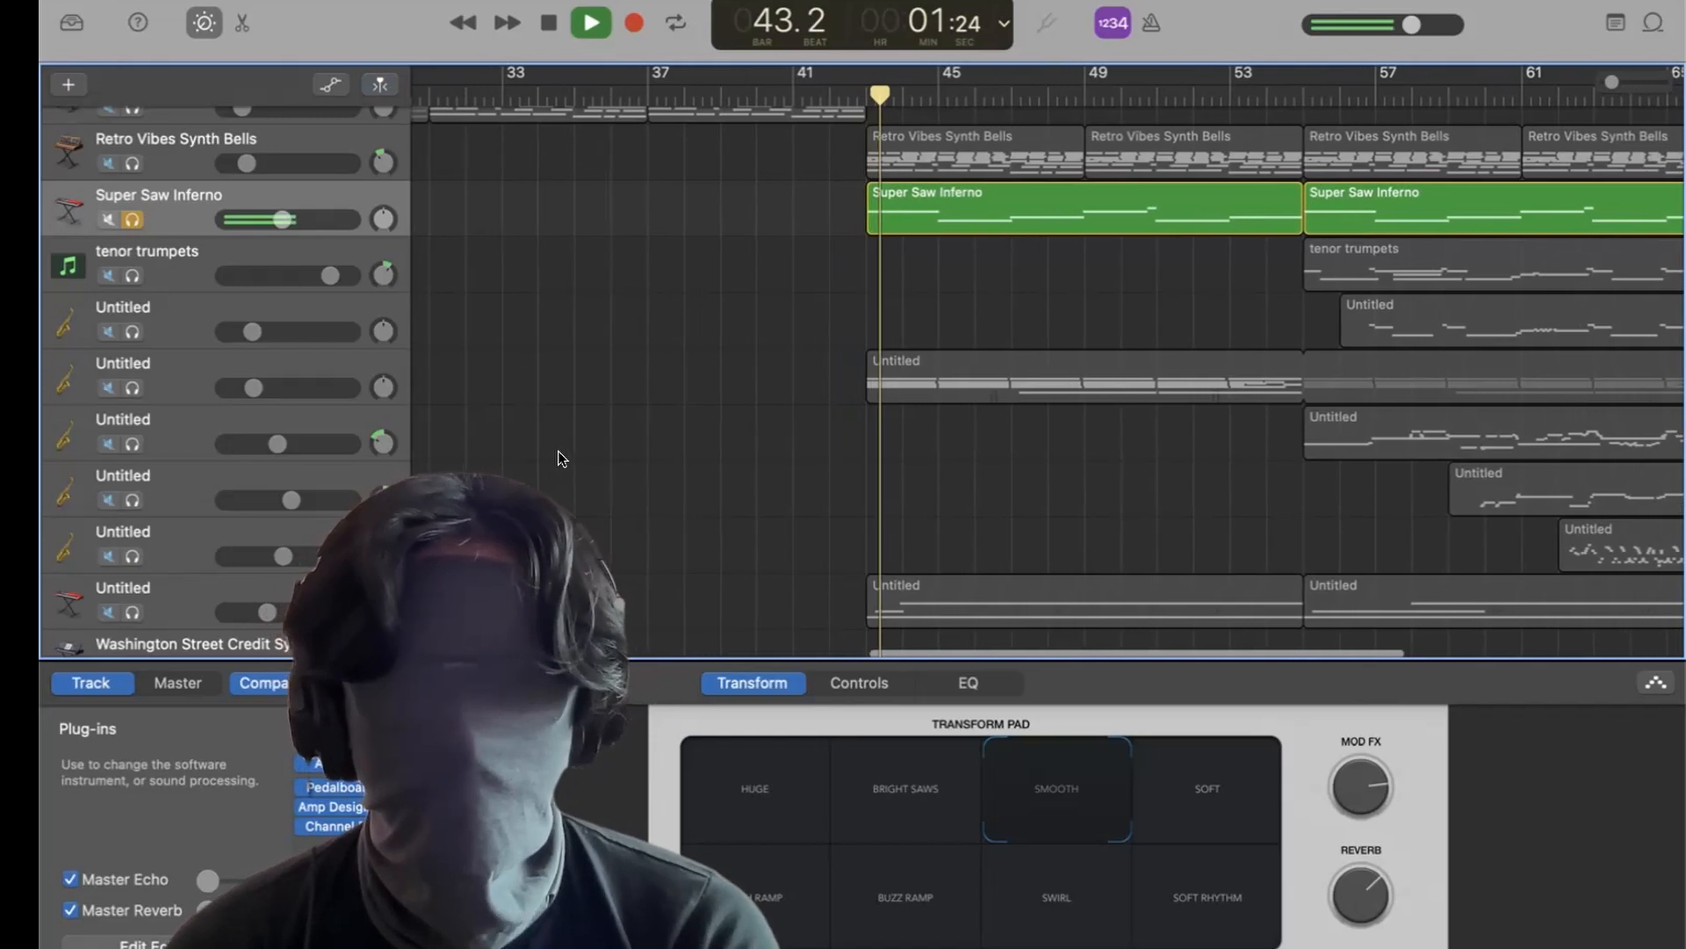
click(325, 778)
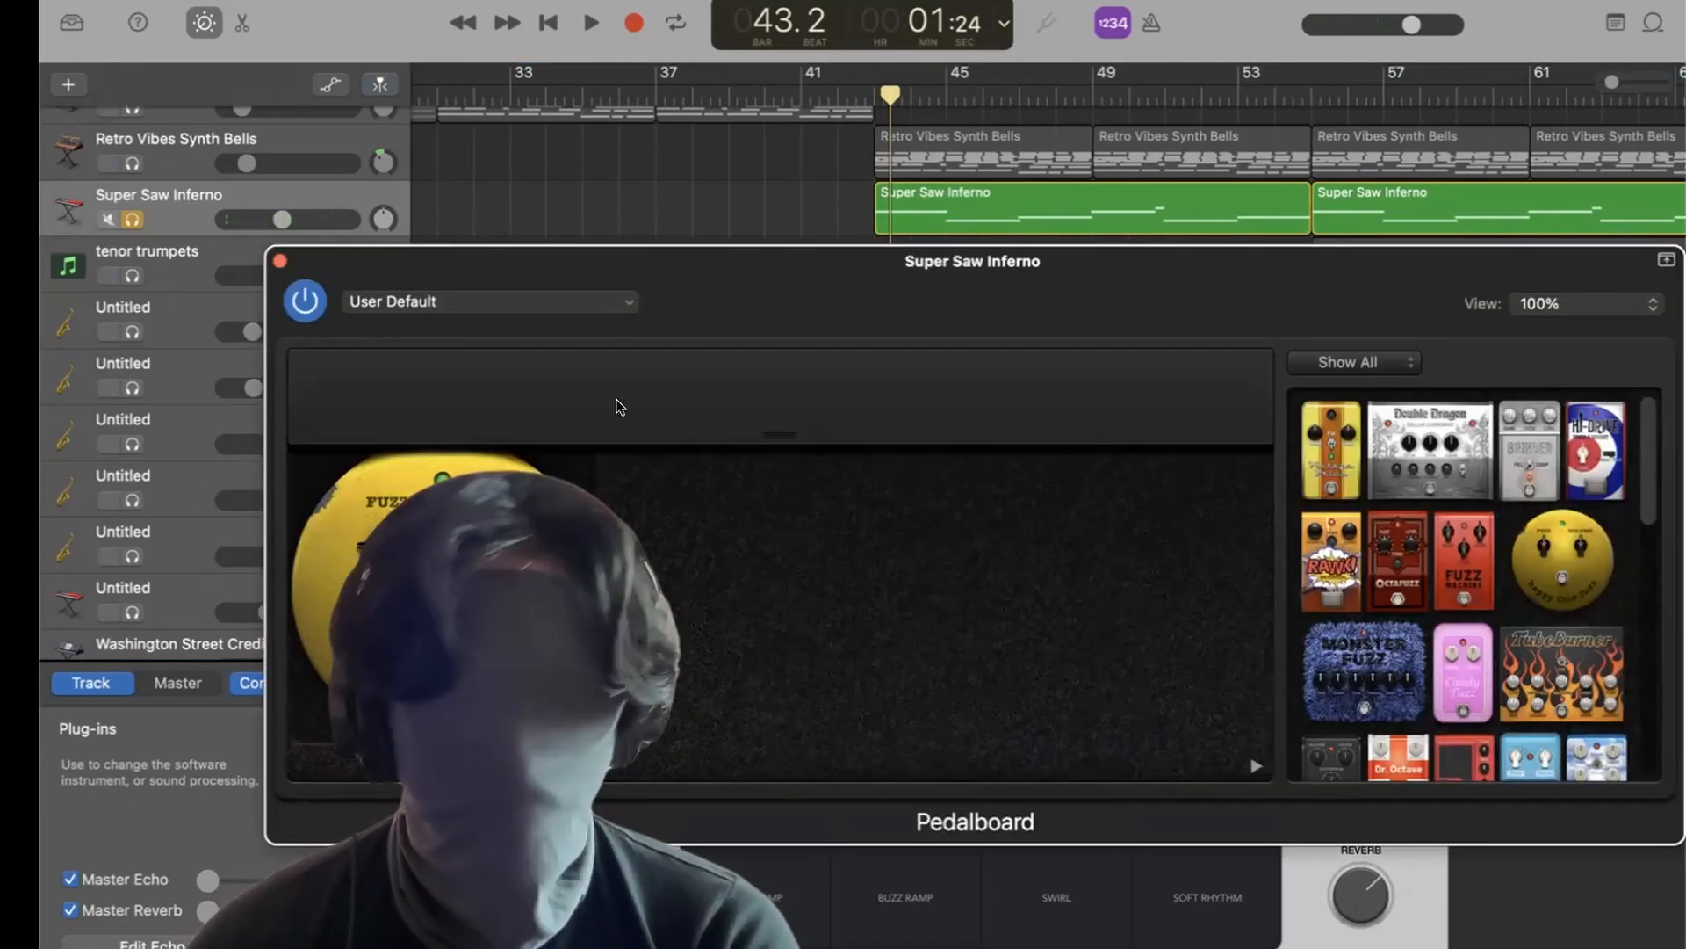
drag(706, 279, 703, 247)
click(279, 227)
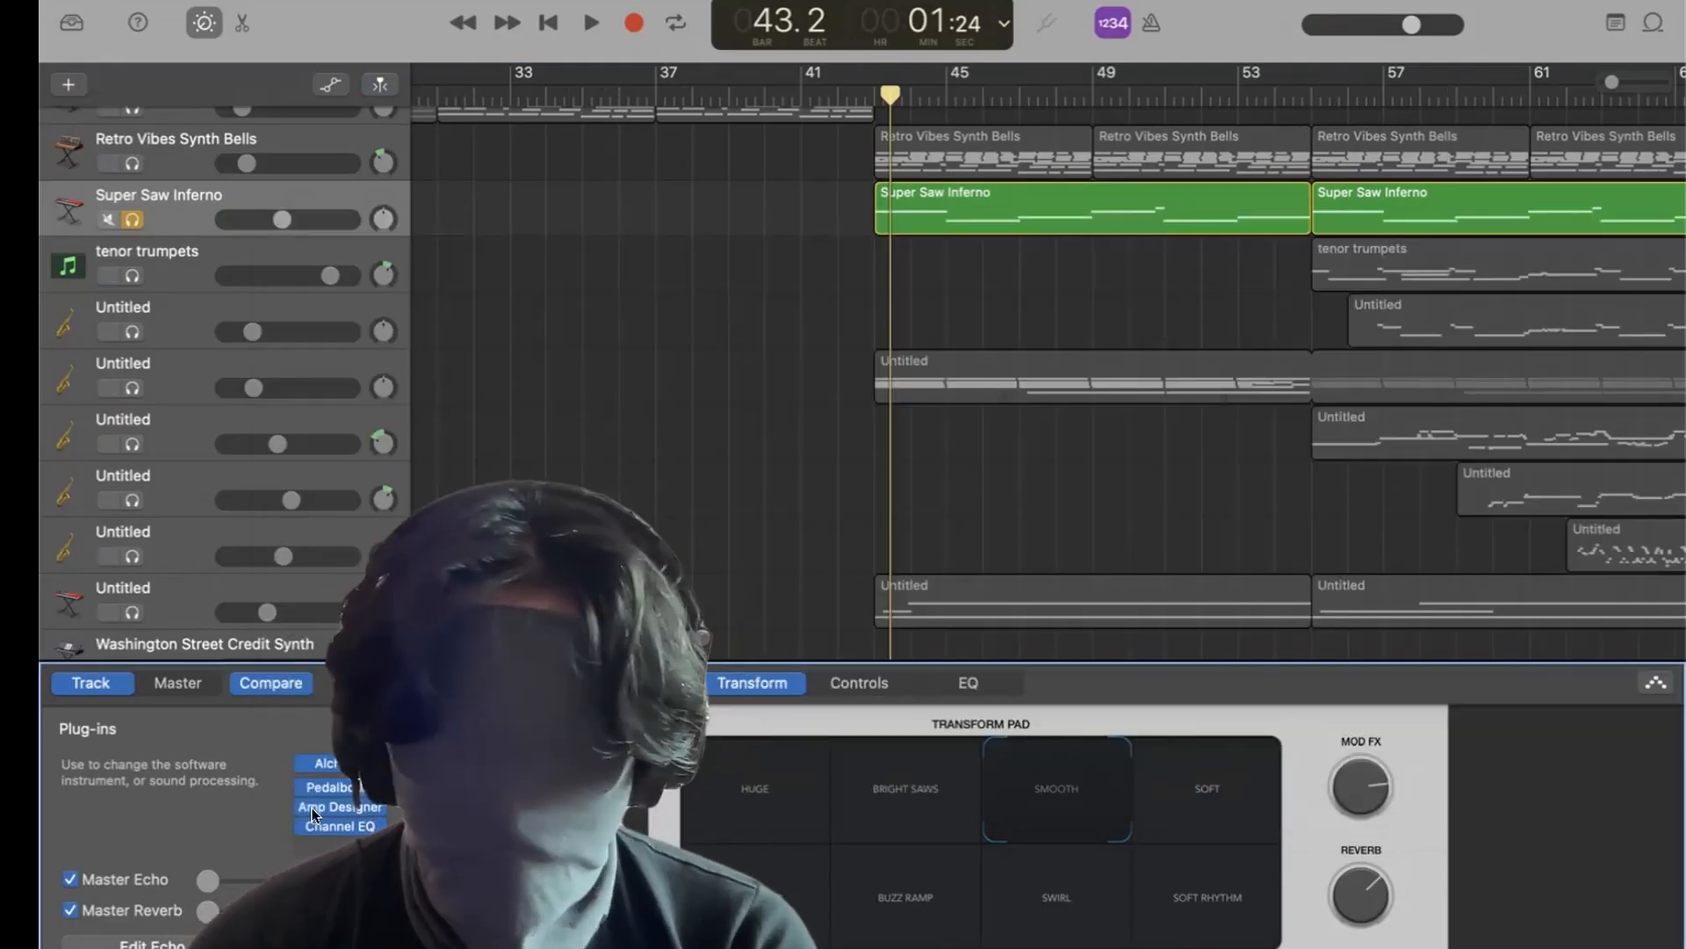
click(313, 807)
click(279, 260)
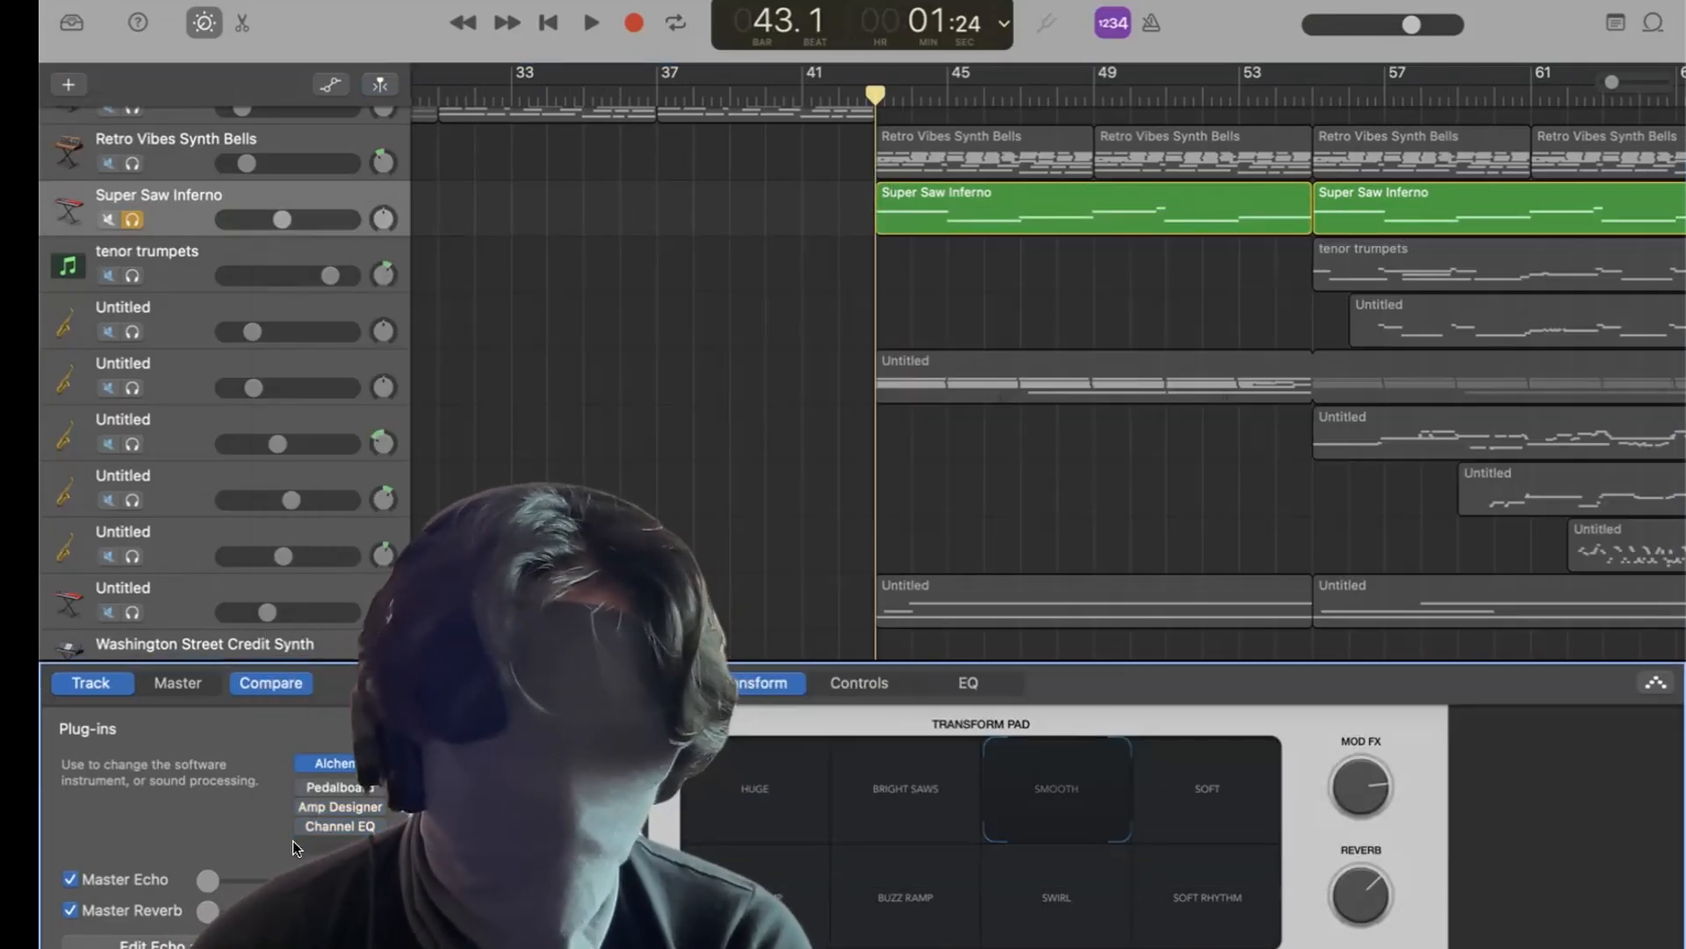
Compare Super Saw Inferno from bar 43 with Pedalboard, Amp Designer and Channel EQ bypassed and with them enabled.
key(space)
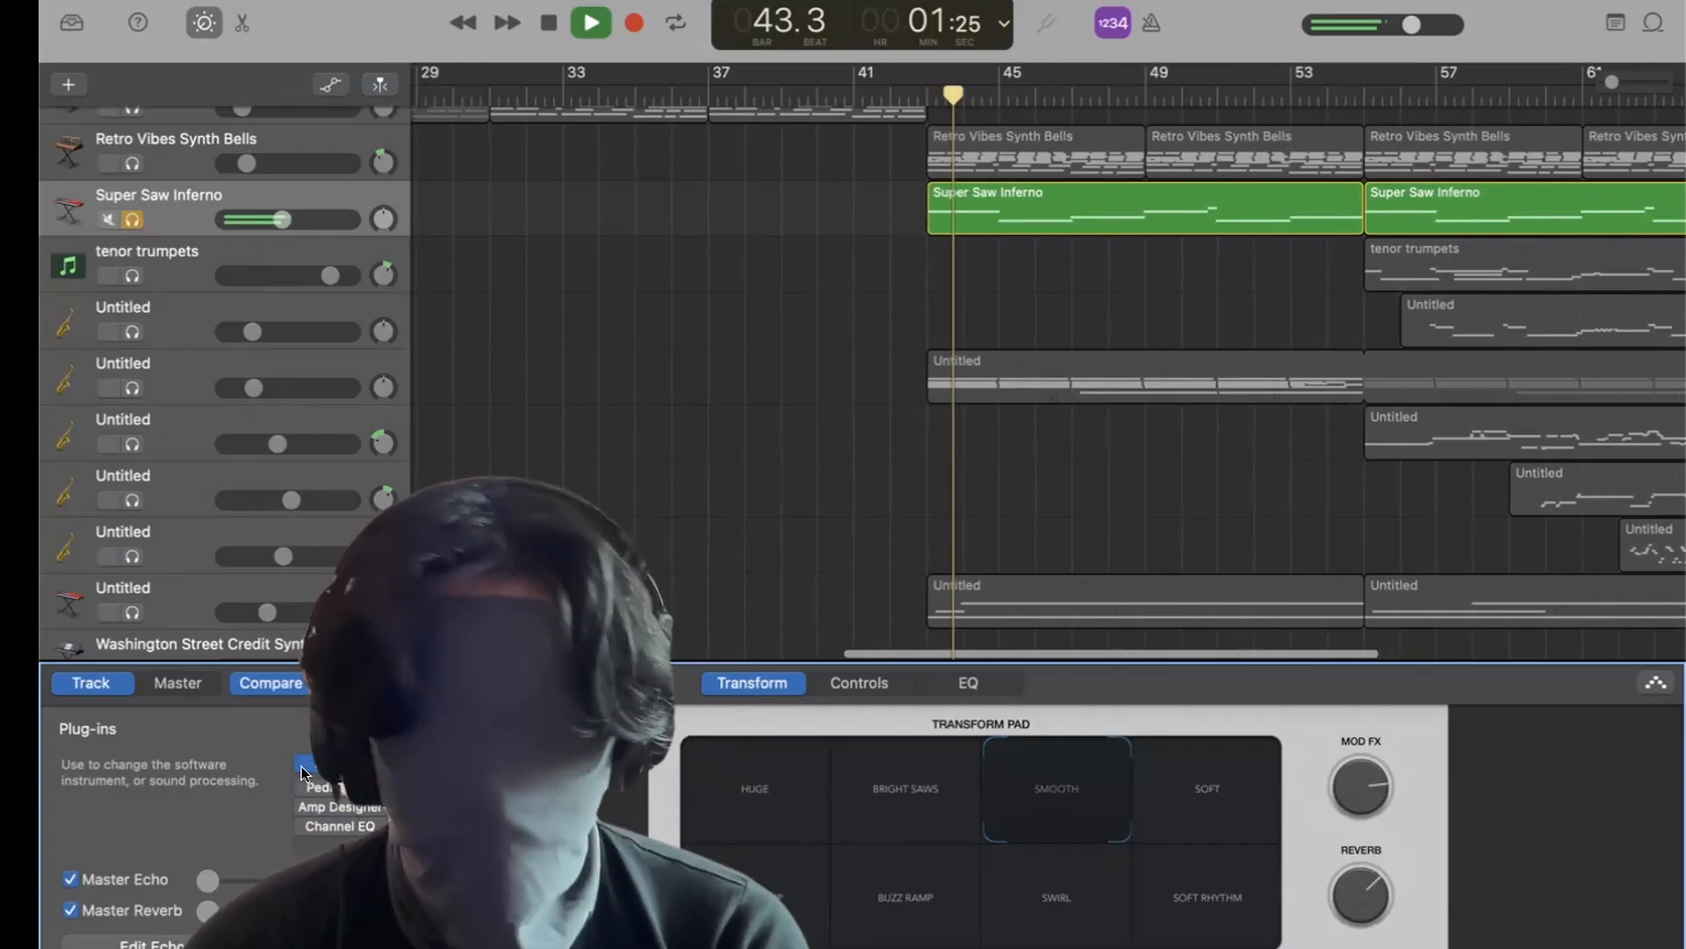
key(space)
mouse_move(303, 799)
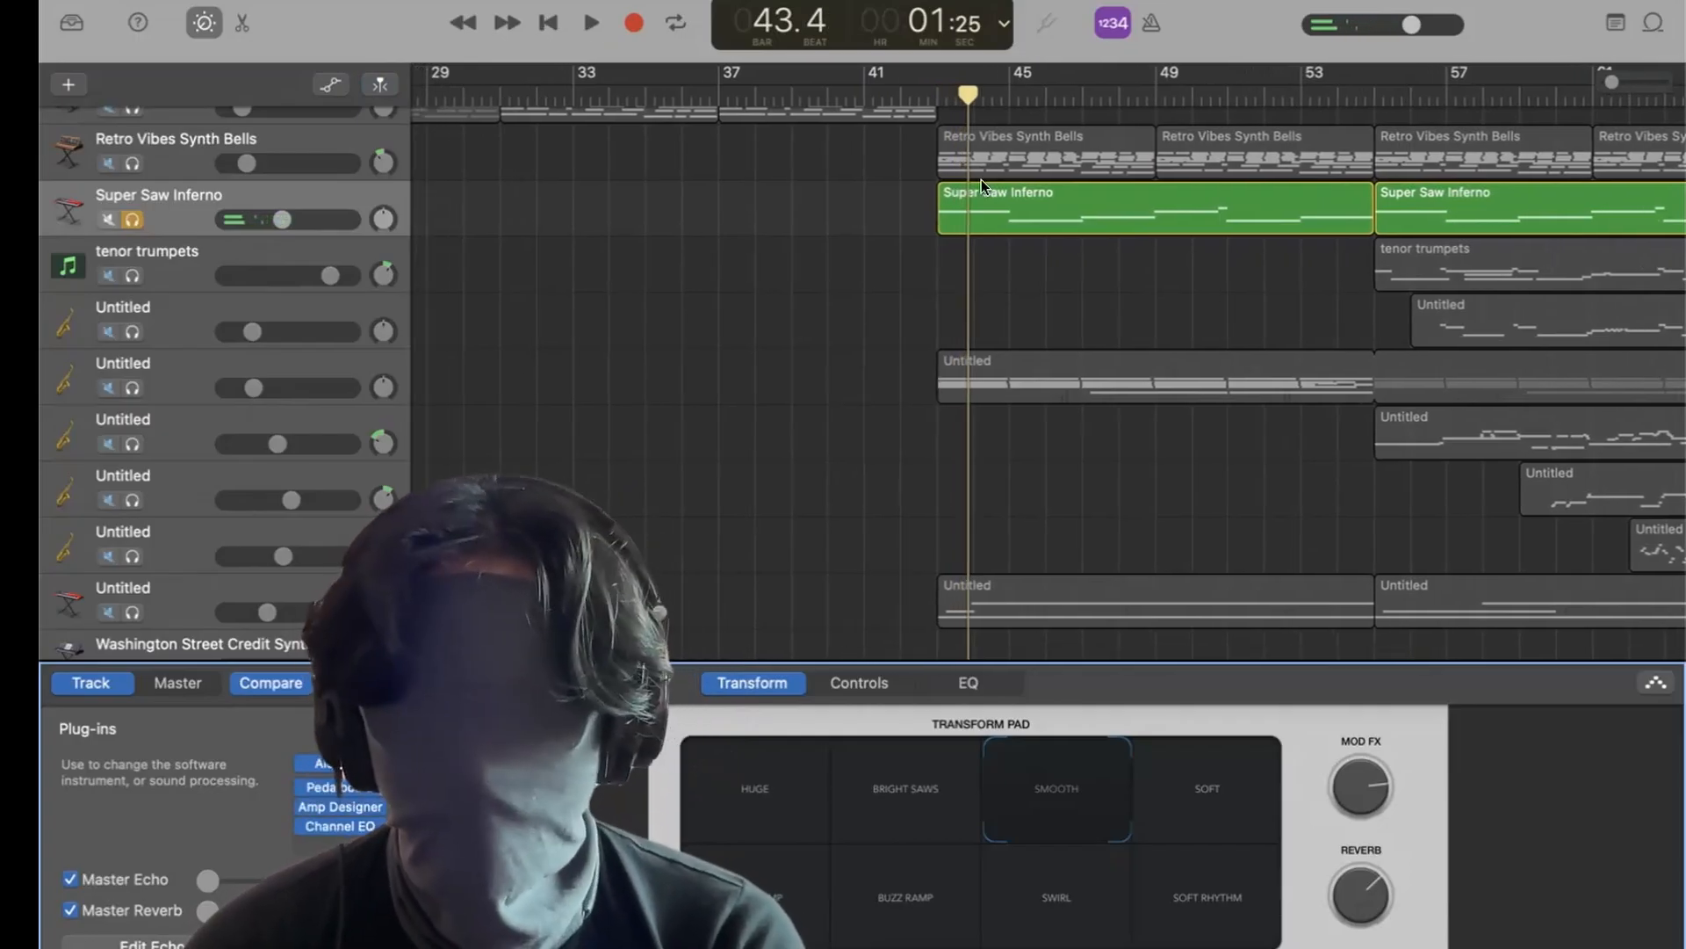
click(938, 95)
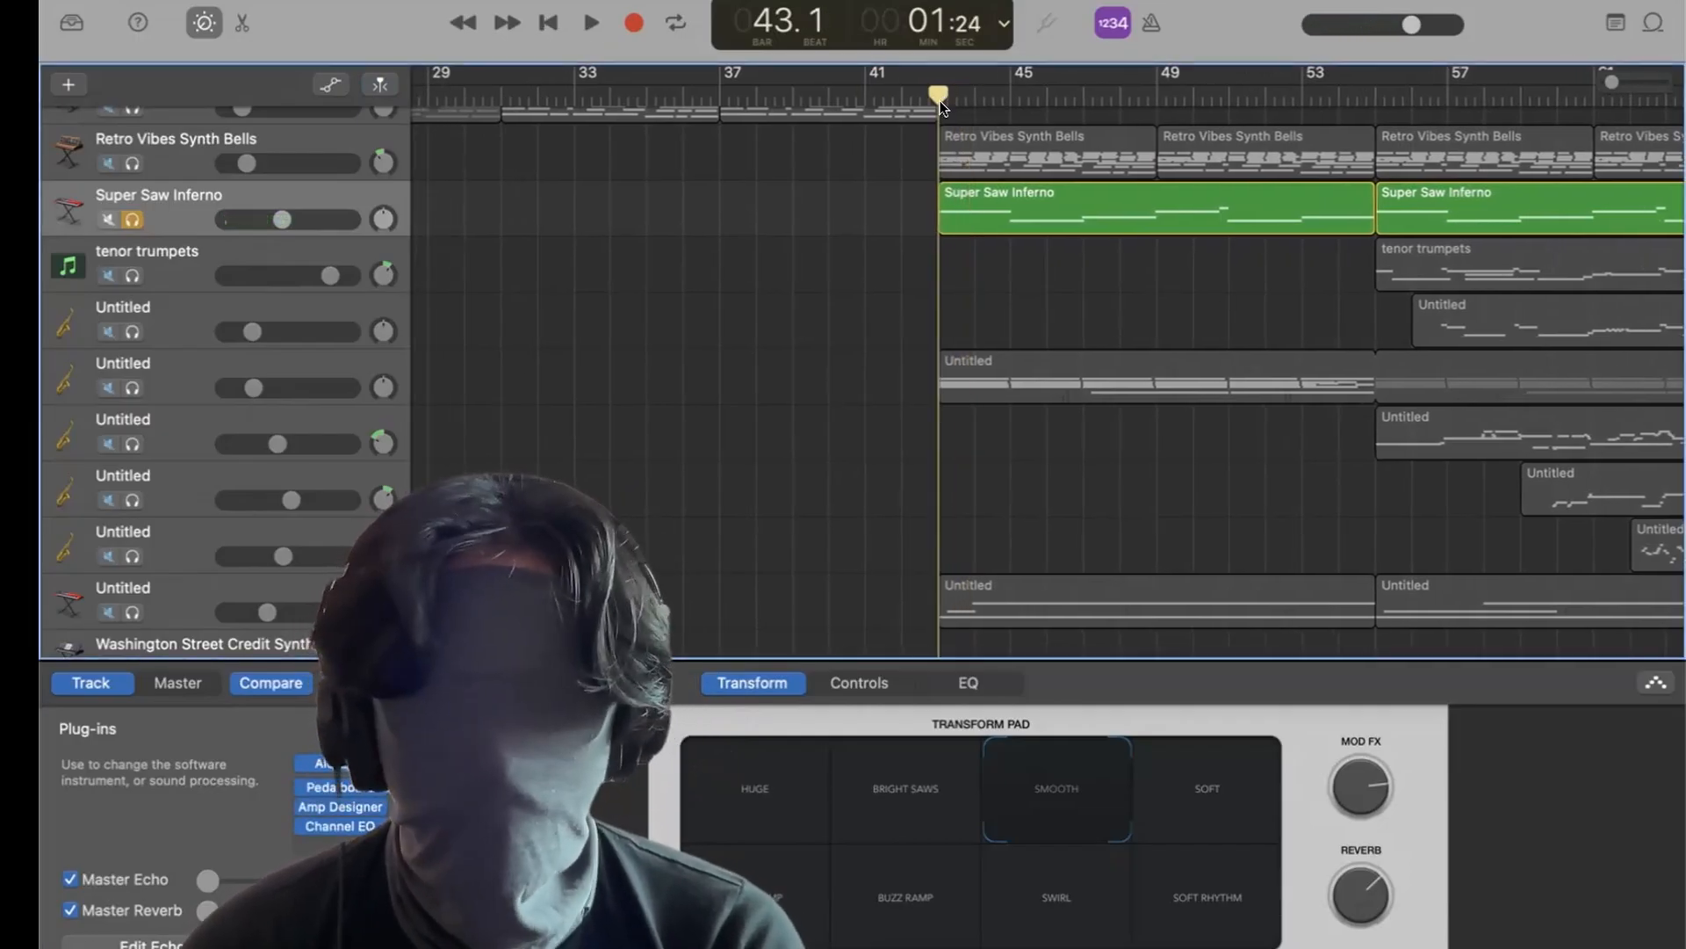
key(space)
scroll(820, 207, left, 2)
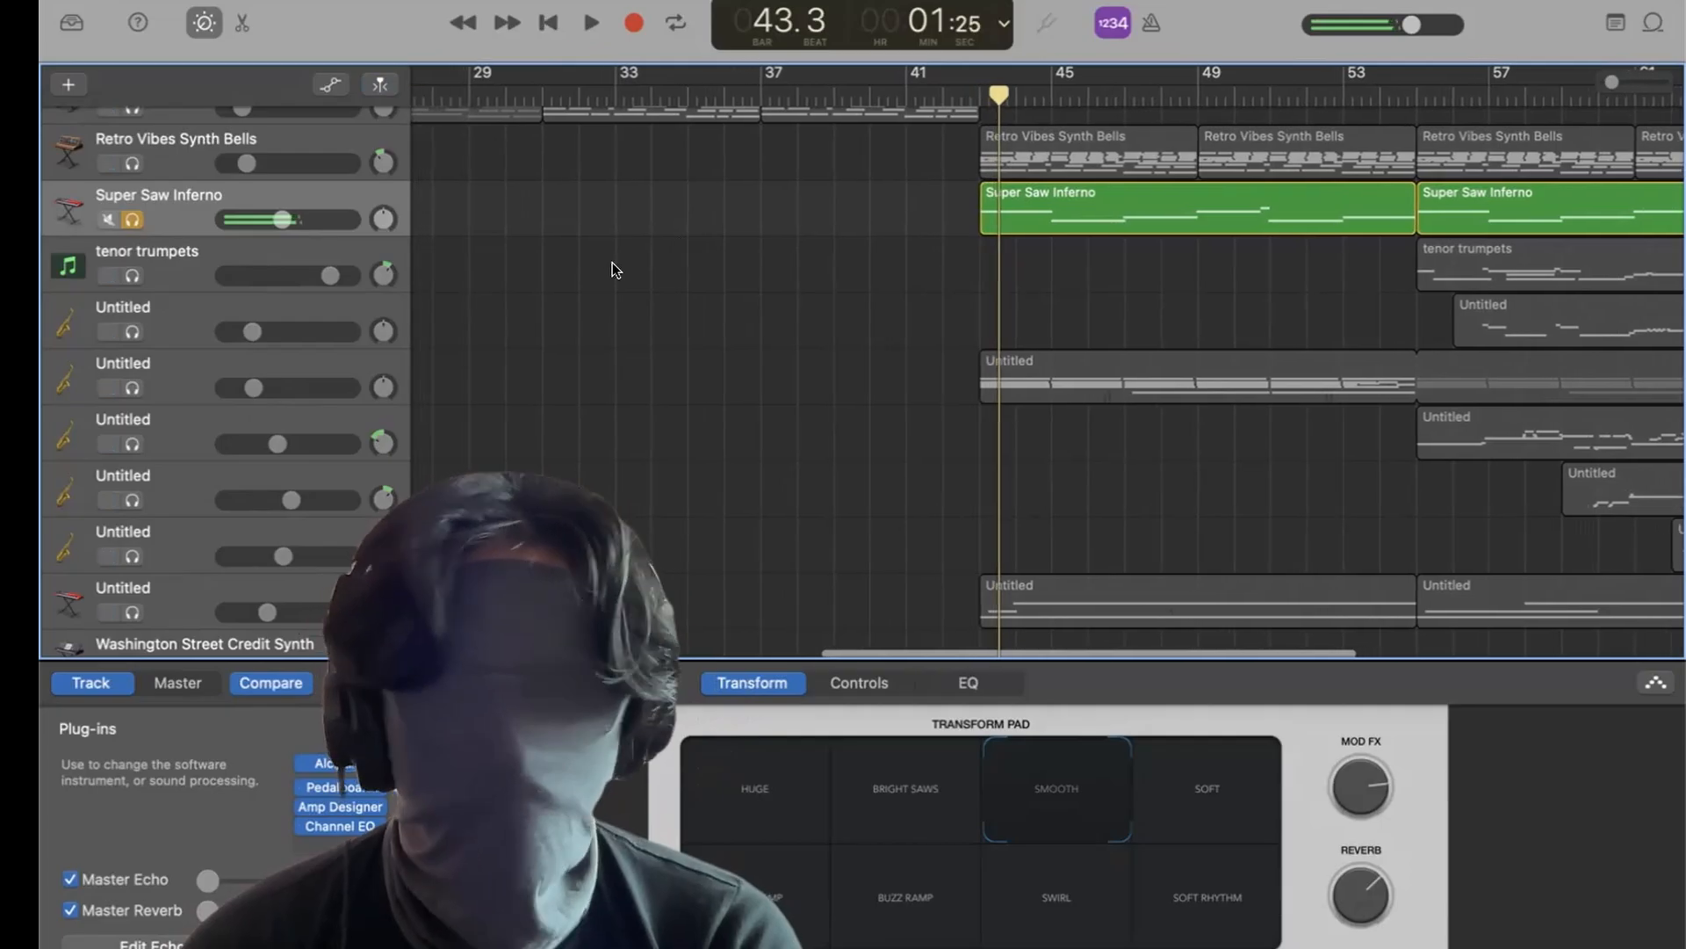
Unsolo Super Saw Inferno, solo the Untitled string track whose region starts at bar 43, and place the playhead there.
click(132, 220)
click(133, 387)
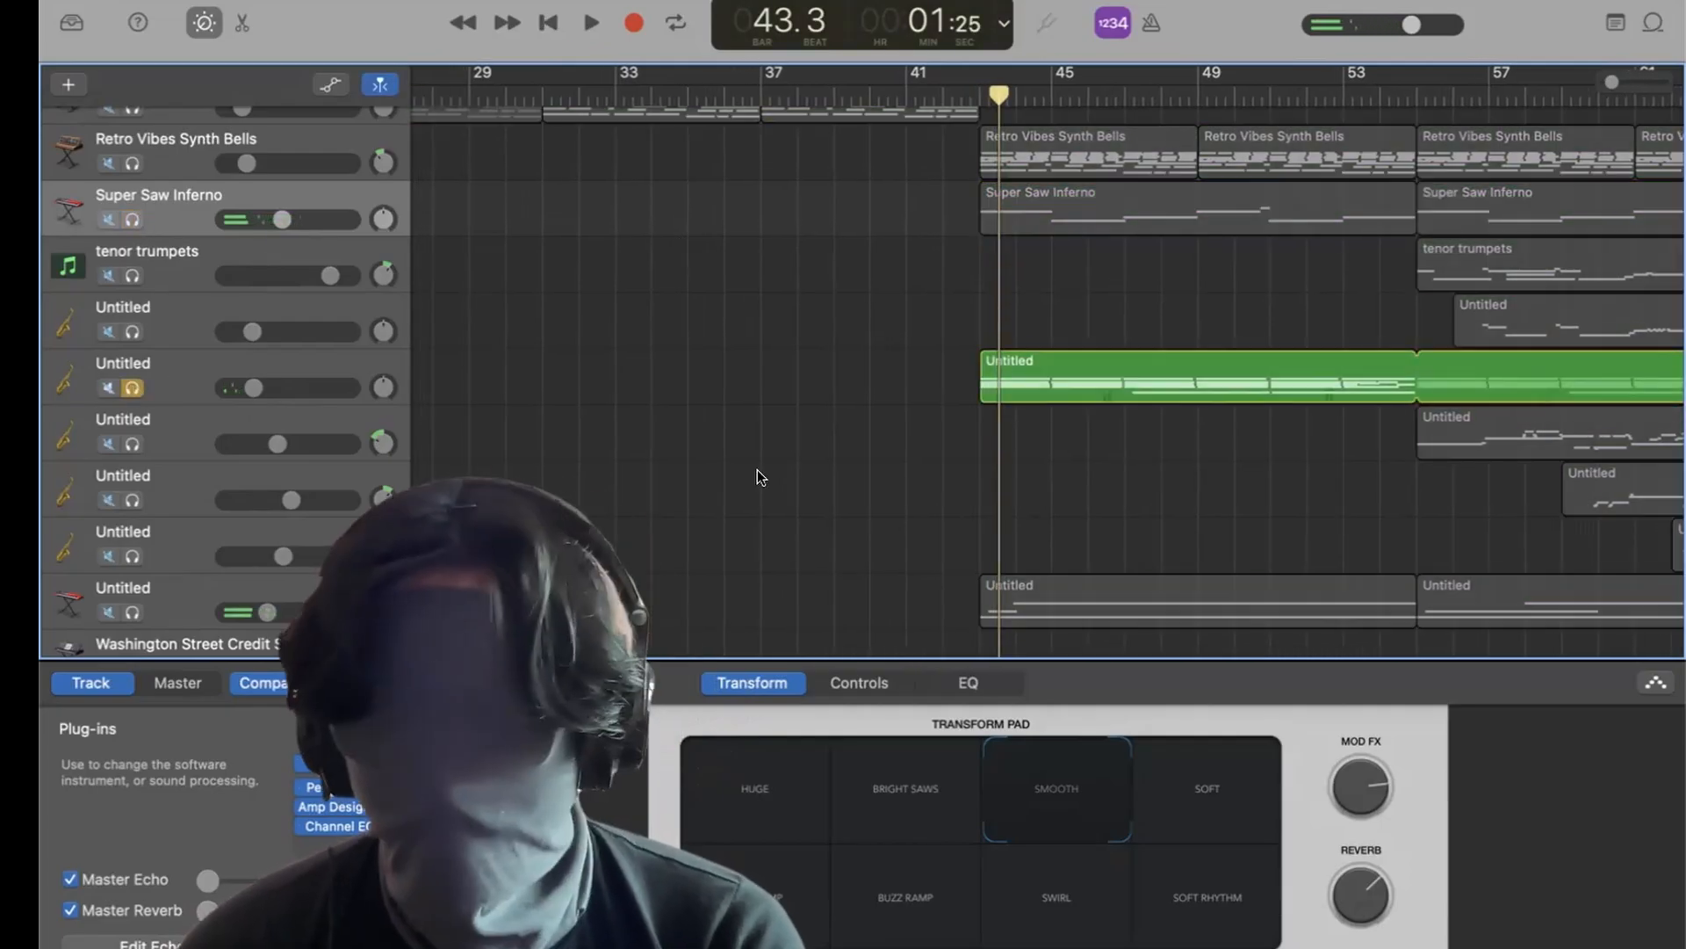
scroll(757, 477, down, 3)
click(975, 93)
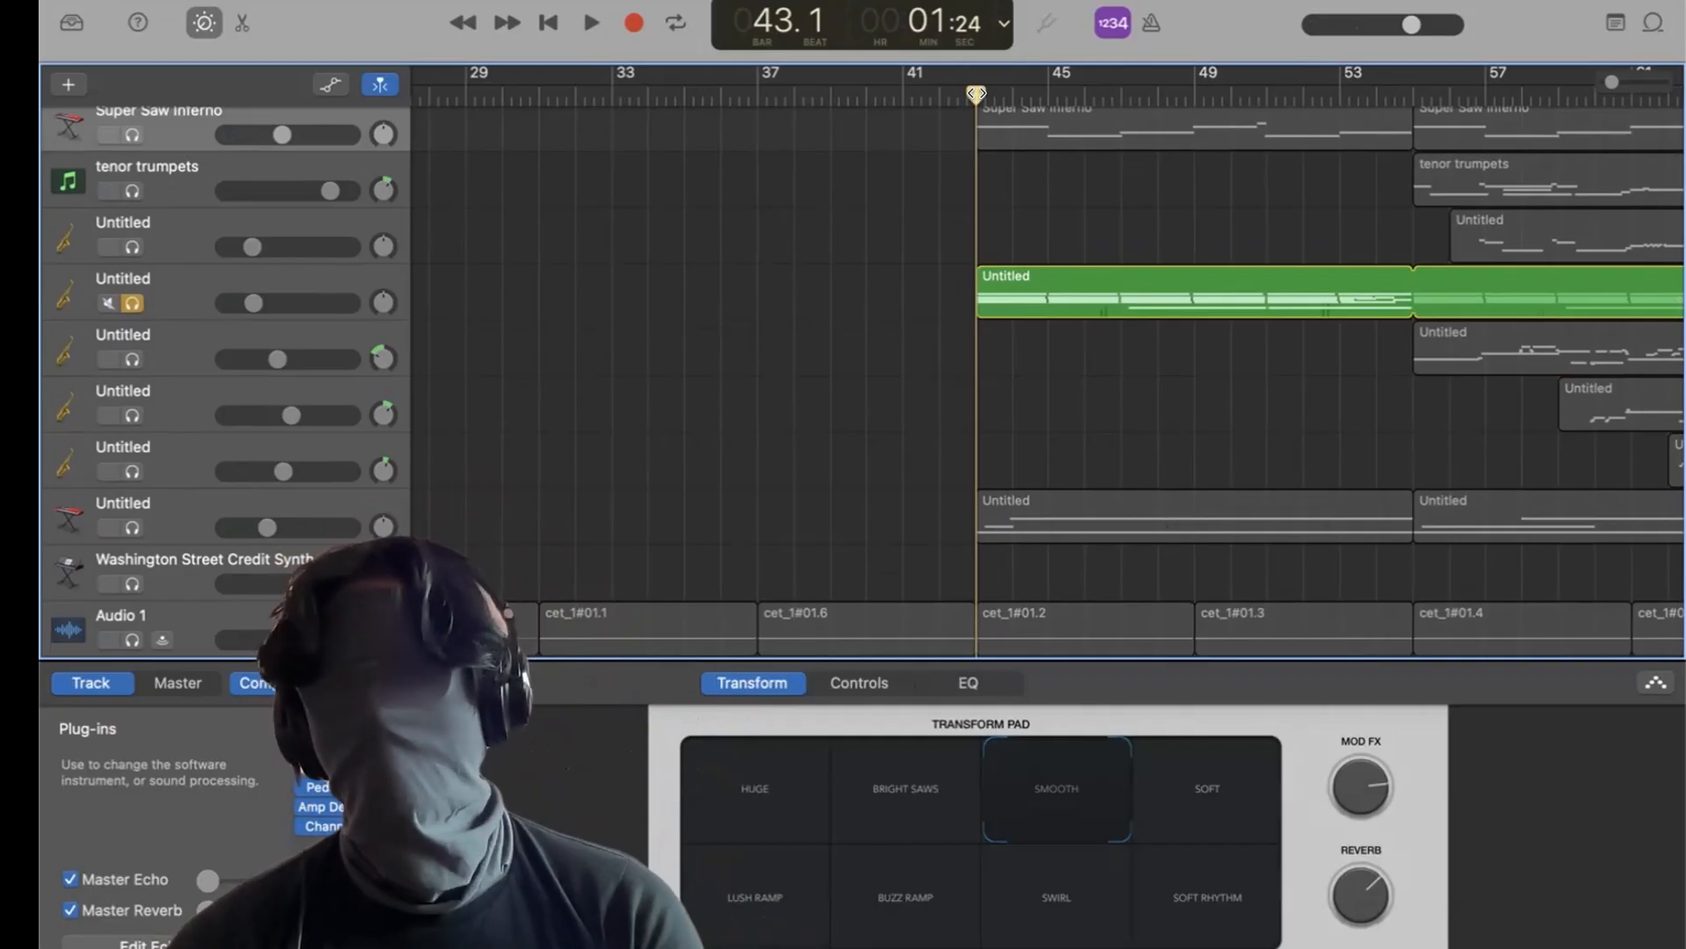
Select the soloed Untitled string track to show its controls, play it from bar 43, and stop.
scroll(934, 190, up, 5)
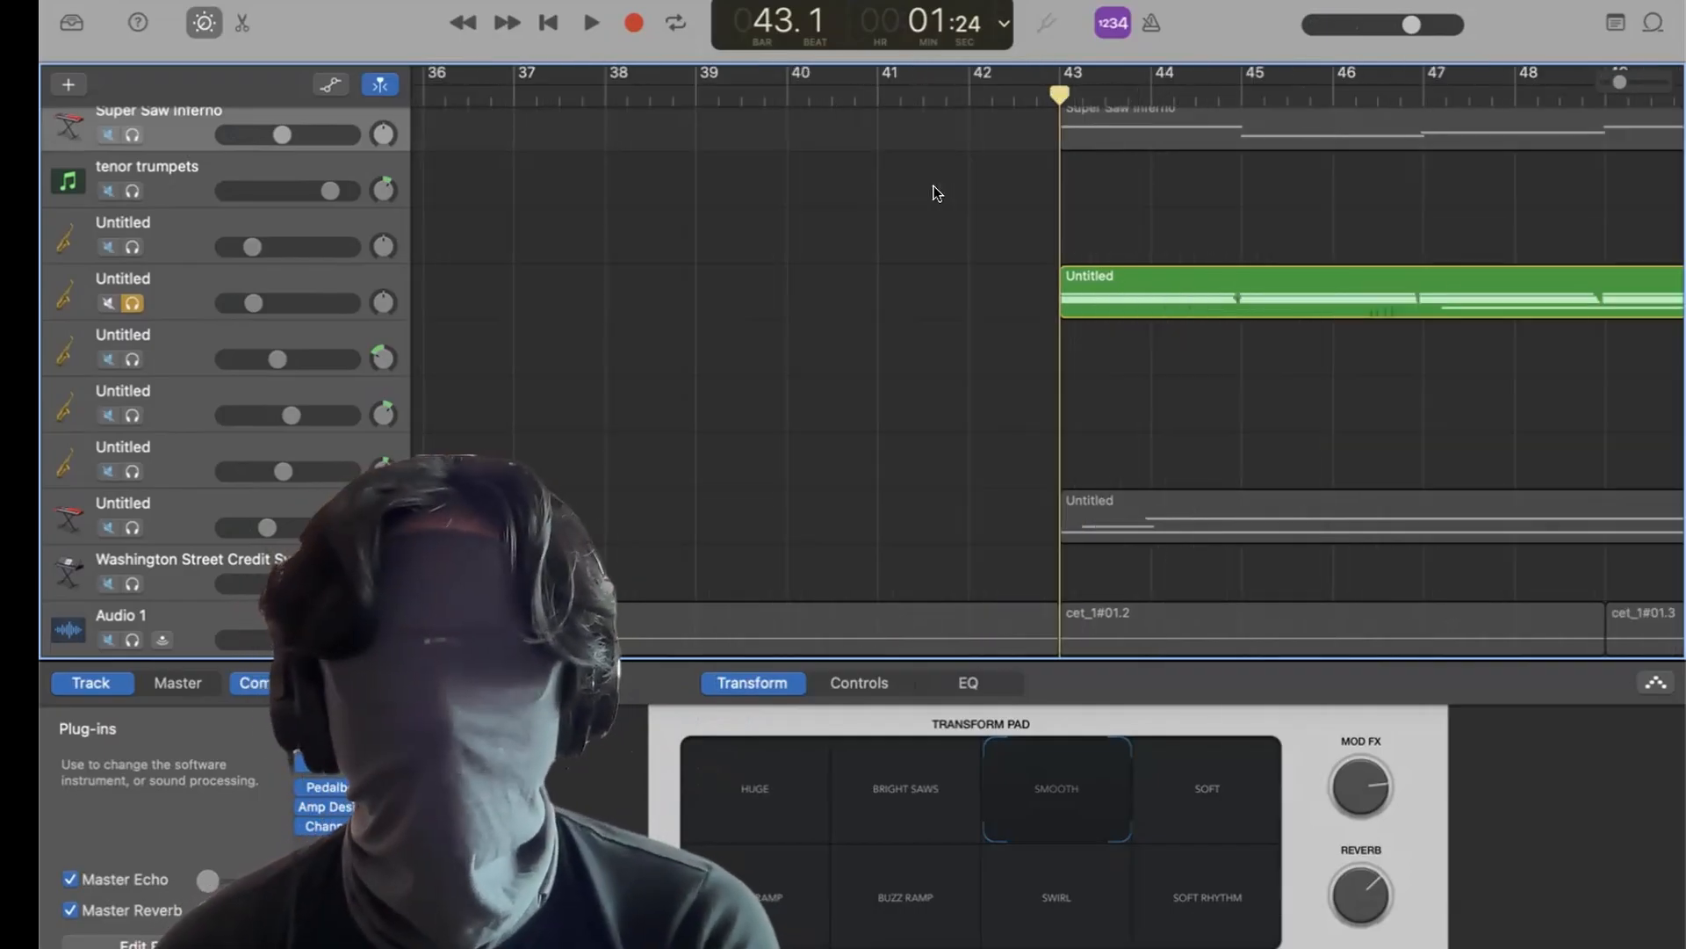
scroll(935, 189, up, 2)
scroll(934, 189, right, 5)
scroll(936, 191, down, 1)
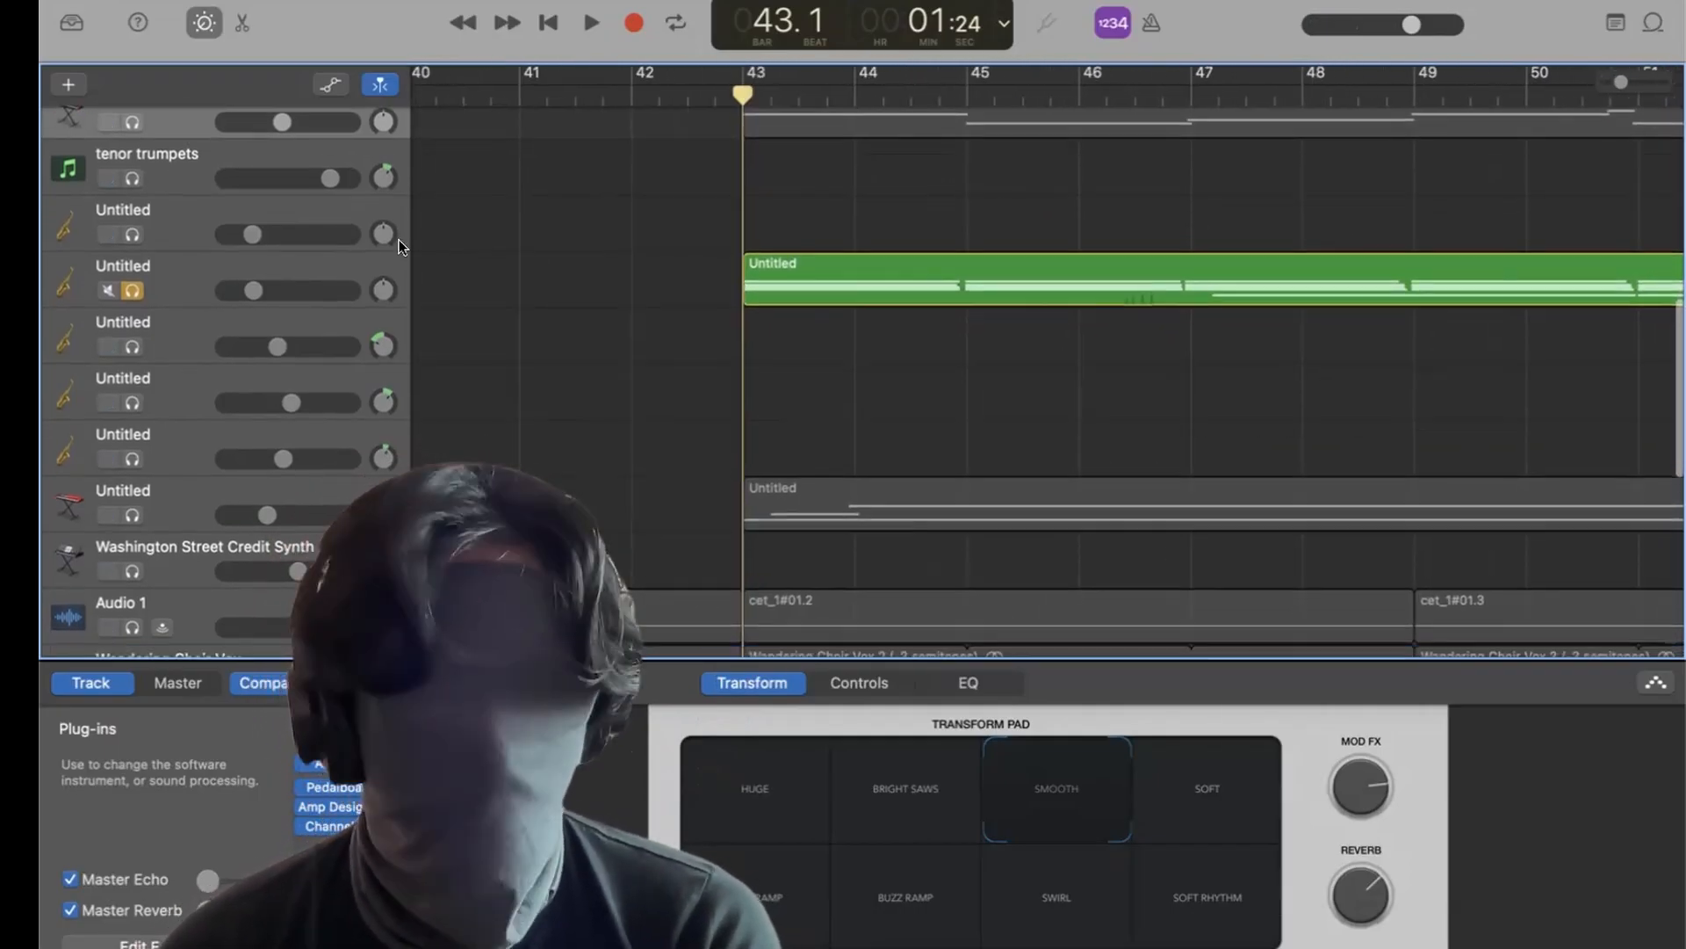
click(366, 265)
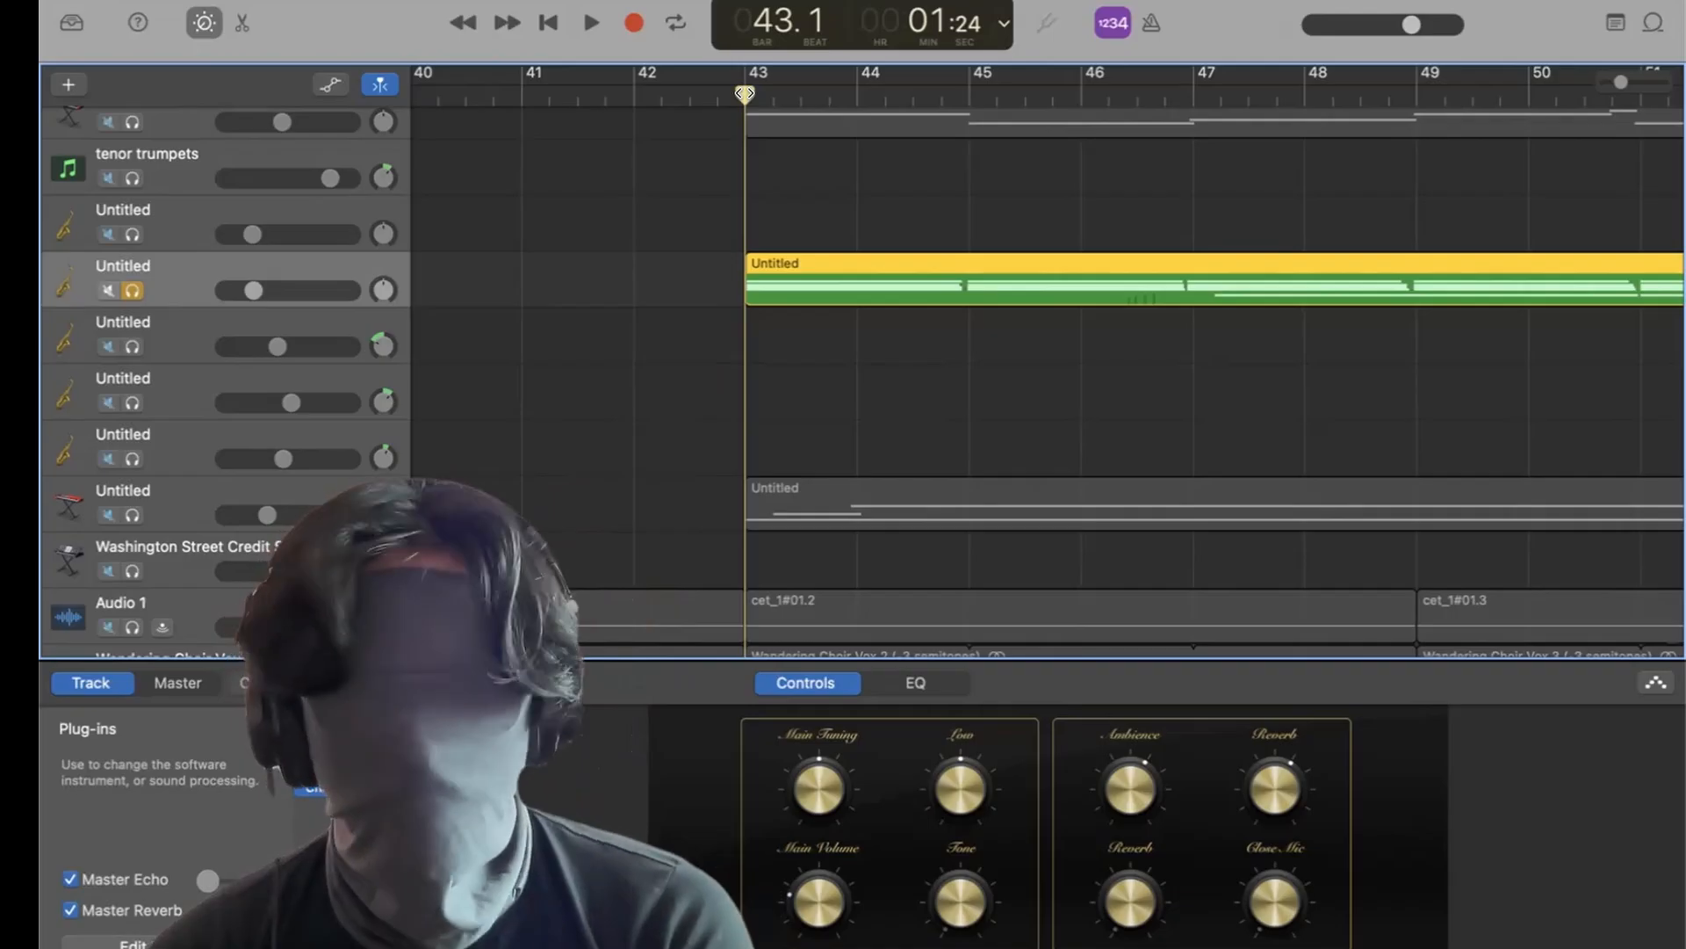
click(844, 374)
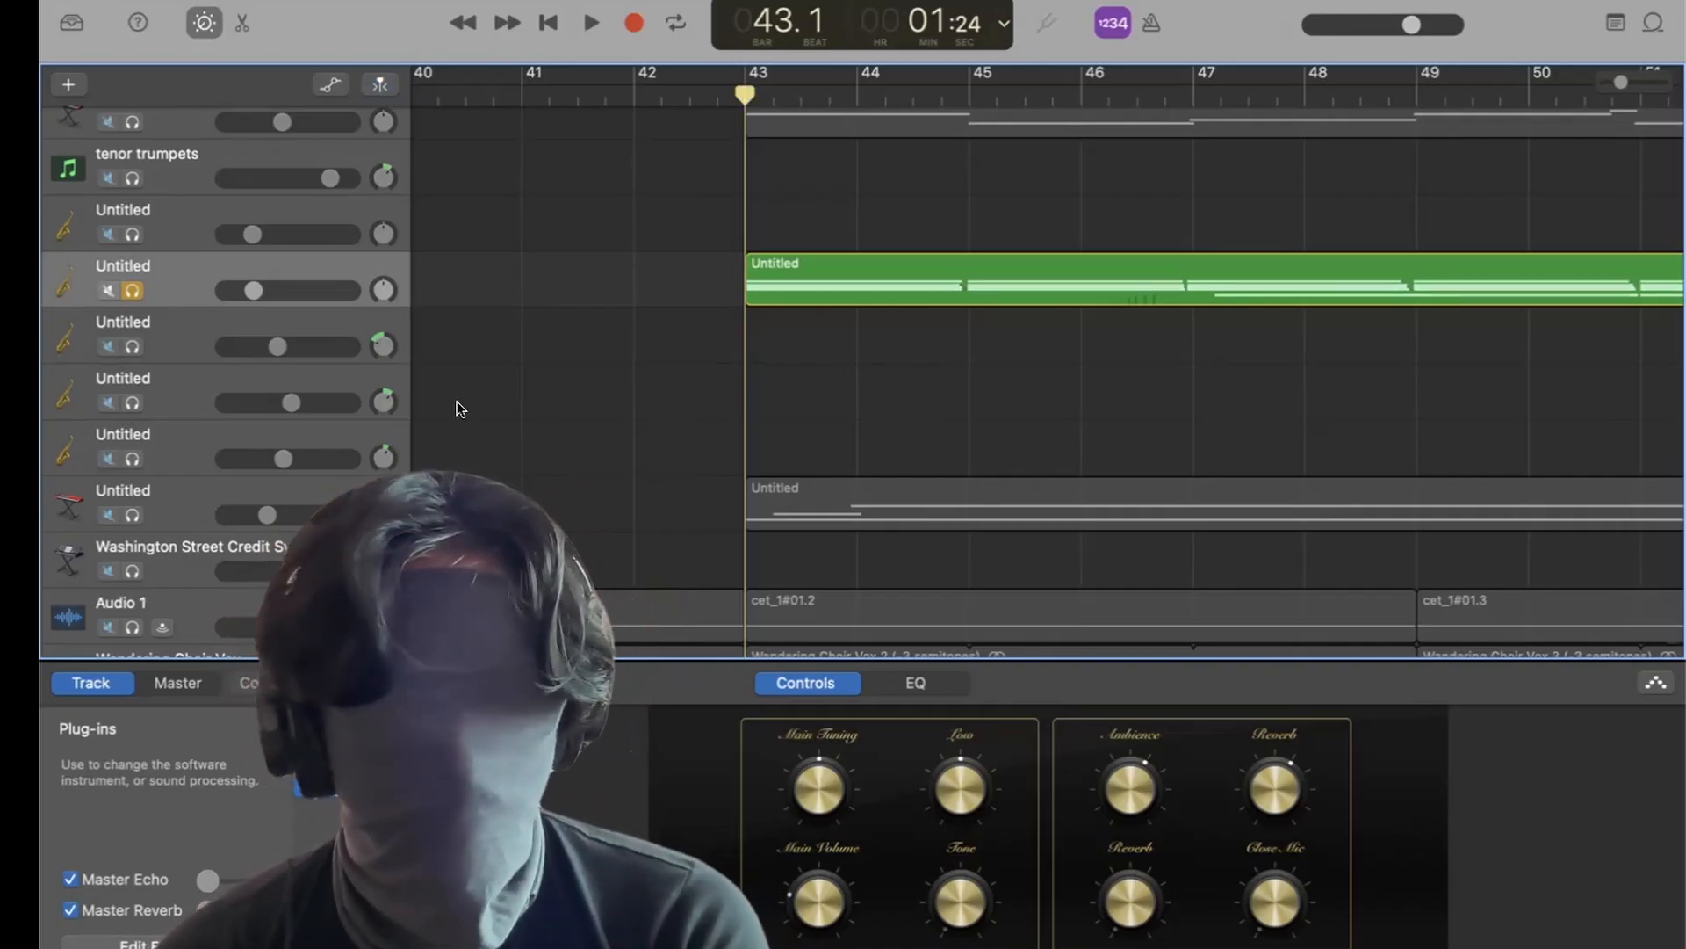
key(space)
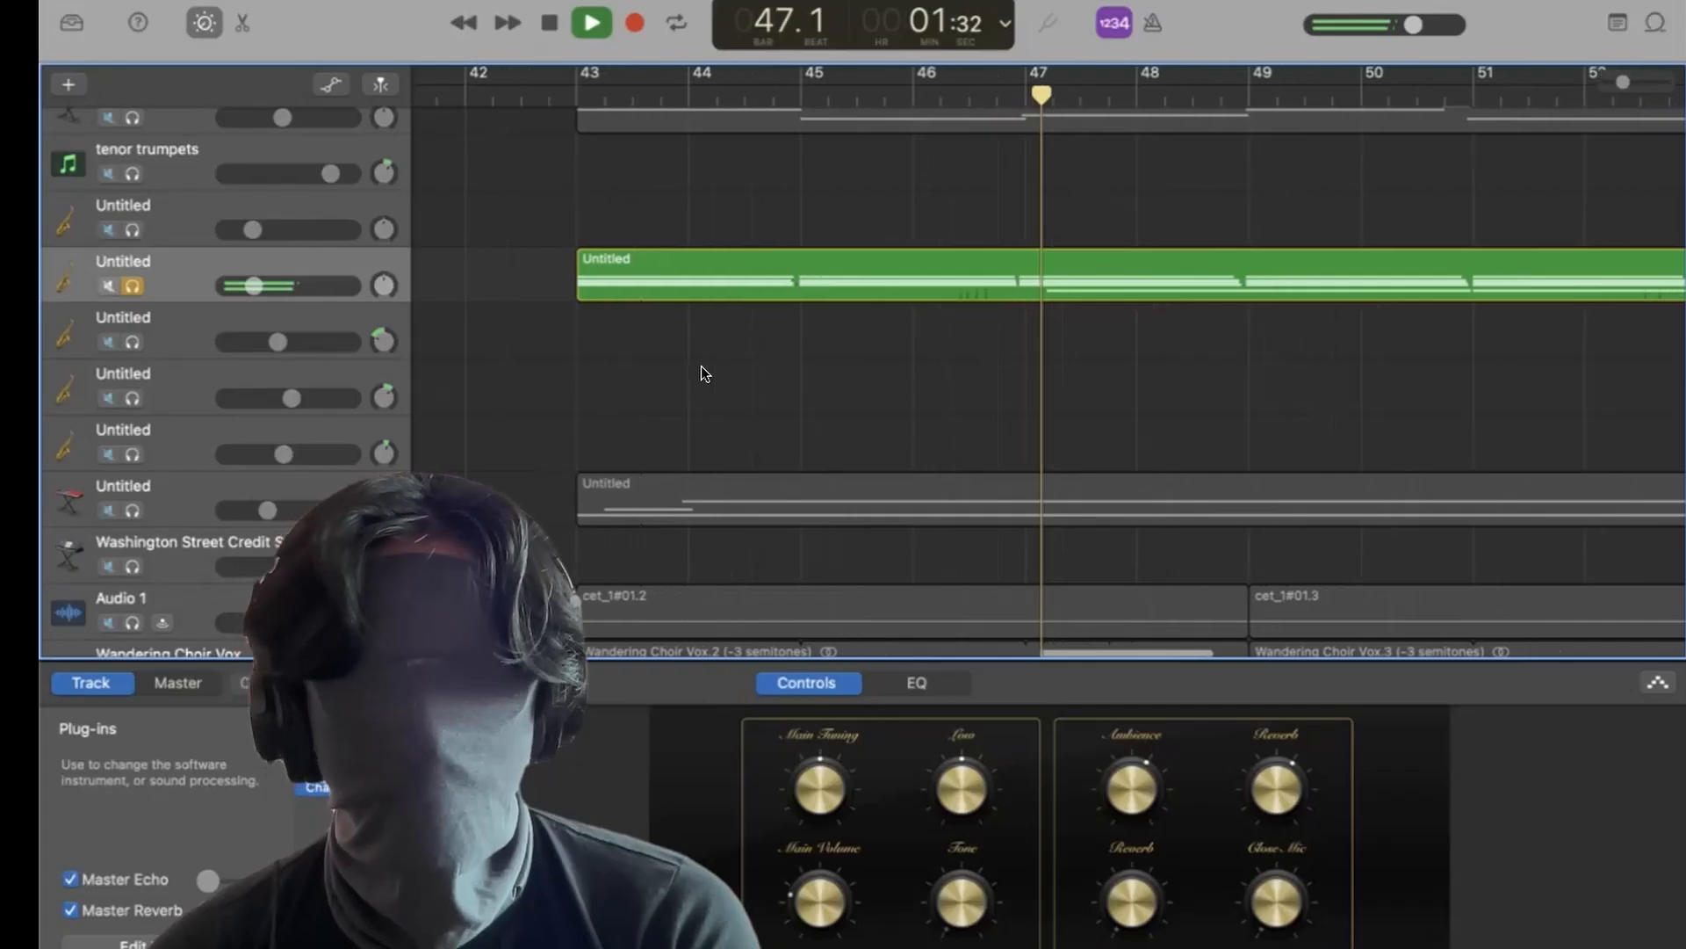
key(space)
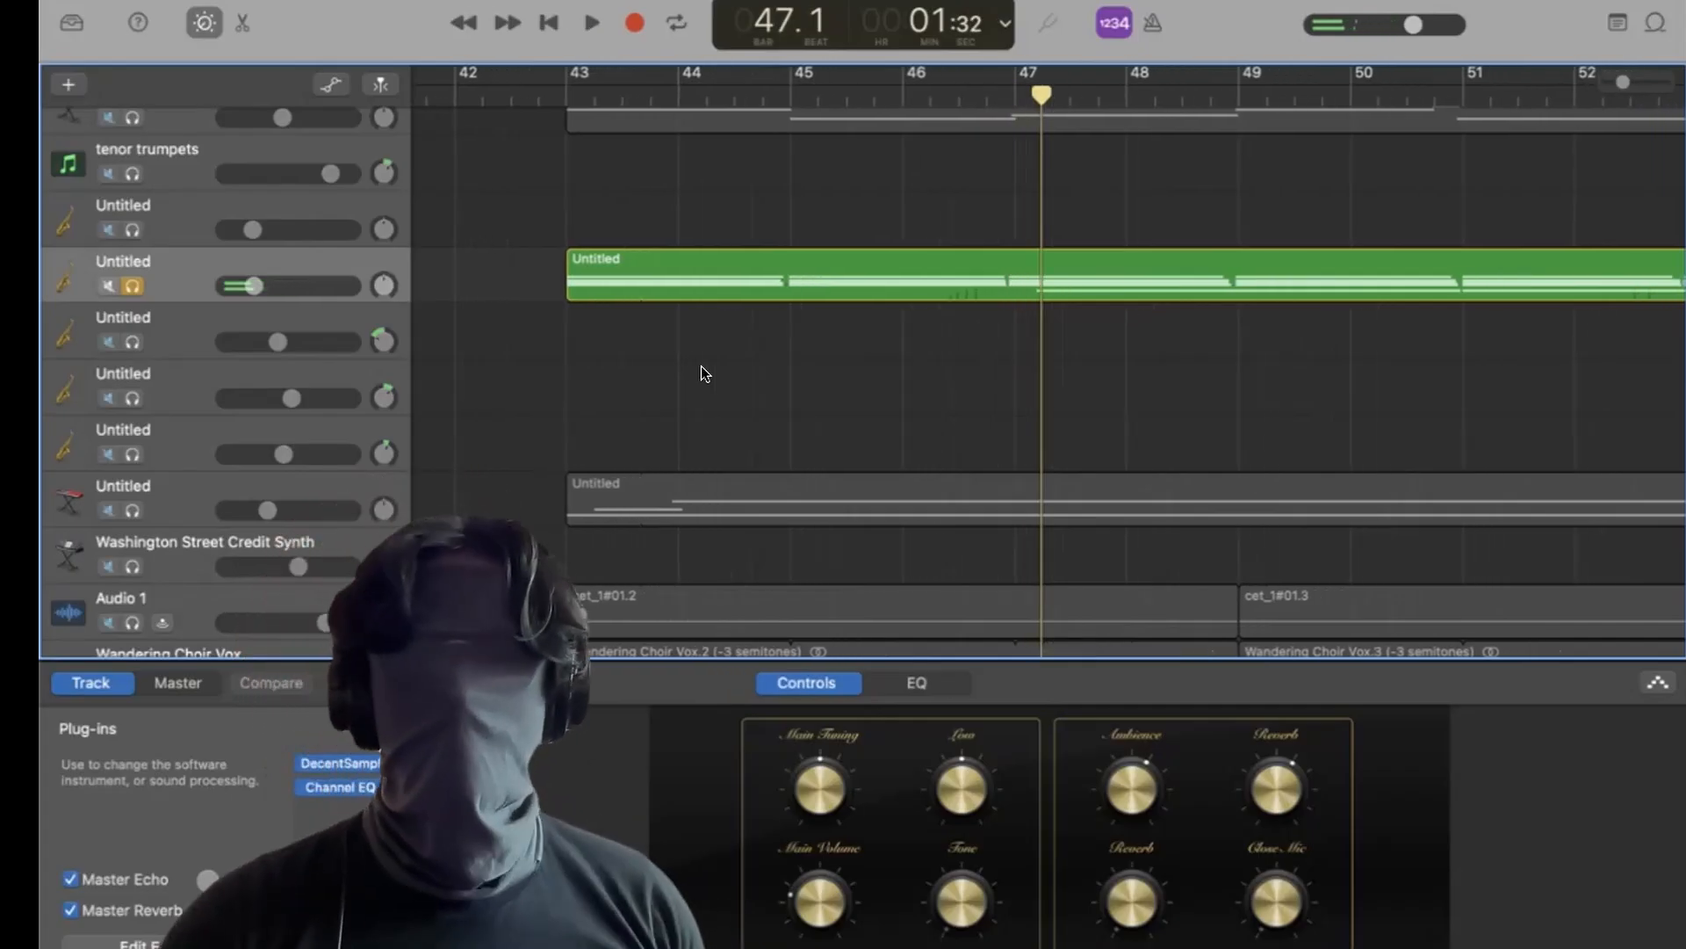
Unsolo the Untitled string track, play the full mix from bar 43, and stop.
click(556, 70)
click(127, 283)
key(space)
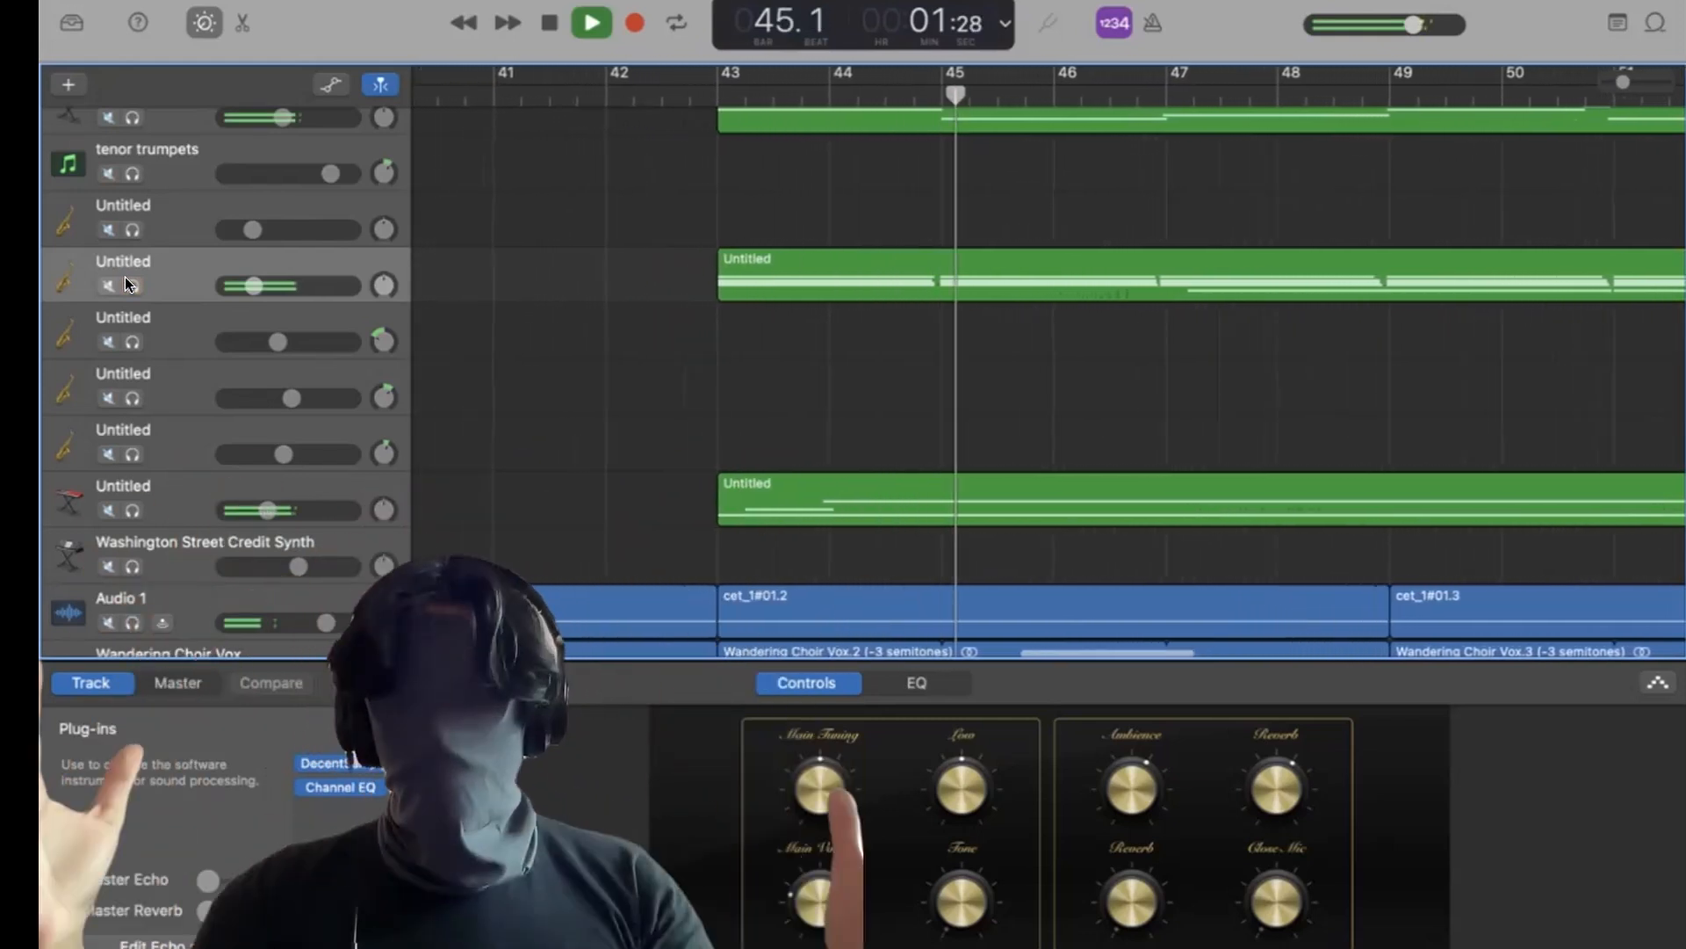
key(space)
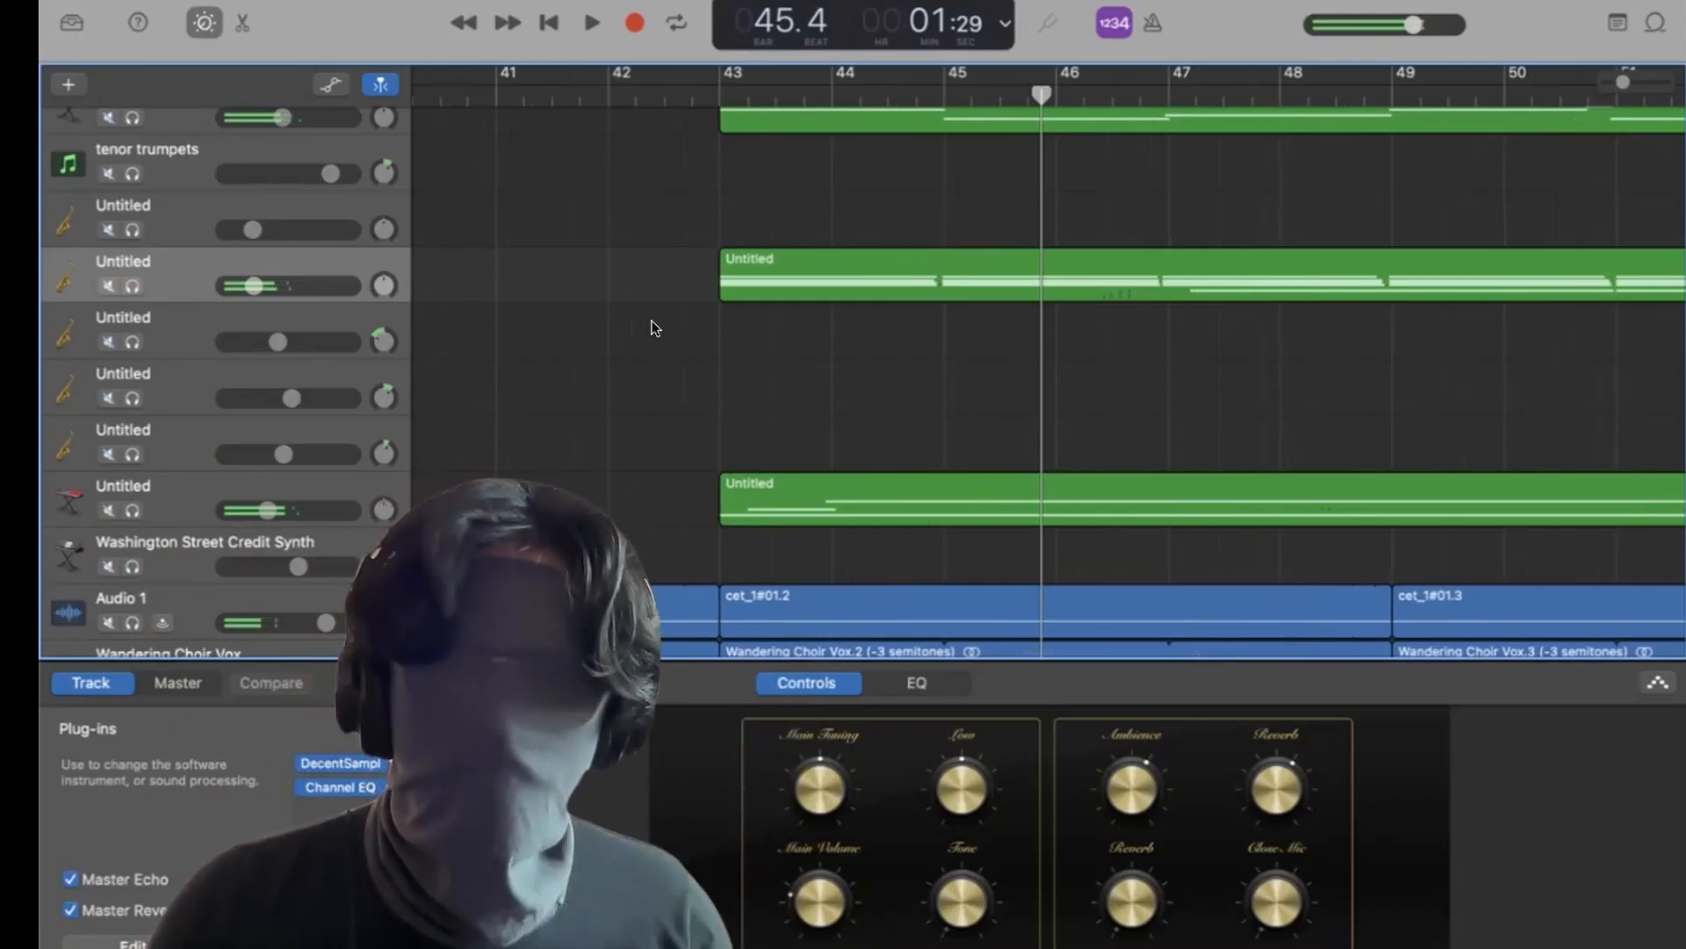
Return to bar 43, solo the Untitled keyboard track above Washington Street Credit Synth, and show its controls and plug-ins.
click(712, 84)
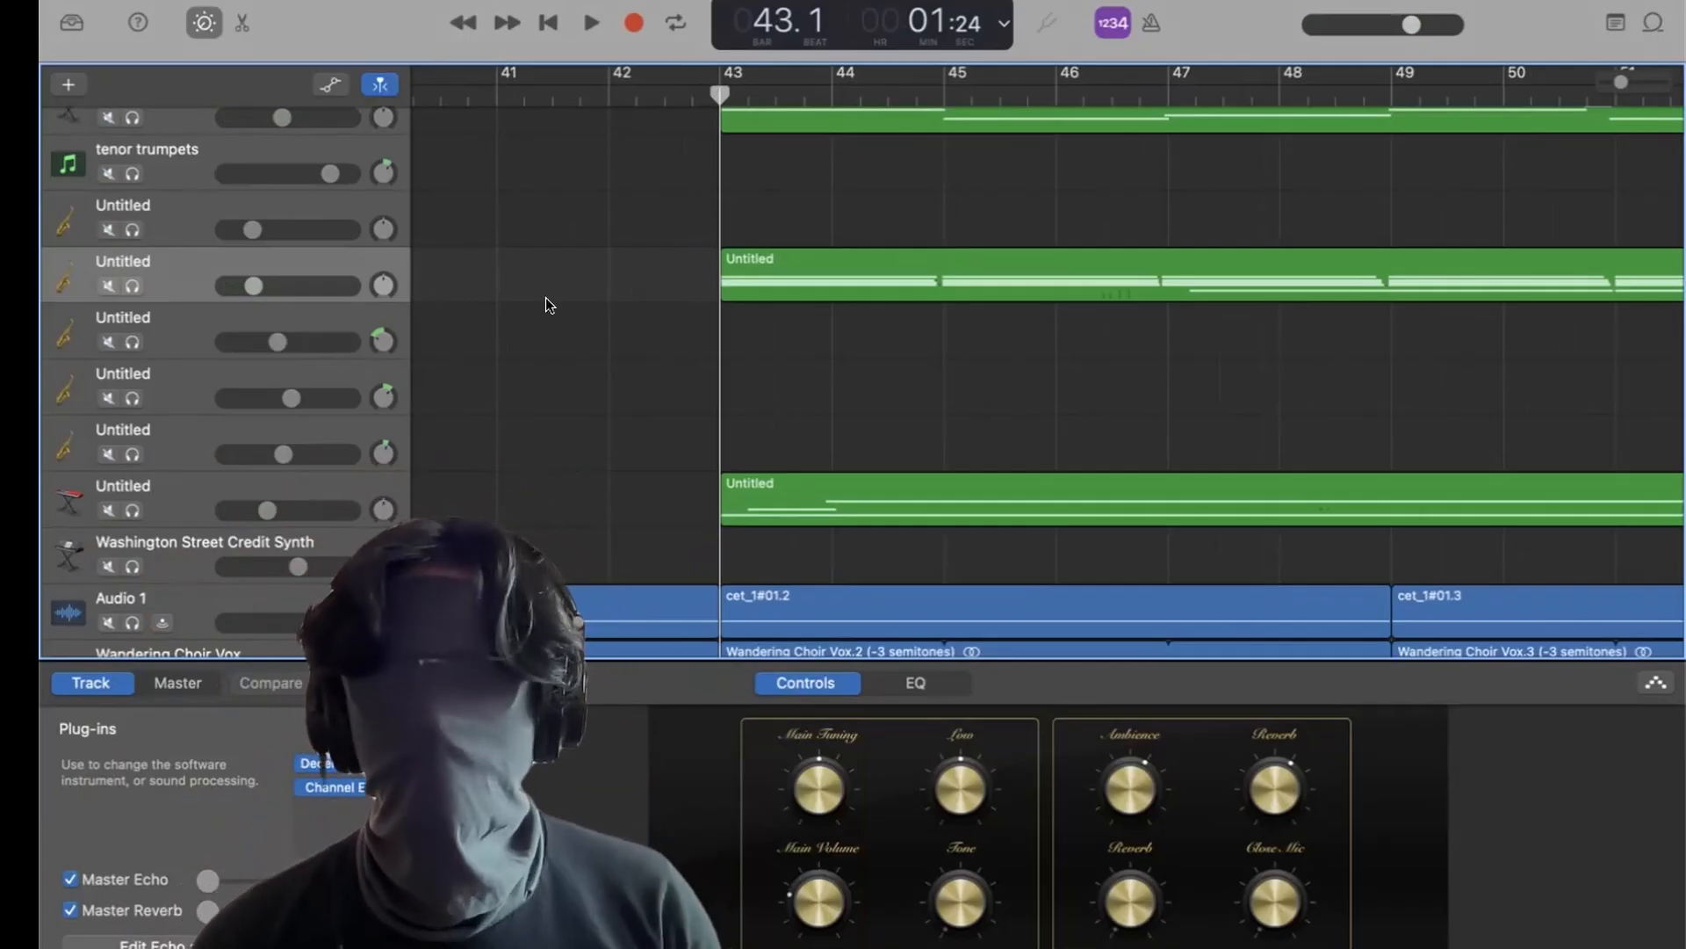
scroll(544, 371, down, 3)
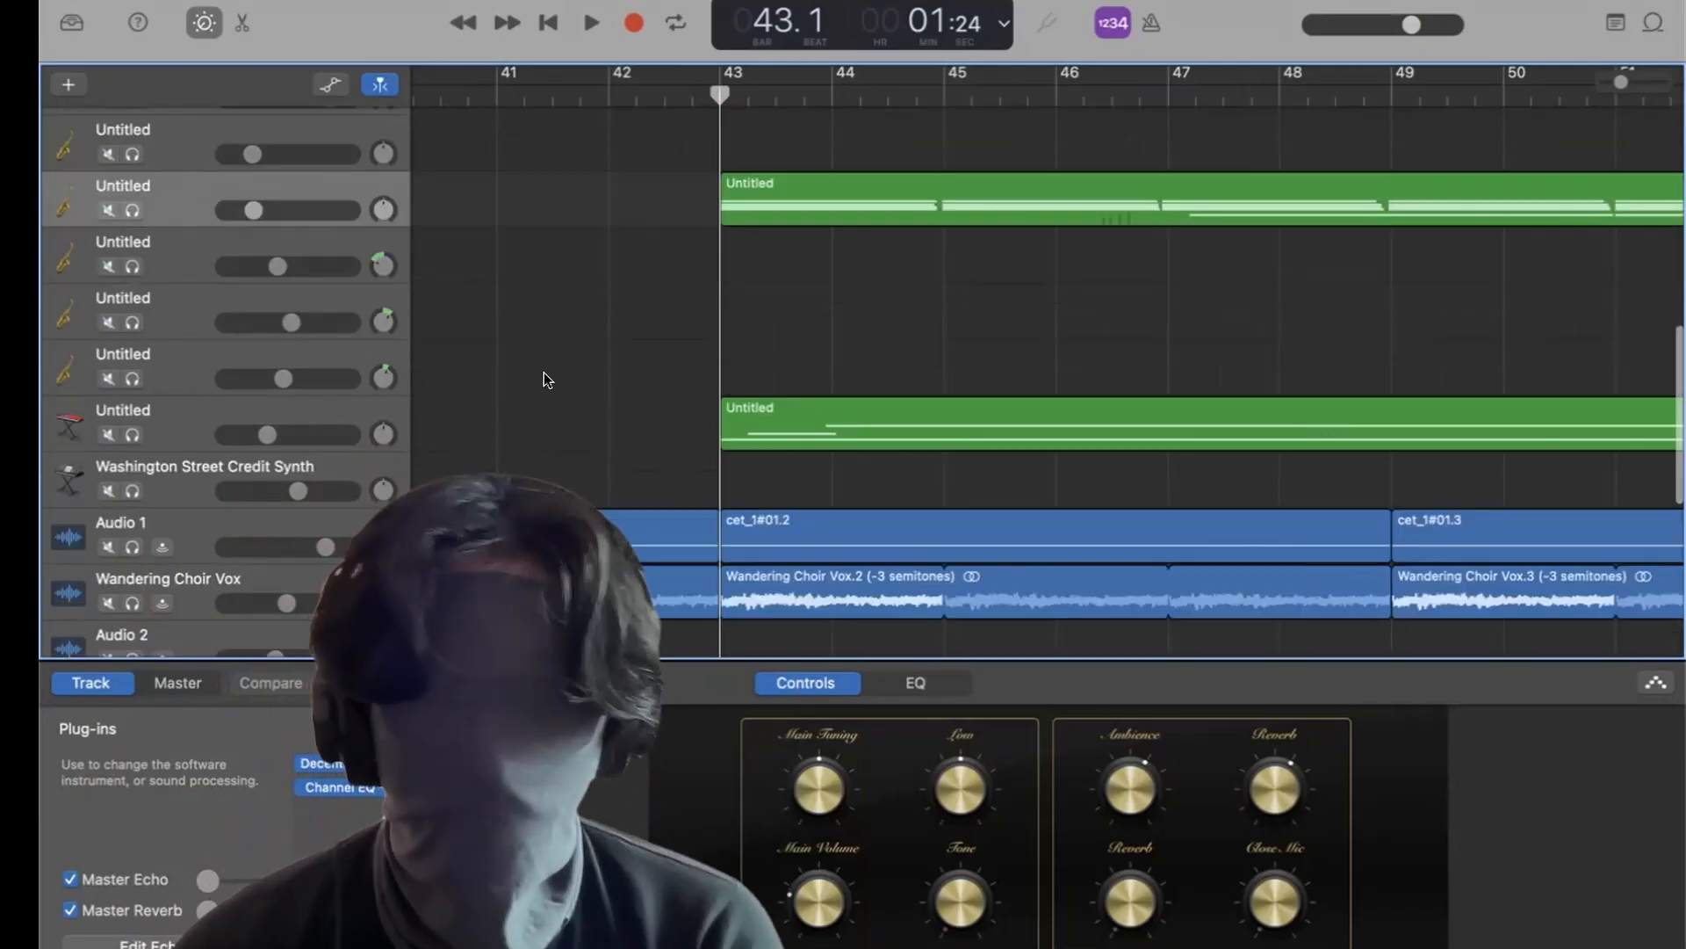
click(132, 382)
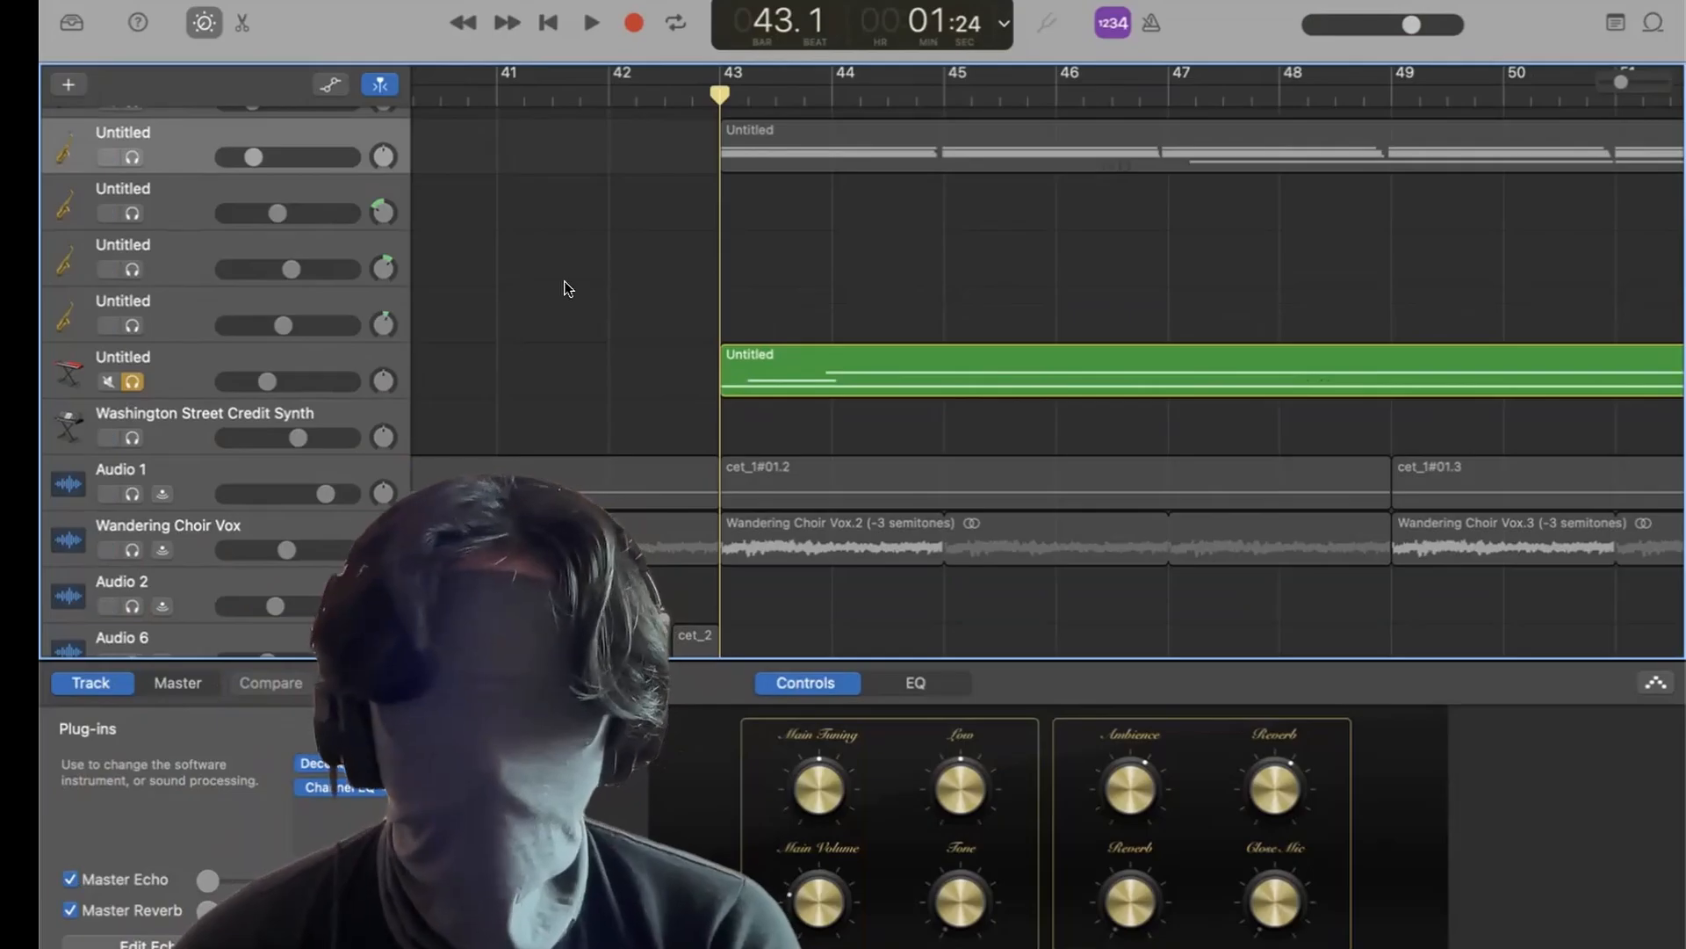
scroll(568, 288, down, 2)
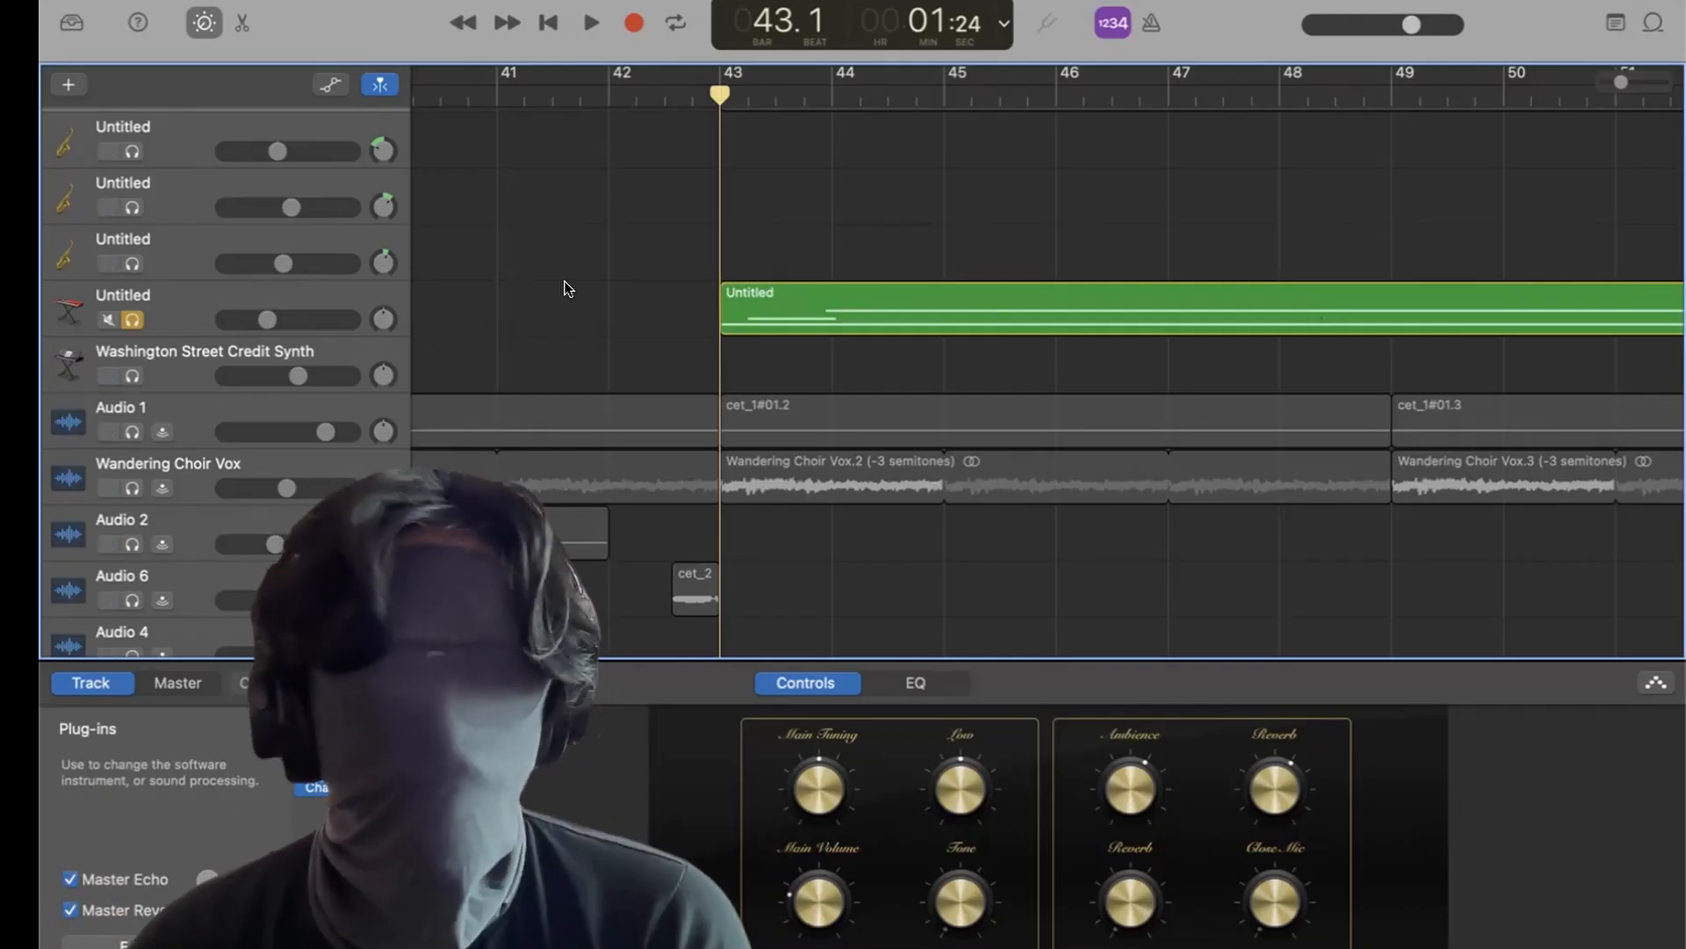
click(160, 313)
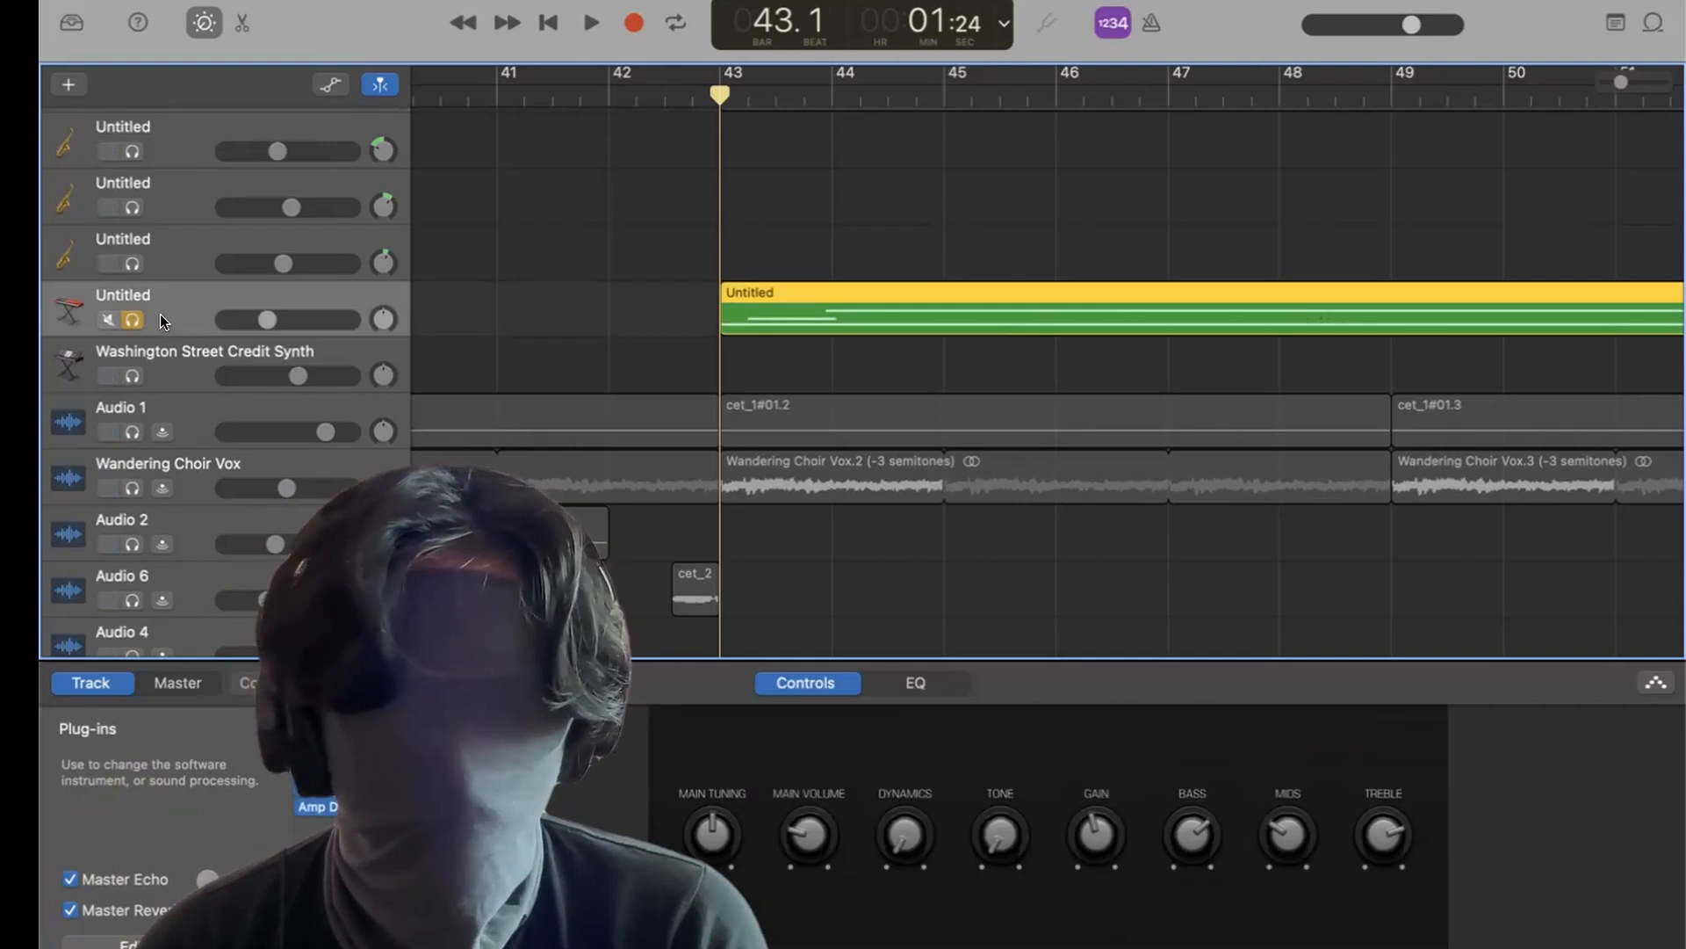
Play the soloed Untitled keyboard track from bar 43, check its regions in the arrangement, and stop.
scroll(476, 387, down, 1)
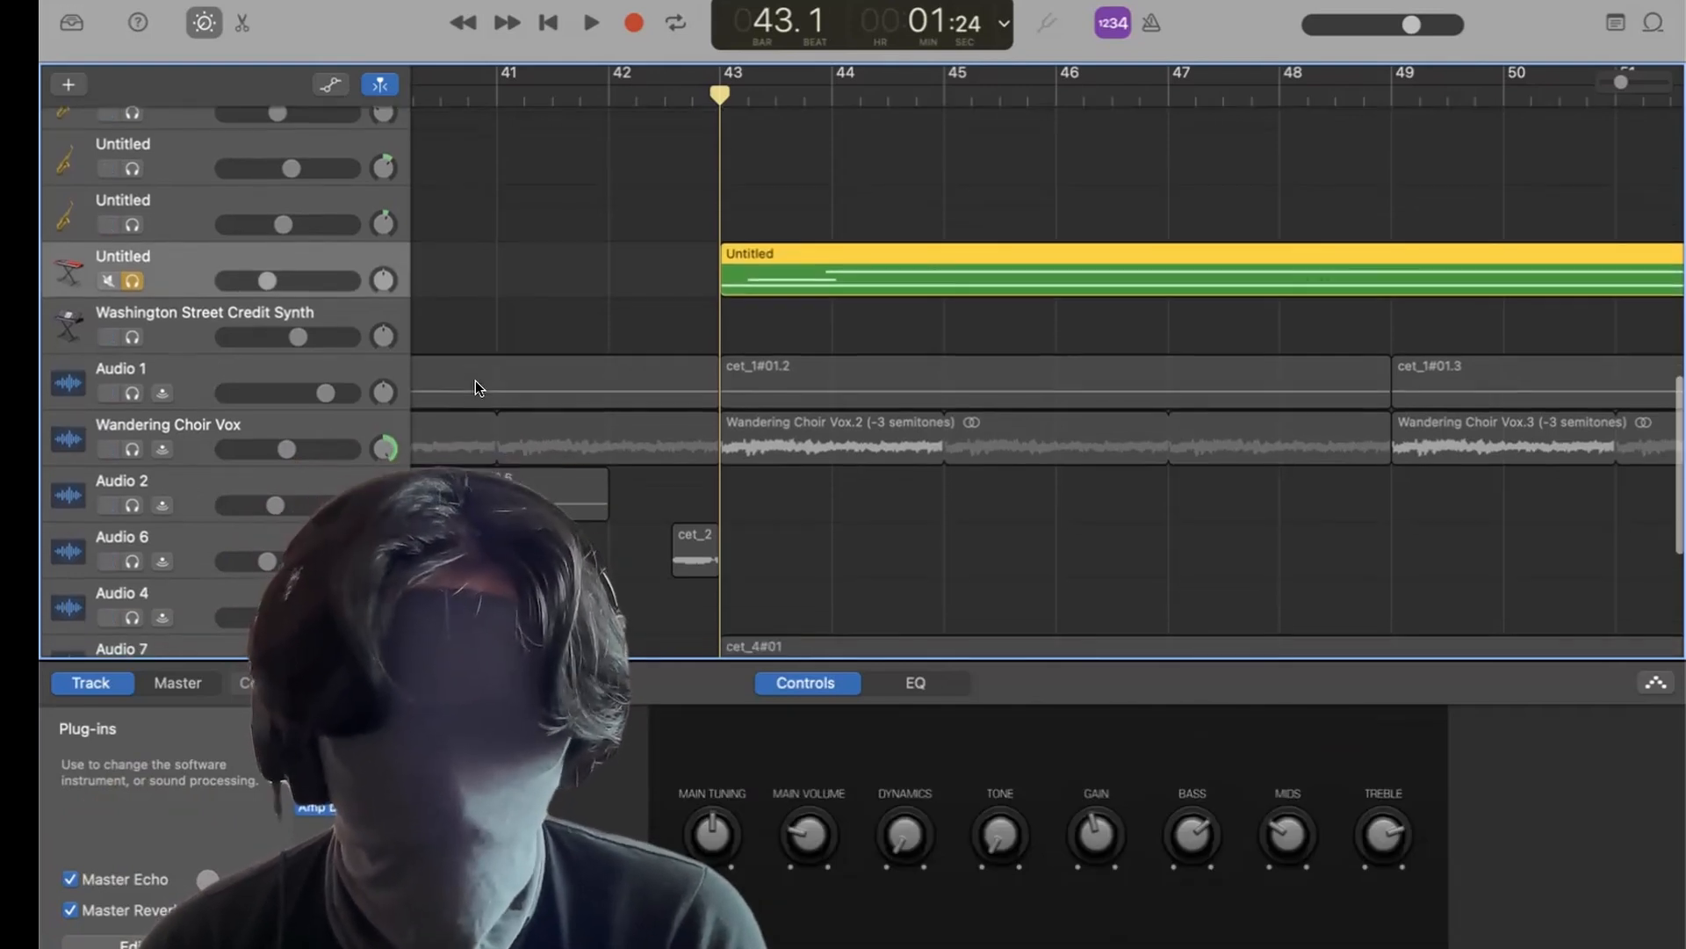
scroll(476, 386, up, 4)
key(space)
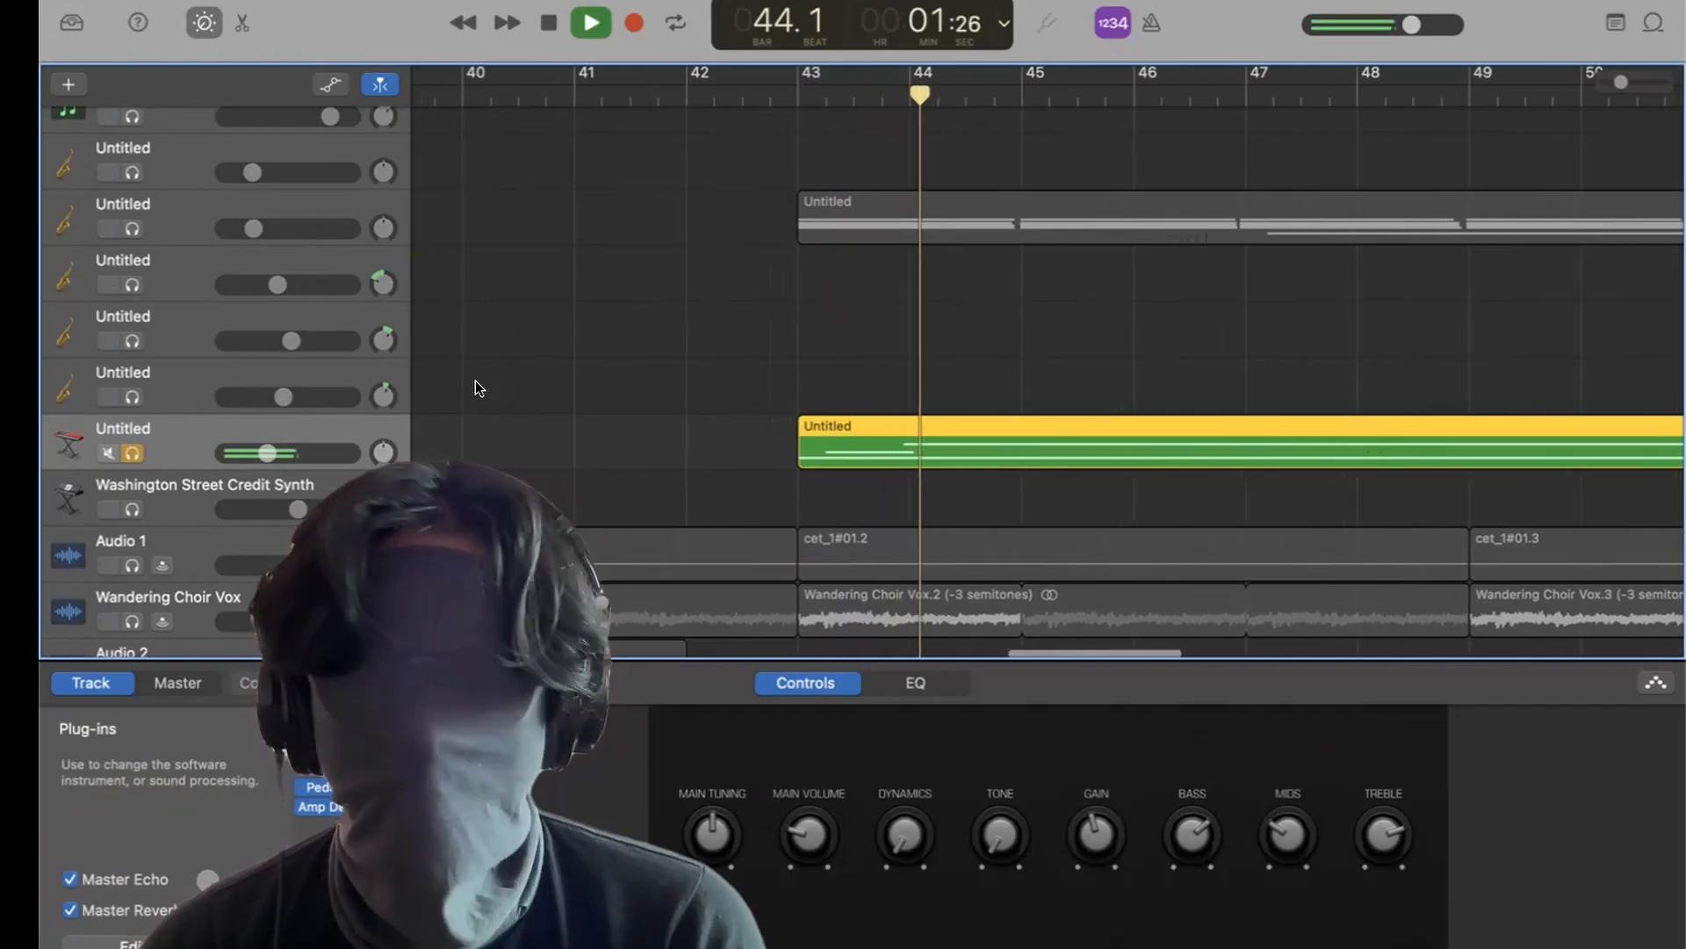
scroll(476, 381, down, 5)
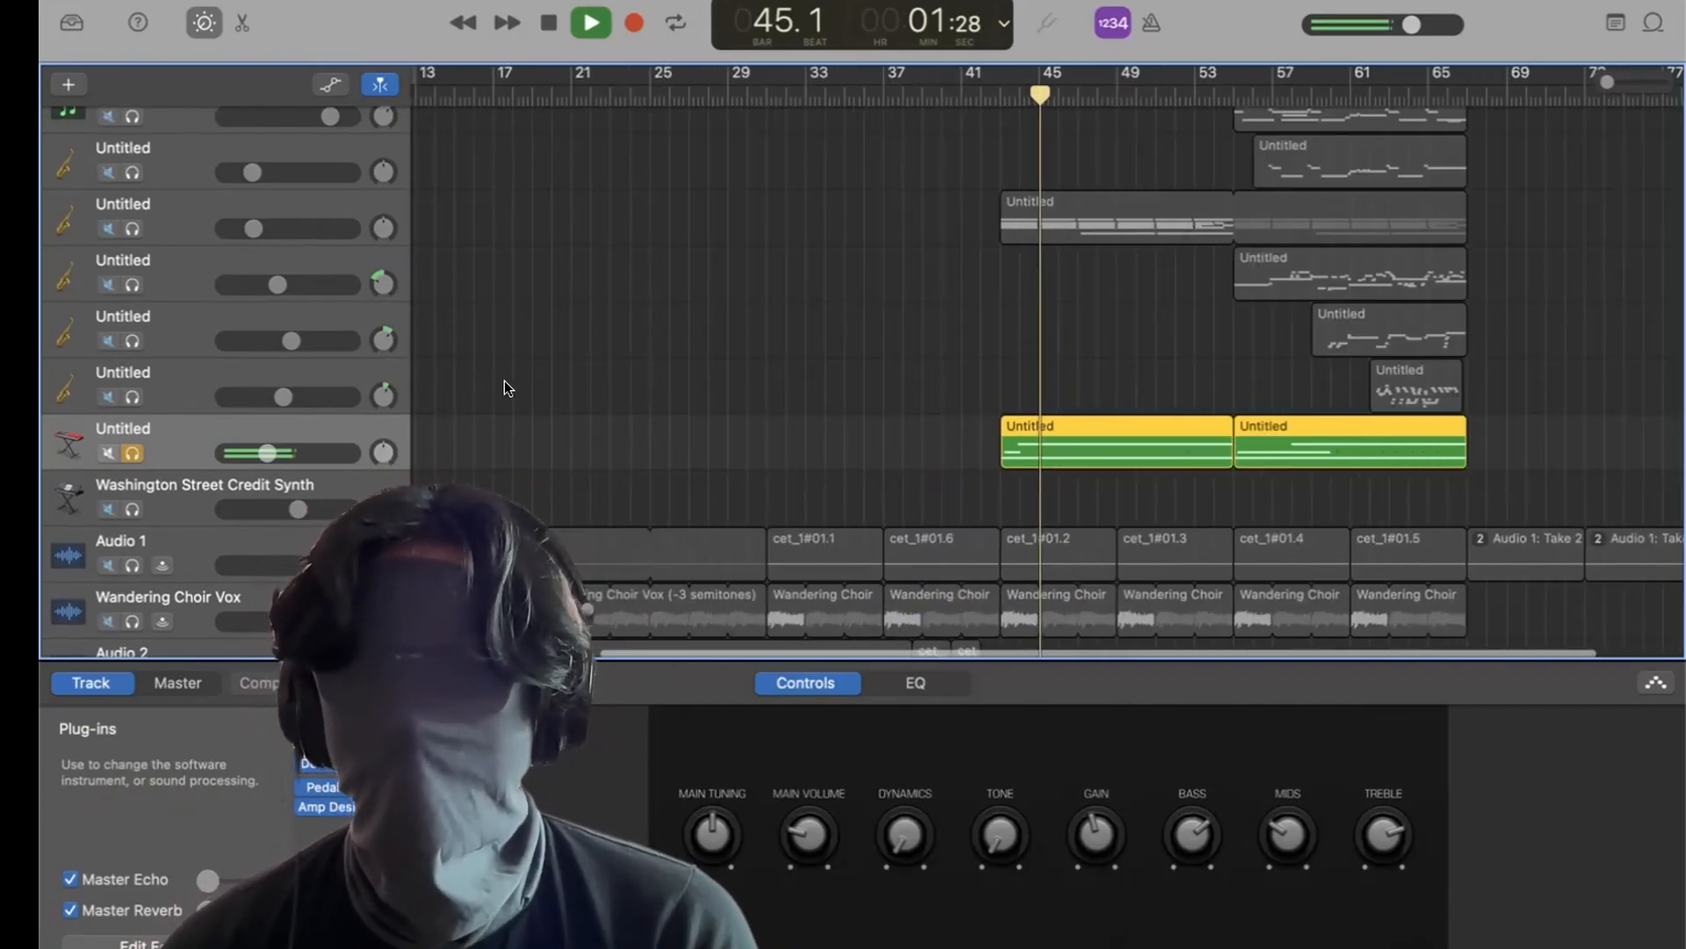
scroll(672, 330, up, 3)
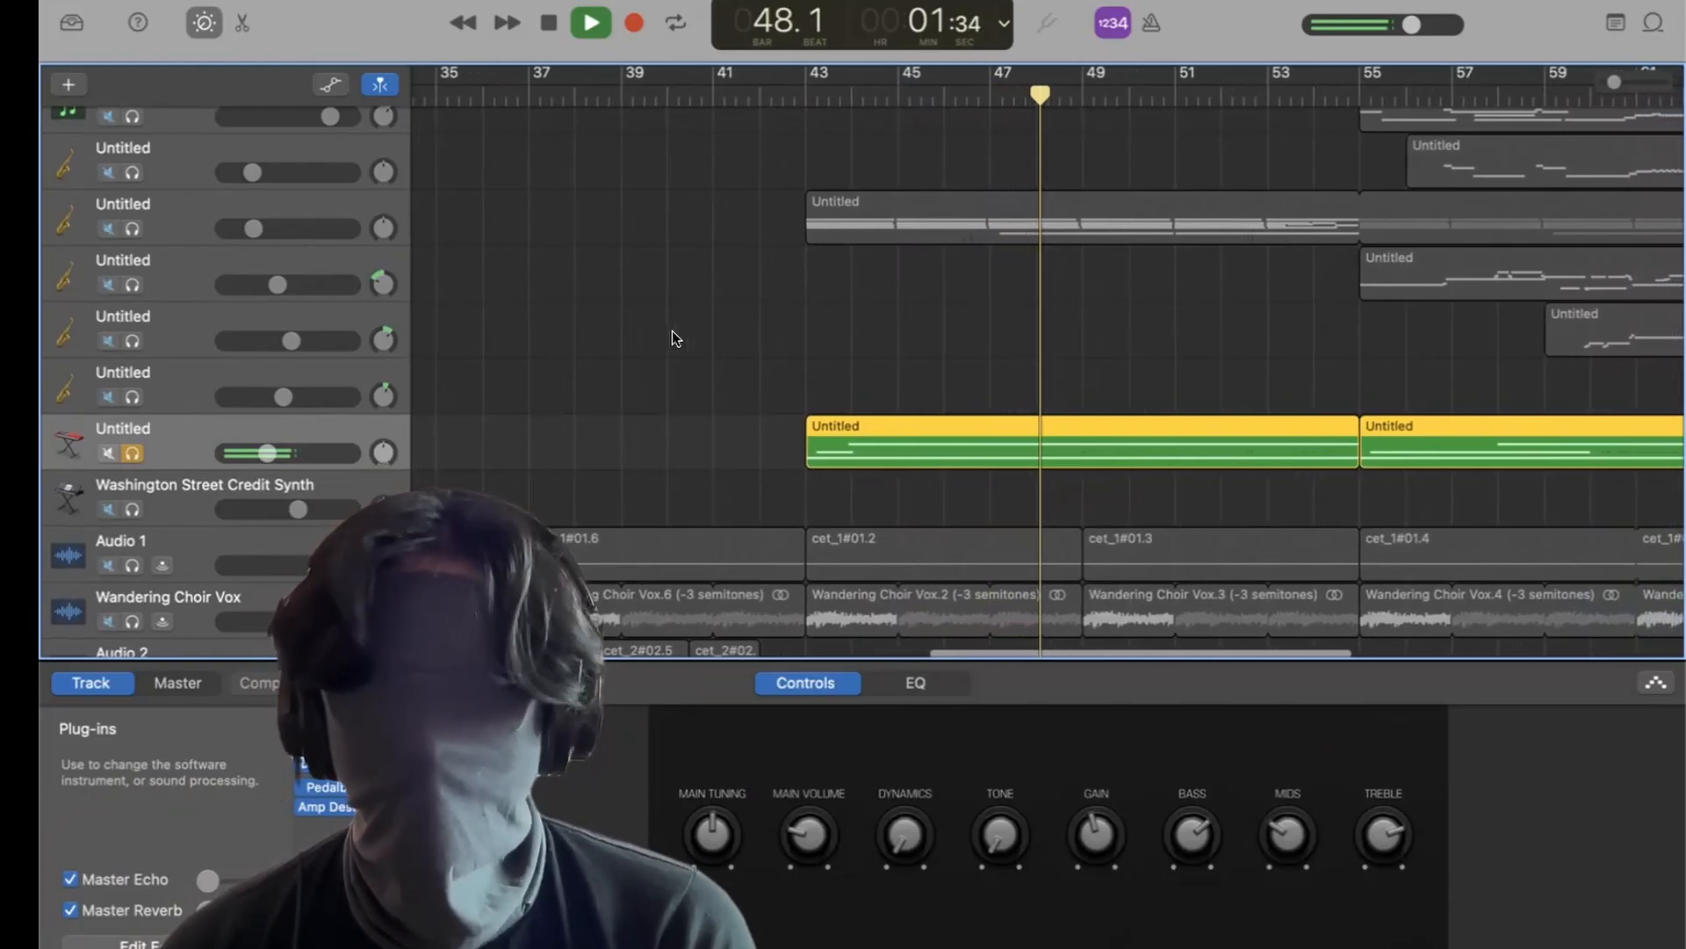
key(space)
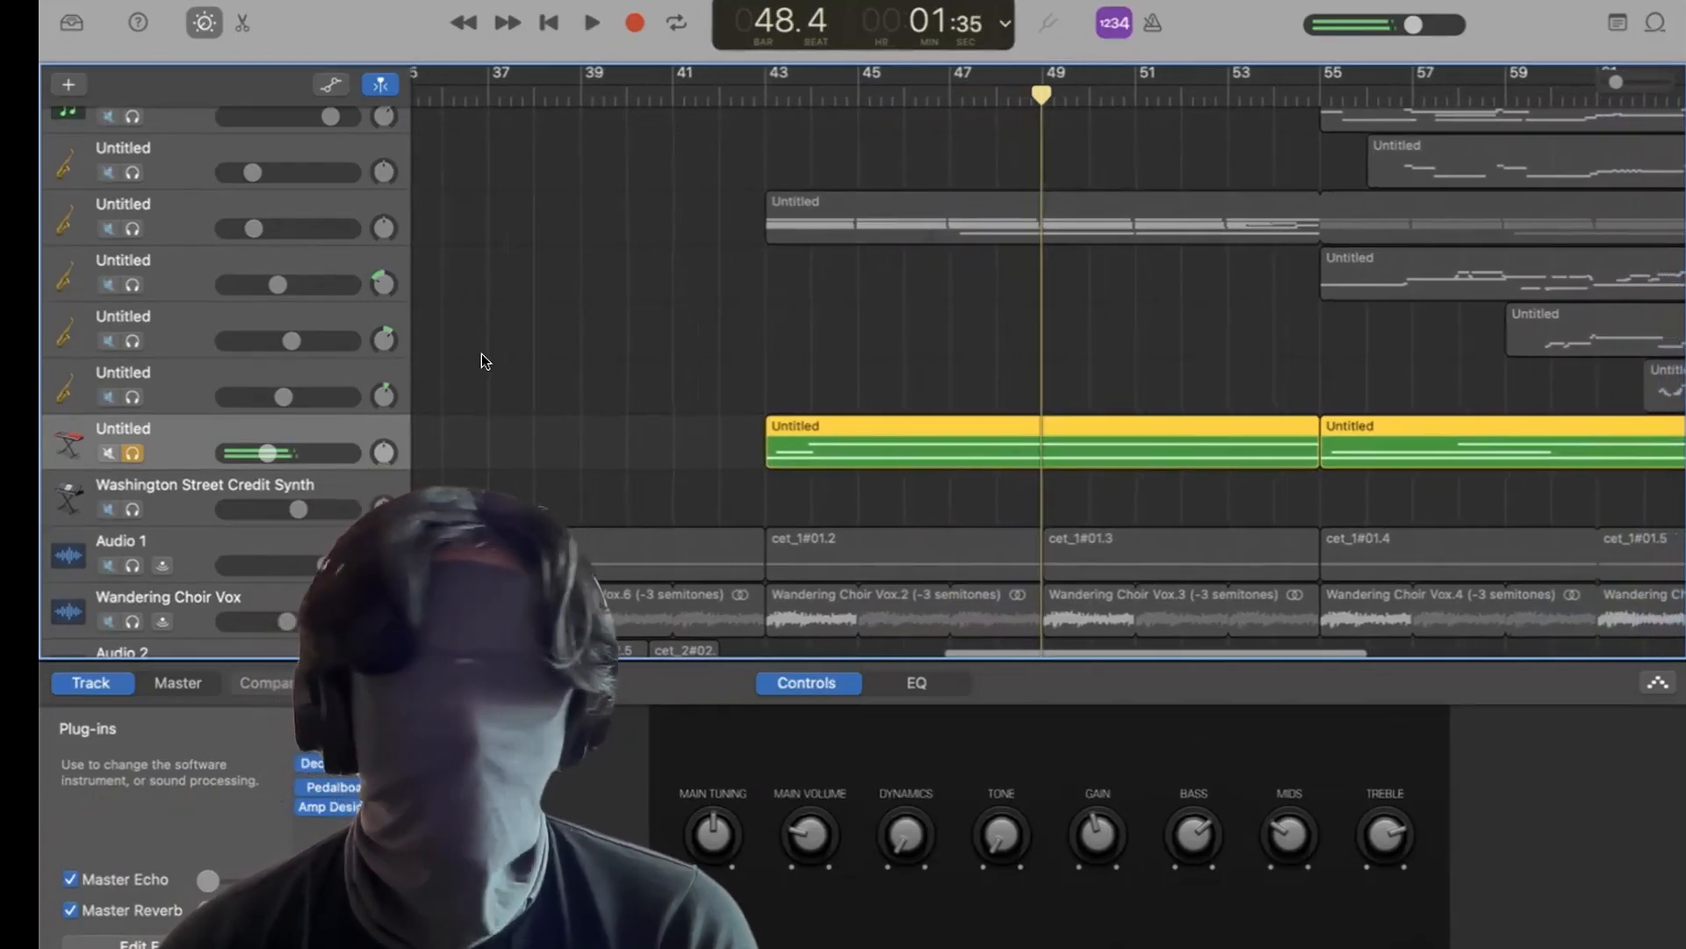
Add the Untitled string track starting at bar 43 and Super Saw Inferno to the solo, and play from bar 43.
click(132, 228)
click(760, 97)
scroll(317, 388, up, 5)
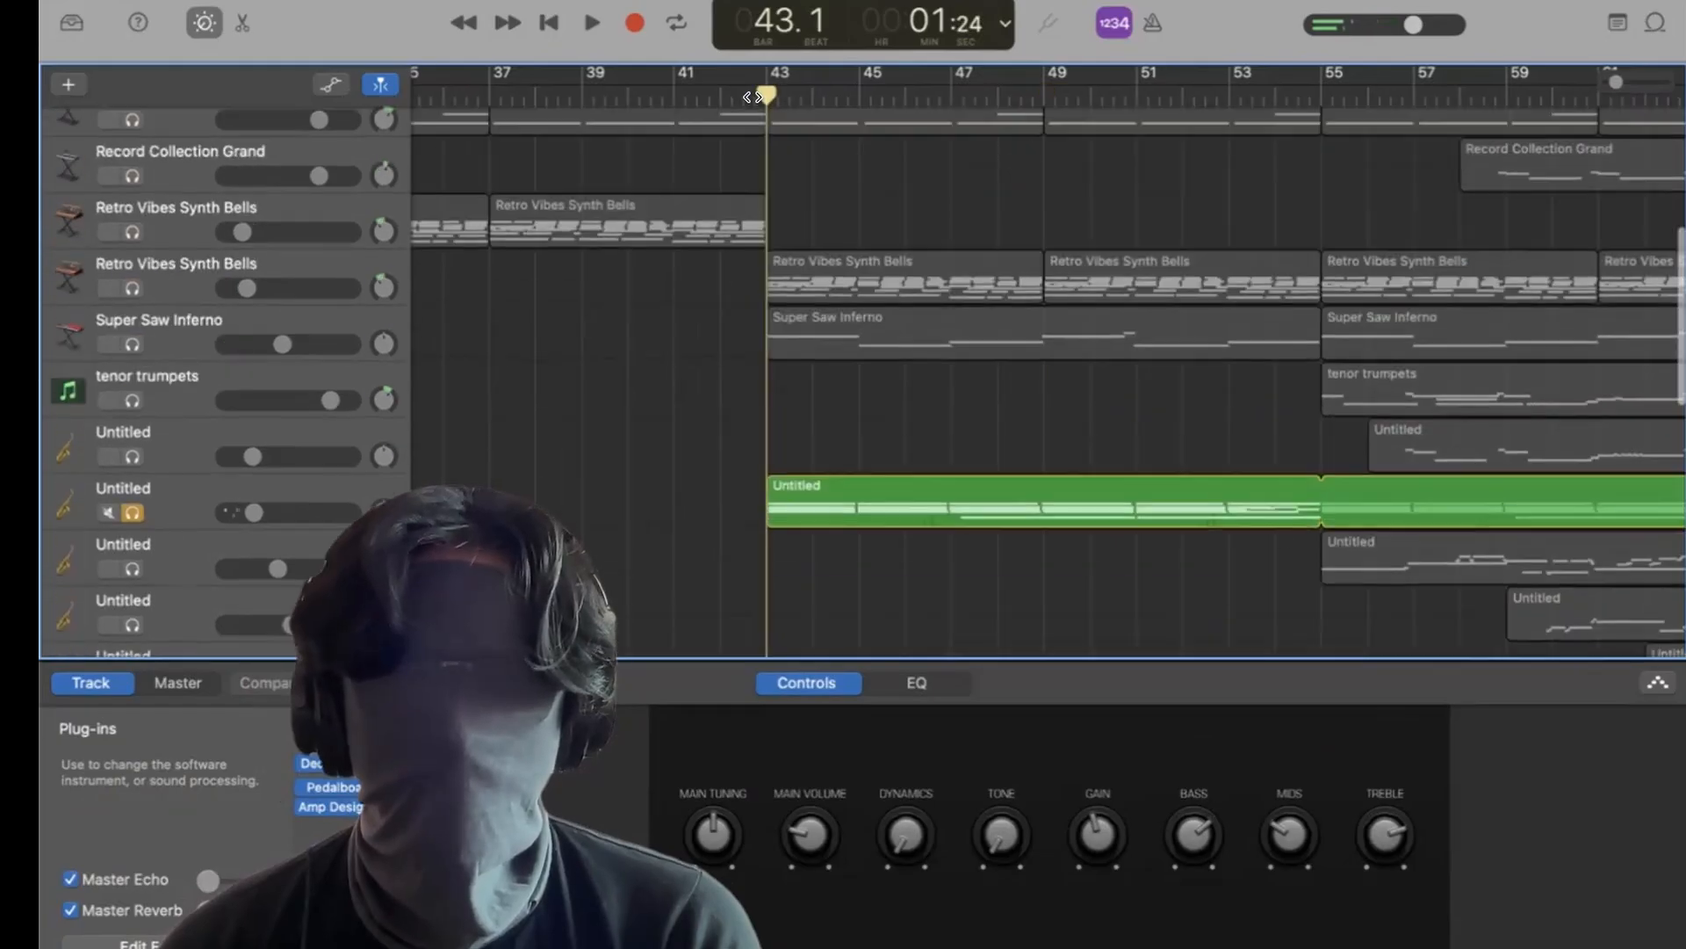
click(132, 373)
scroll(527, 439, down, 2)
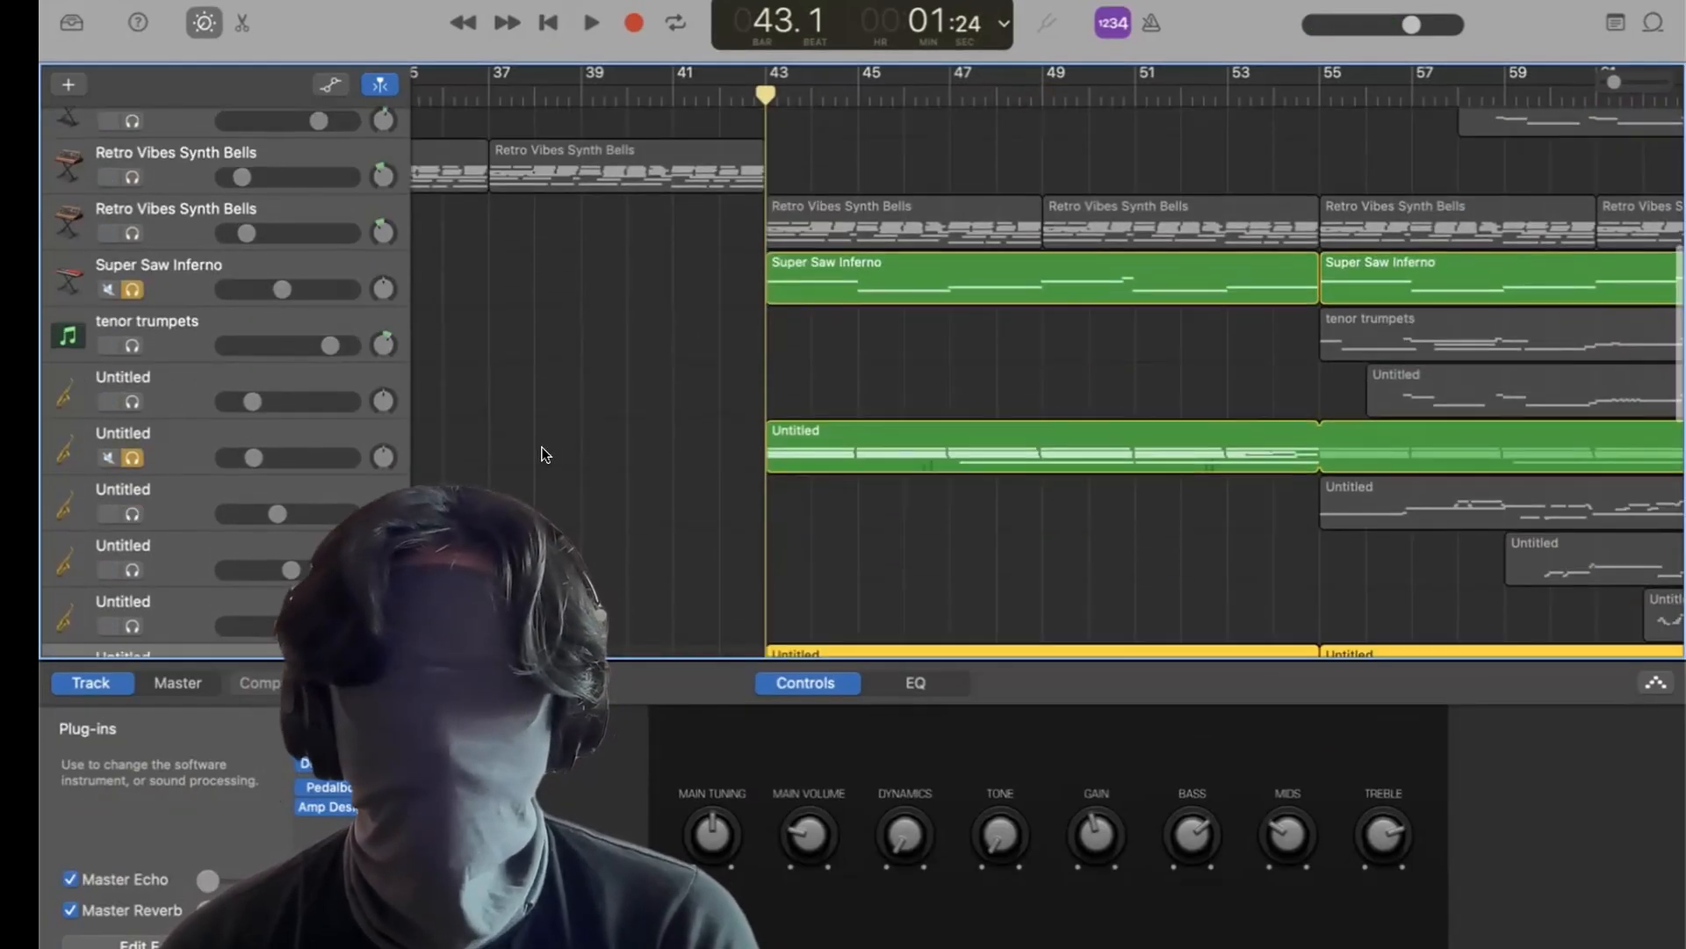
key(space)
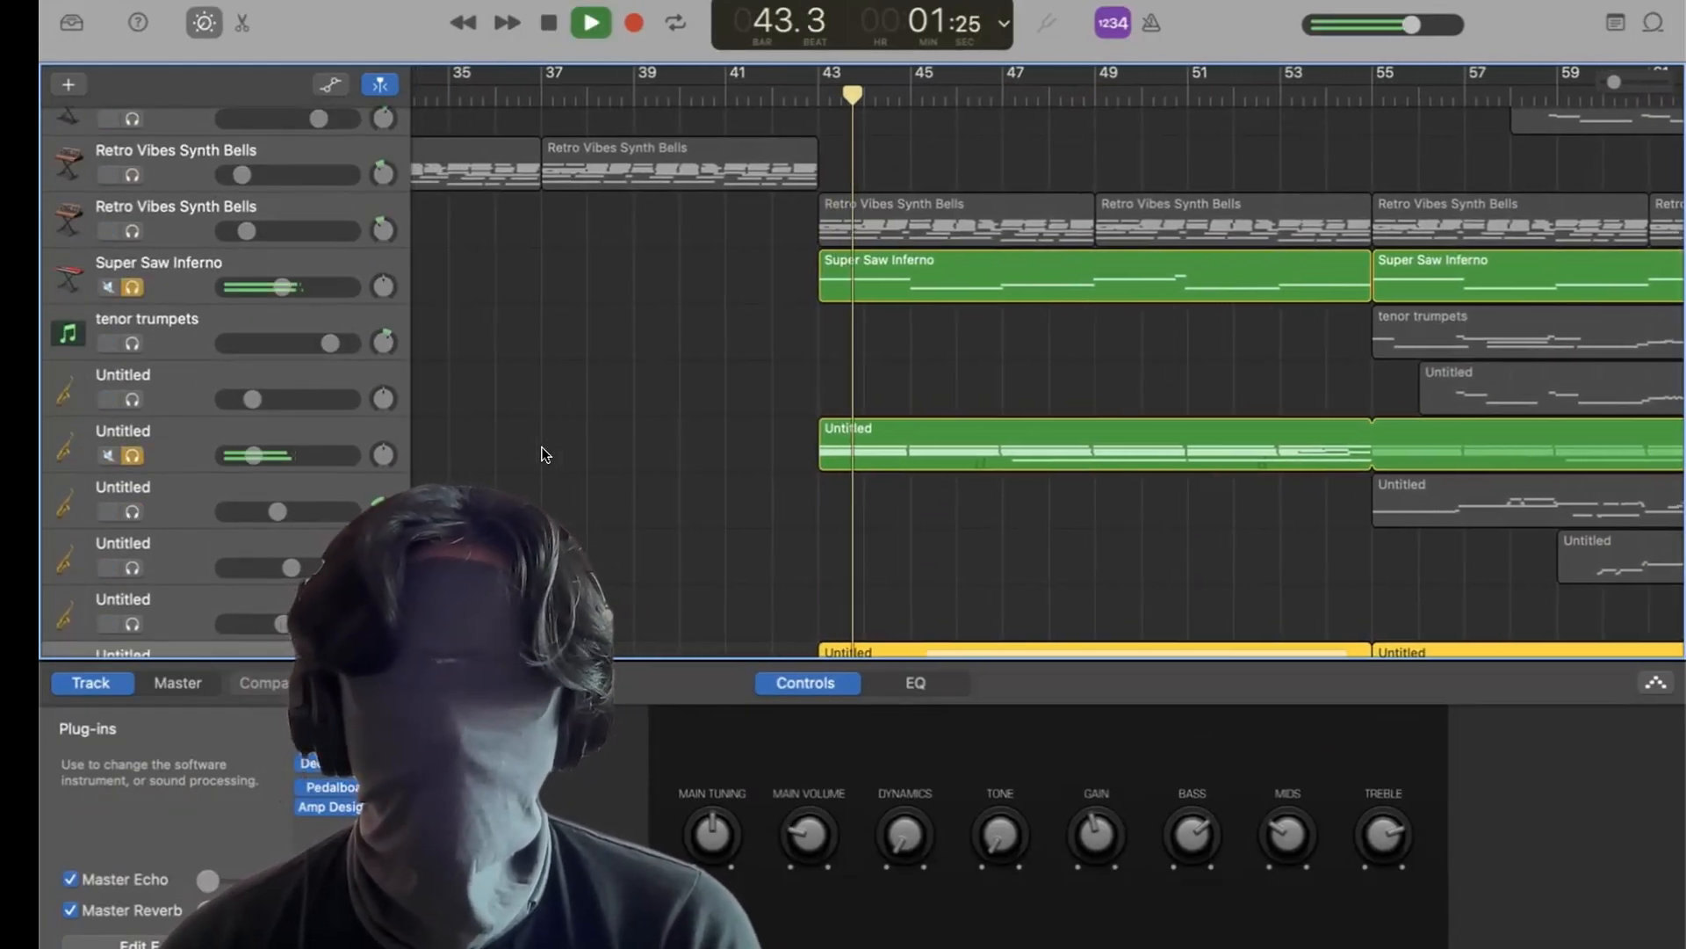
Unsolo the Untitled string track during playback, listen to Super Saw Inferno with the Untitled keyboard track, and stop.
click(132, 455)
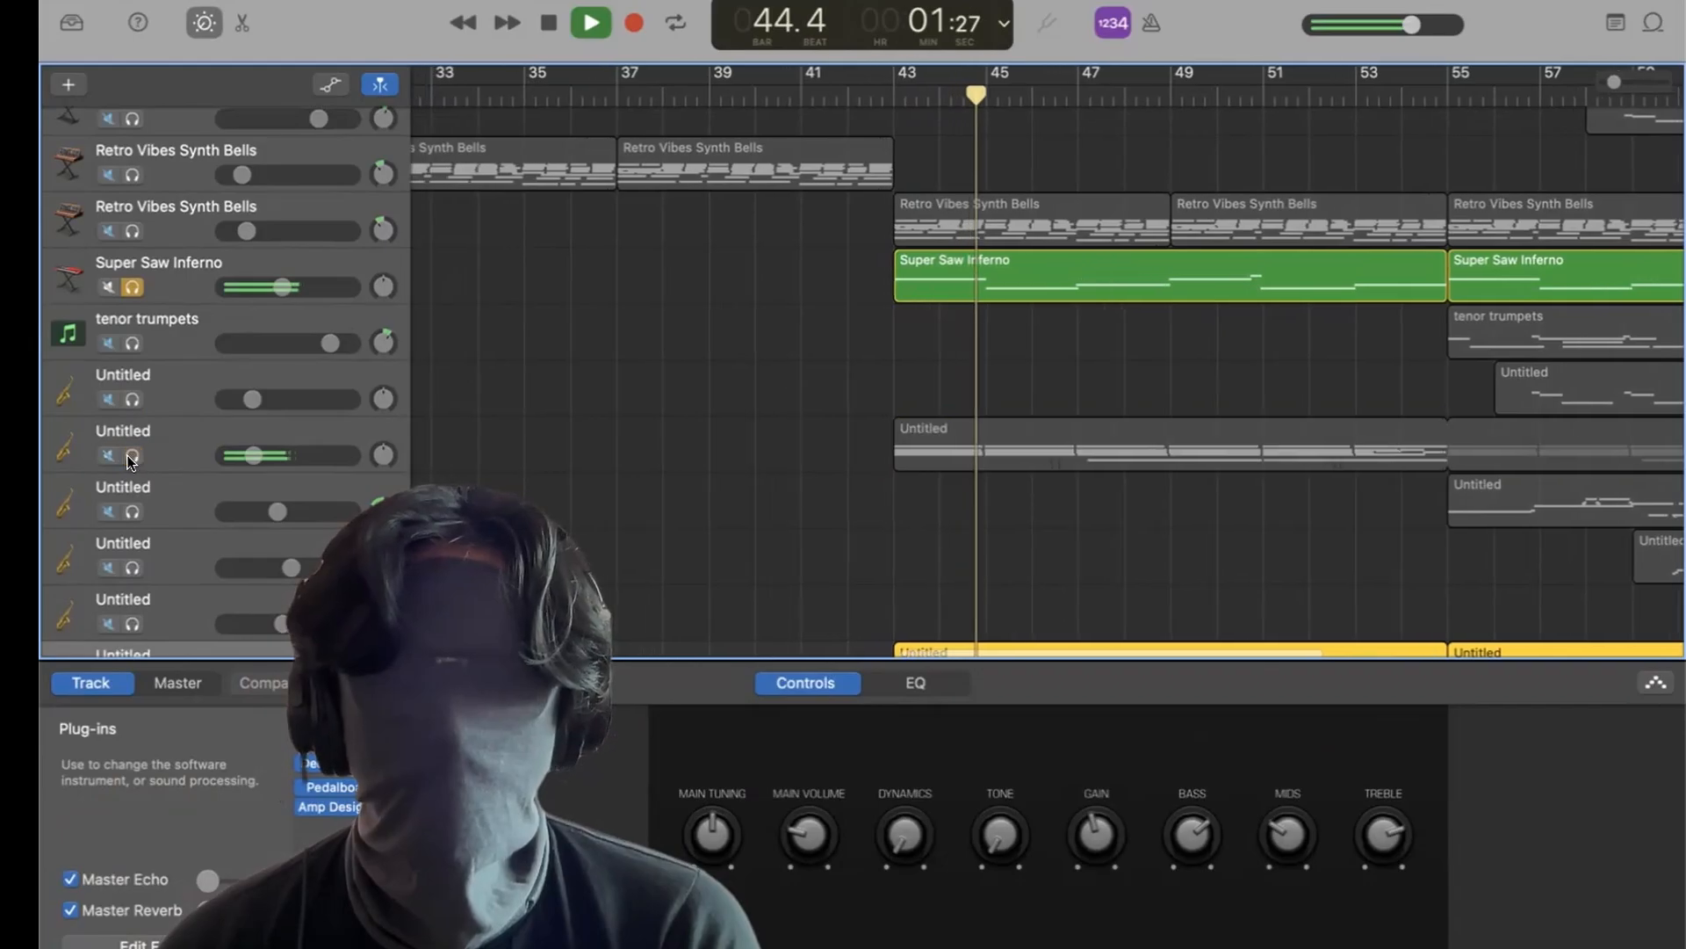
scroll(678, 480, down, 2)
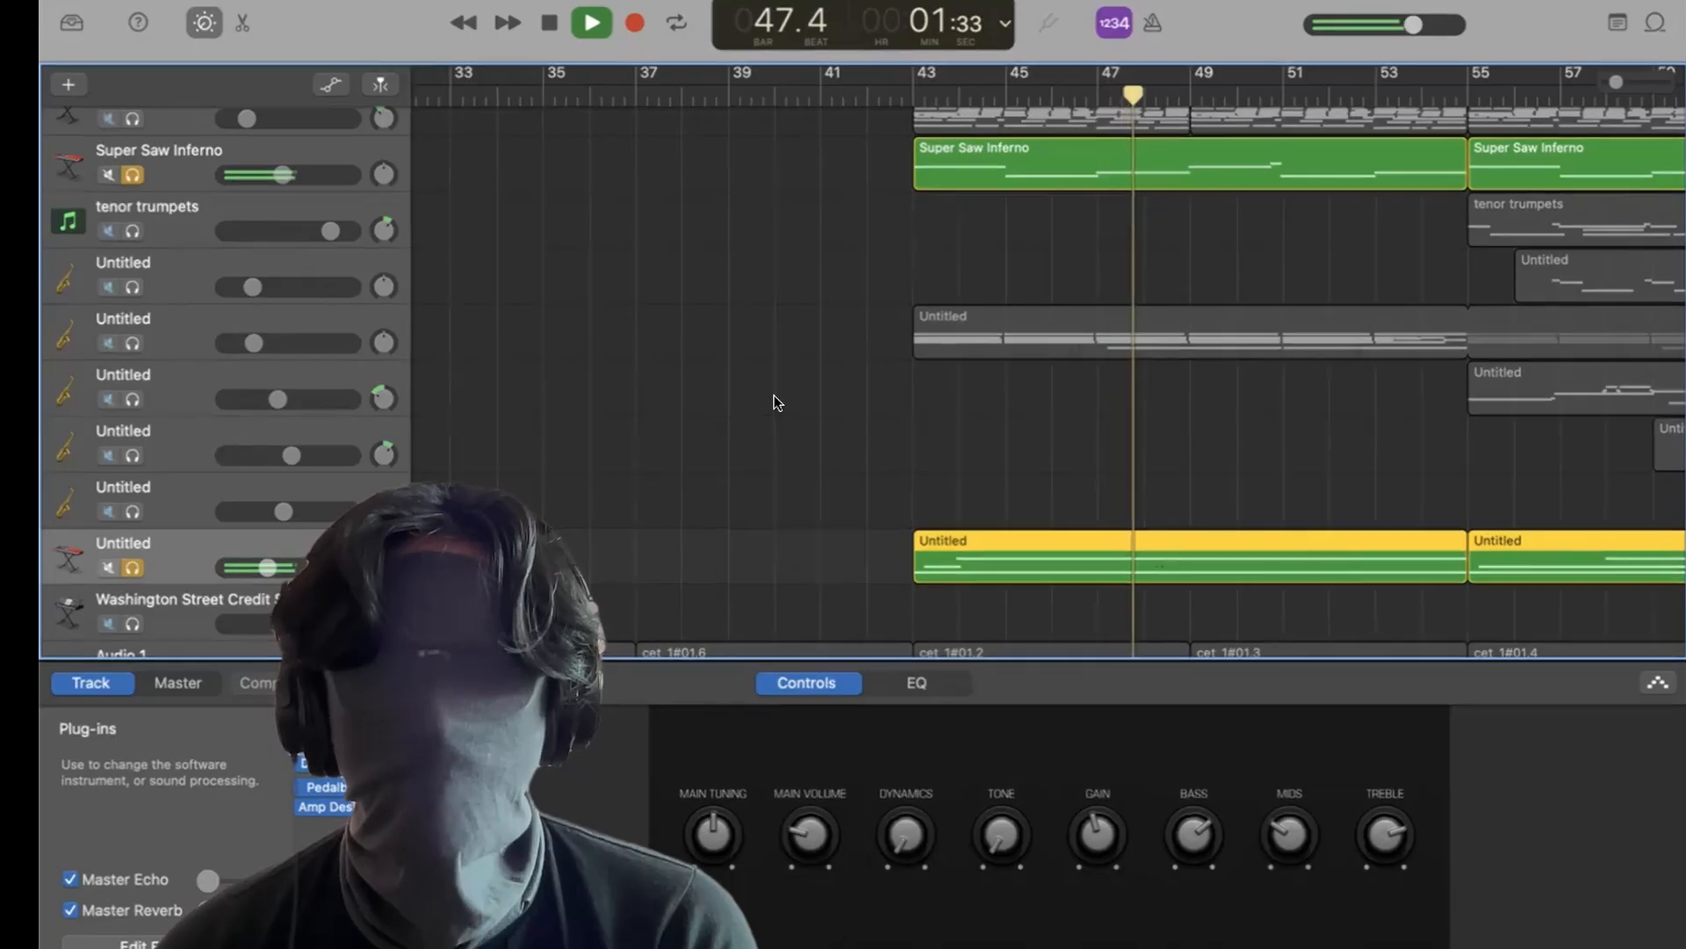
scroll(773, 394, up, 1)
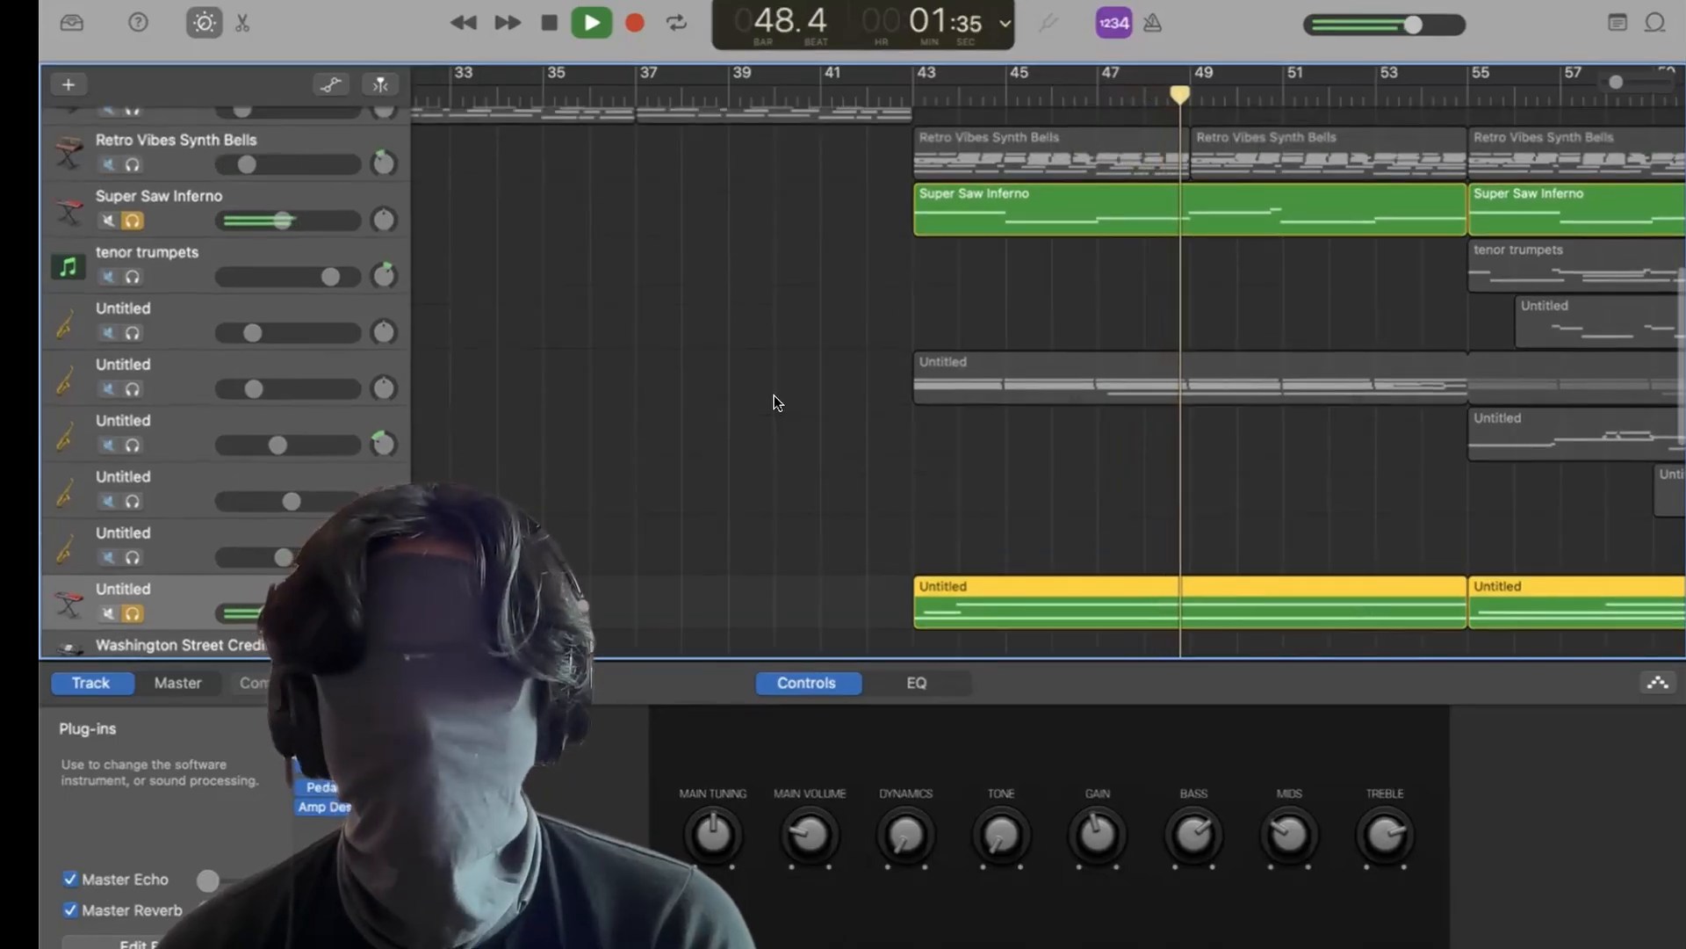
scroll(773, 403, down, 5)
scroll(773, 393, down, 2)
scroll(773, 394, up, 10)
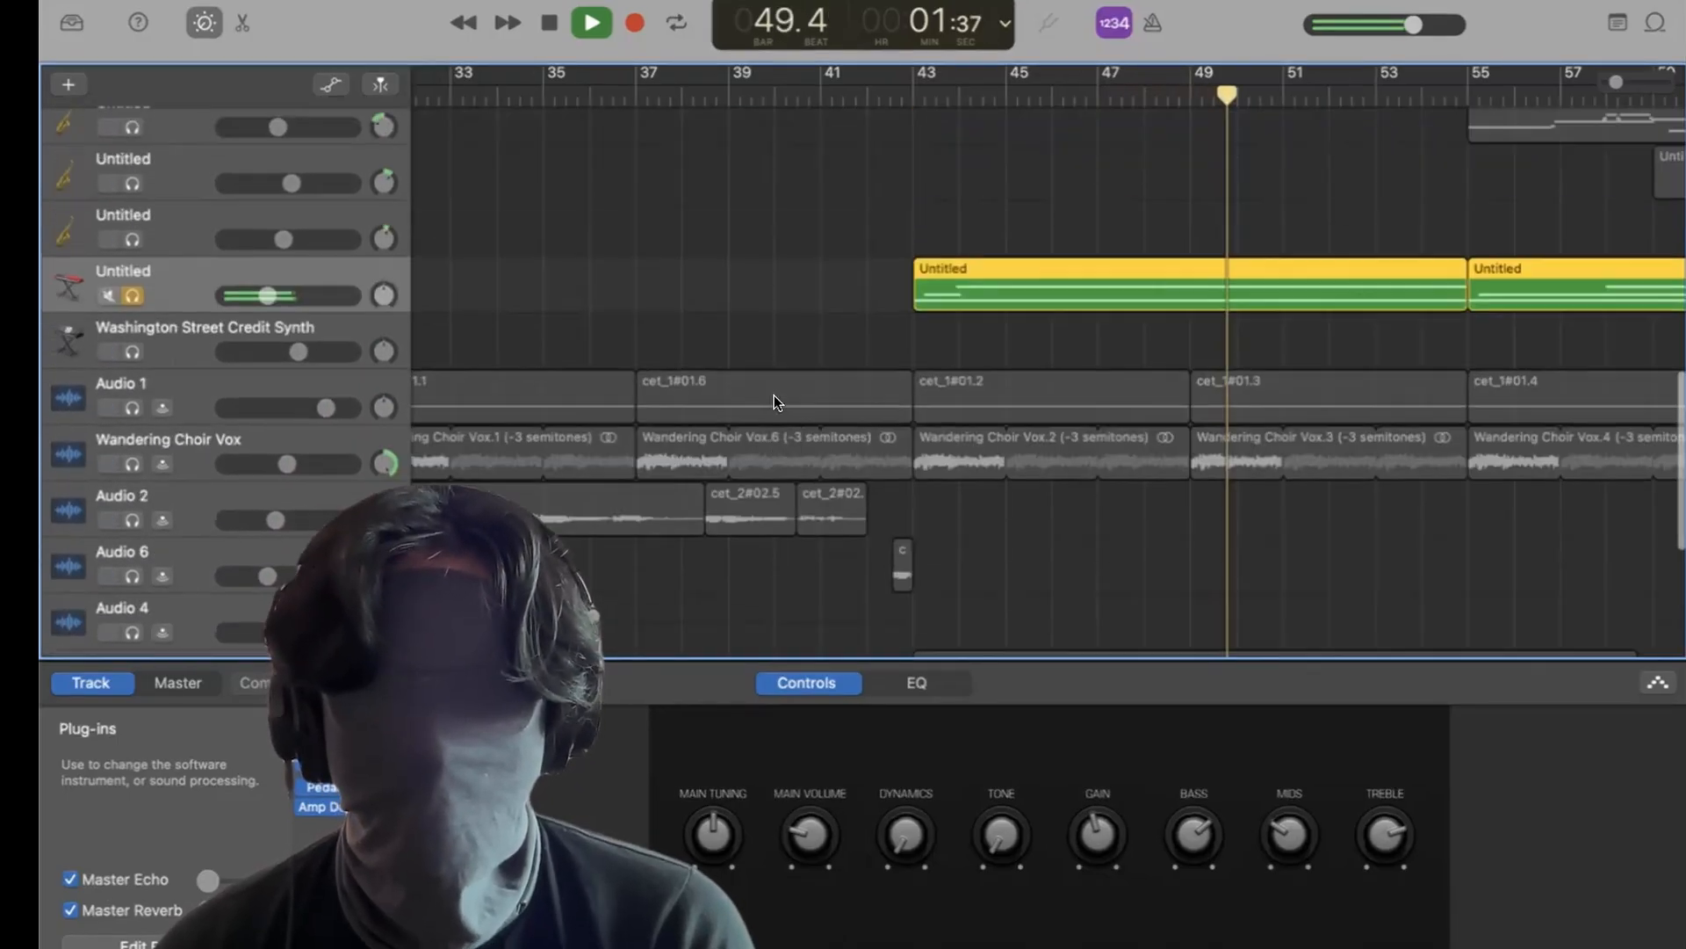
key(space)
Unsolo Super Saw Inferno and the Untitled keyboard track, and return the playhead to bar 43.
click(132, 205)
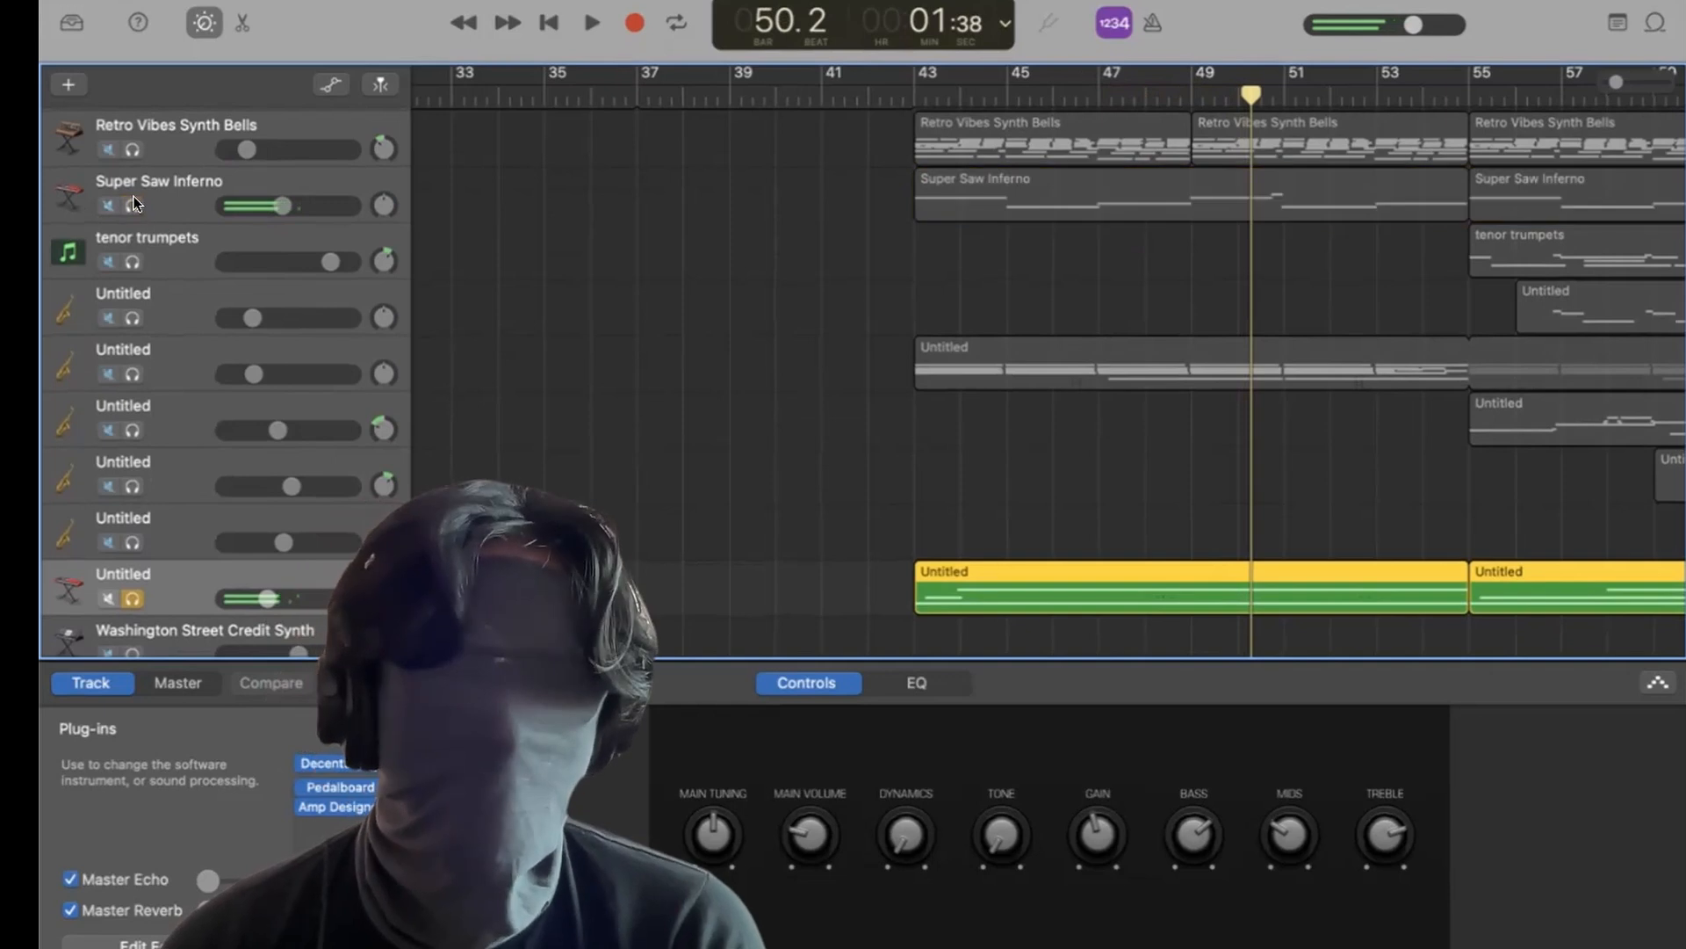
click(131, 599)
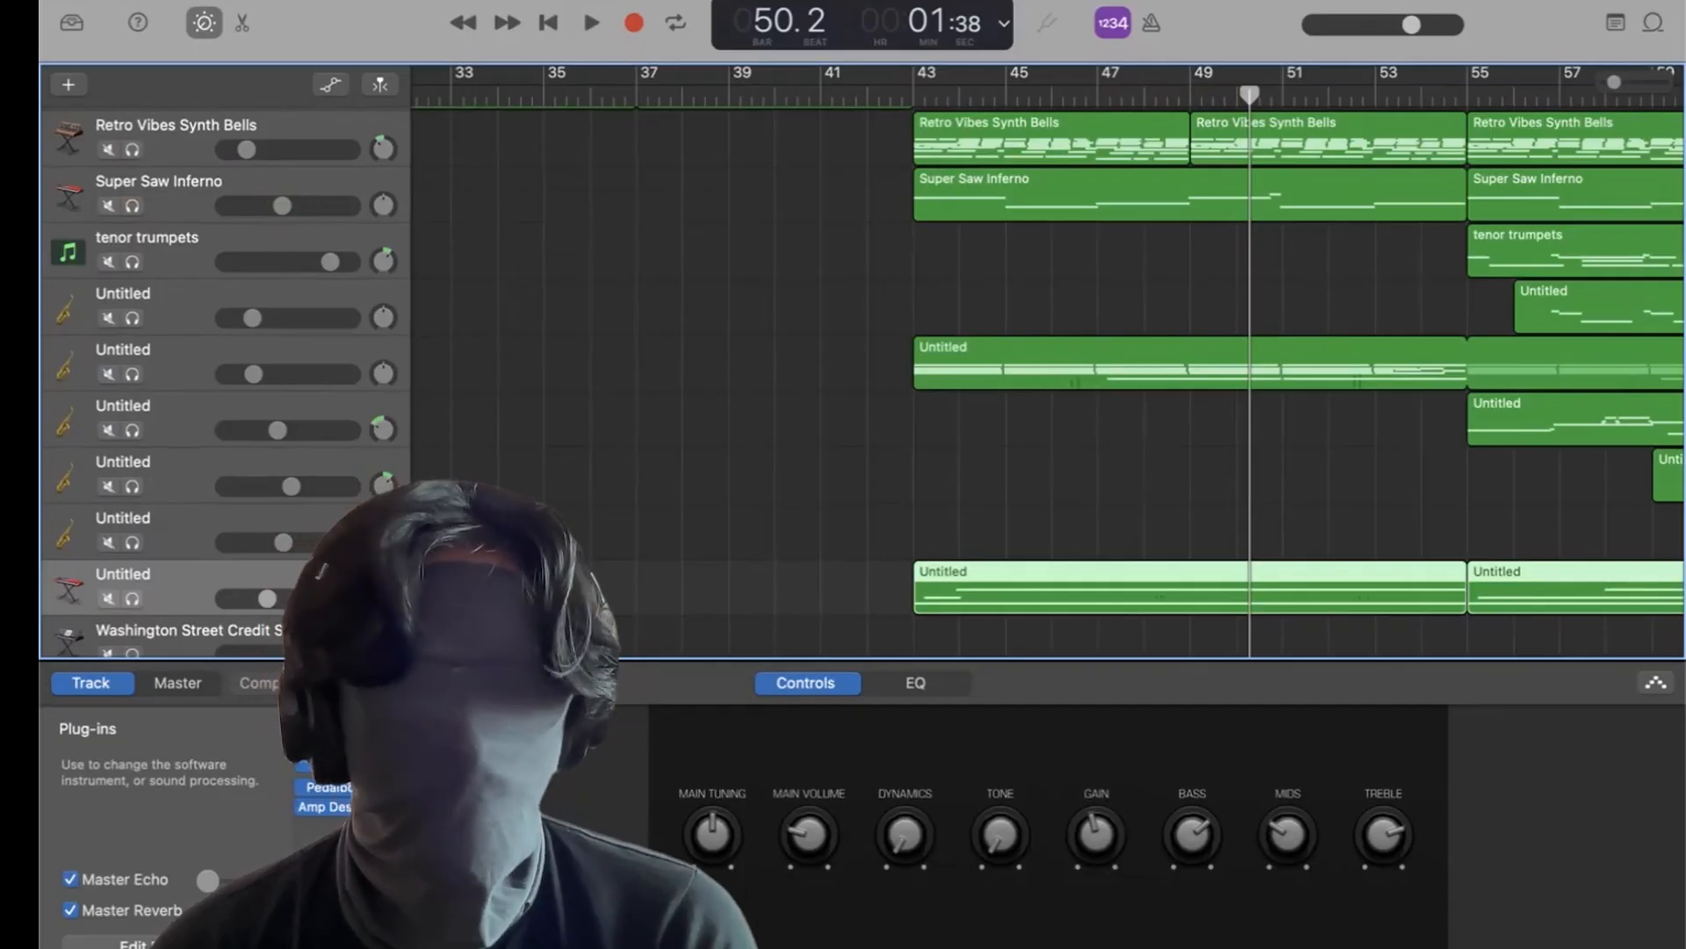
click(909, 96)
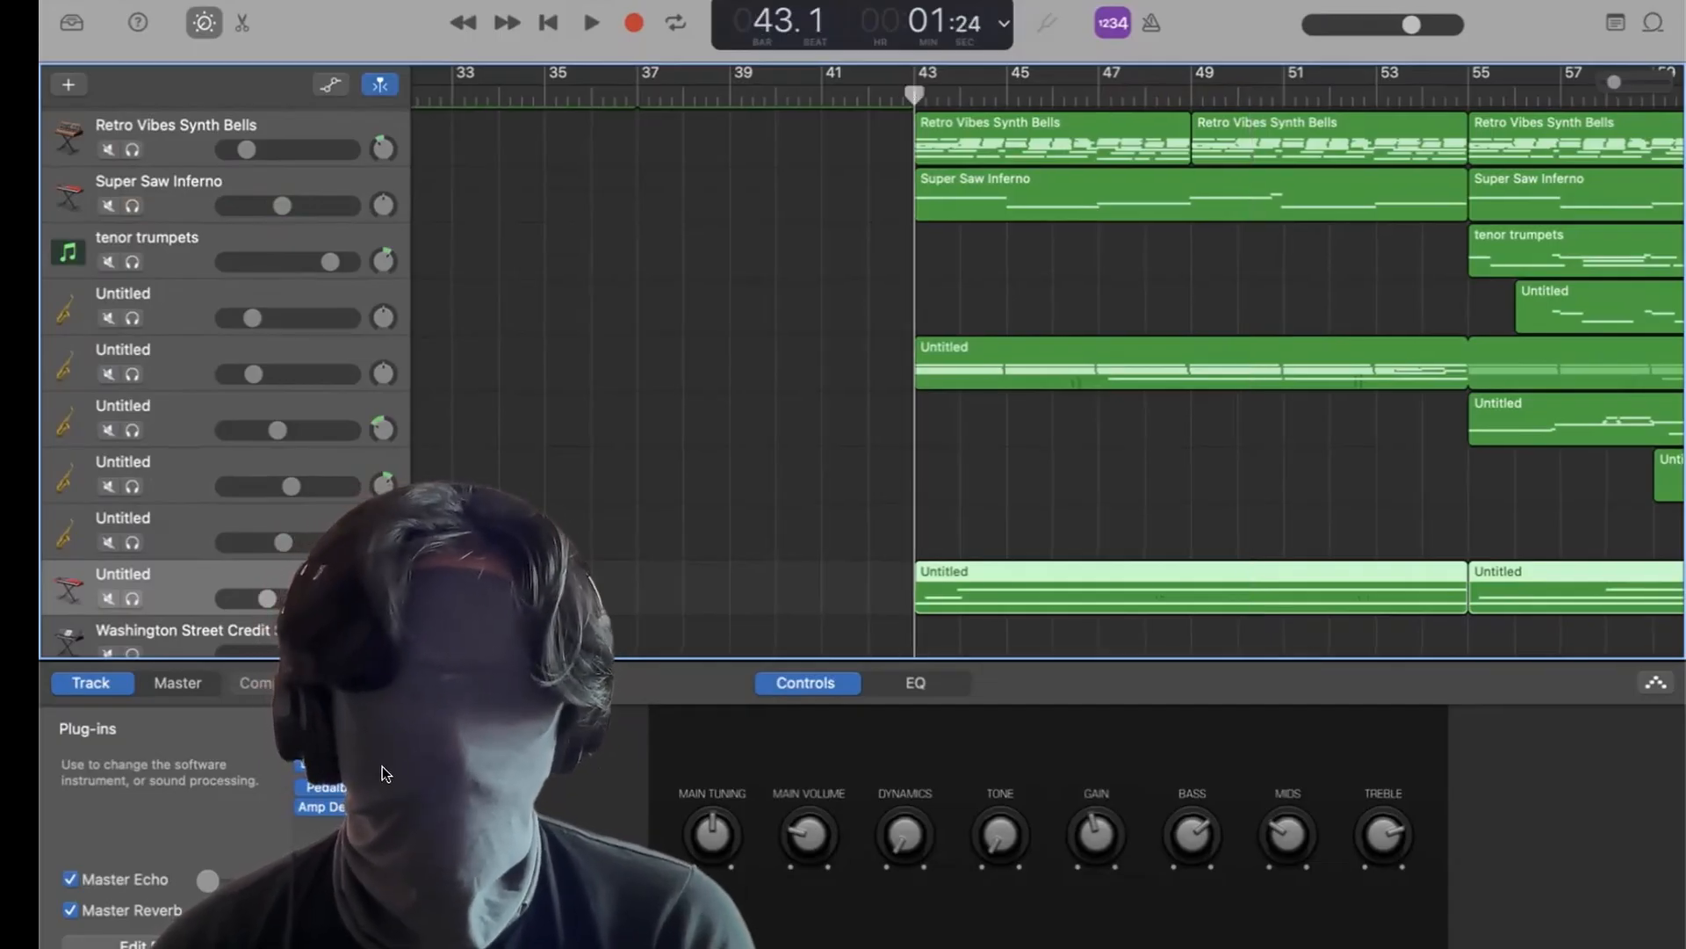
Inspect the Untitled keyboard track's Pedalboard and Amp Designer plug-ins, closing each one after viewing it.
click(325, 784)
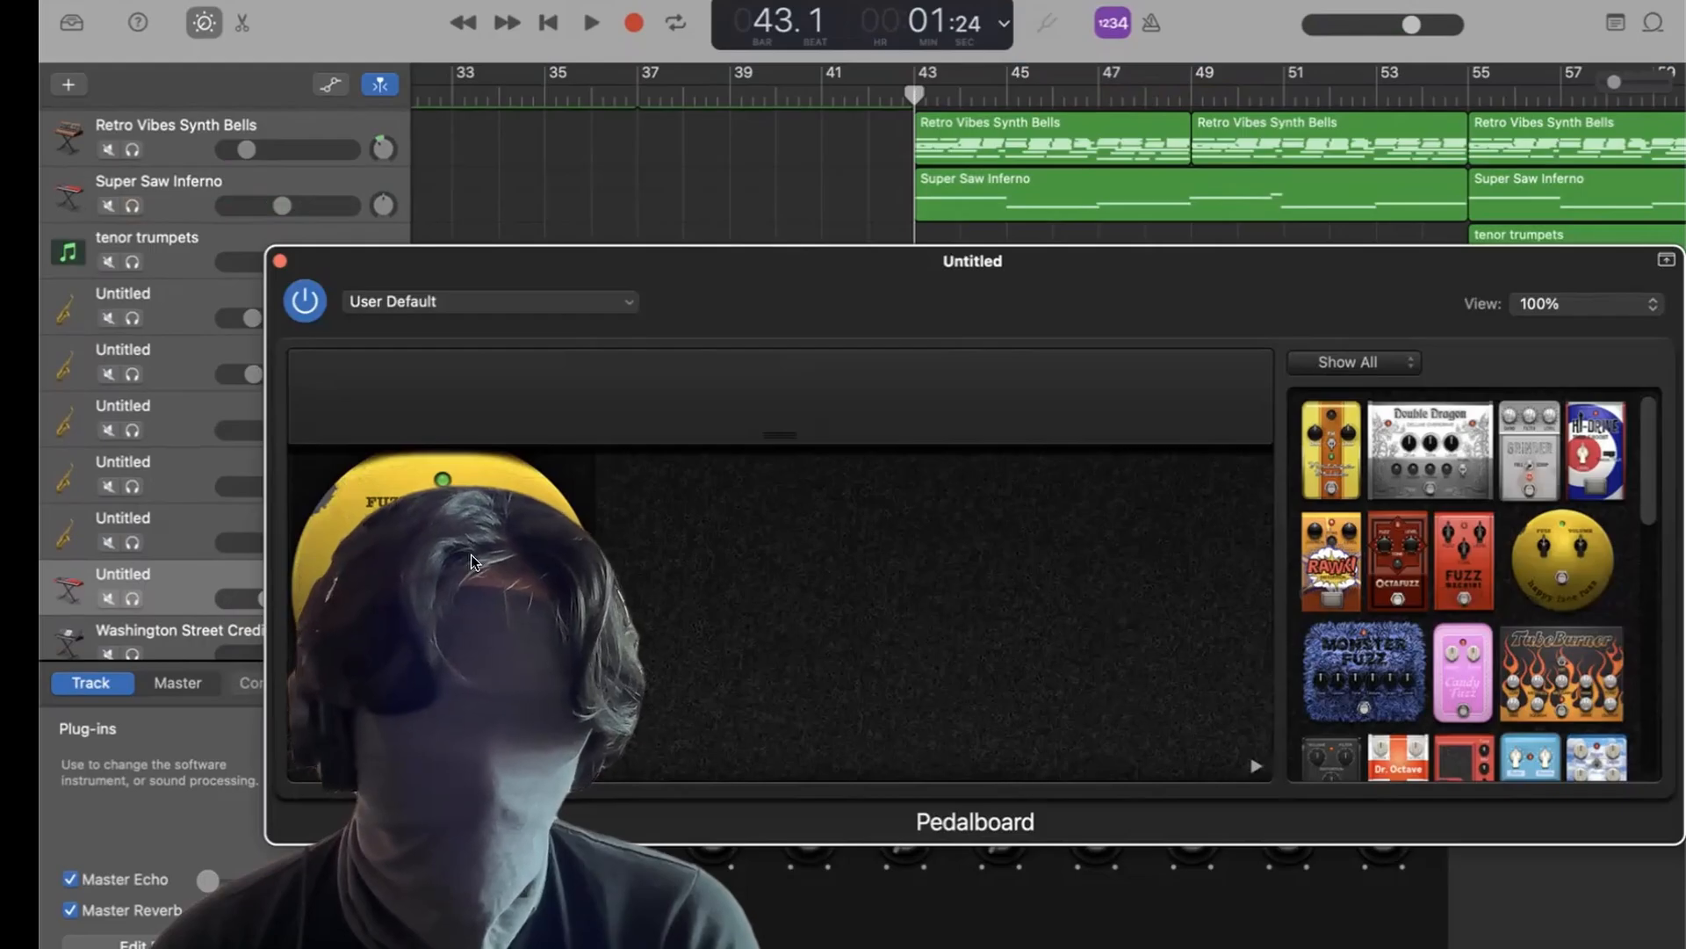
click(281, 261)
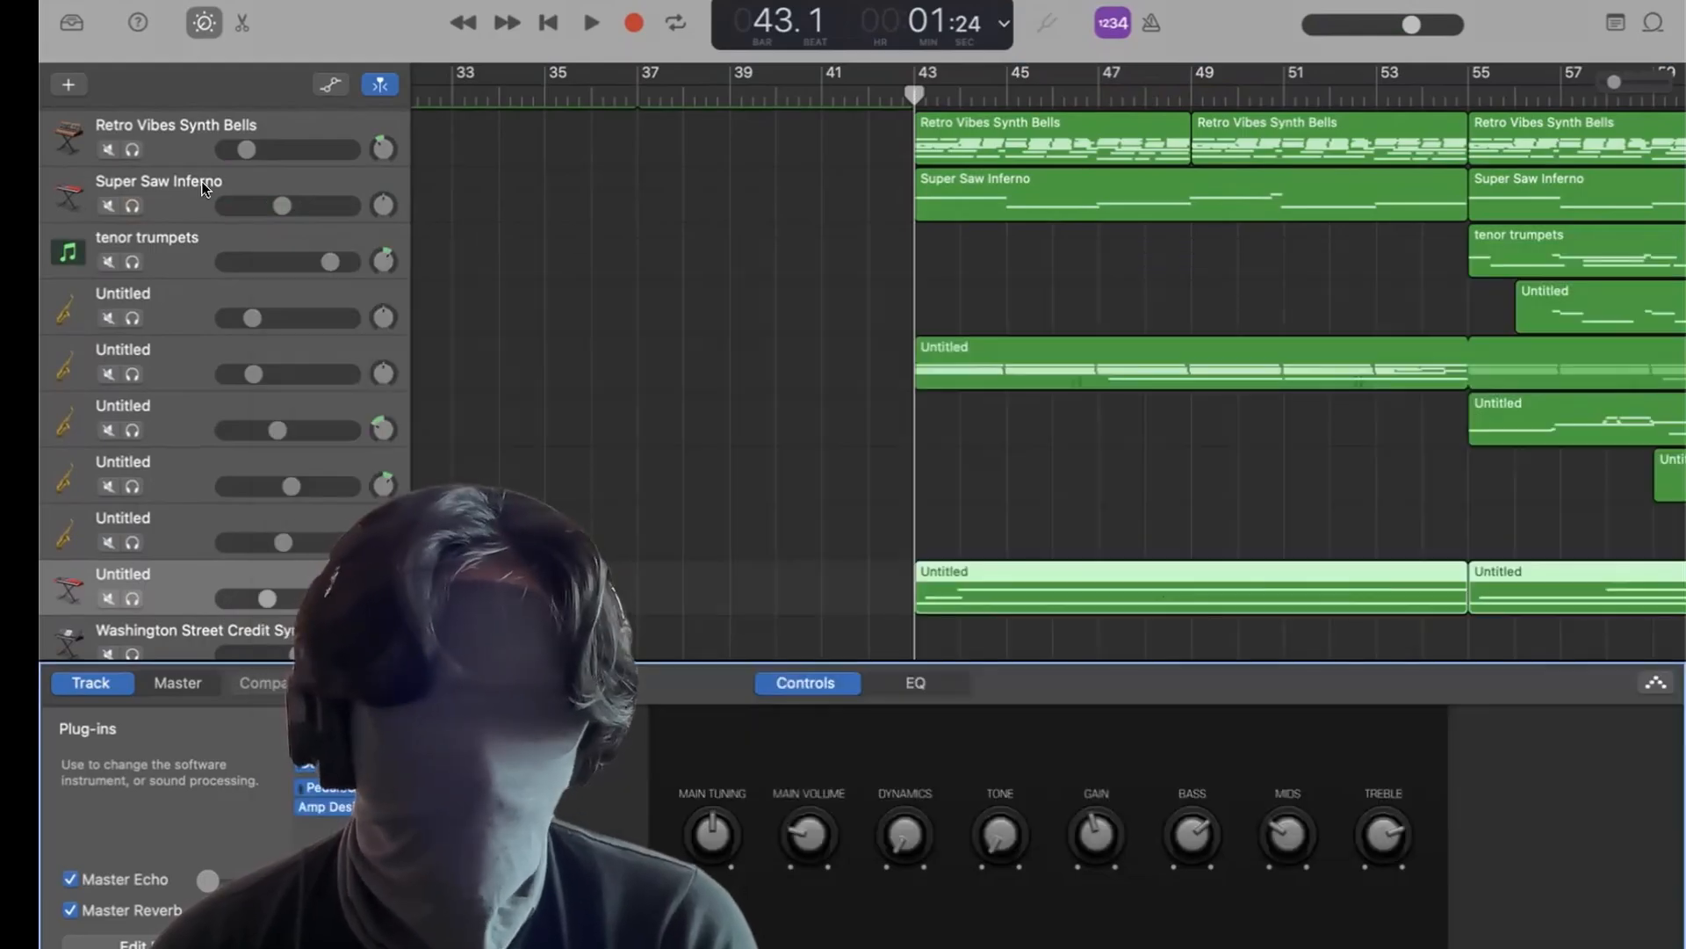
click(338, 810)
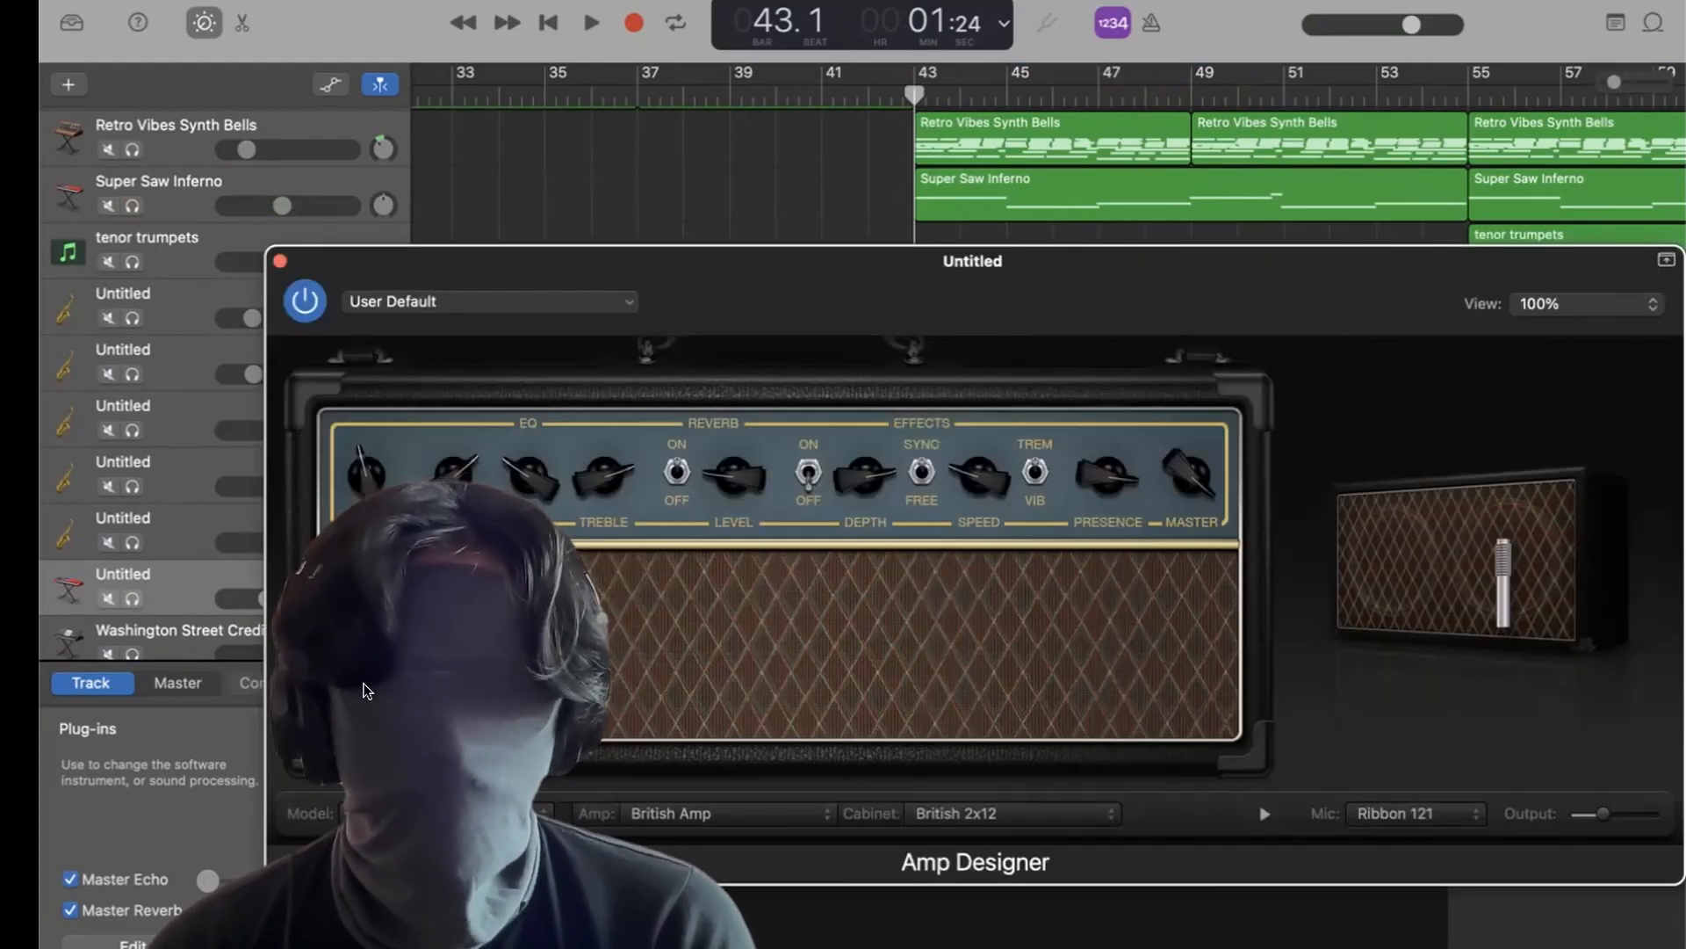
click(278, 263)
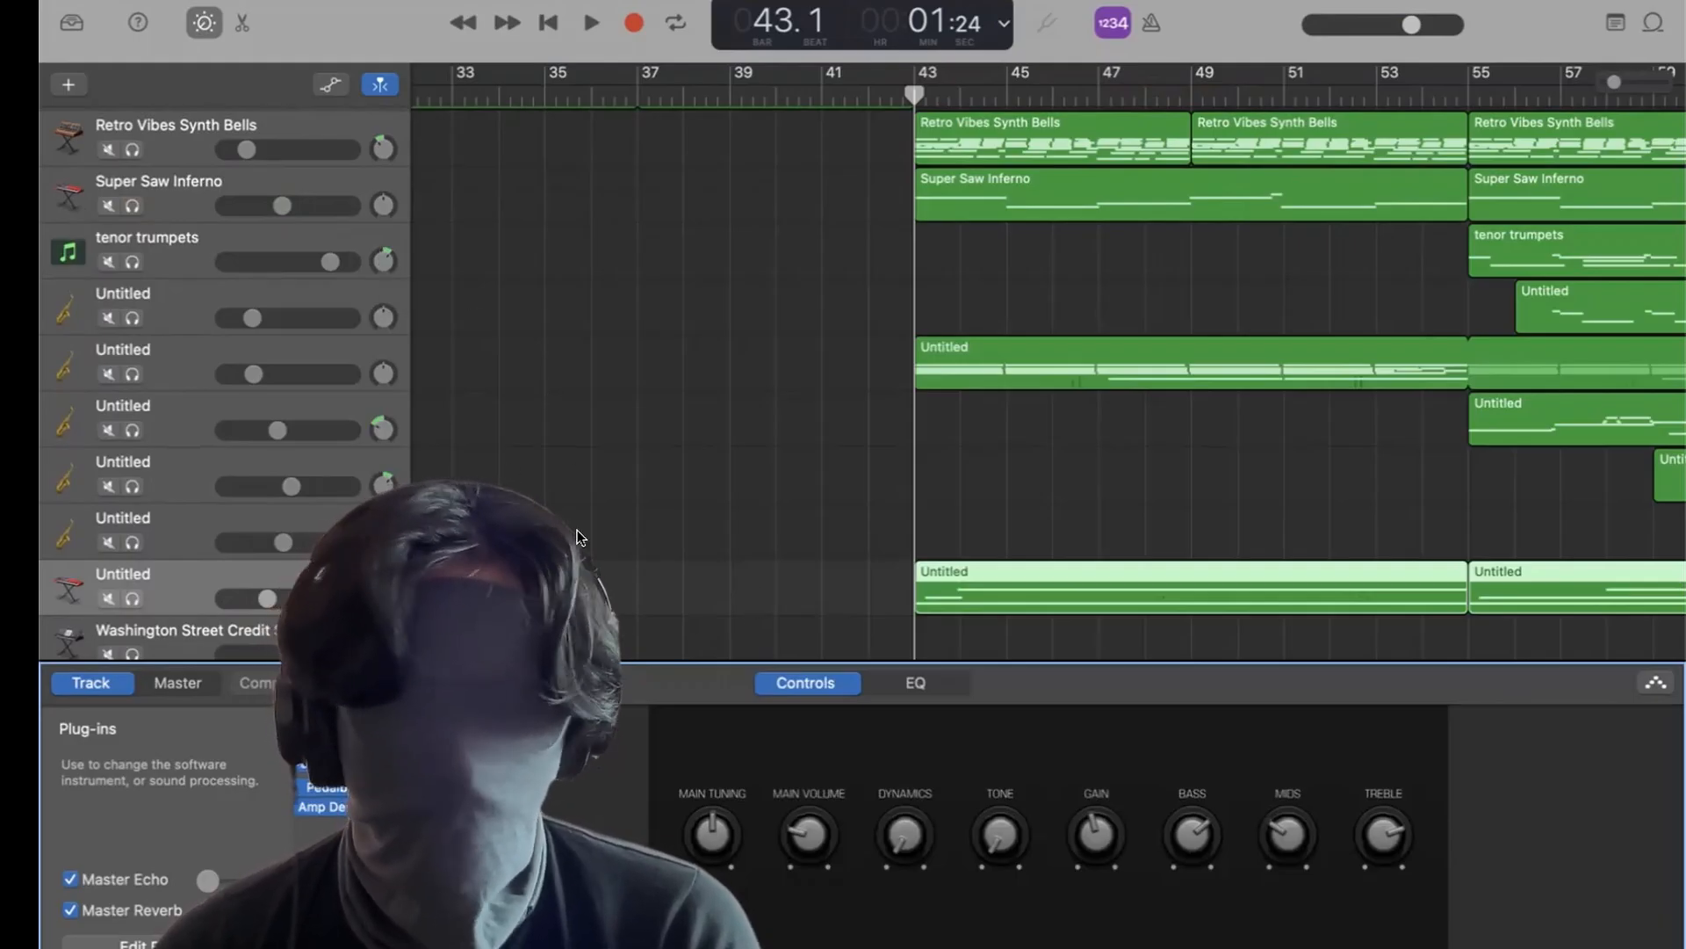
Solo the Untitled keyboard track, play it from bar 43, stop, and unsolo it.
click(133, 598)
key(space)
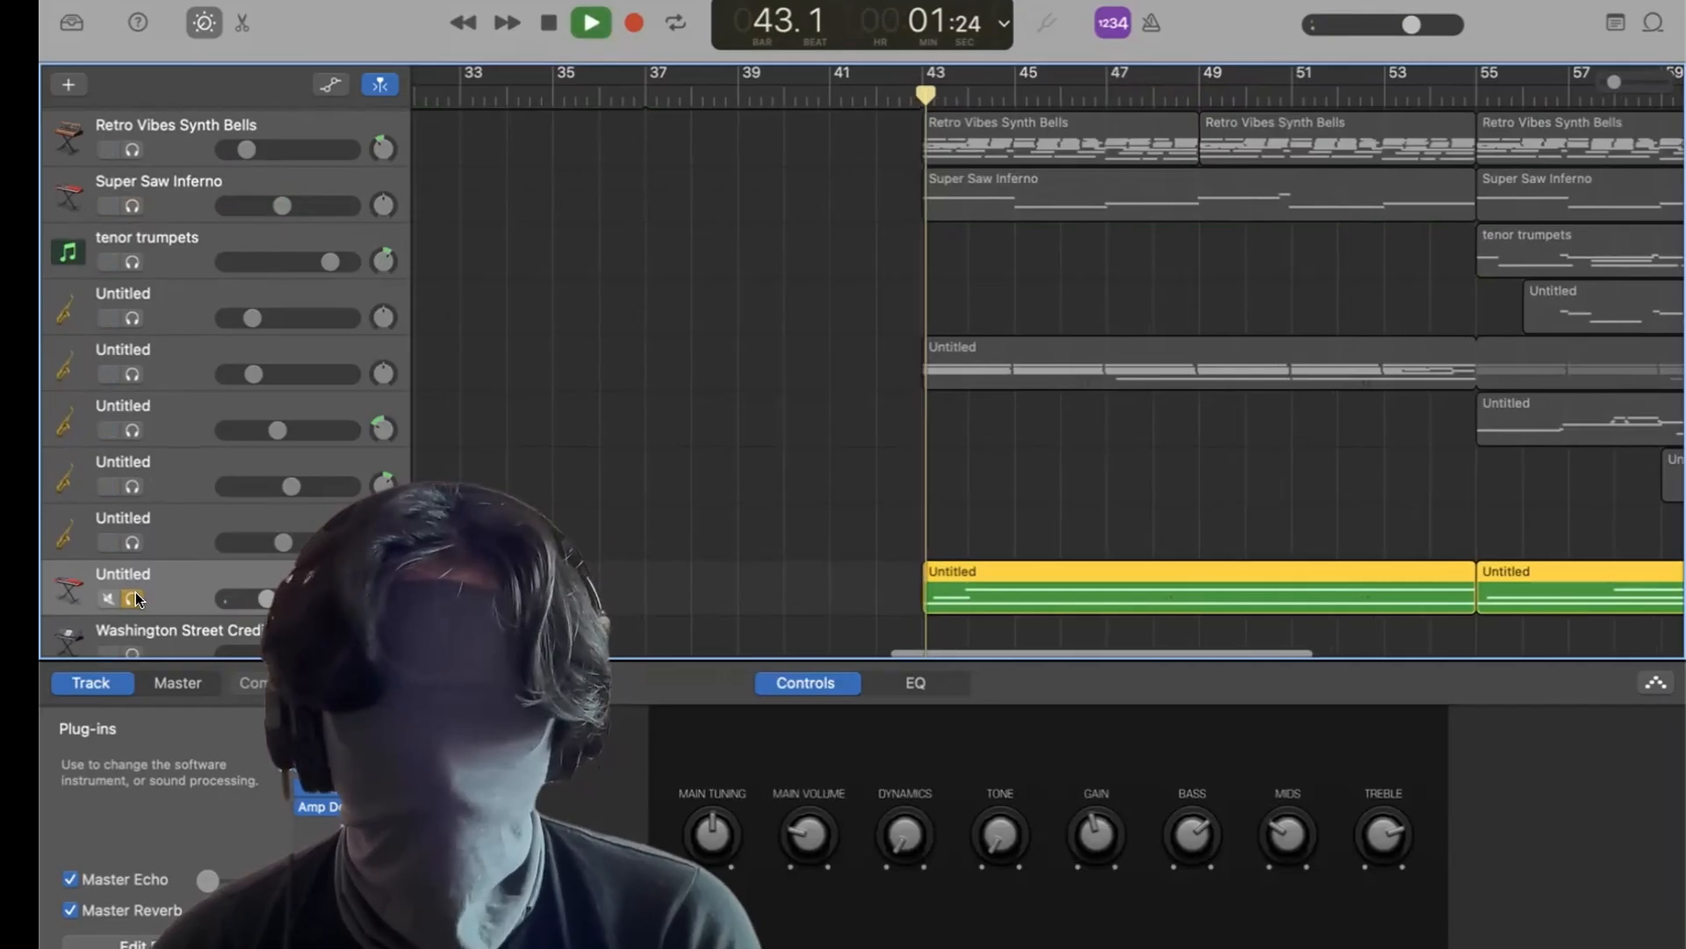
scroll(1174, 393, right, 2)
scroll(1173, 393, right, 5)
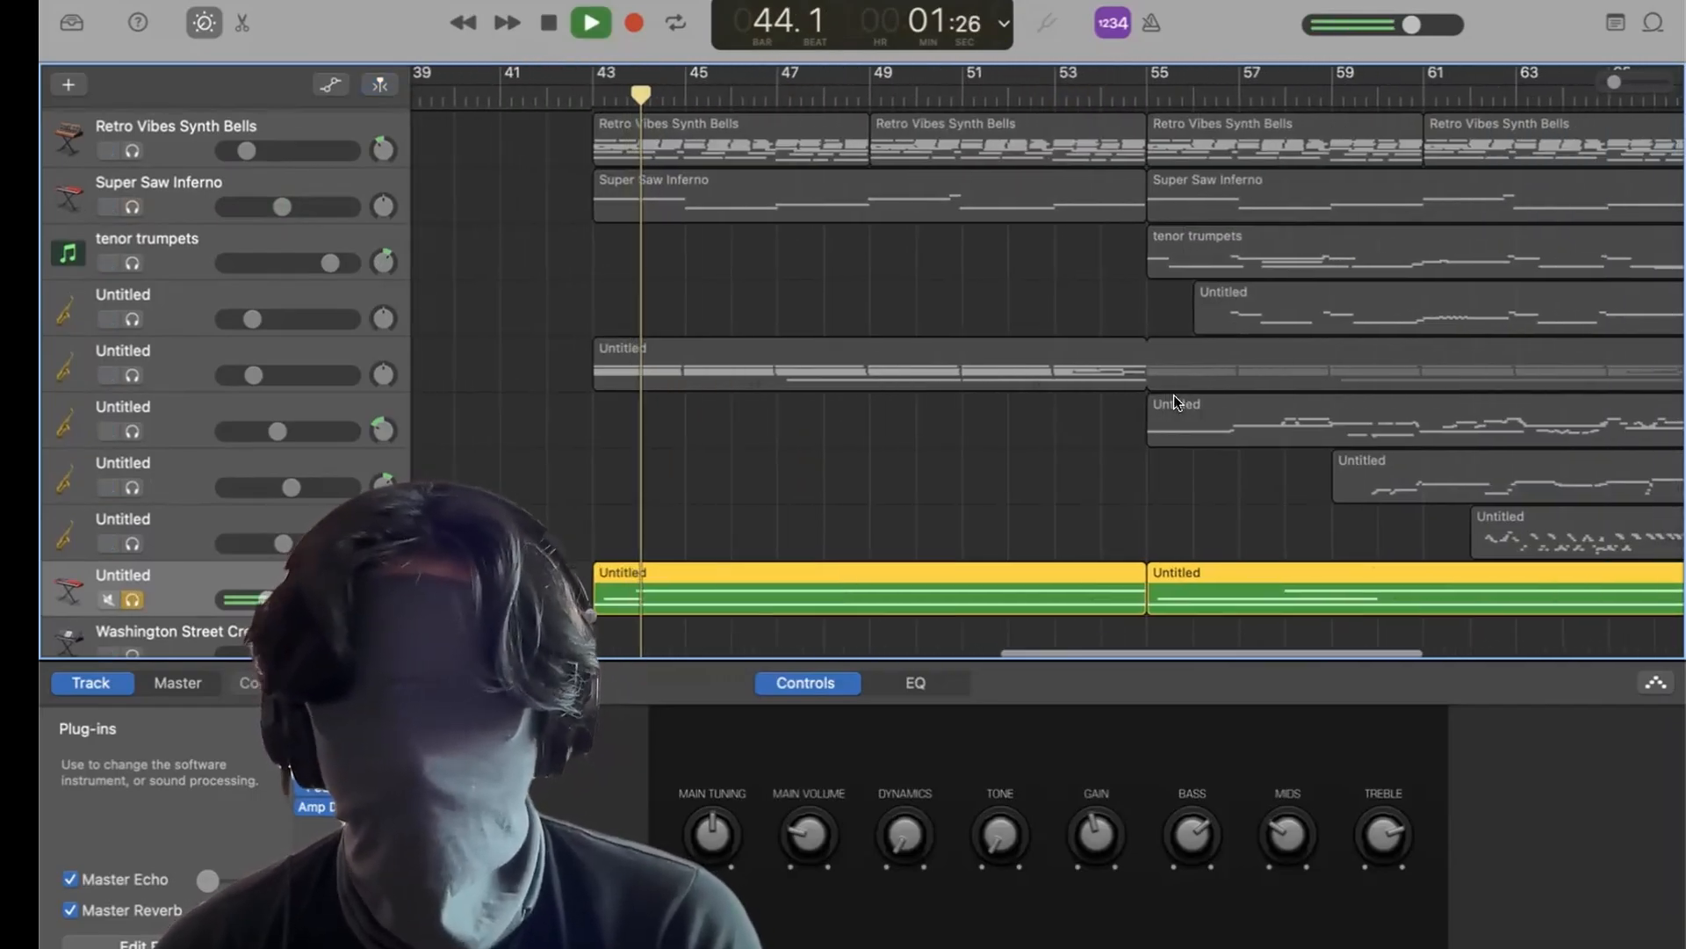
scroll(878, 473, left, 3)
scroll(676, 472, down, 5)
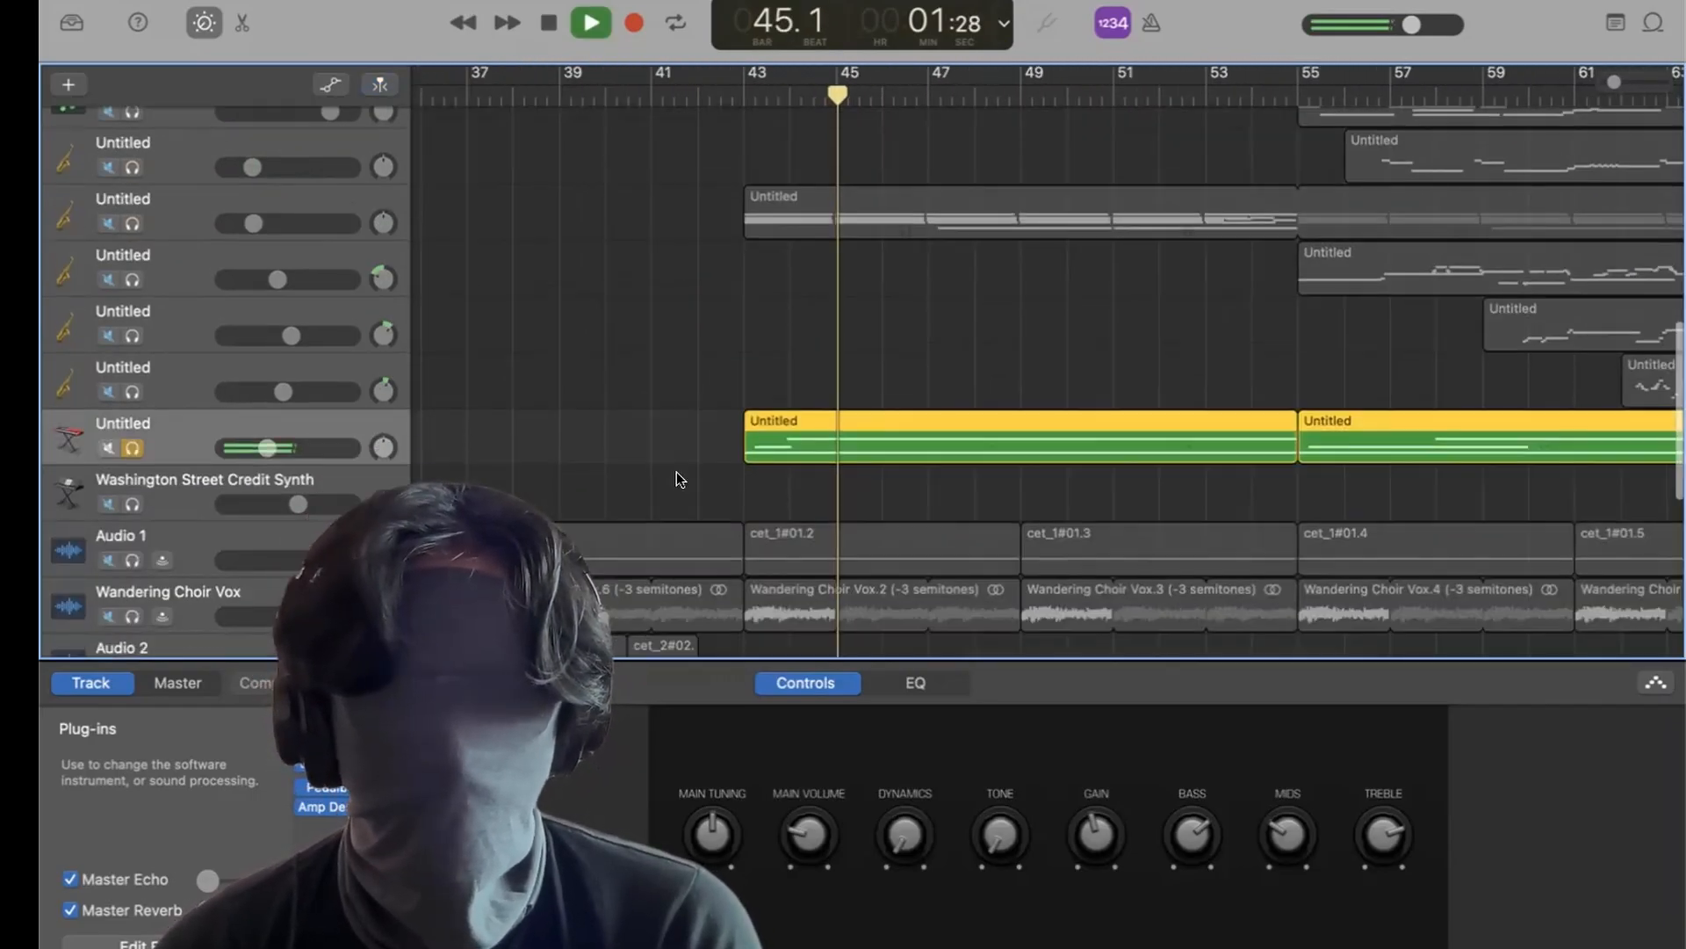
key(space)
click(132, 336)
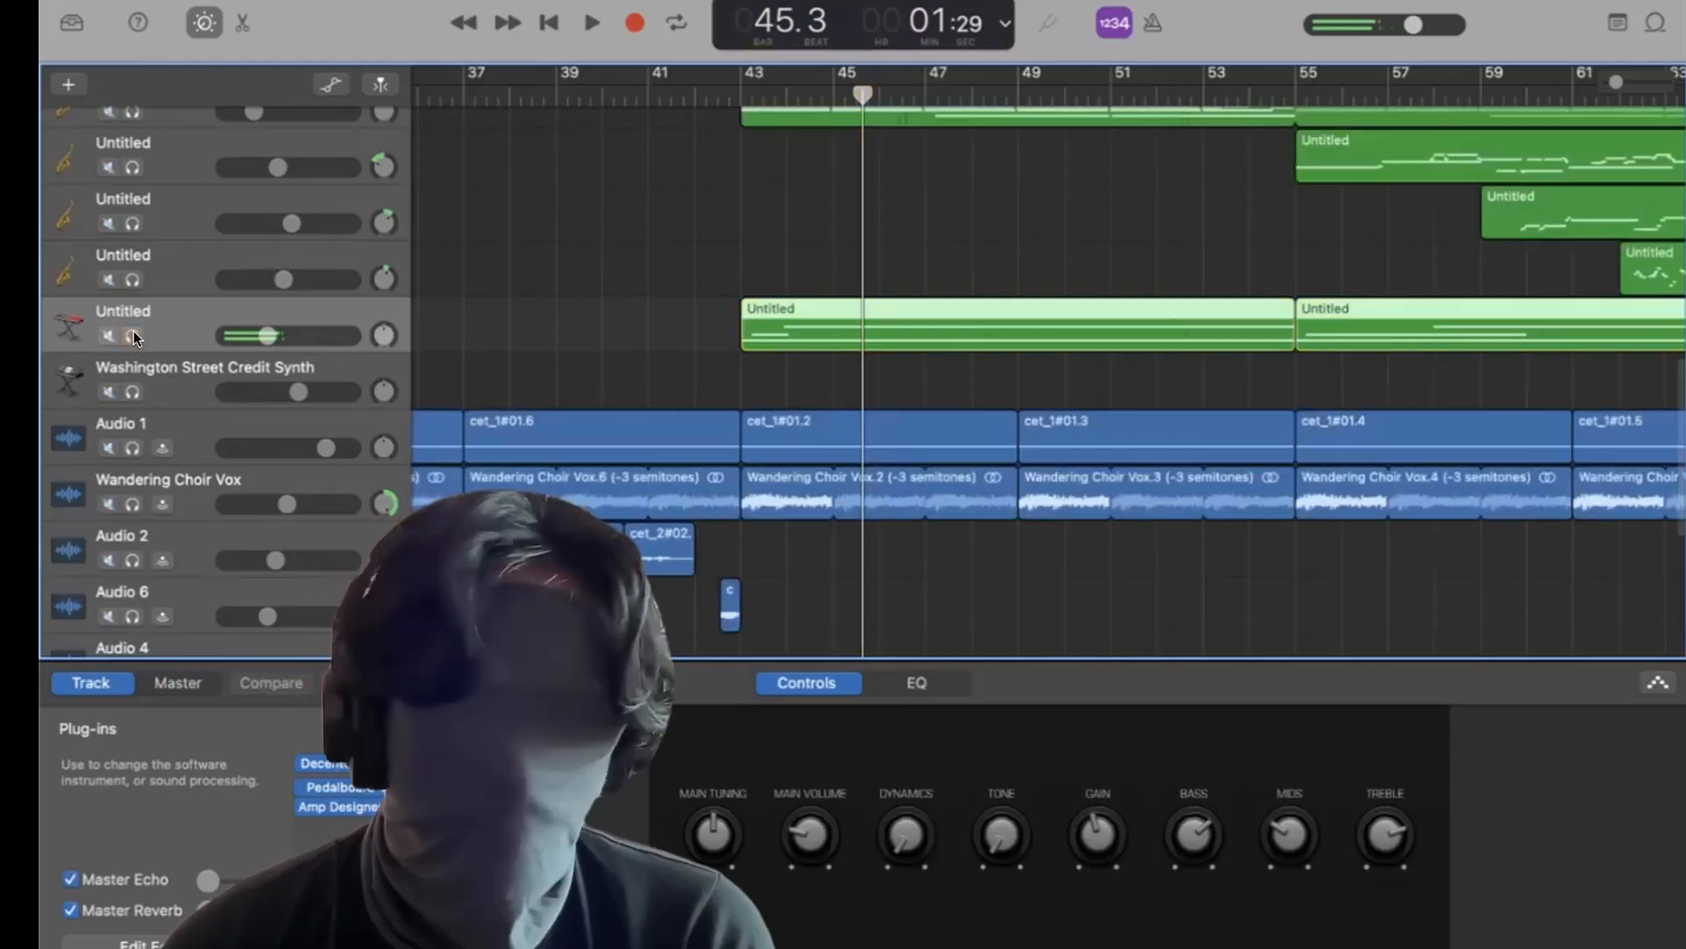
Solo Audio 1 and play it, add Wandering Choir Vox to the solo, then stop and unsolo both.
scroll(136, 338, up, 5)
scroll(133, 334, down, 5)
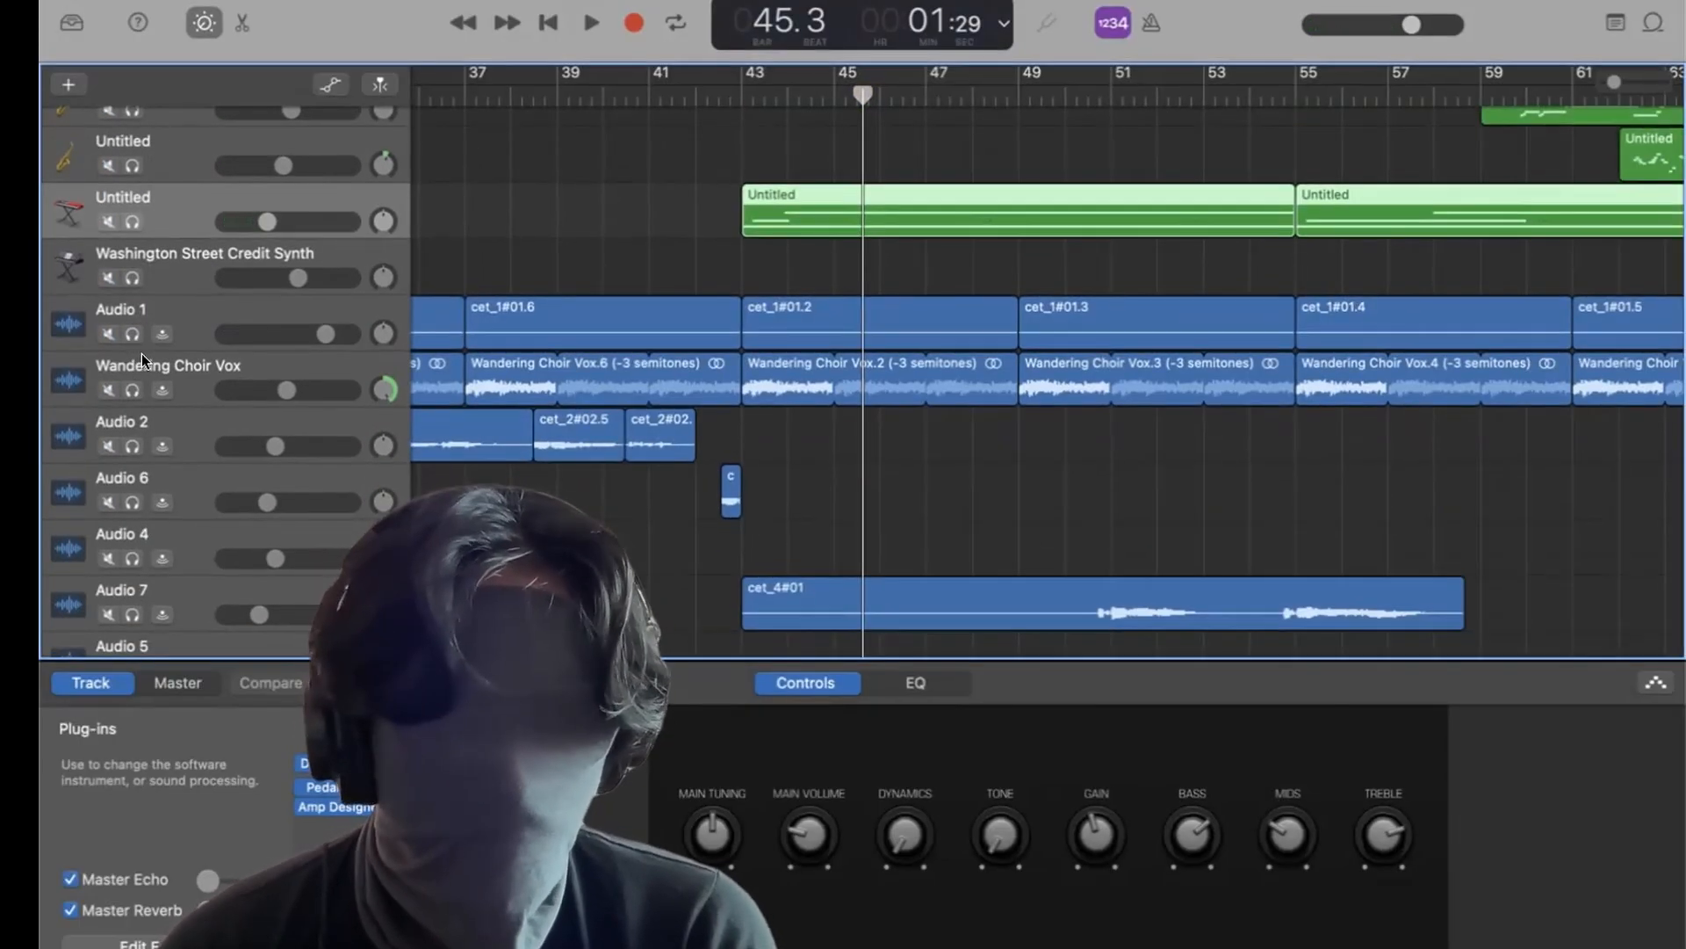
click(134, 335)
key(space)
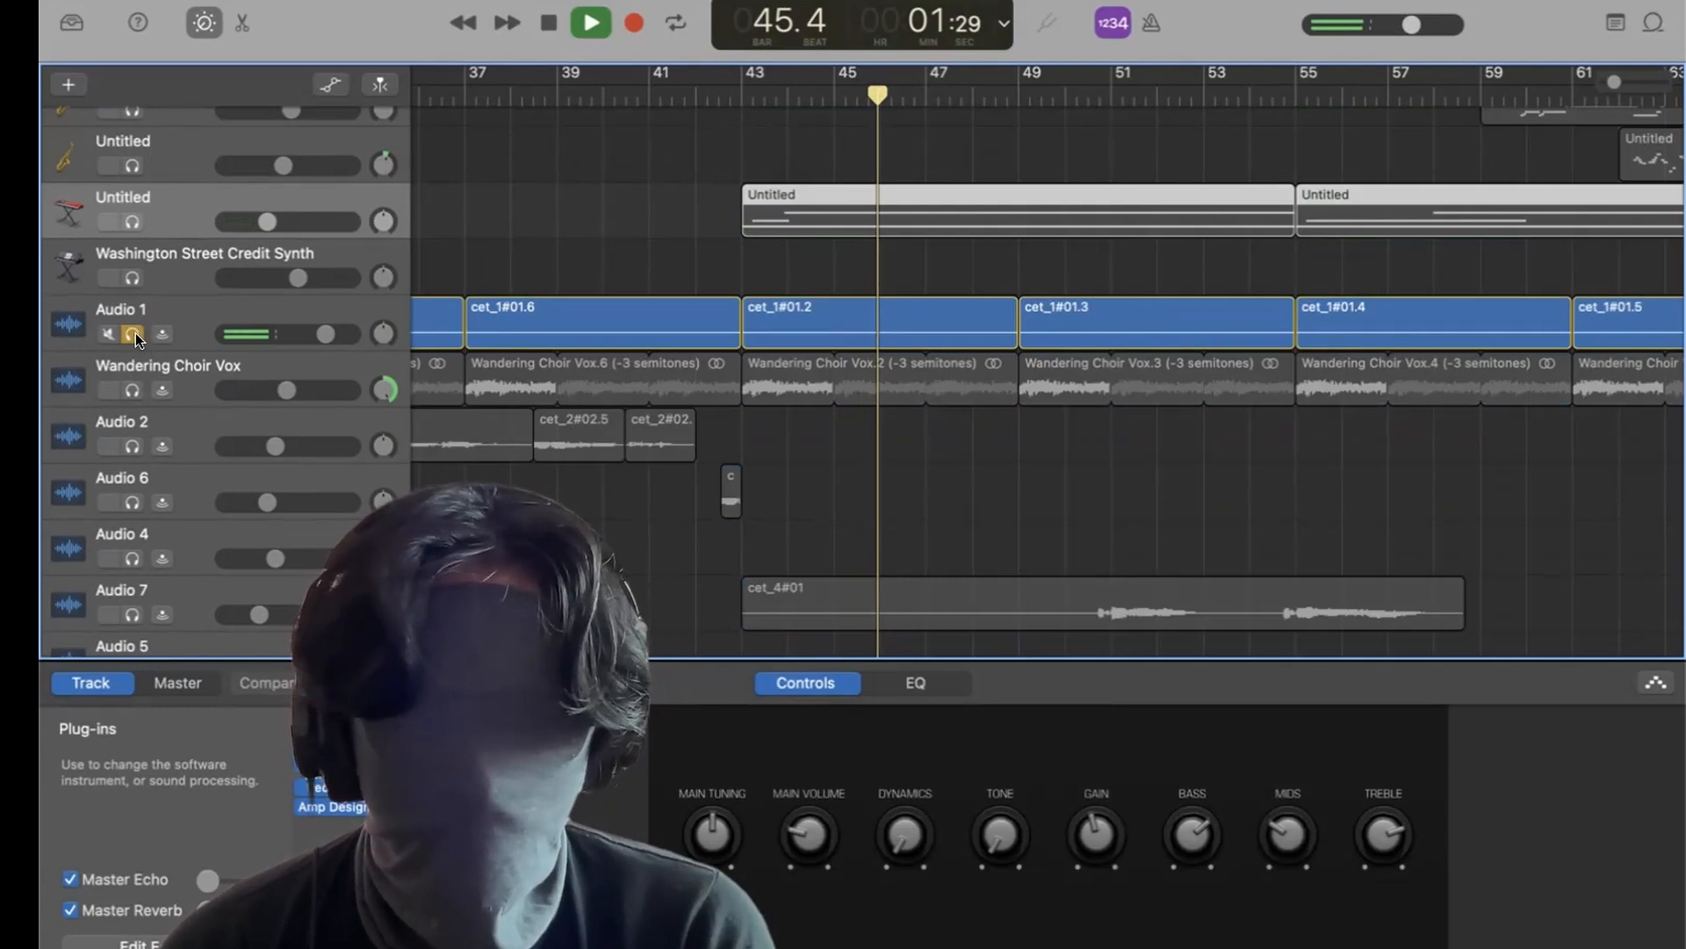
click(131, 387)
key(space)
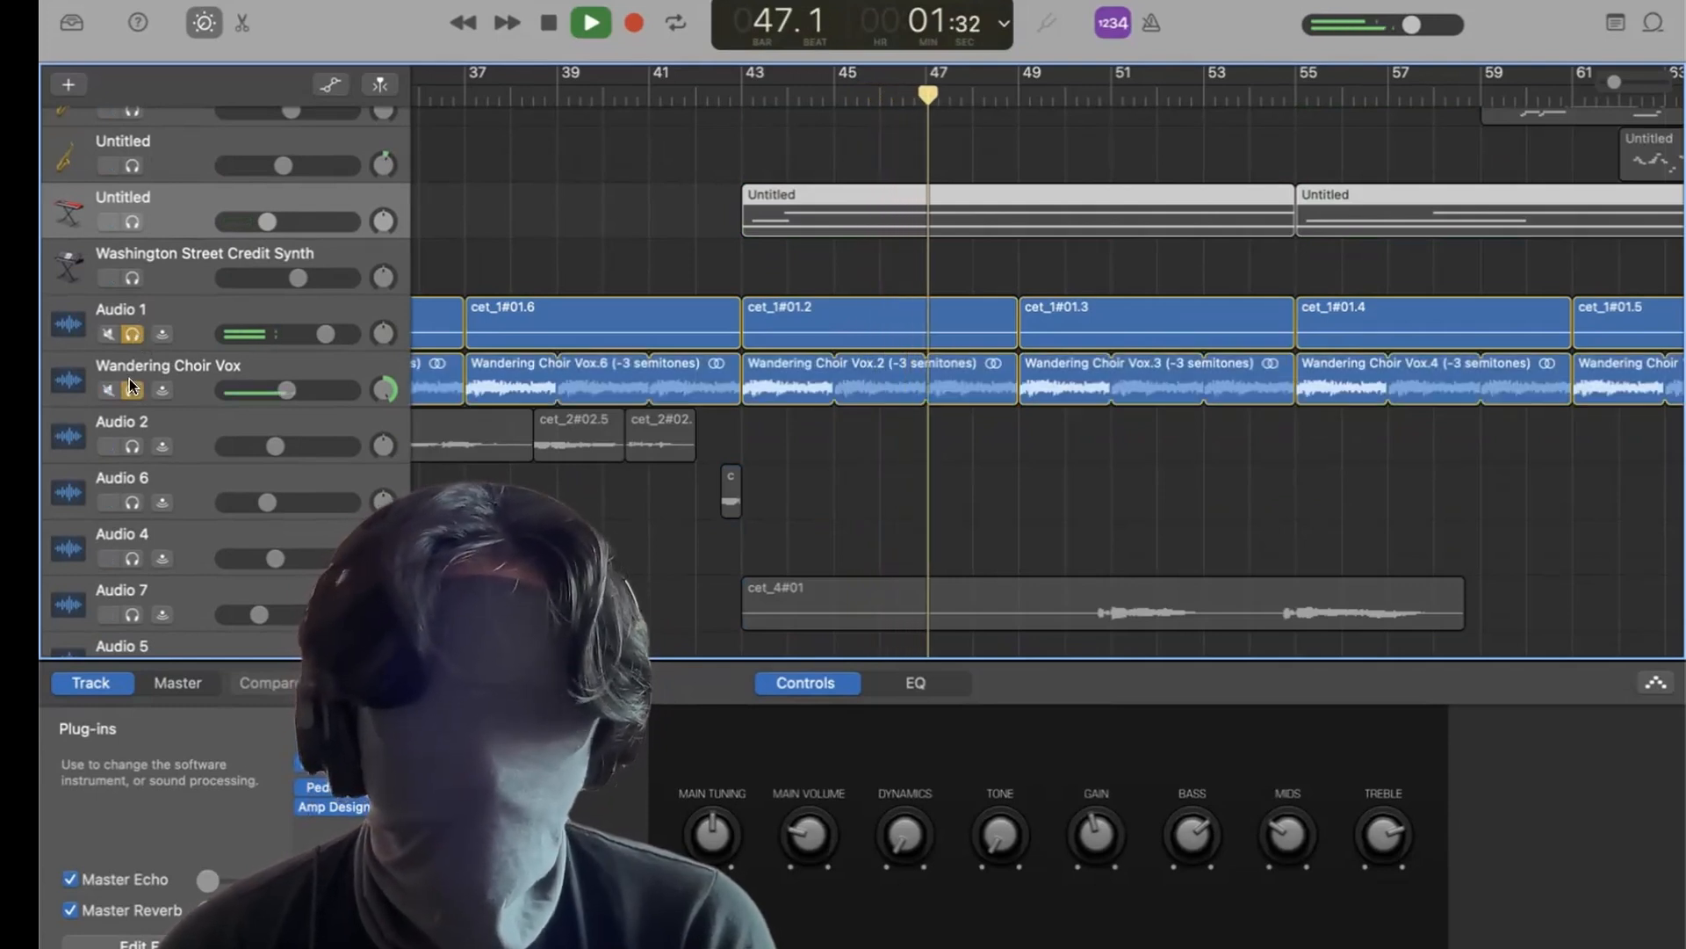
click(130, 383)
click(125, 332)
Solo both East Bay drum tracks and place the playhead at bar 43.
scroll(122, 329, down, 5)
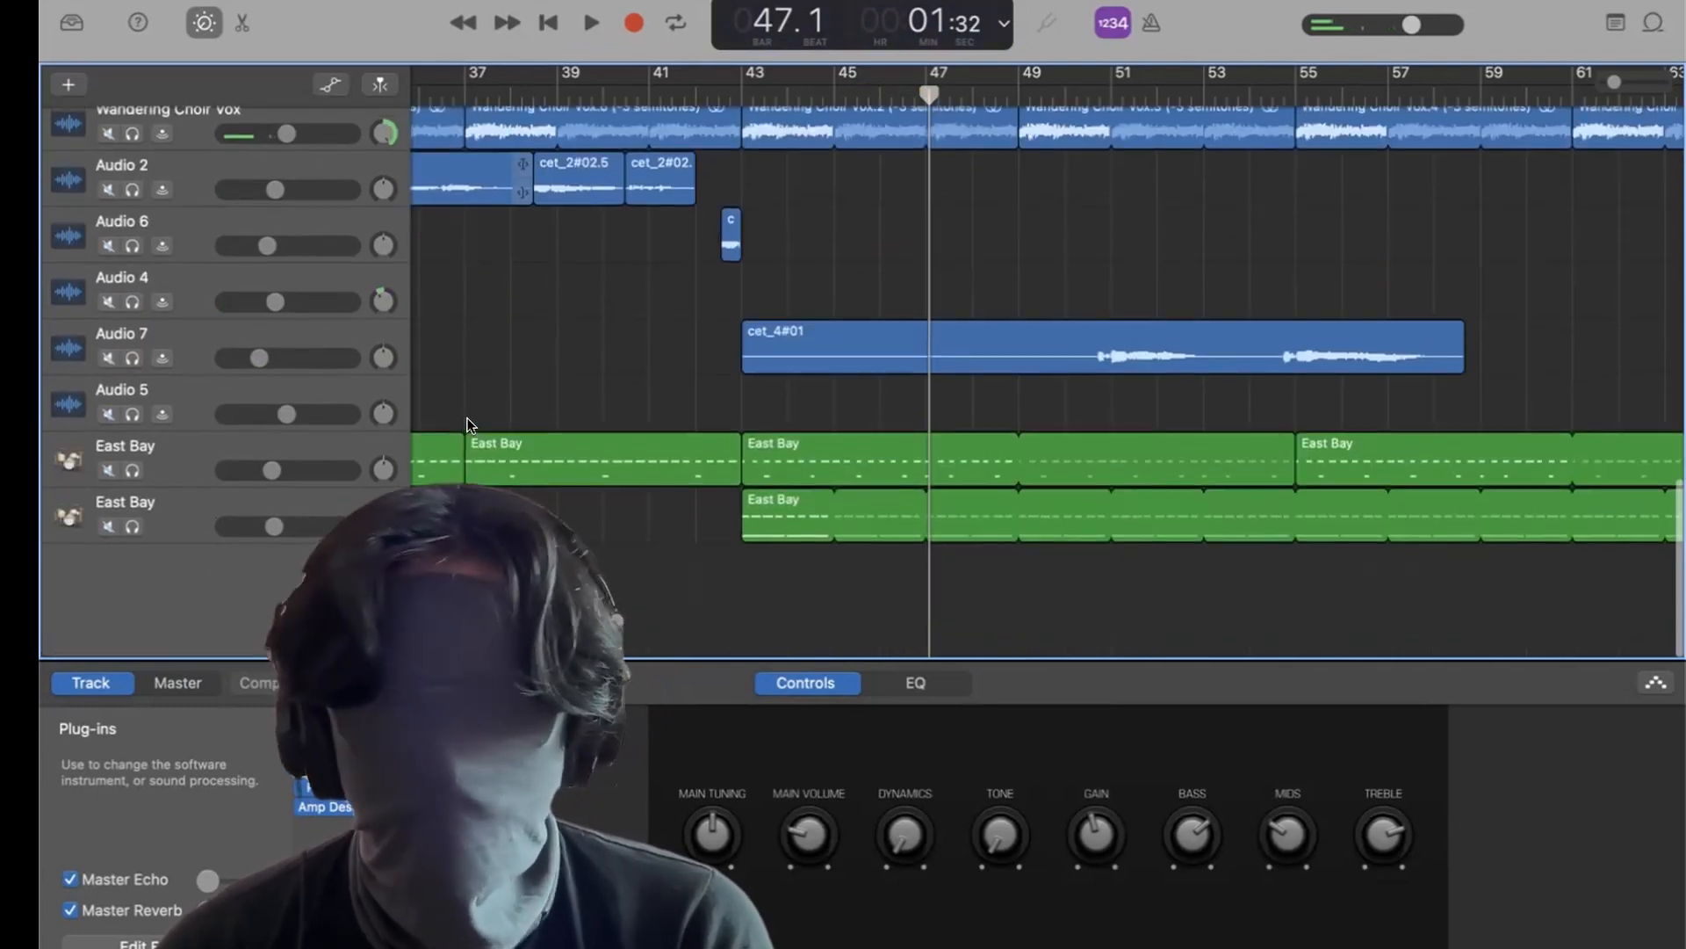
click(131, 474)
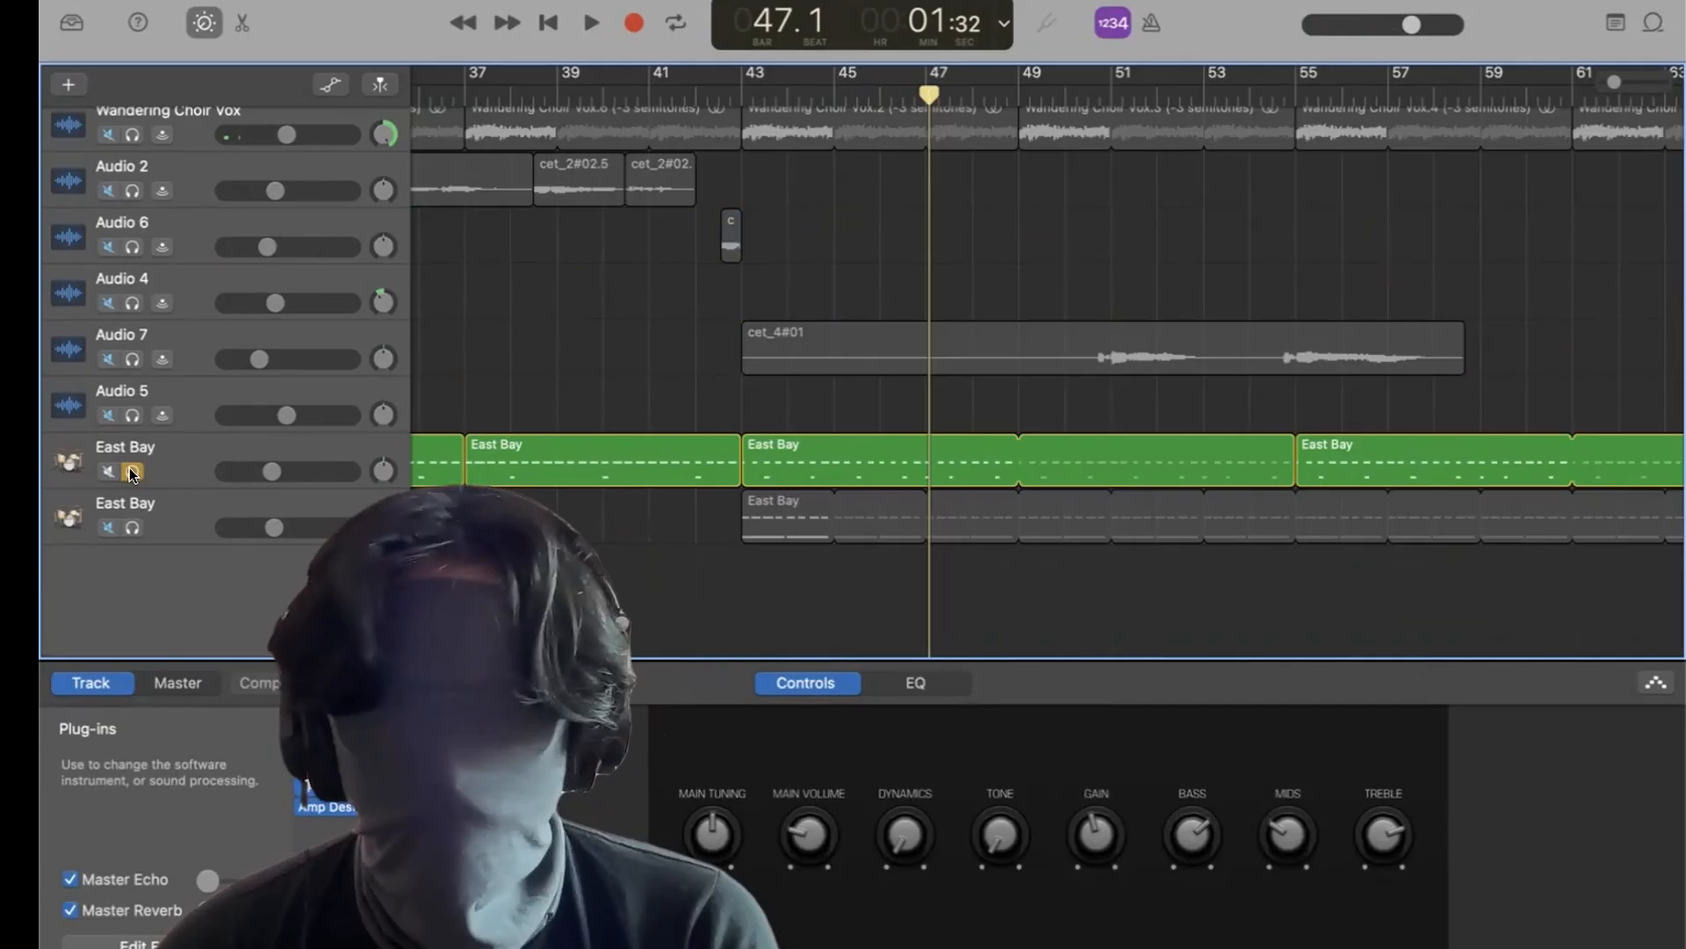
click(132, 527)
key(super+Left)
key(super+Left)
key(super+Right)
key(super+Right)
key(super+Right)
key(super+Right)
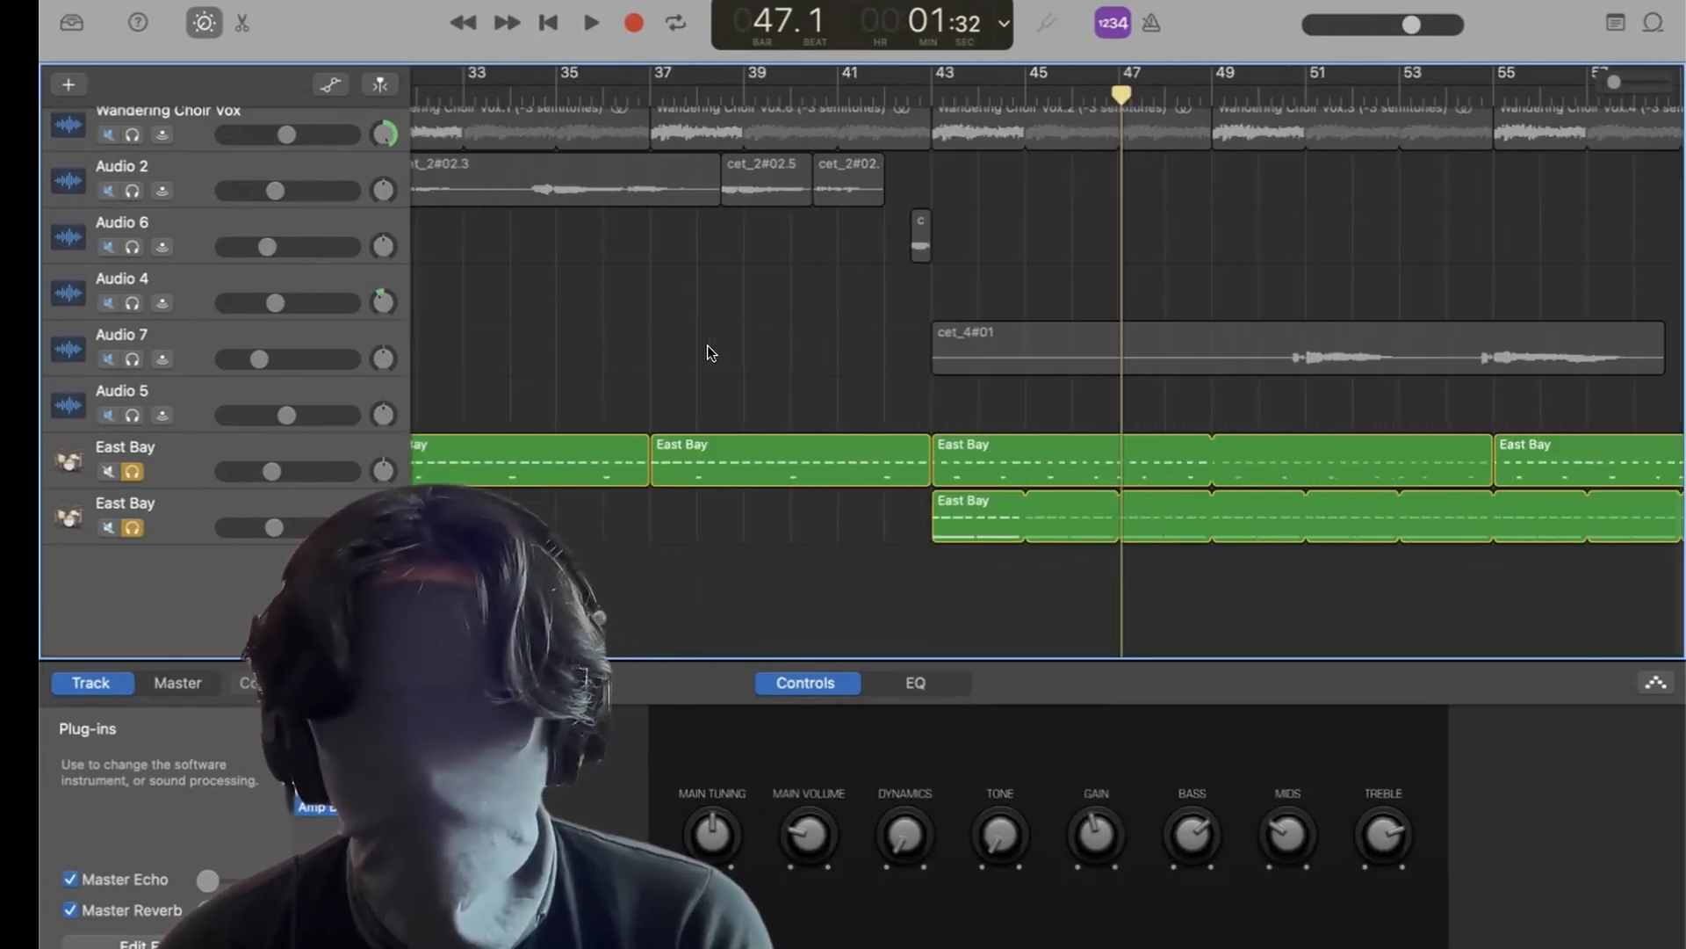
scroll(708, 347, right, 2)
click(861, 92)
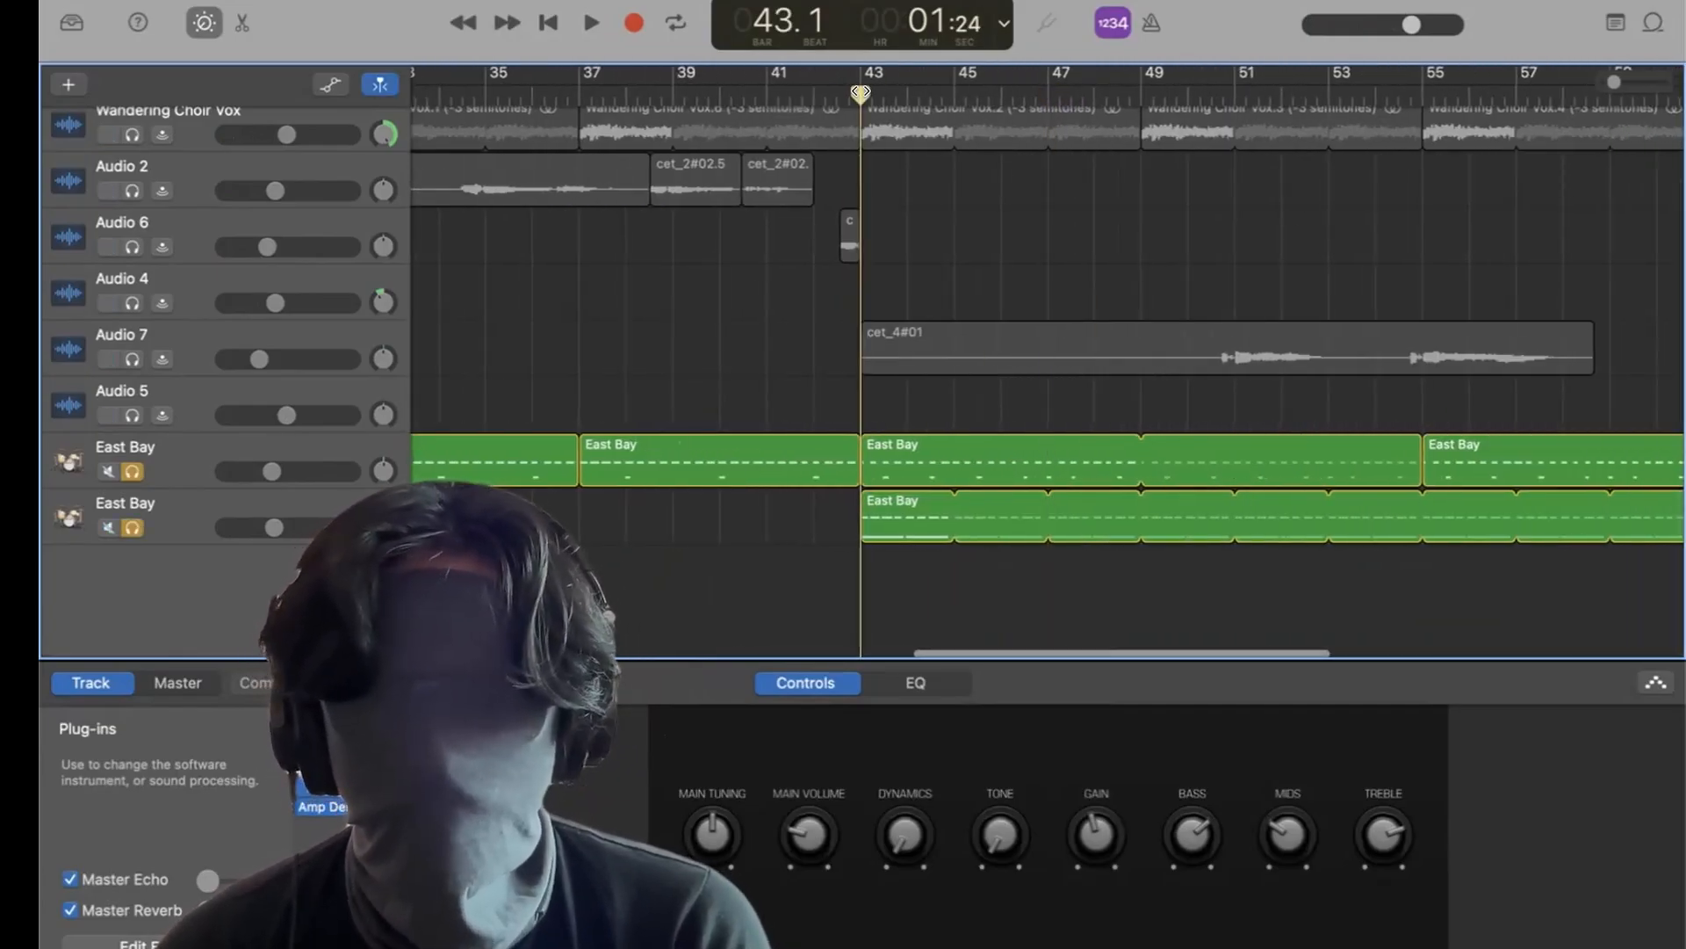
Play both soloed East Bay drum tracks from bar 43, stop, and unsolo them.
scroll(871, 202, up, 15)
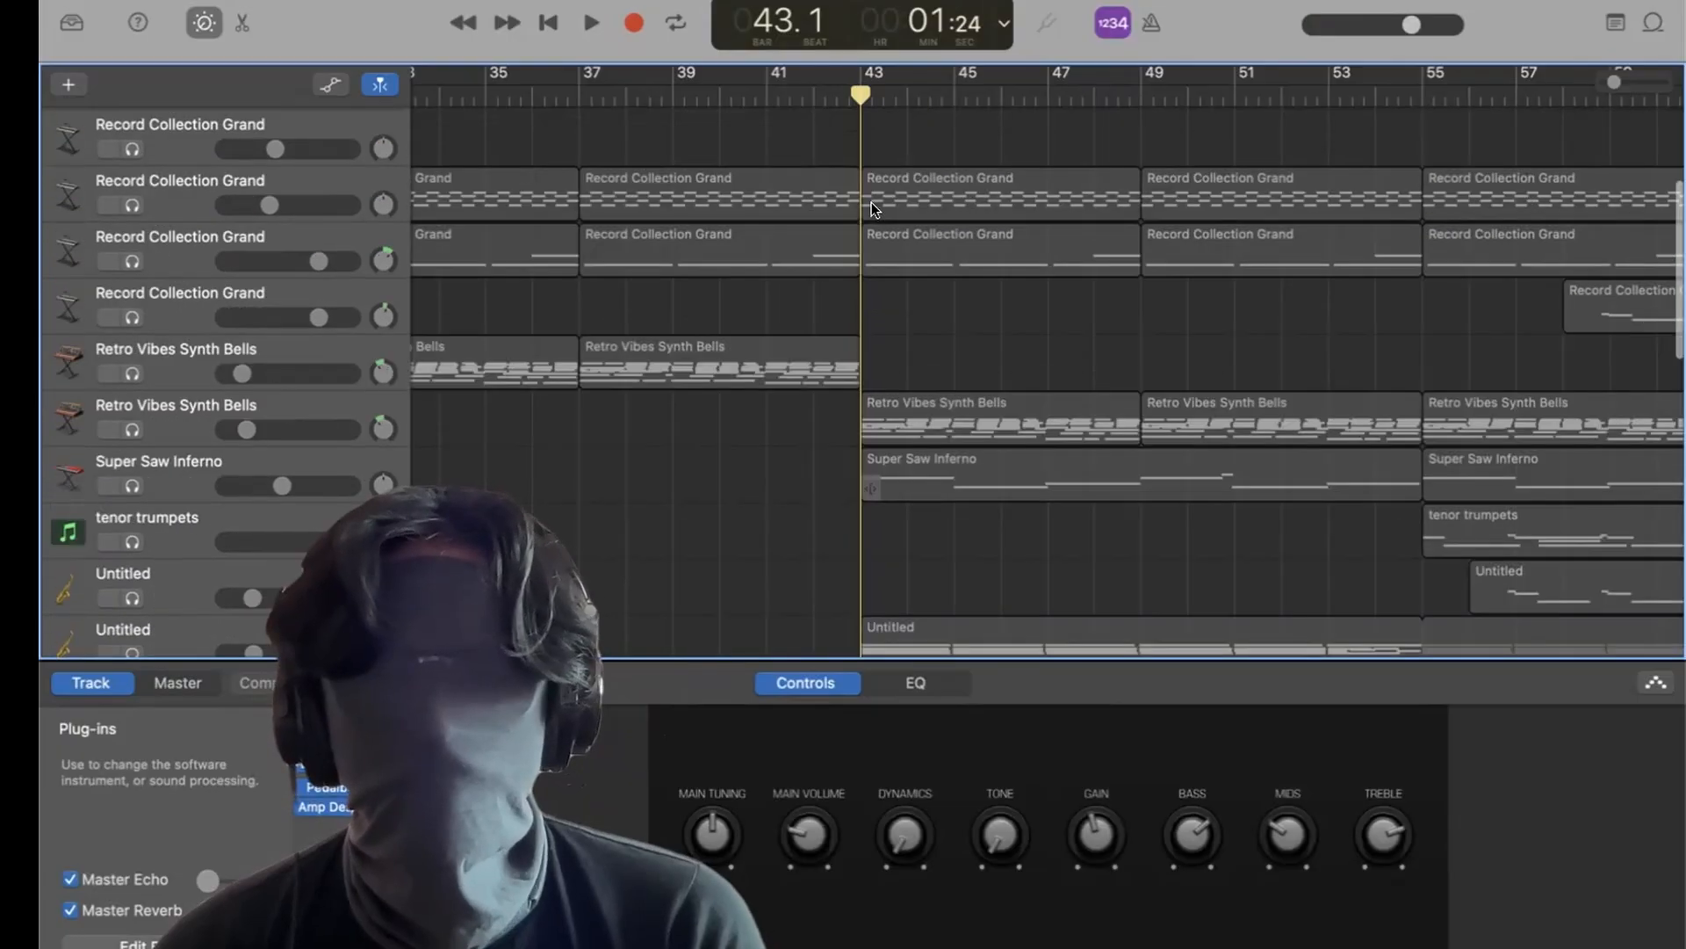
scroll(871, 202, down, 15)
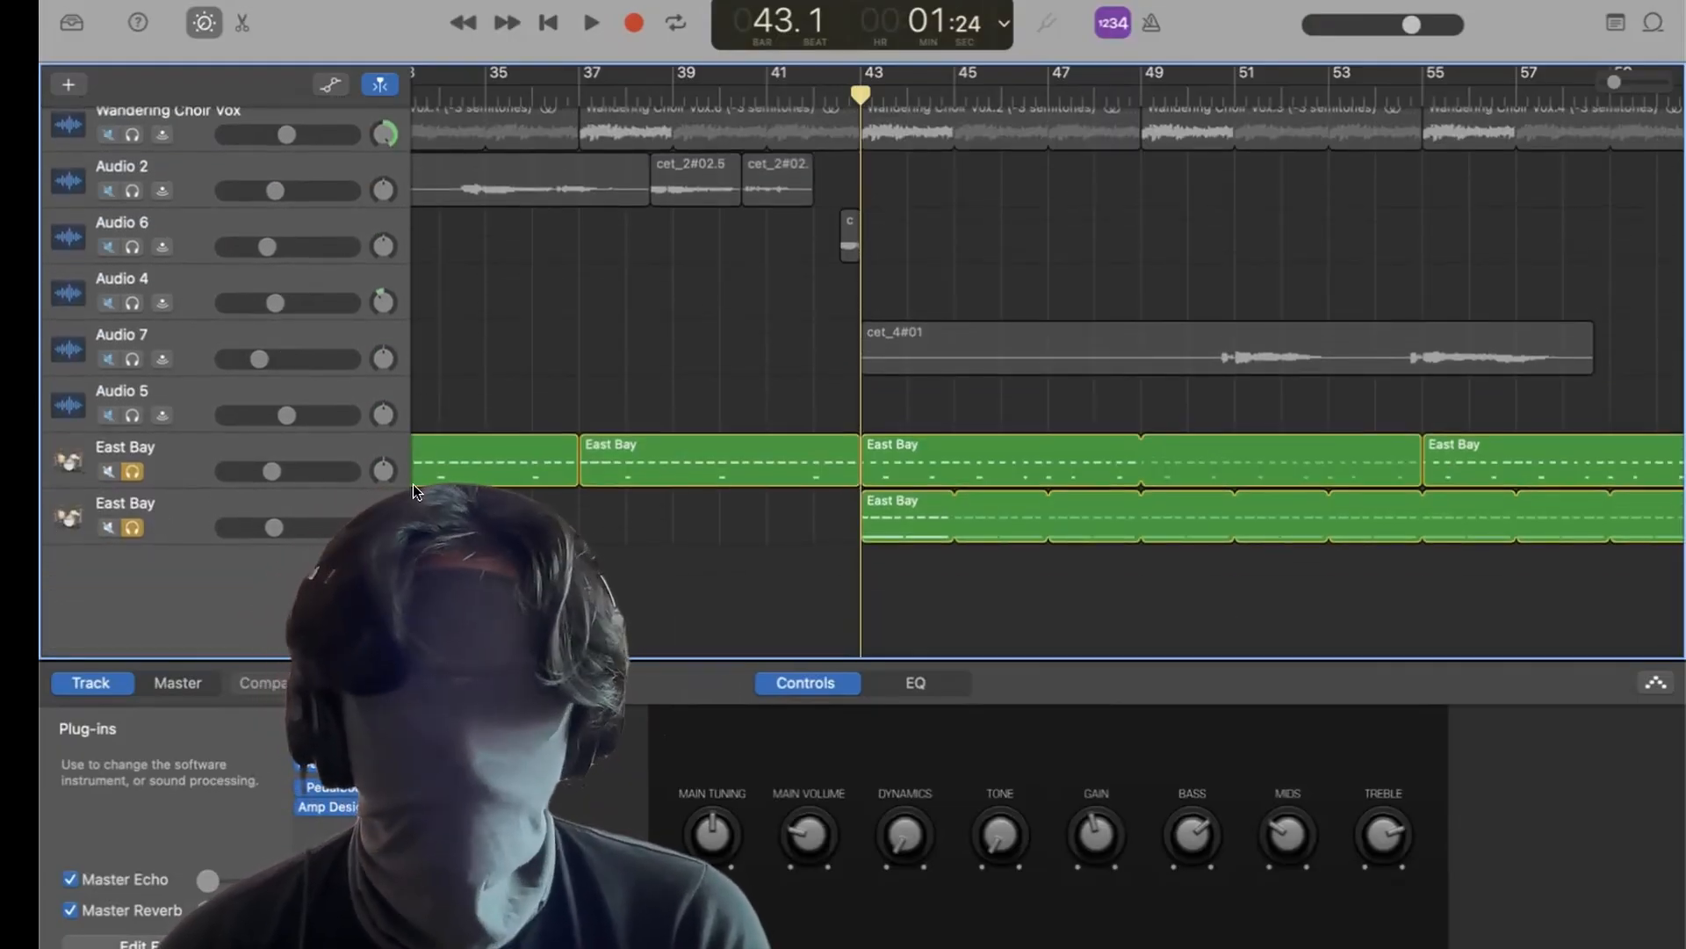
key(space)
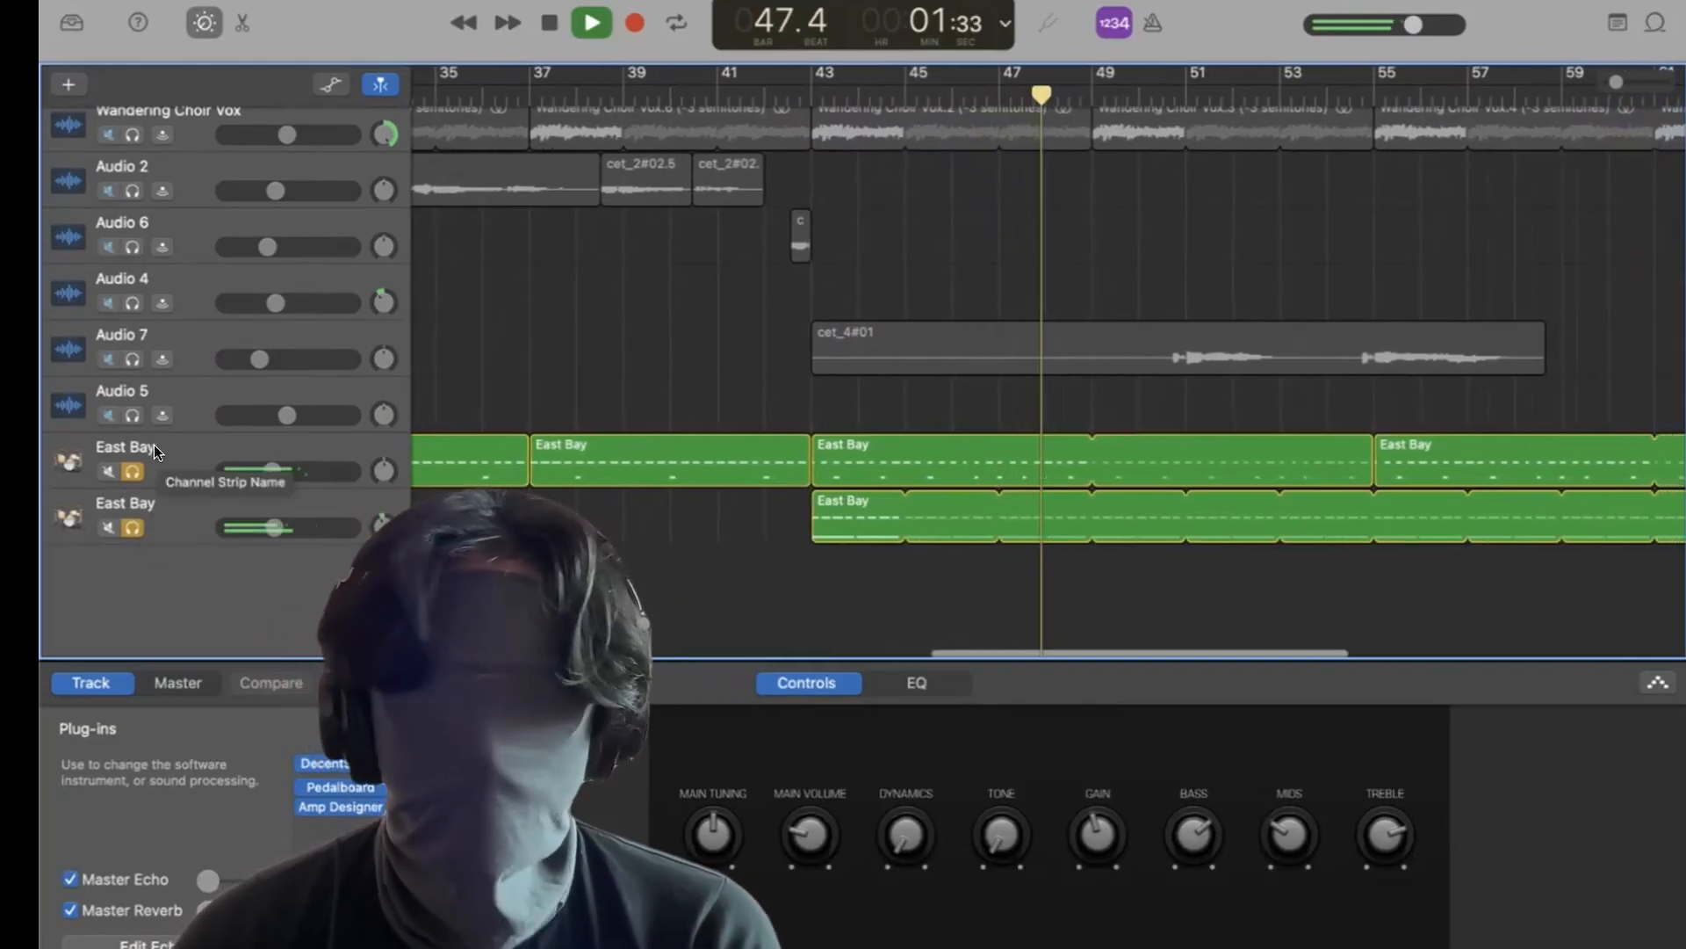
key(space)
click(130, 471)
click(129, 528)
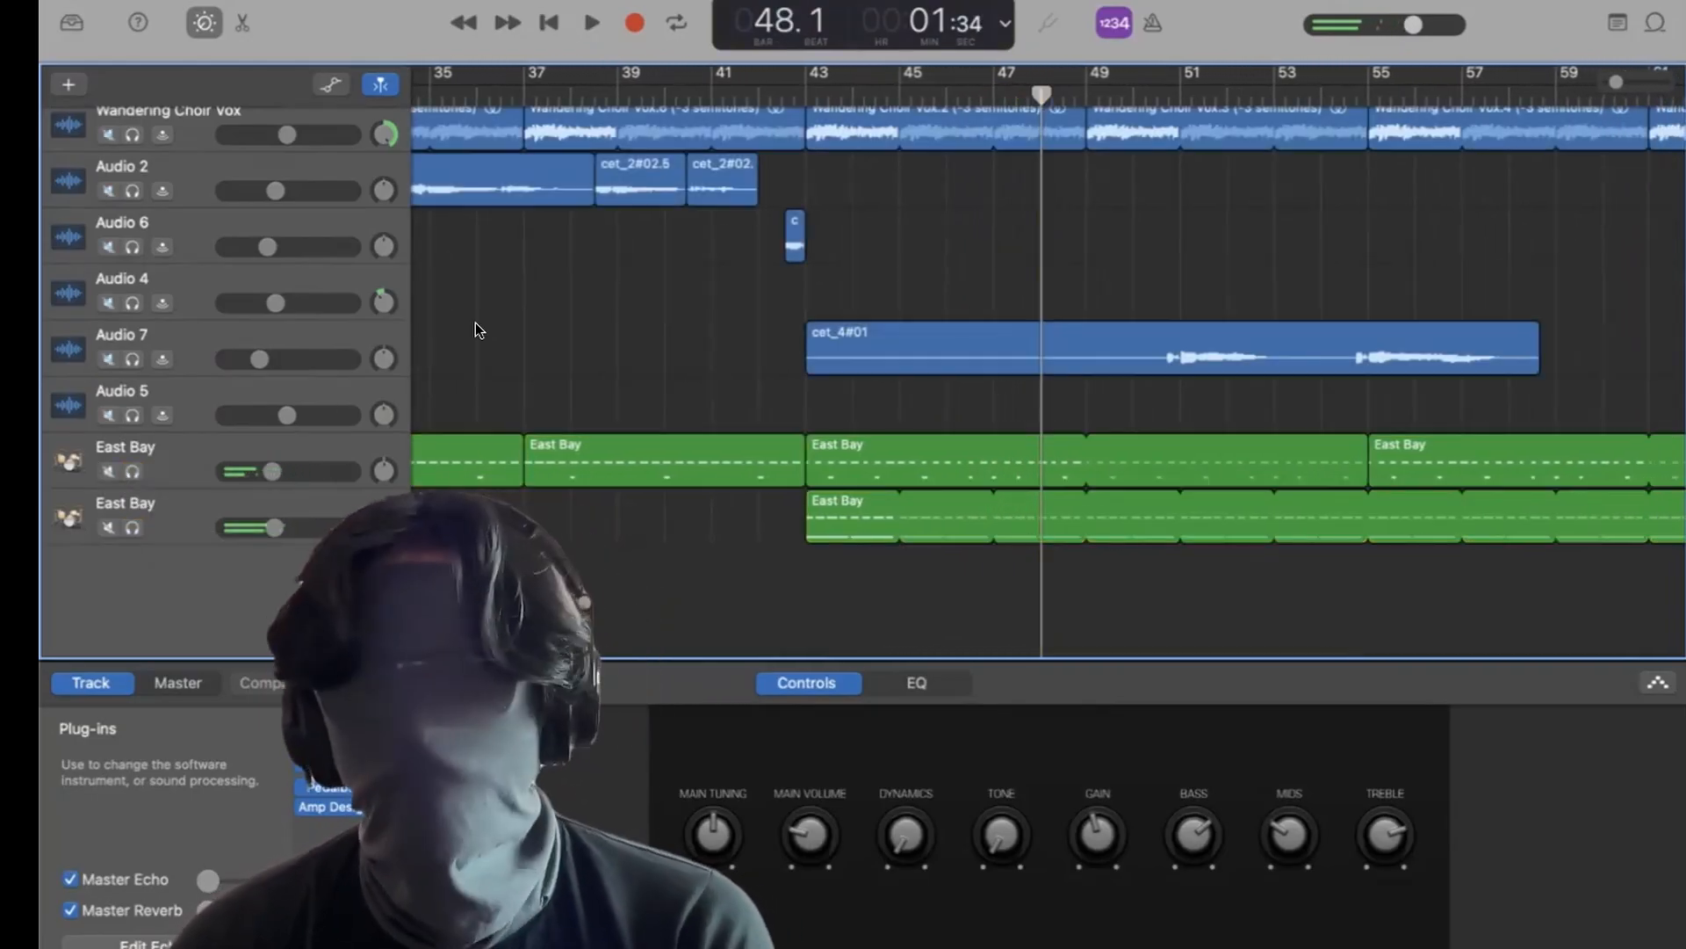
scroll(476, 324, up, 15)
scroll(476, 324, down, 15)
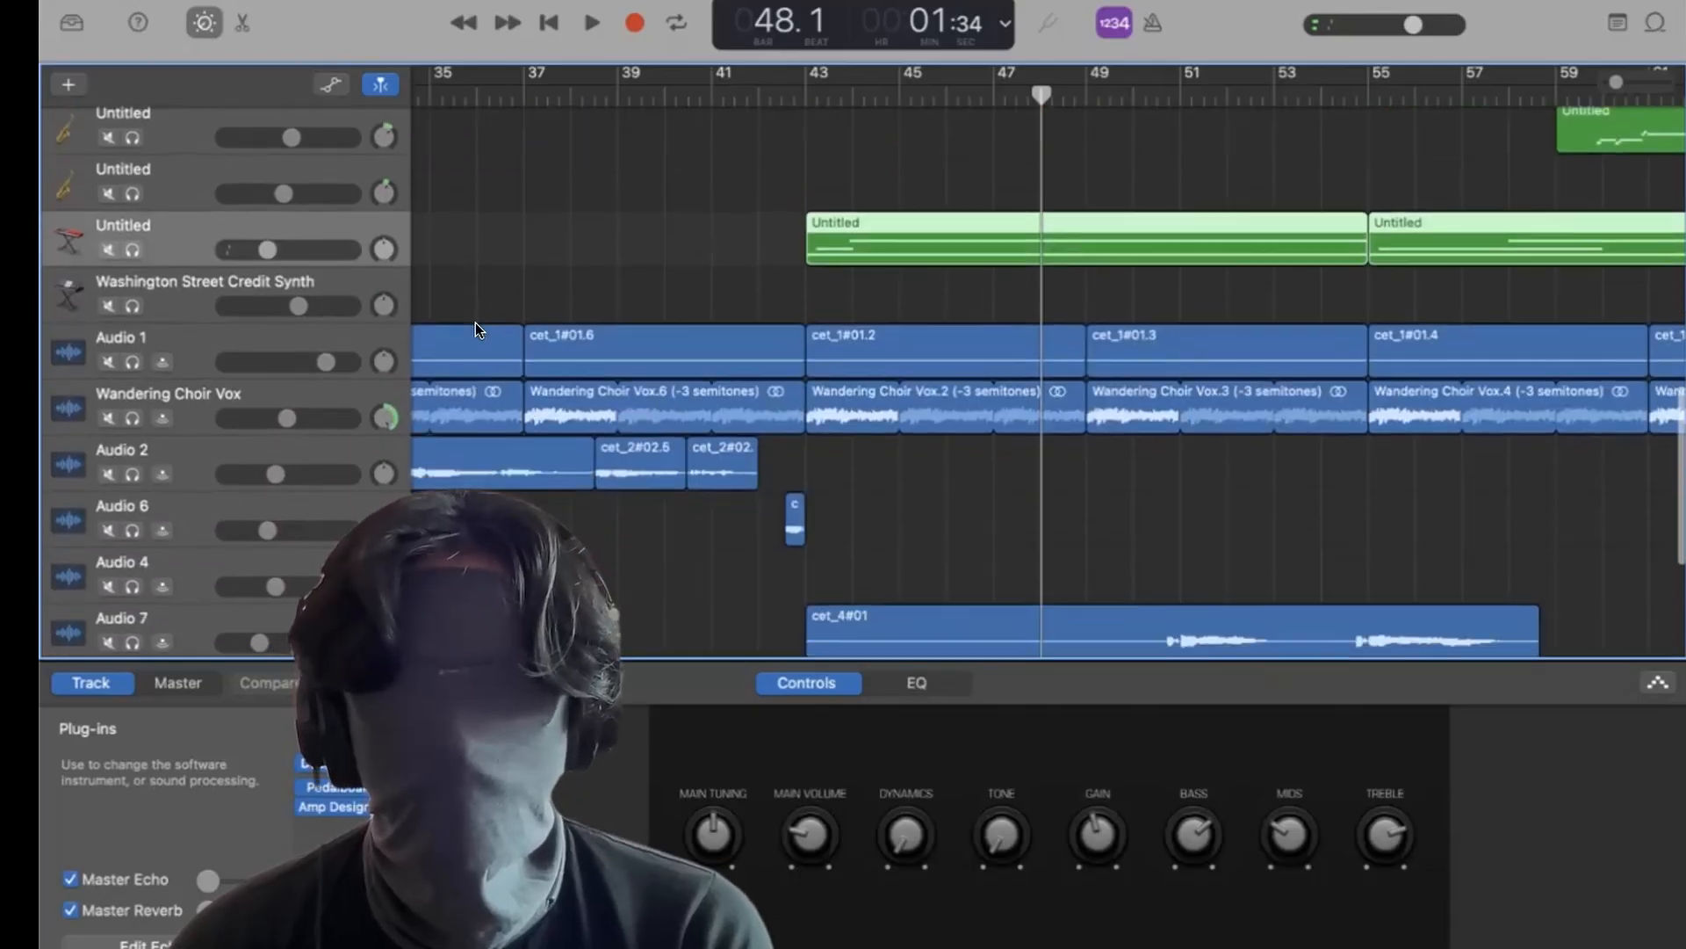
Place the playhead shortly before the first Audio 2 region, near the start of the song, and start playback.
scroll(758, 248, up, 3)
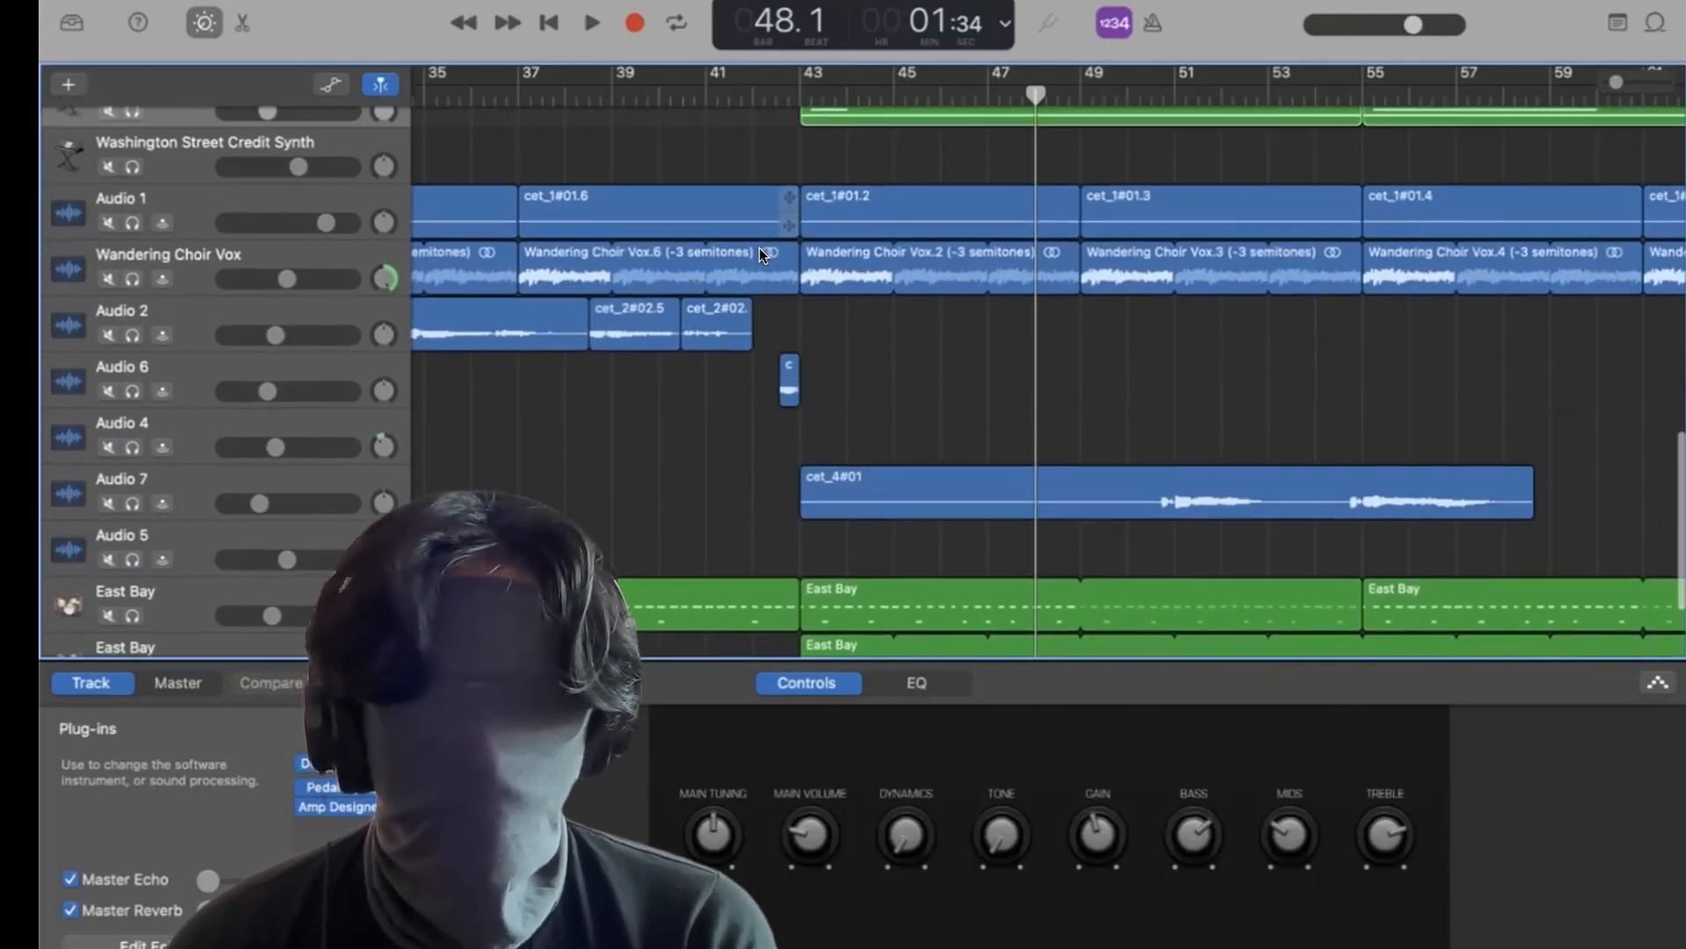
scroll(759, 248, left, 10)
scroll(759, 248, down, 5)
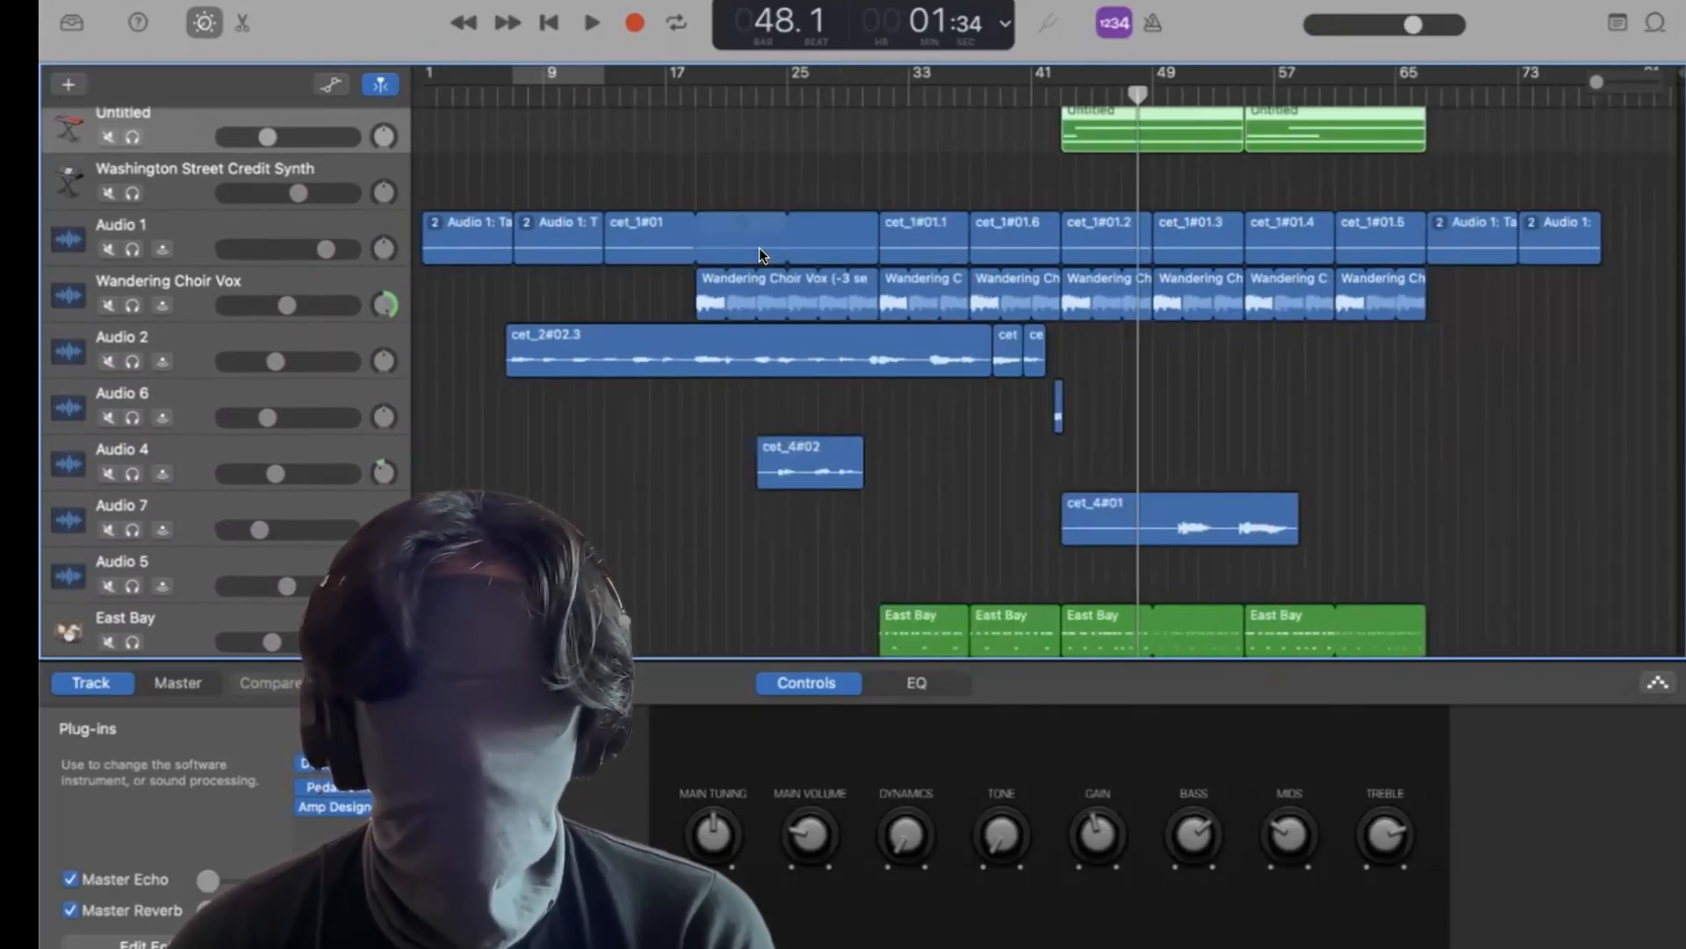
click(509, 95)
click(497, 97)
scroll(515, 265, up, 5)
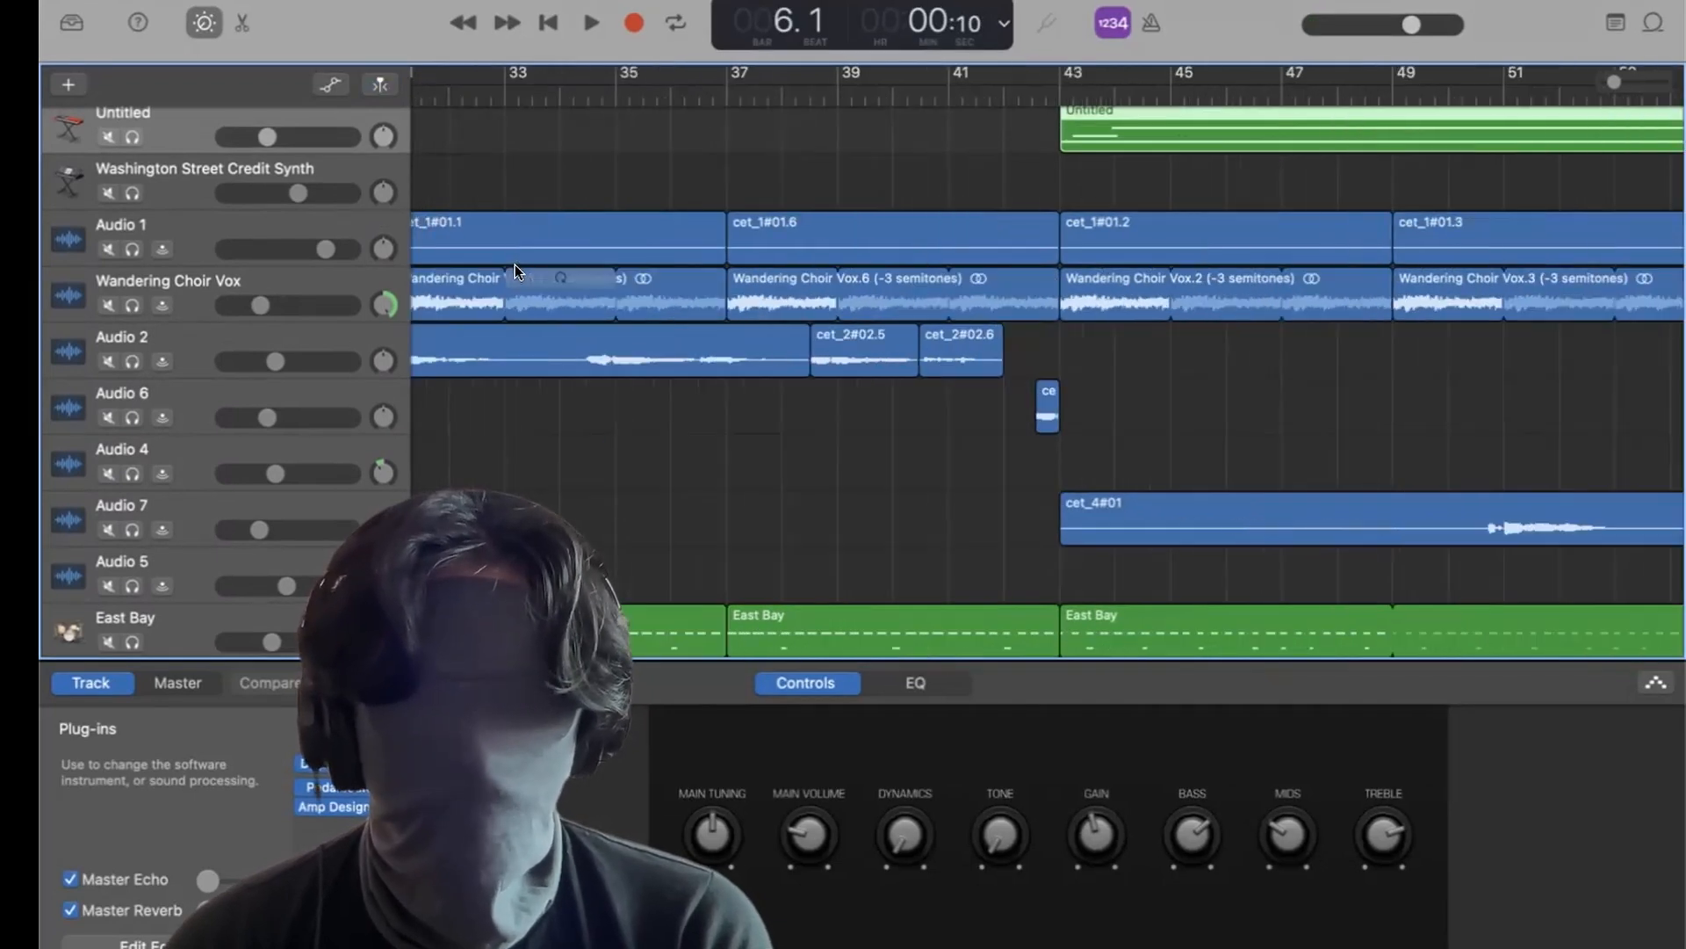
scroll(536, 260, left, 2)
key(space)
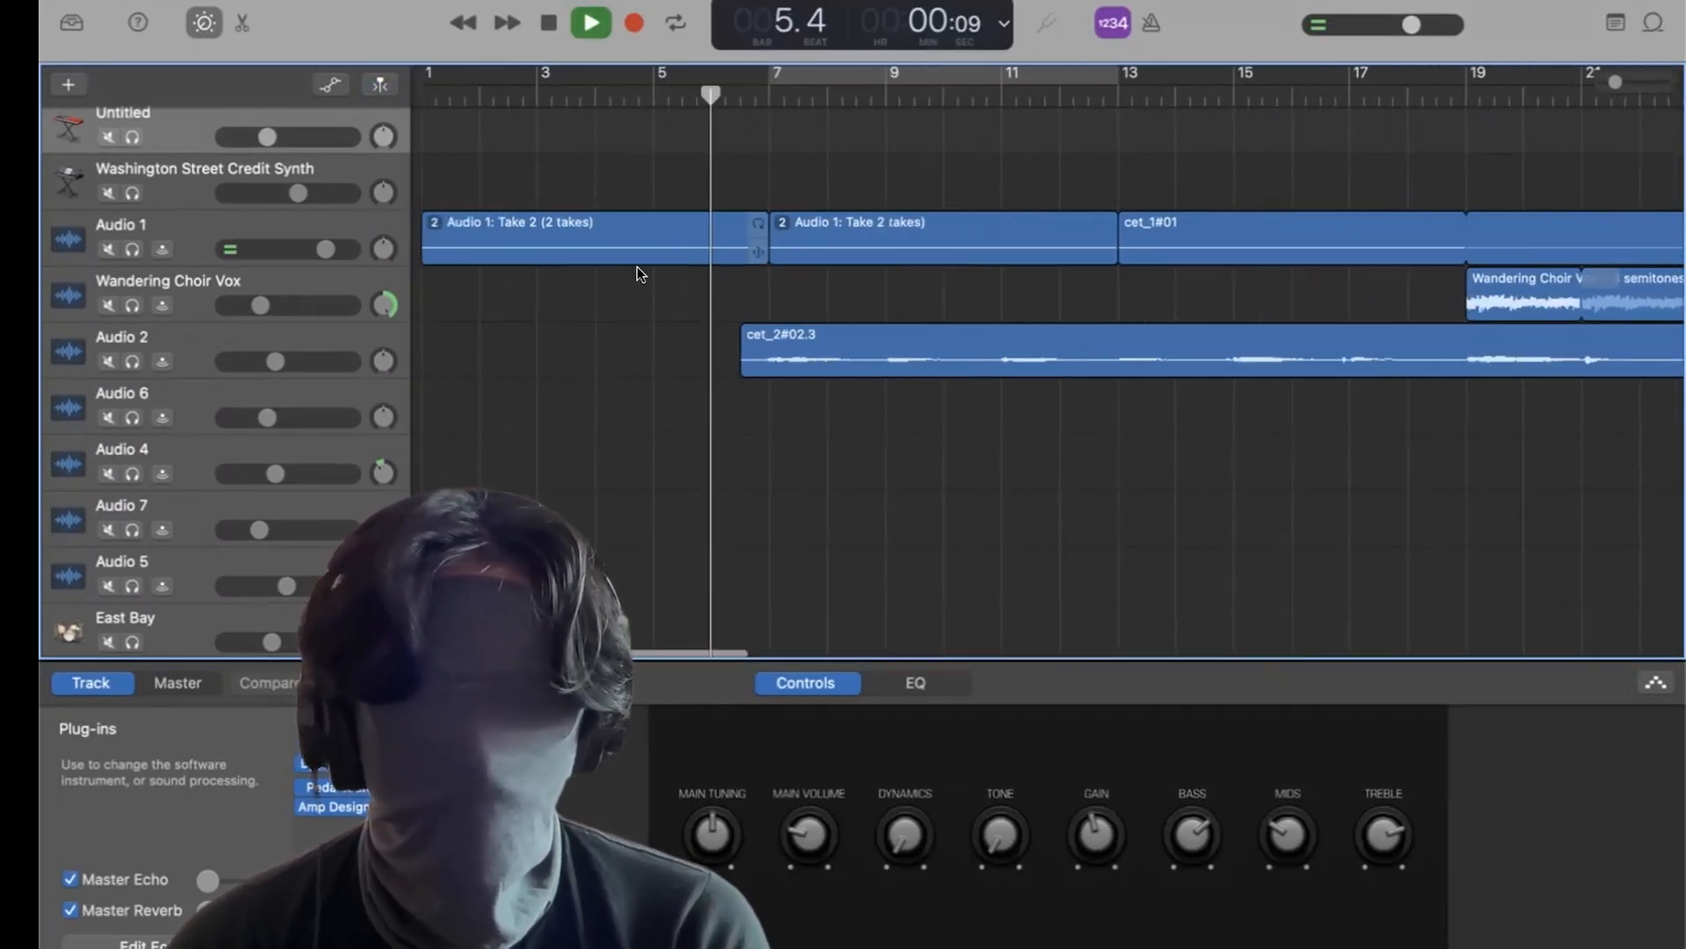
Select the Audio 2 track during playback, inspect its EQ curve, return to its compressor and send controls, and stop.
click(326, 335)
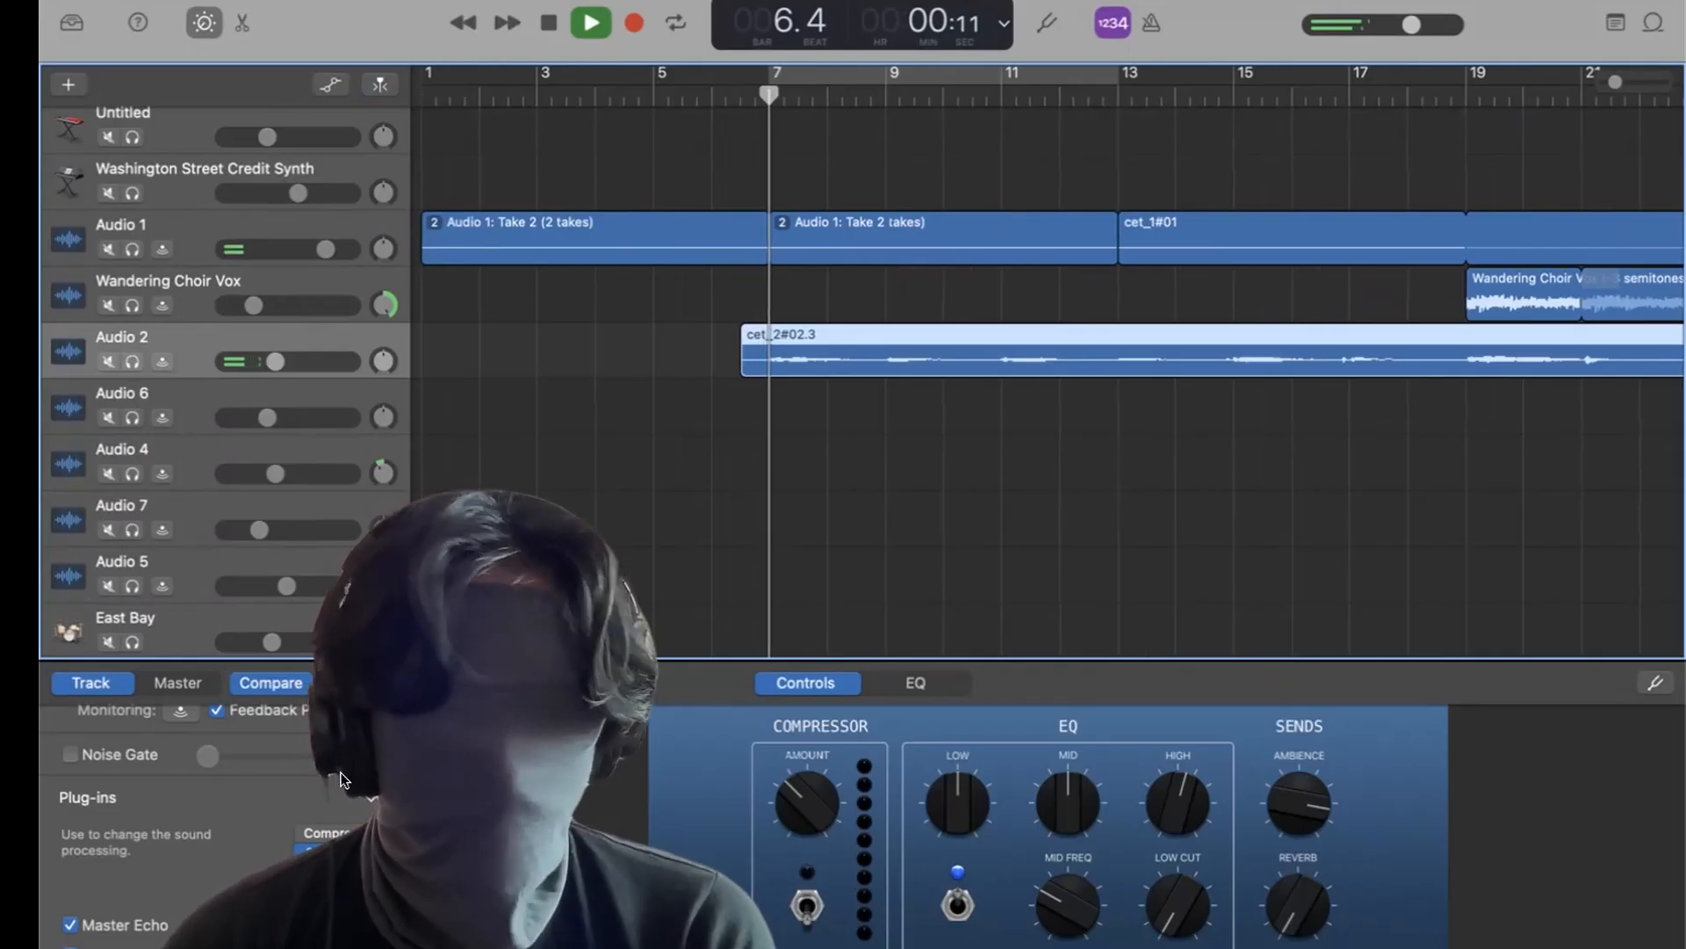
click(936, 683)
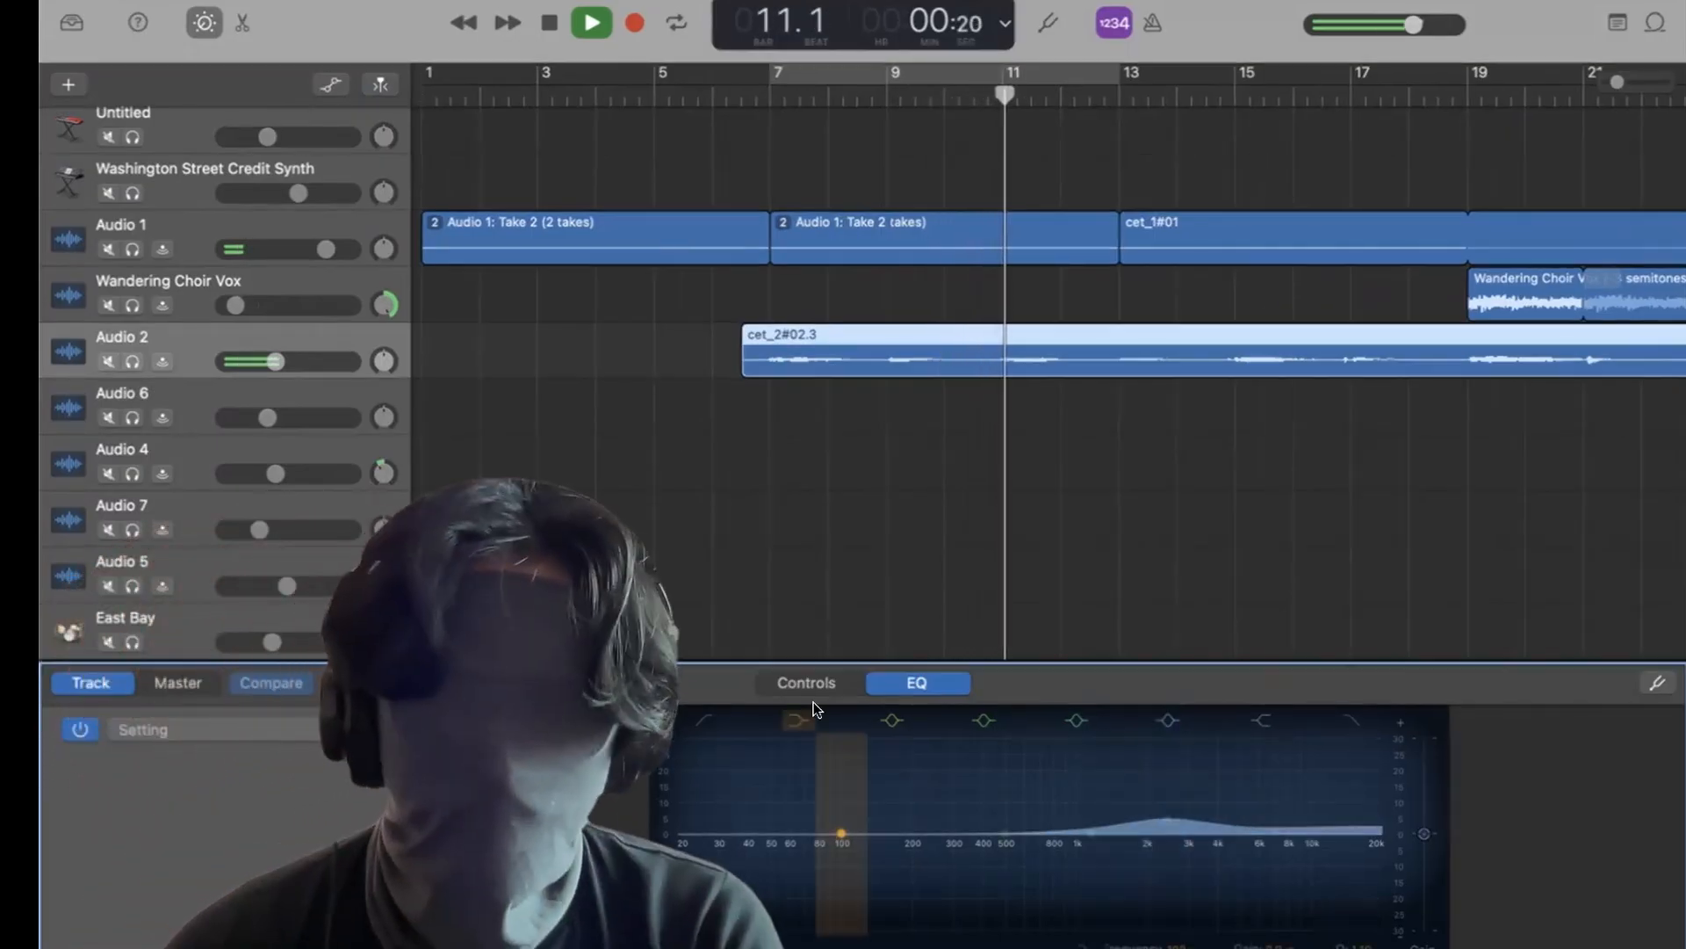
click(801, 681)
scroll(1070, 470, down, 5)
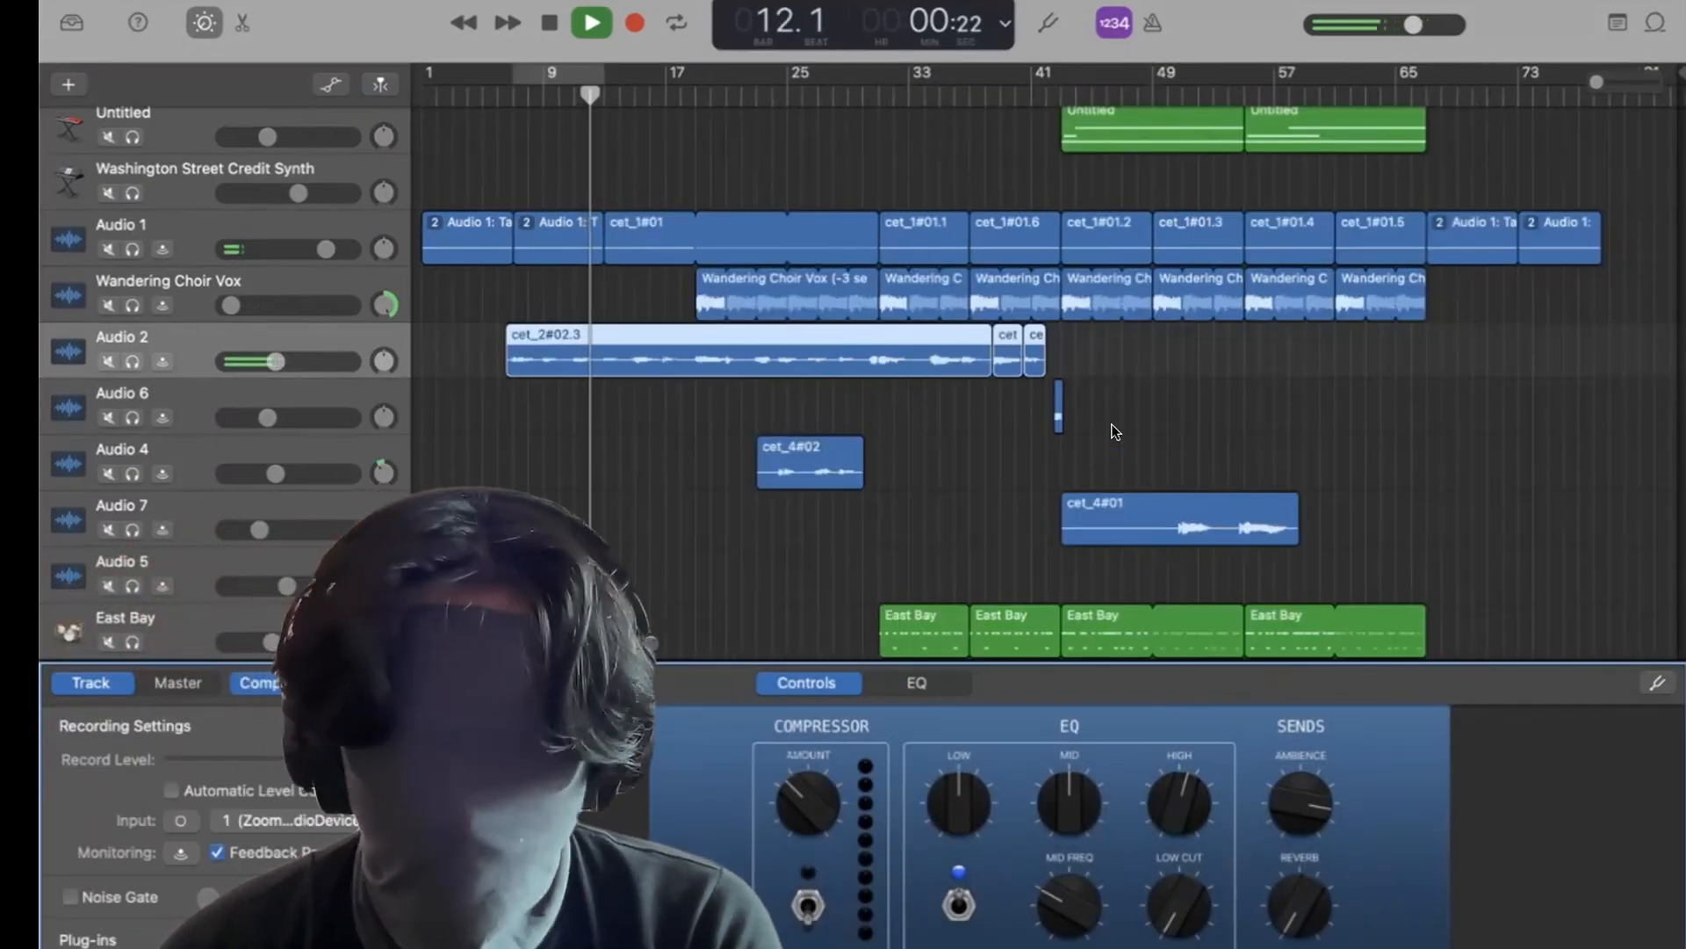
key(space)
Solo Audio 6, play its short region from bar 42, stop, and unsolo the track.
click(1046, 94)
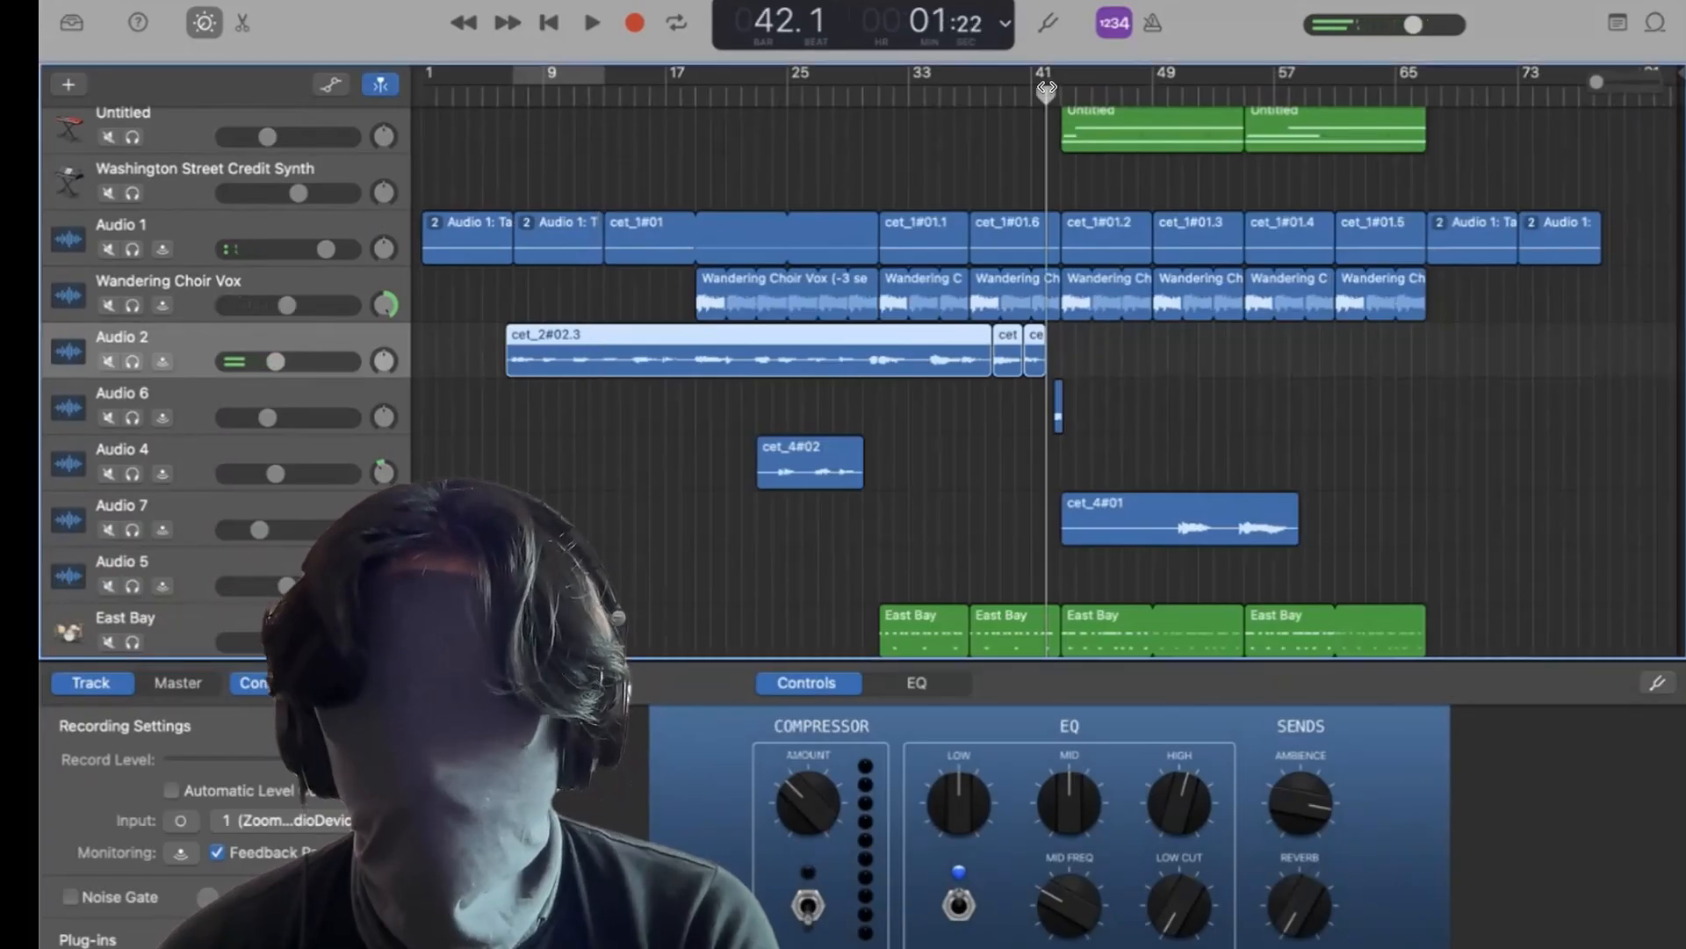
scroll(1163, 405, up, 10)
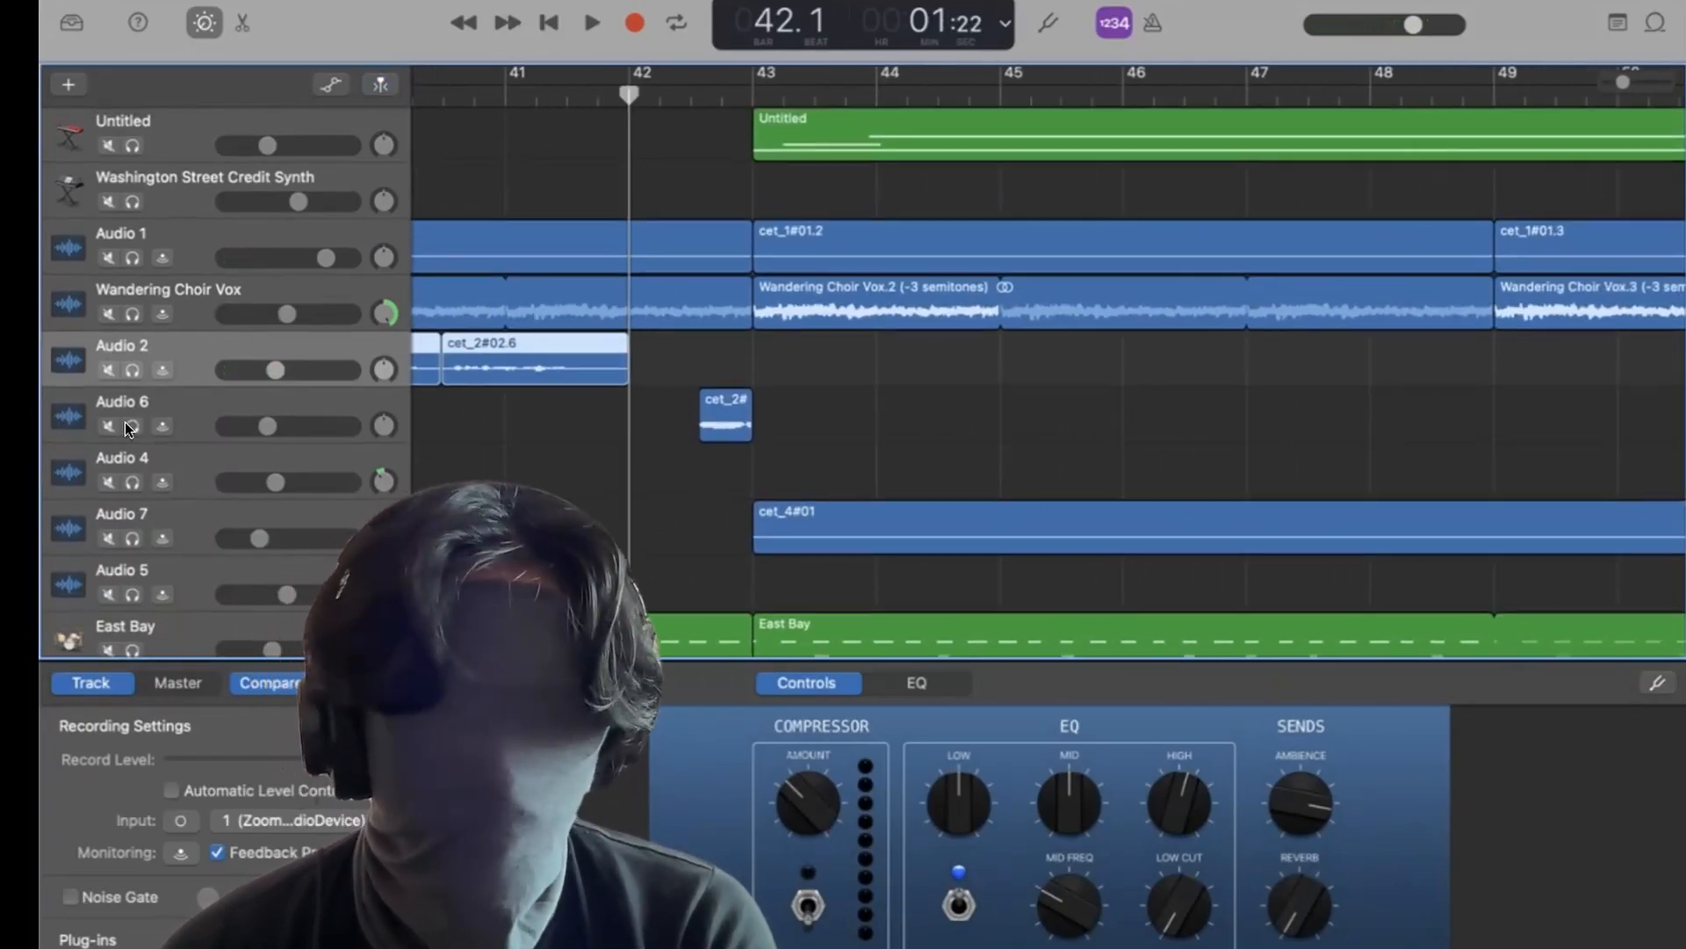
click(124, 422)
key(space)
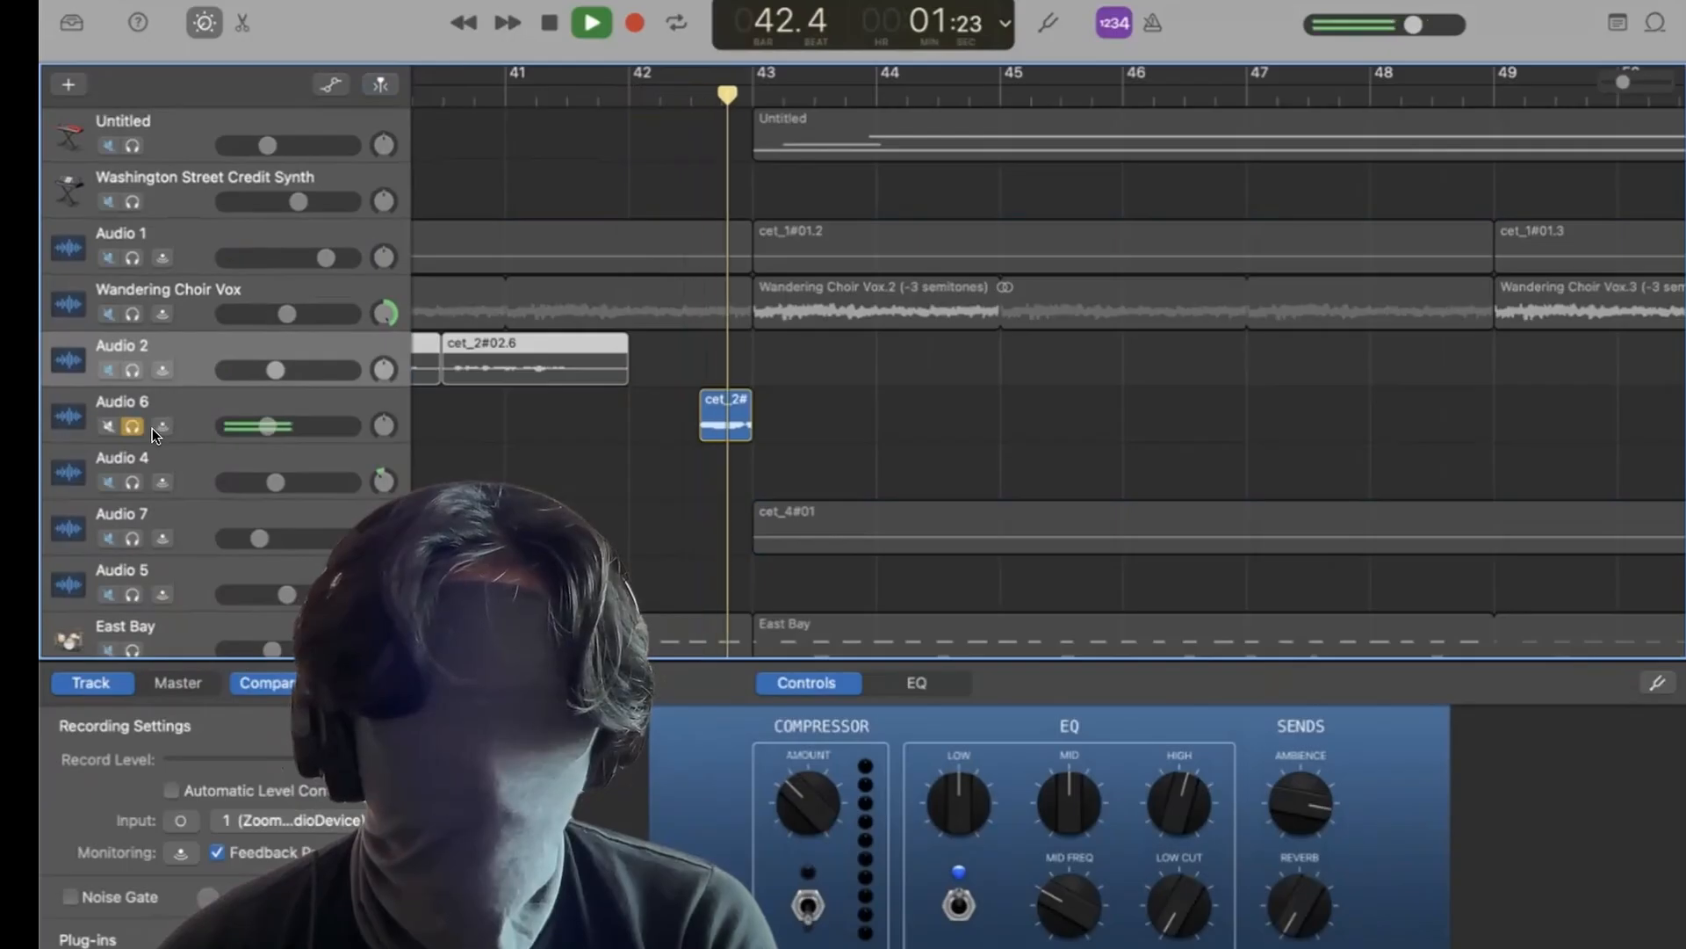
key(space)
click(132, 426)
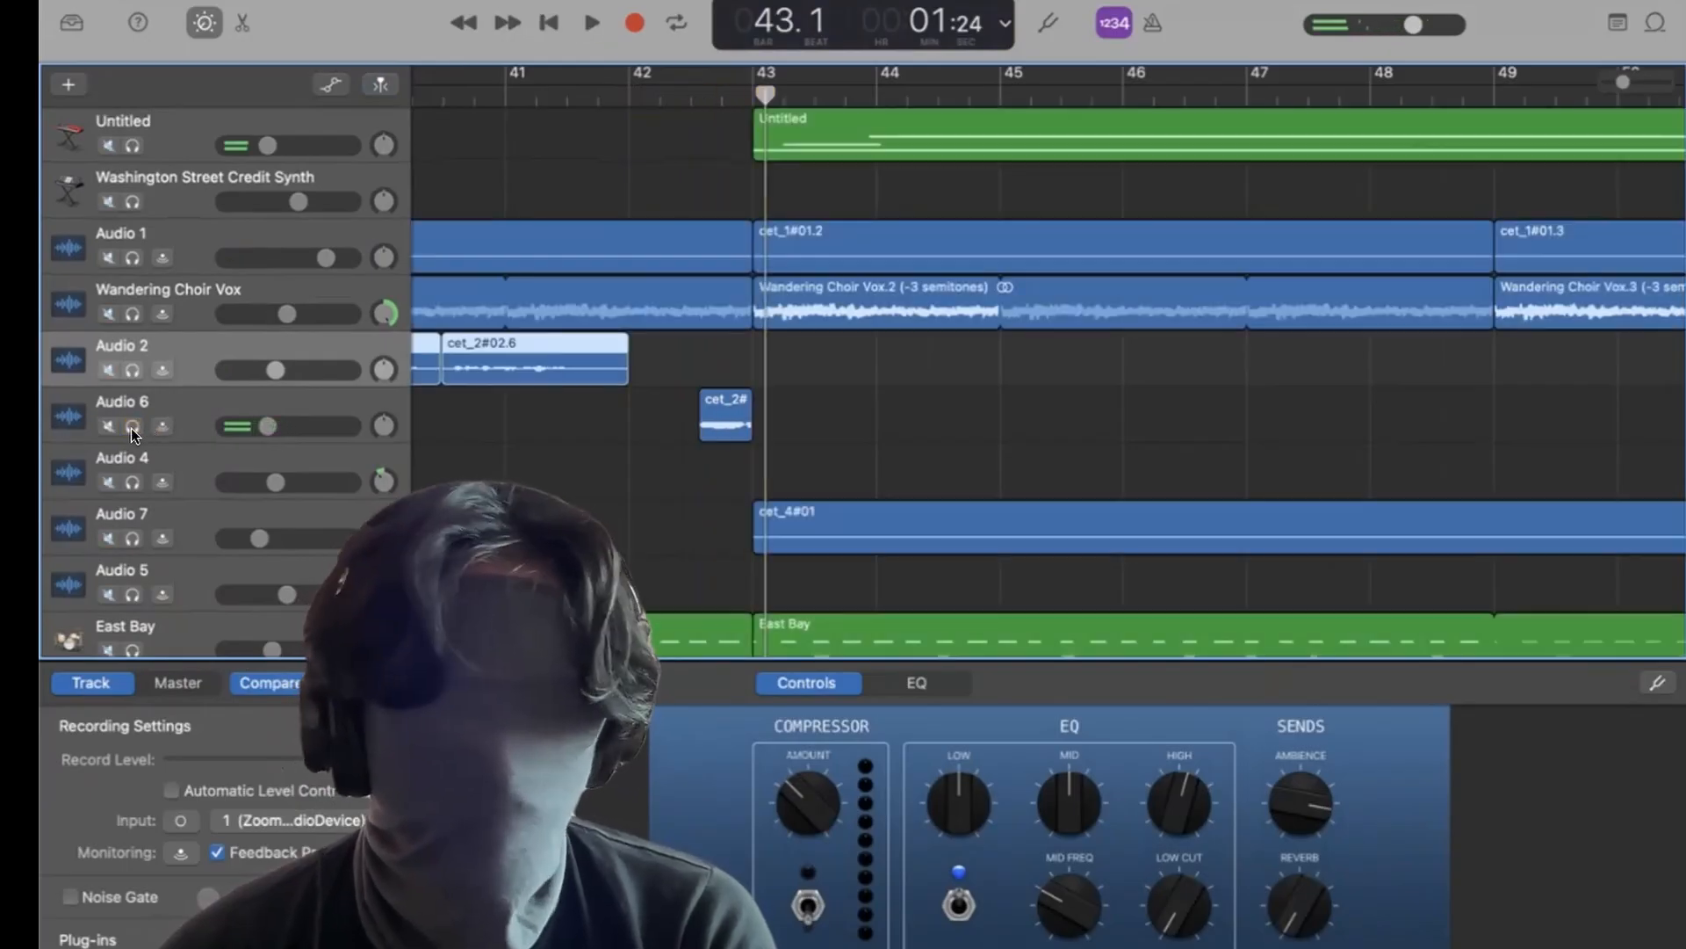
Play the full mix from bar 42.3, just before the Audio 6 region, through the transition at bar 43, and stop.
scroll(723, 361, down, 3)
scroll(790, 287, left, 2)
scroll(791, 288, up, 2)
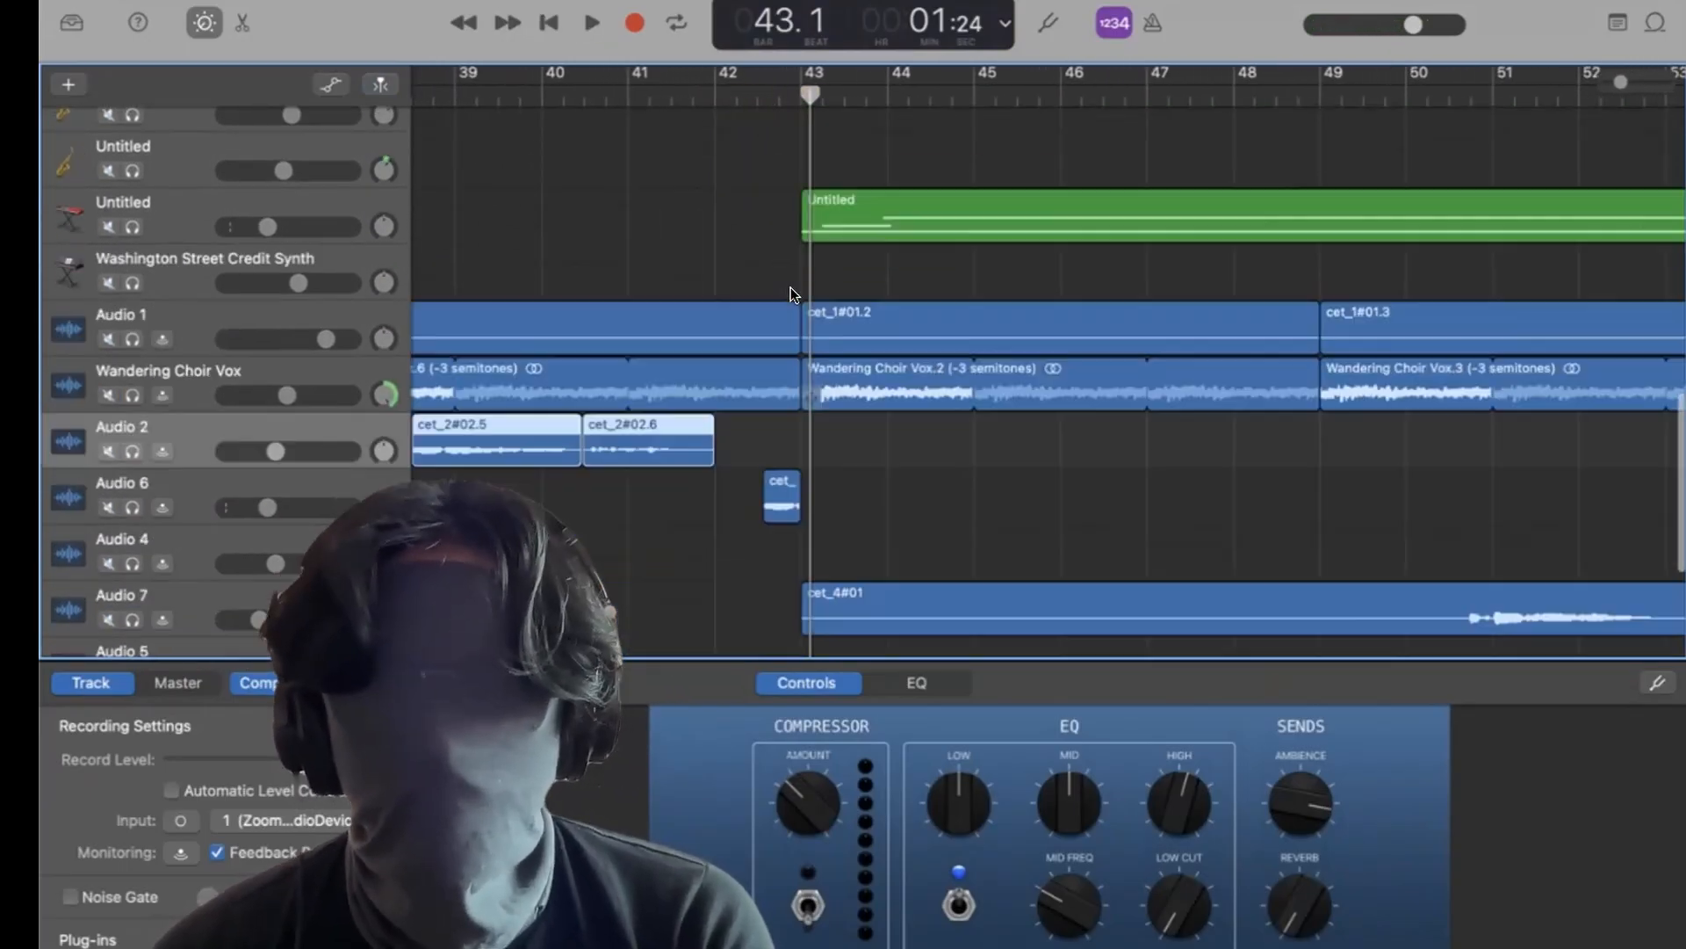
drag(780, 90, 756, 91)
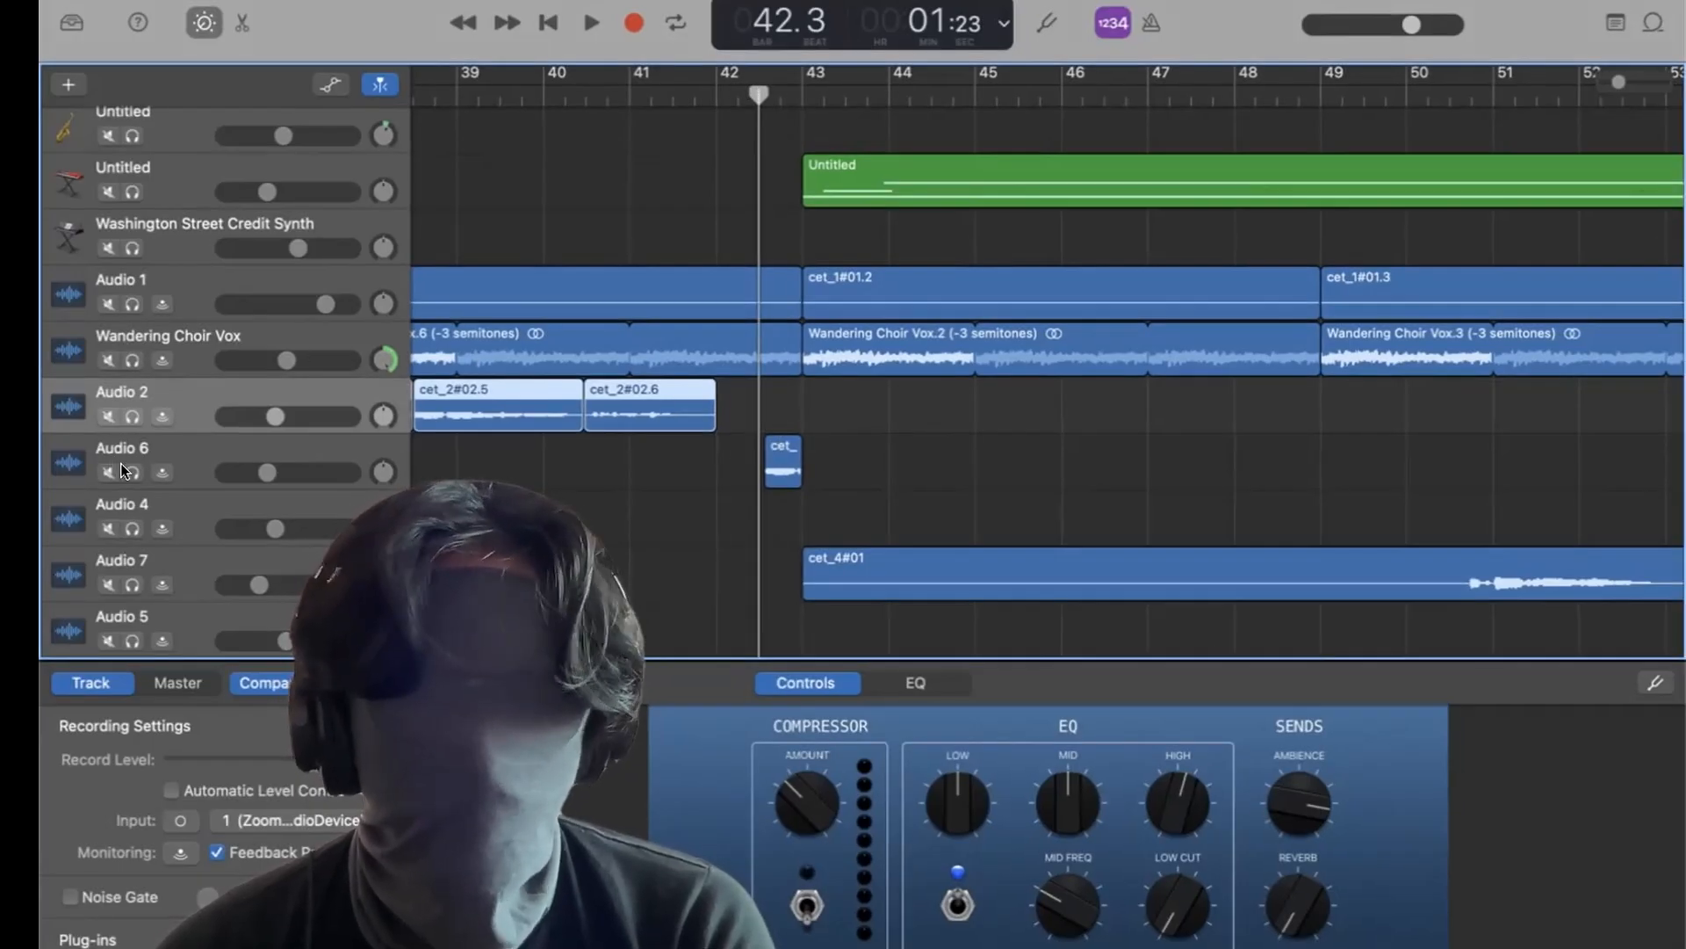
key(space)
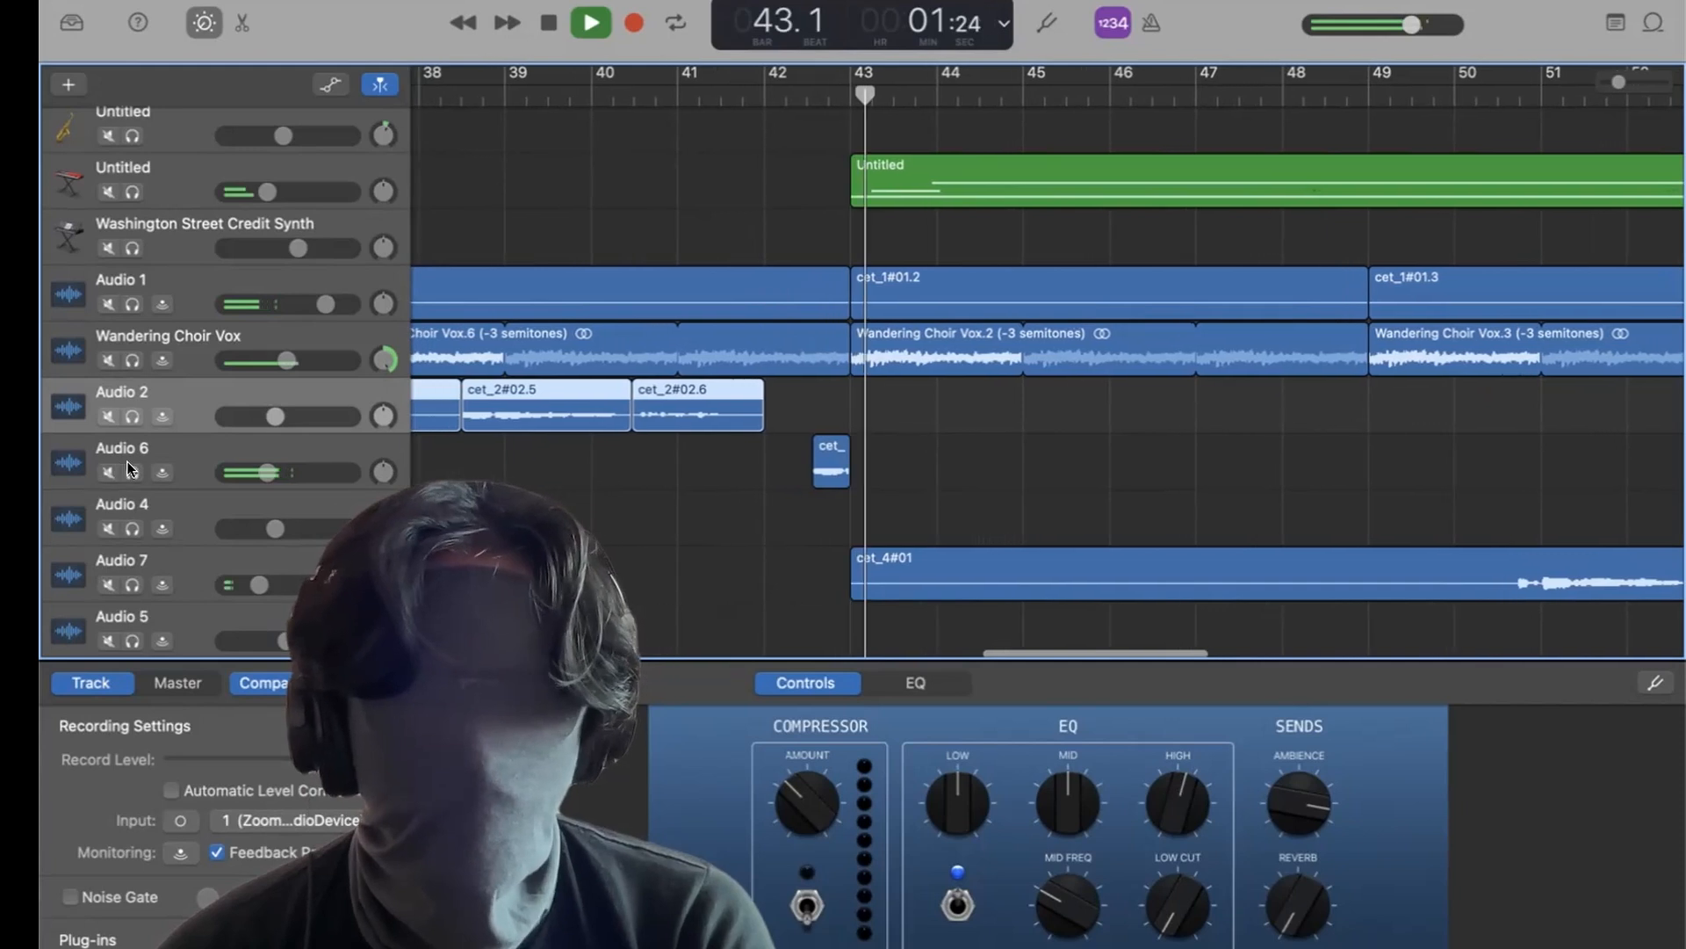
scroll(762, 538, right, 4)
scroll(762, 538, down, 1)
scroll(762, 537, down, 4)
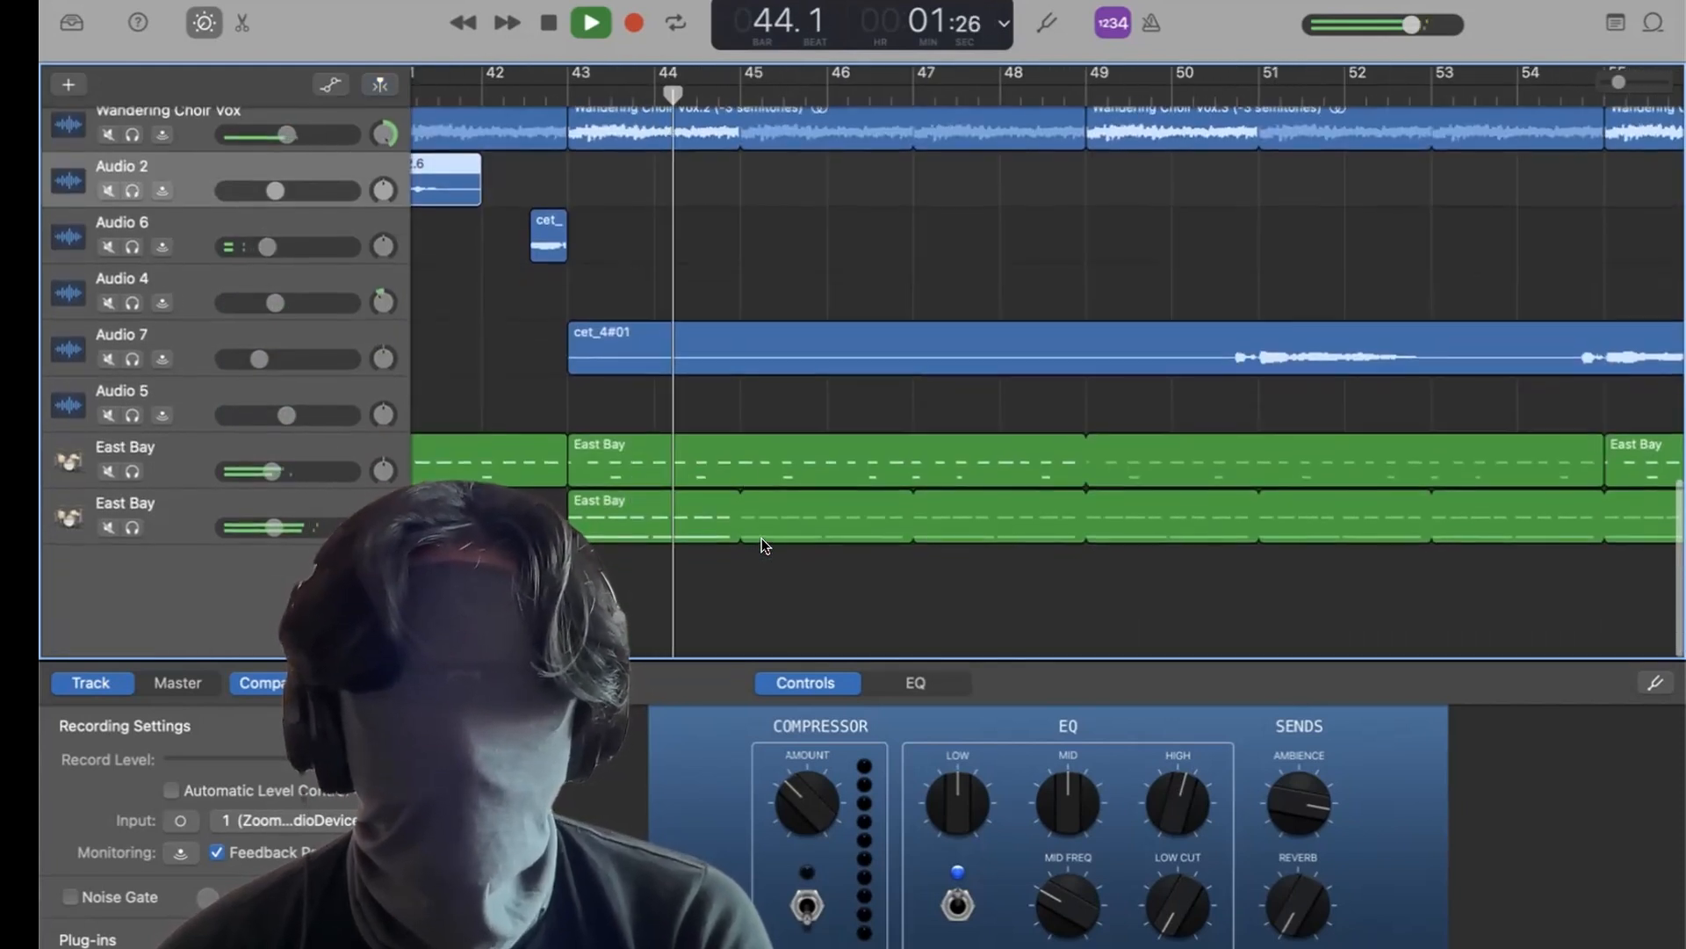
scroll(722, 388, up, 3)
key(space)
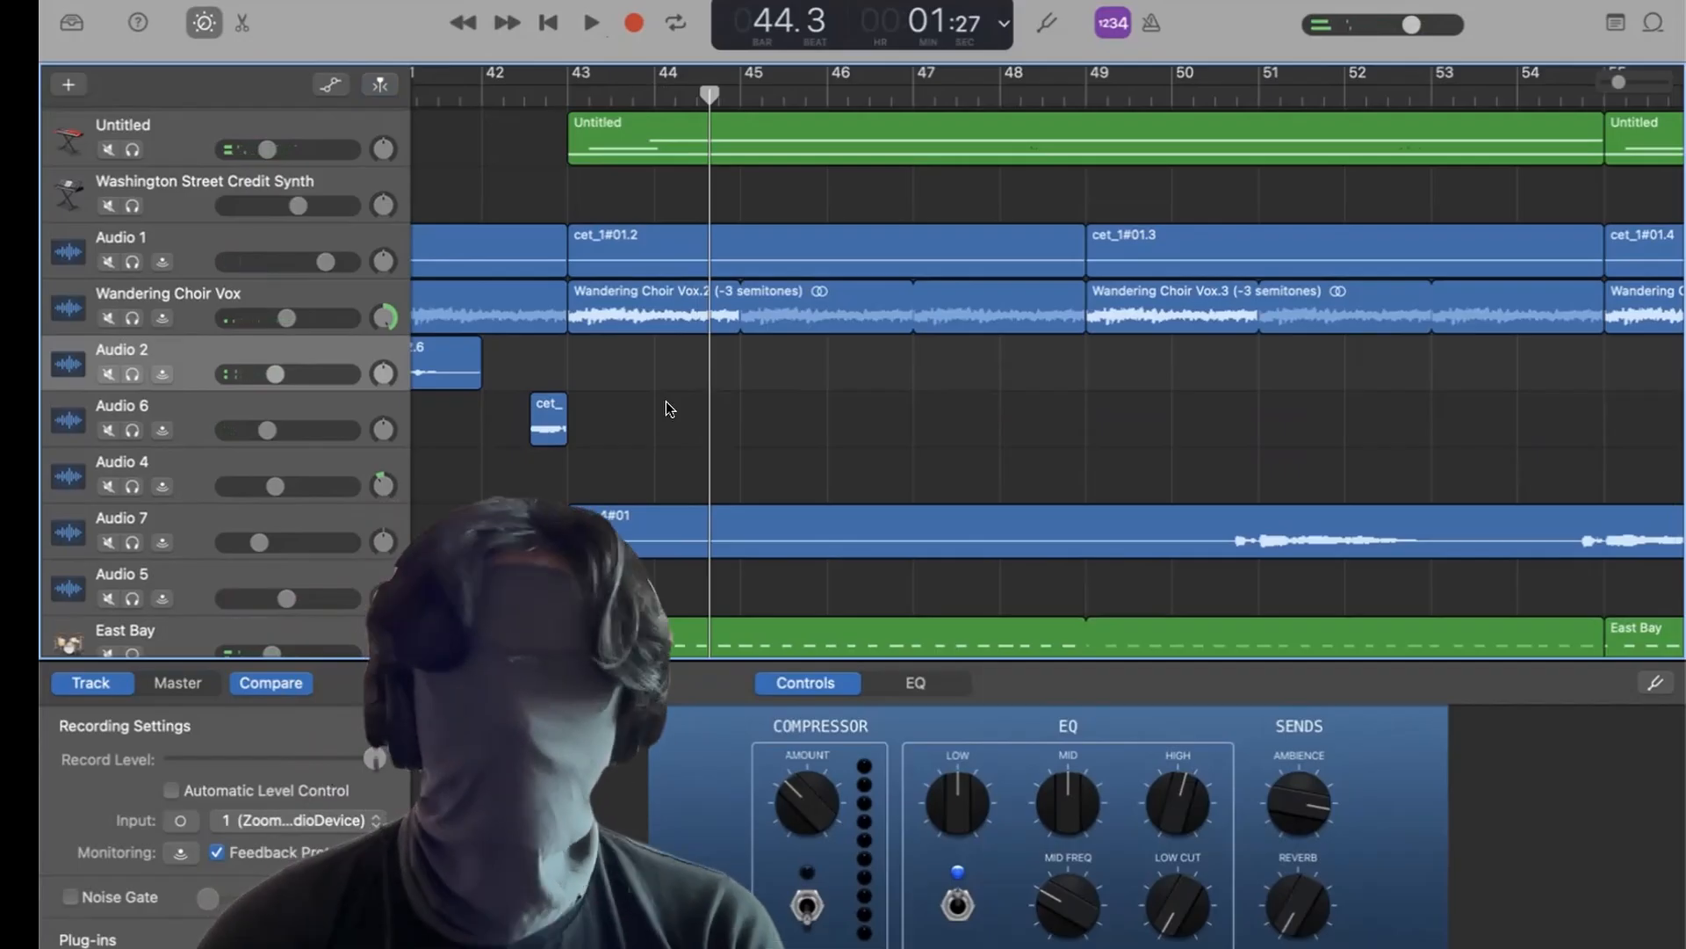
Try shifting the short Audio 6 region about one bar forward in the timeline, and undo the change.
drag(551, 434, 639, 433)
key(super+z)
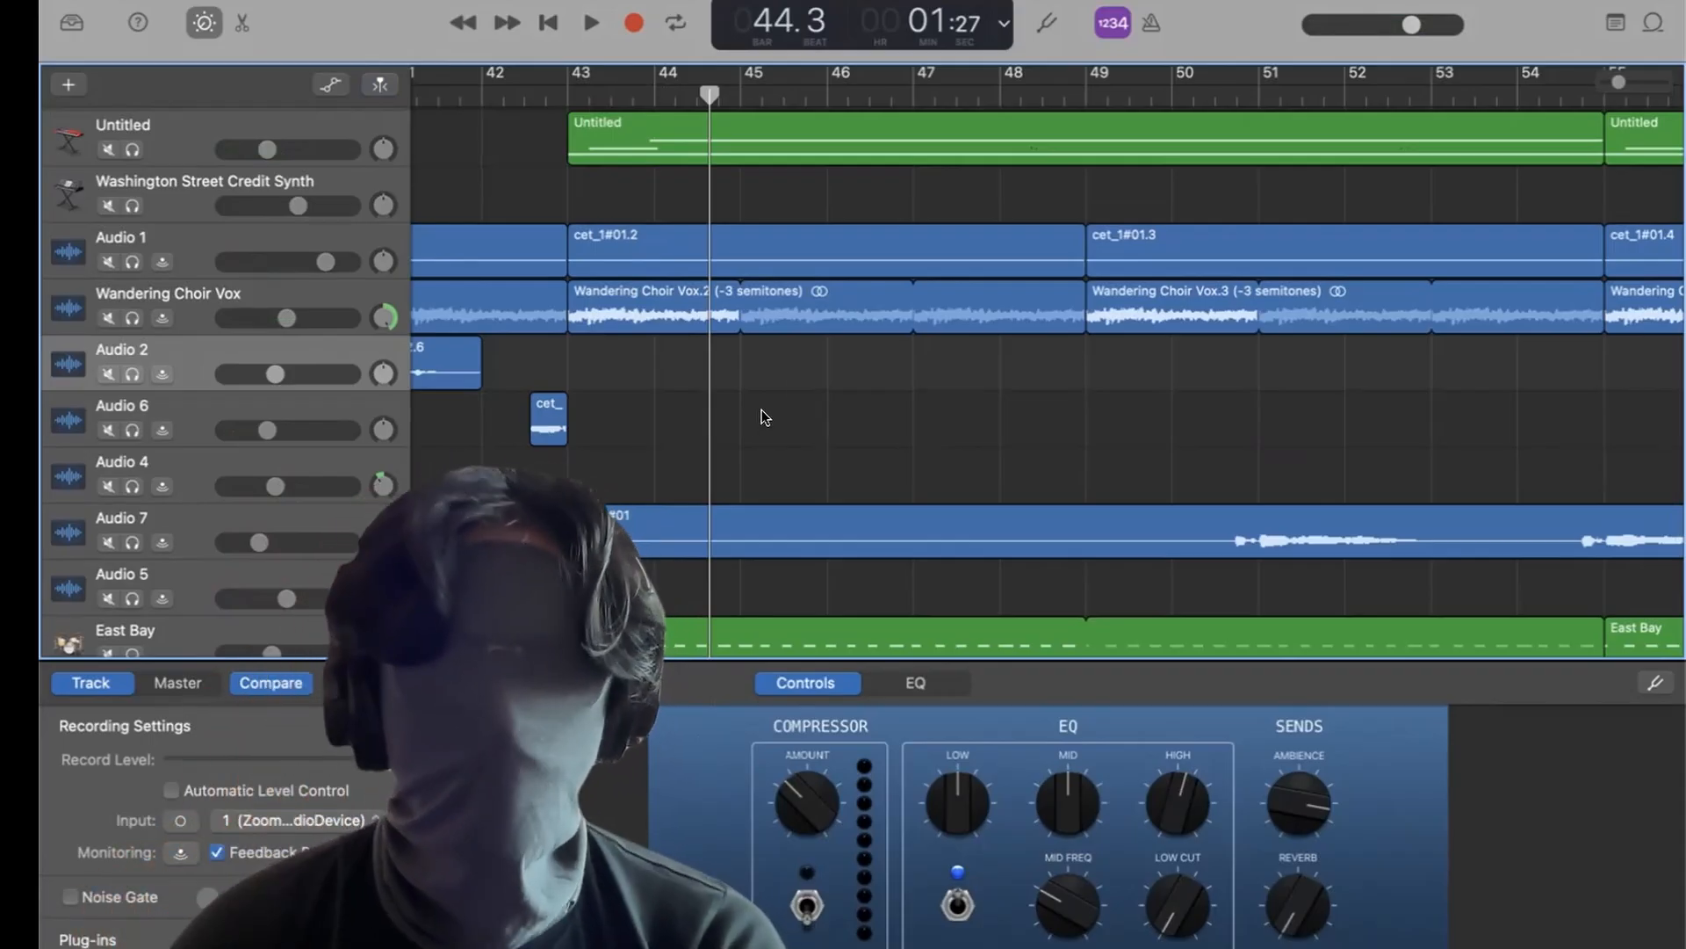
Examine the Record Collection Grand and Retro Vibes Synth Bells tracks across the whole arrangement.
scroll(778, 400, up, 3)
scroll(792, 382, up, 5)
scroll(1145, 335, right, 10)
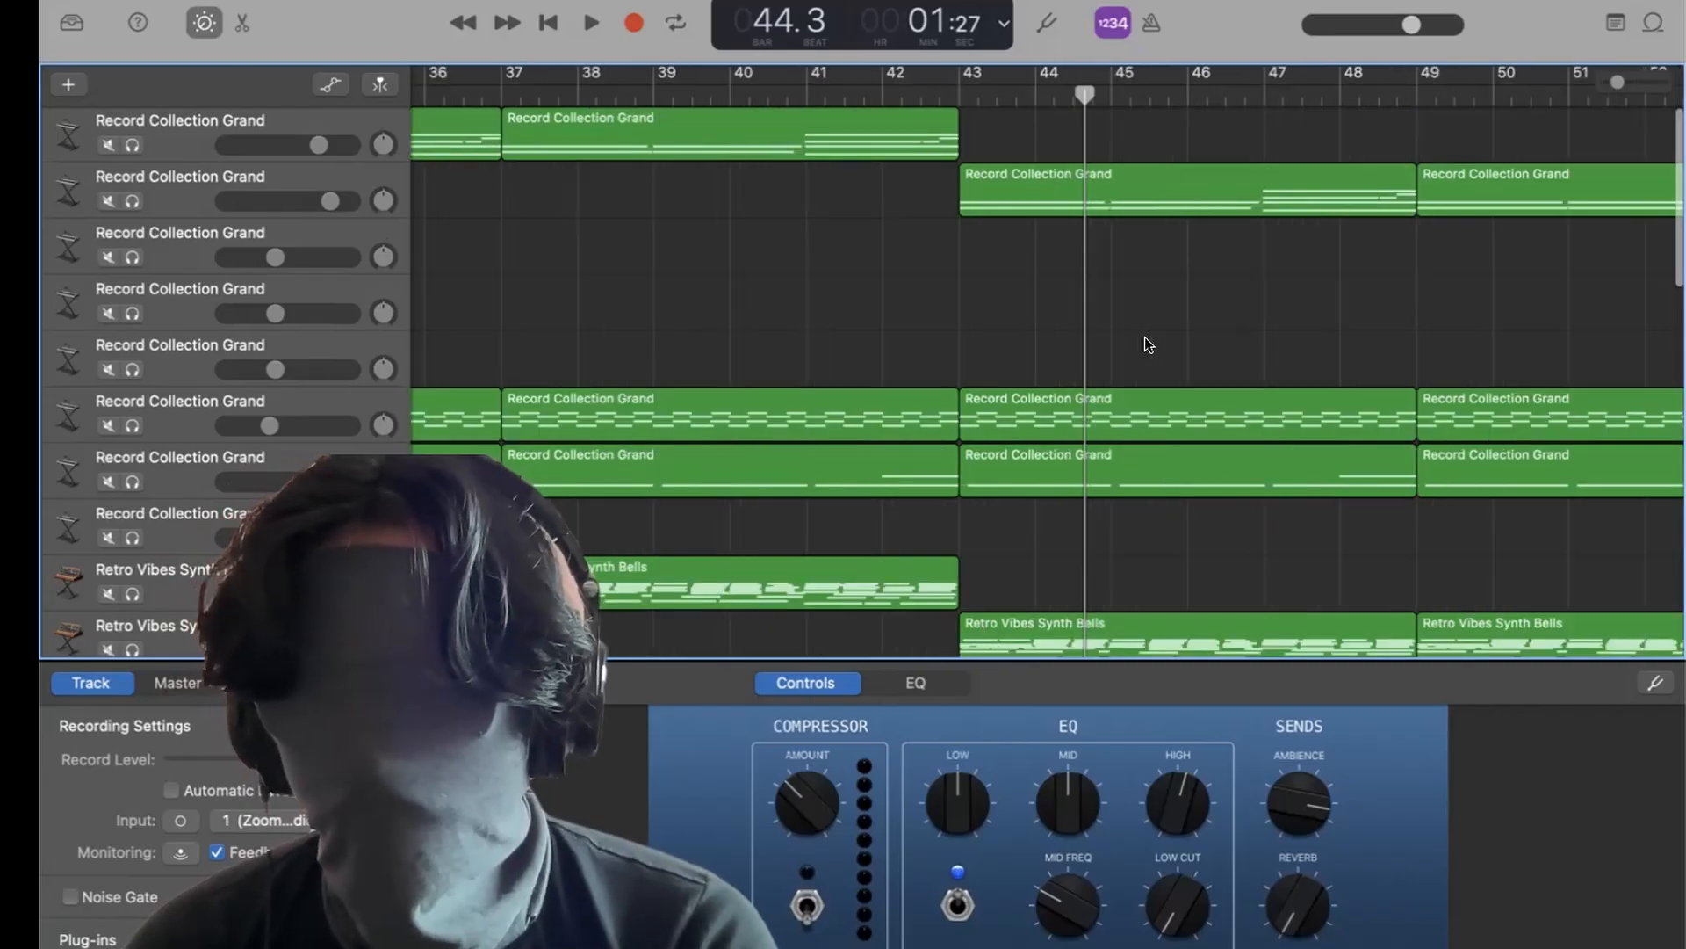
scroll(1145, 336, left, 4)
scroll(1145, 335, down, 10)
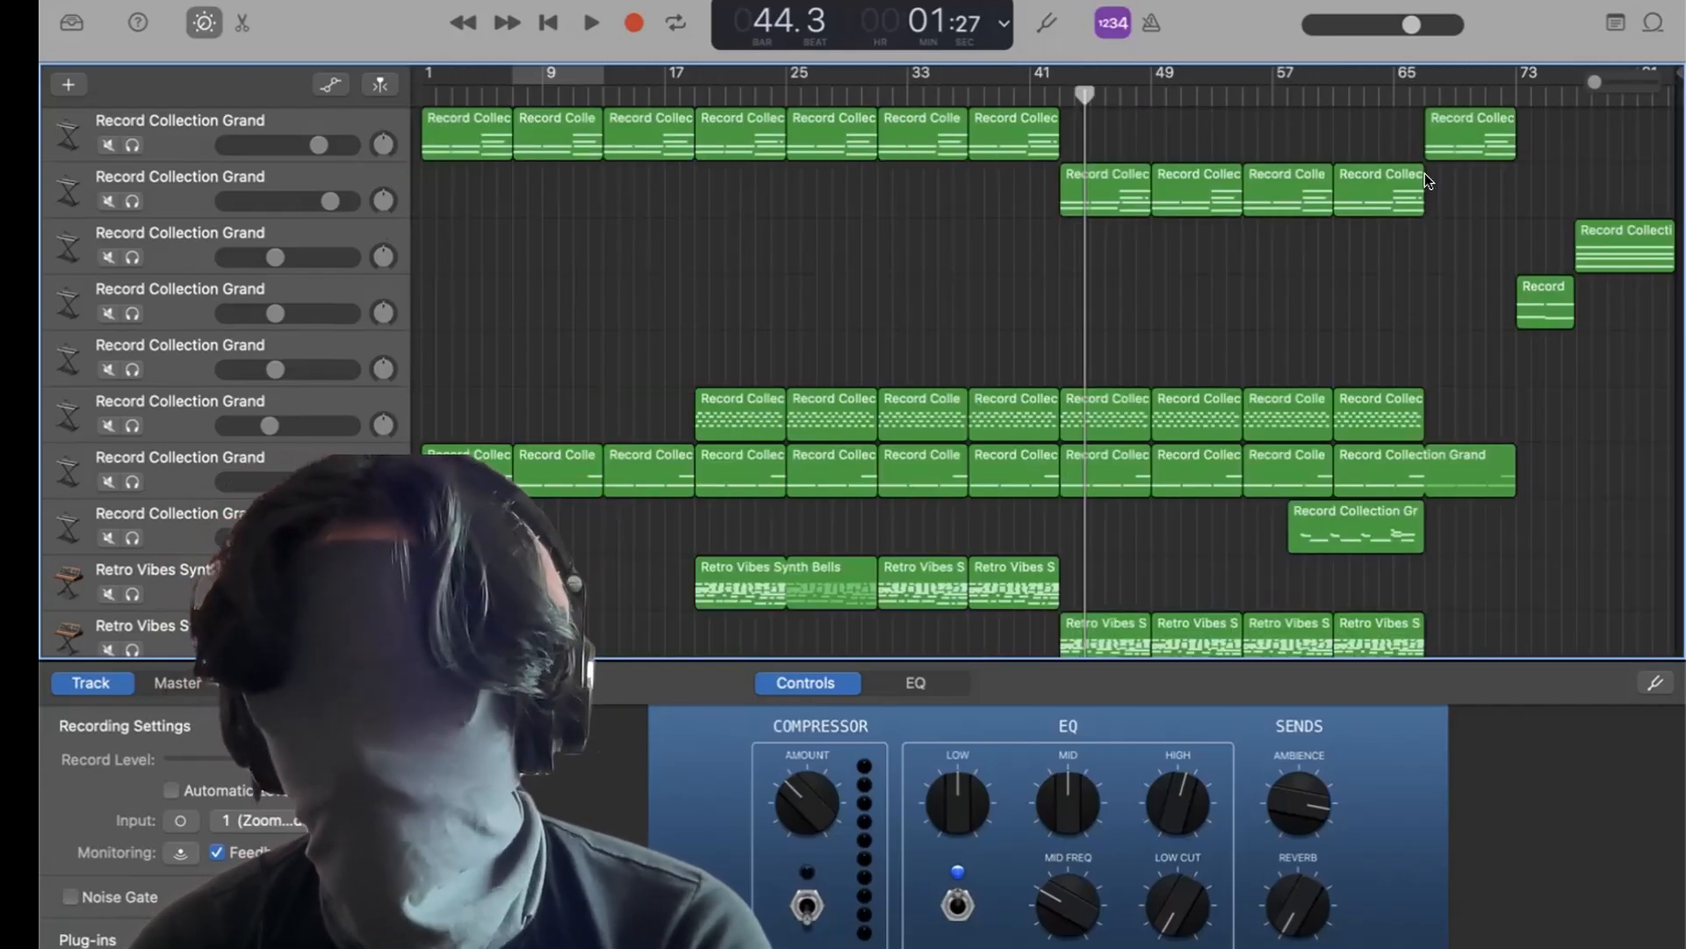